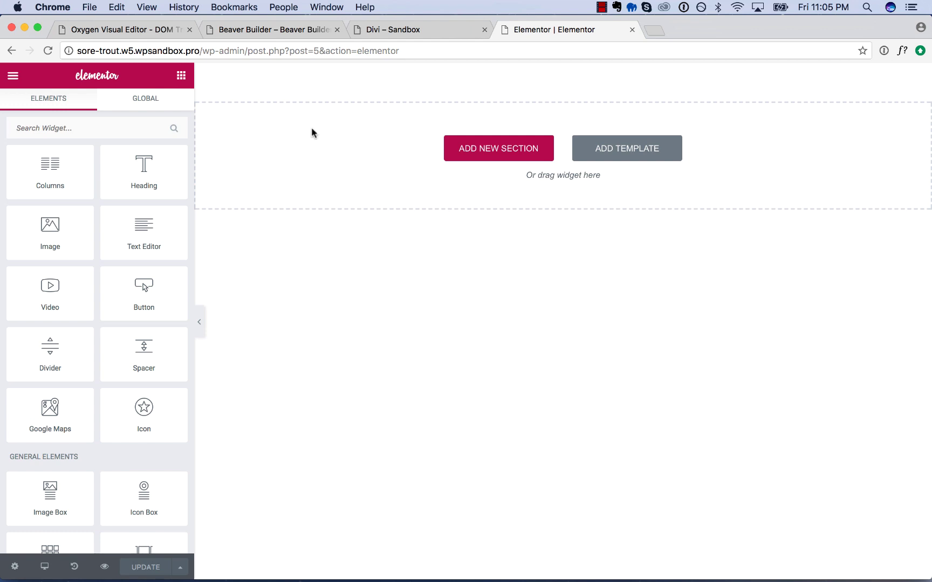
- Switch to the Oxygen Visual Editor page and add a section containing a heading and a button
left_click(156, 33)
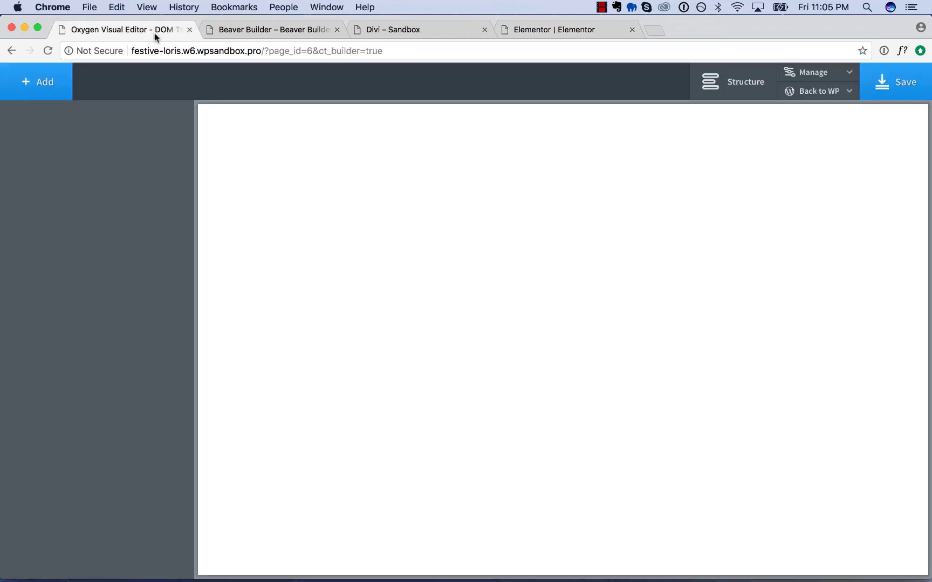
left_click(47, 86)
left_click(56, 167)
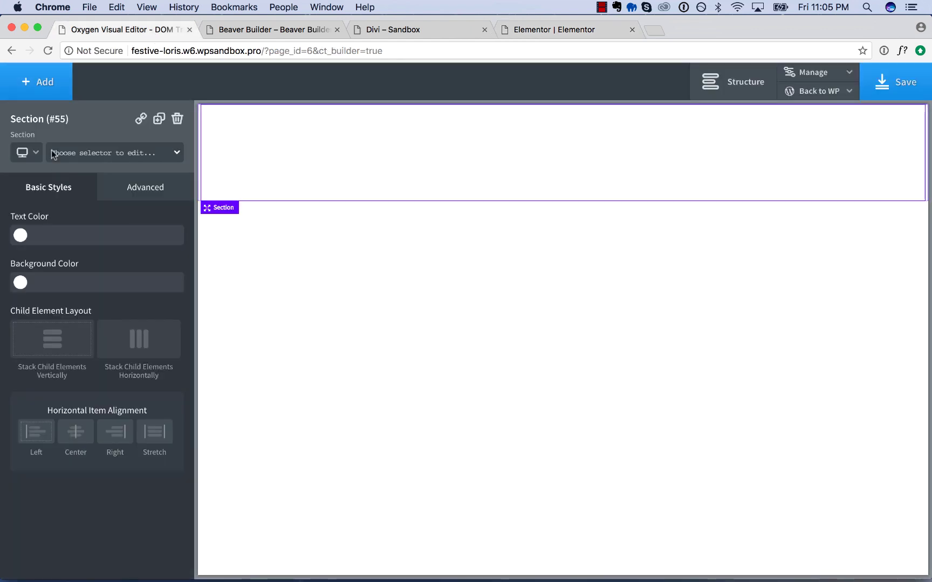
left_click(27, 86)
left_click(66, 266)
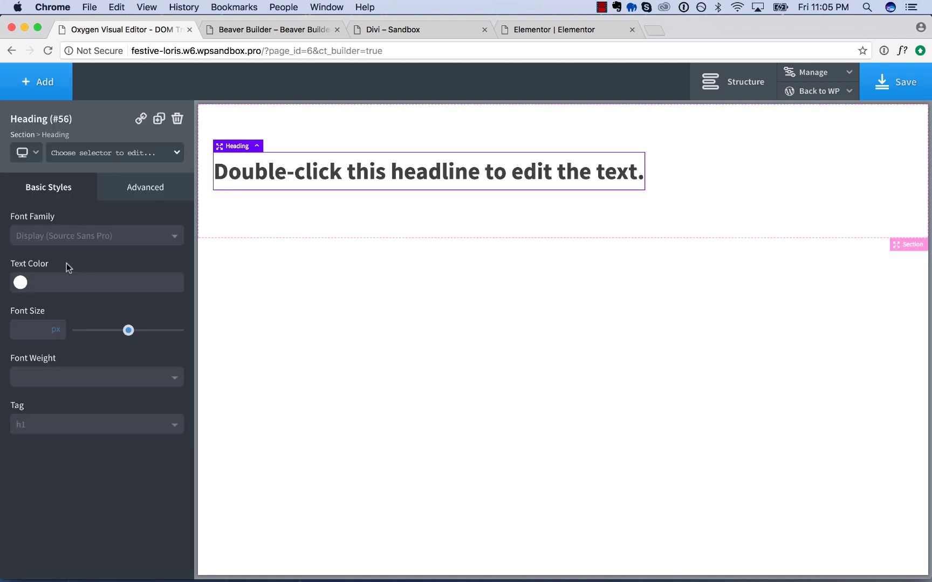
left_click(49, 82)
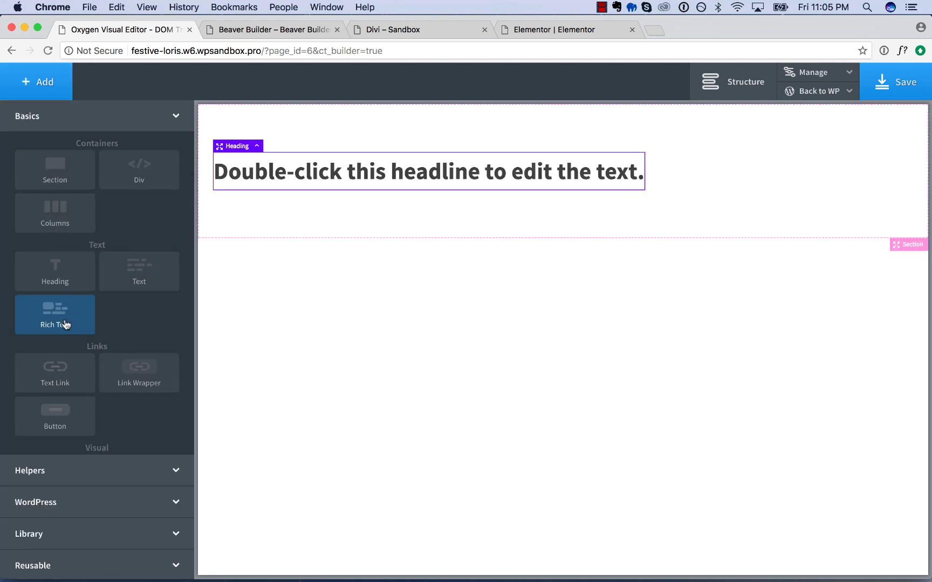
left_click(63, 423)
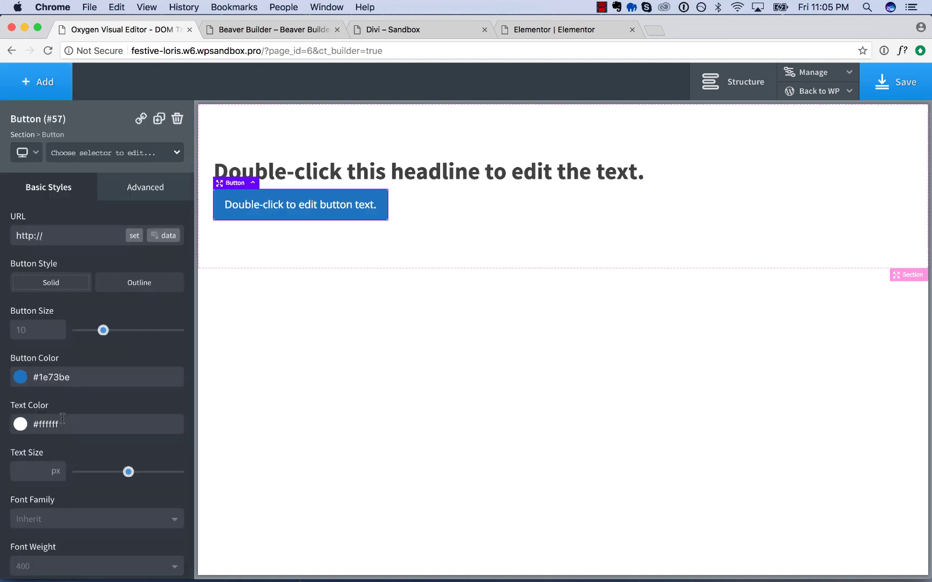
- Try right alignment for the section's child items and set their horizontal alignment to Center
left_click(707, 163)
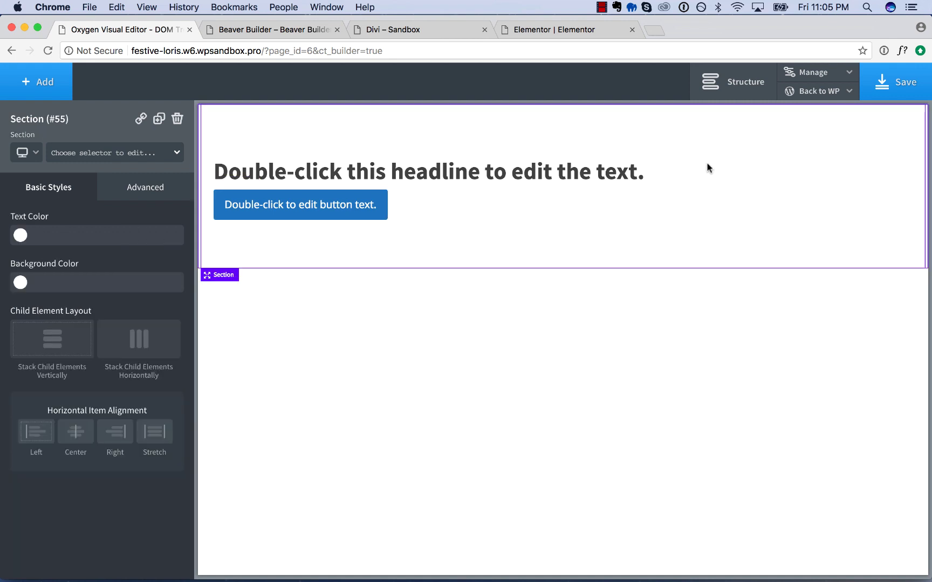
left_click(76, 432)
left_click(118, 437)
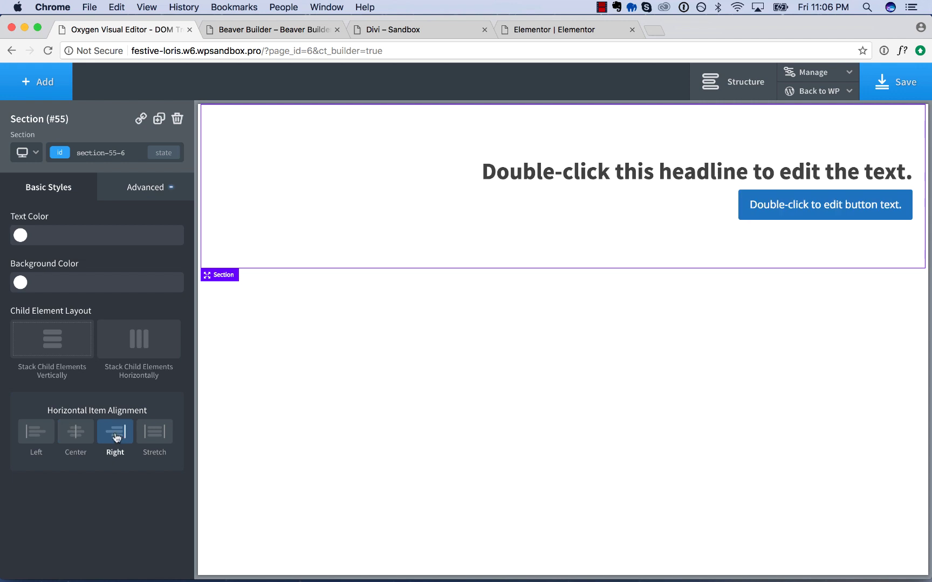
left_click(92, 436)
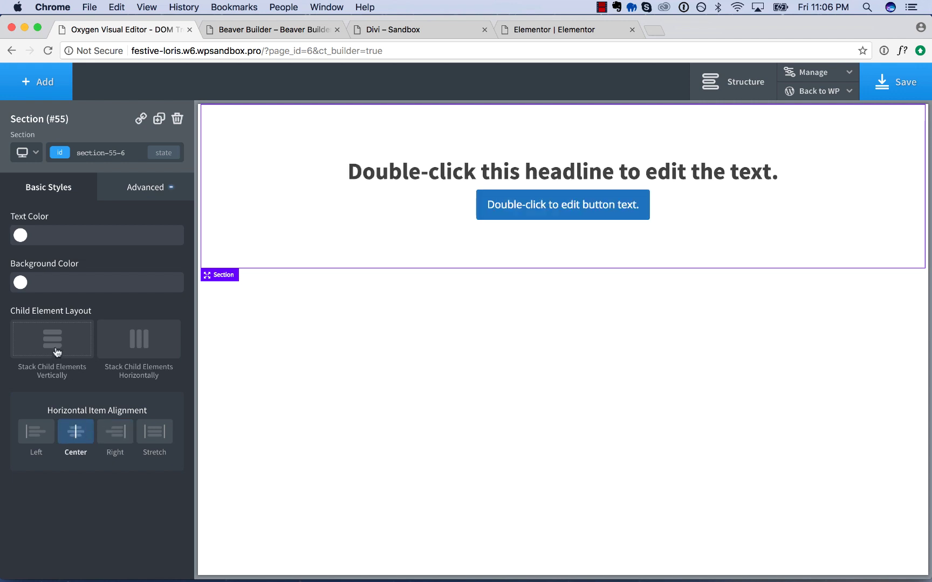
- Try stacking the section's children horizontally with Center, Space Between and Space Around alignment, and return to vertical stacking
left_click(135, 337)
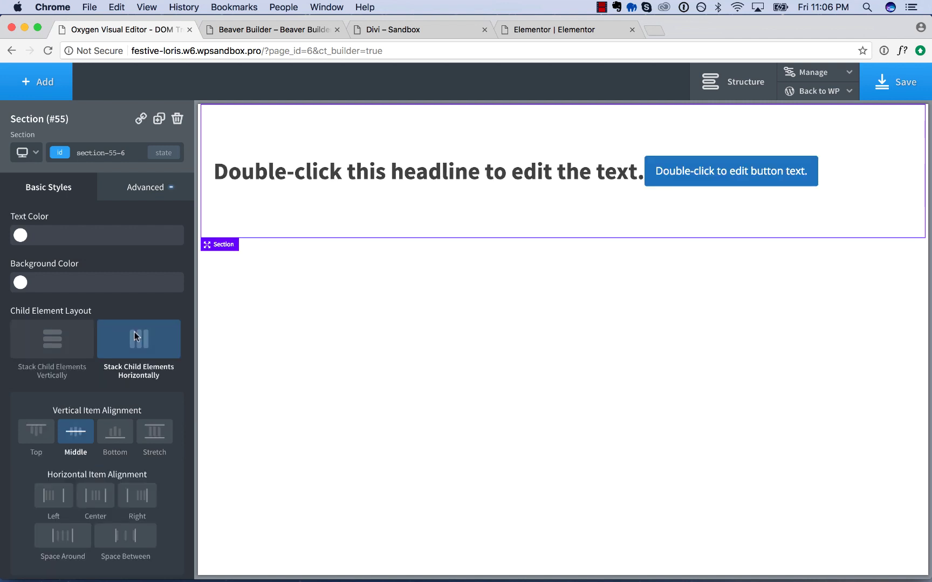
left_click(95, 502)
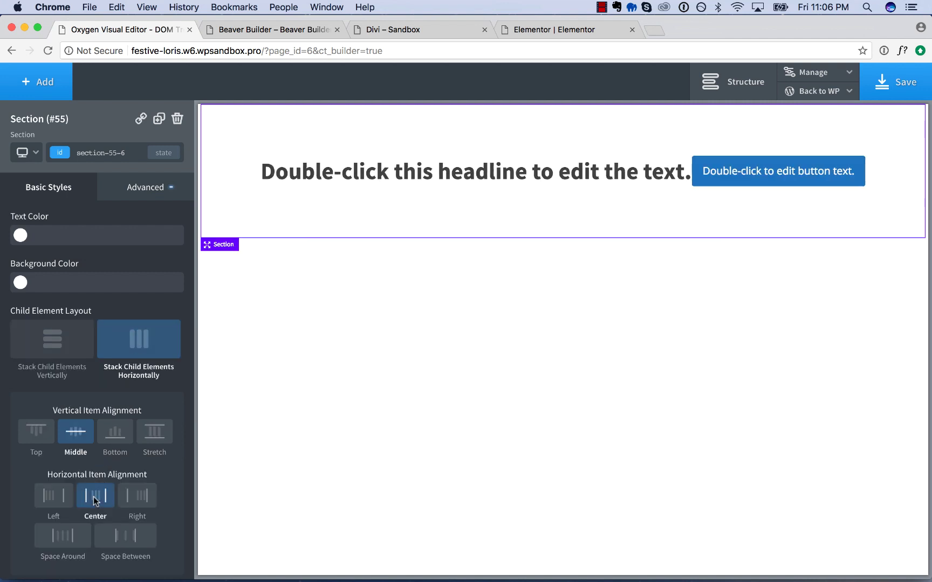
left_click(121, 539)
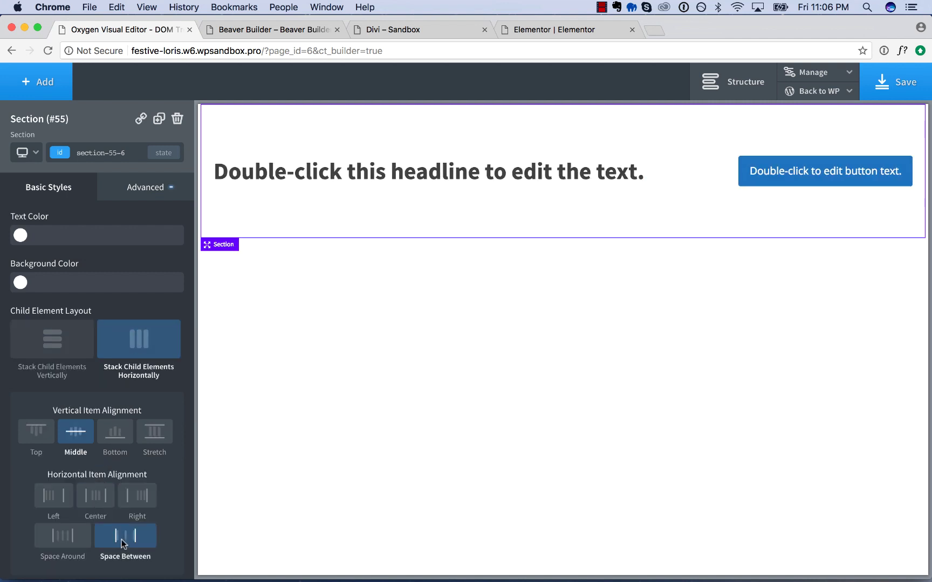
left_click(76, 539)
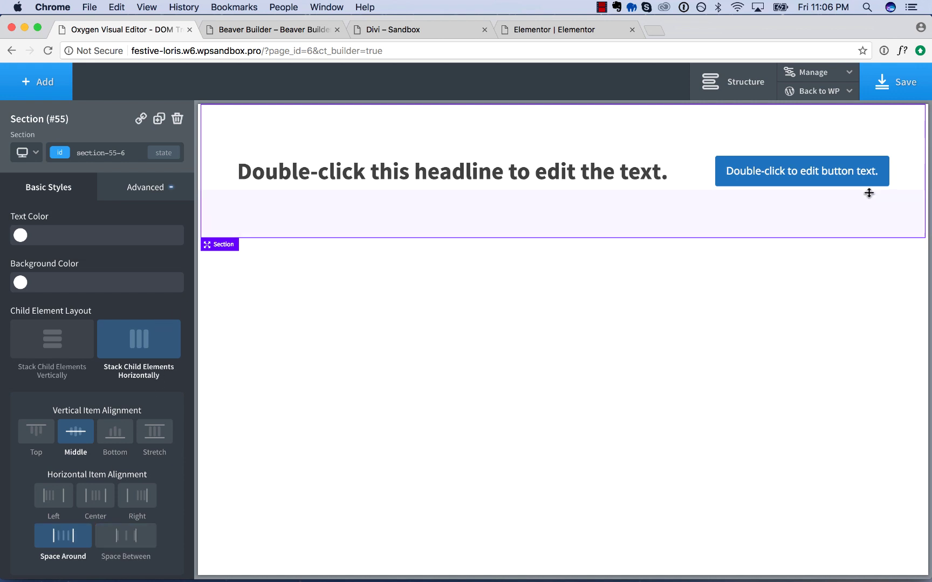
left_click(81, 350)
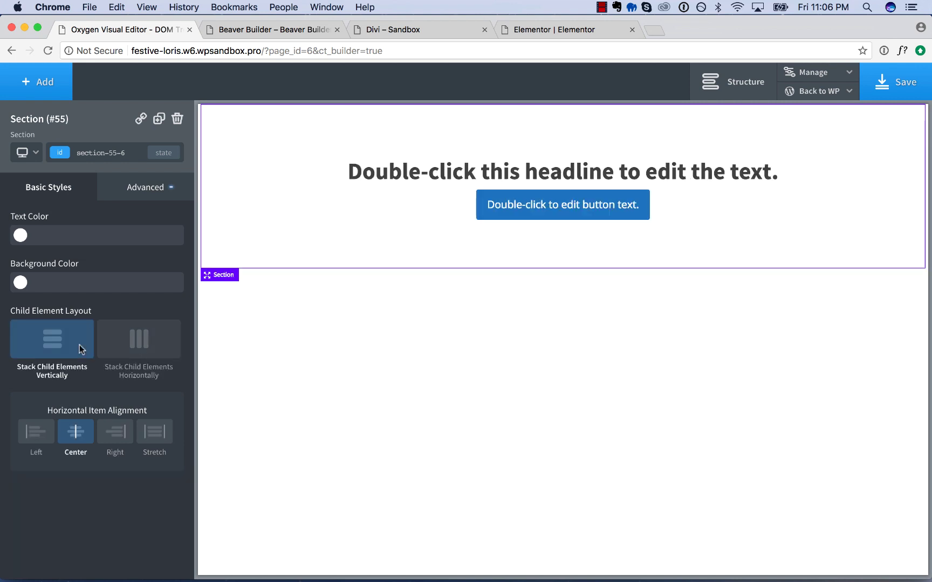
- Increase the heading's bottom margin on the canvas to leave a small gap above the button, and reselect the section
left_click(496, 168)
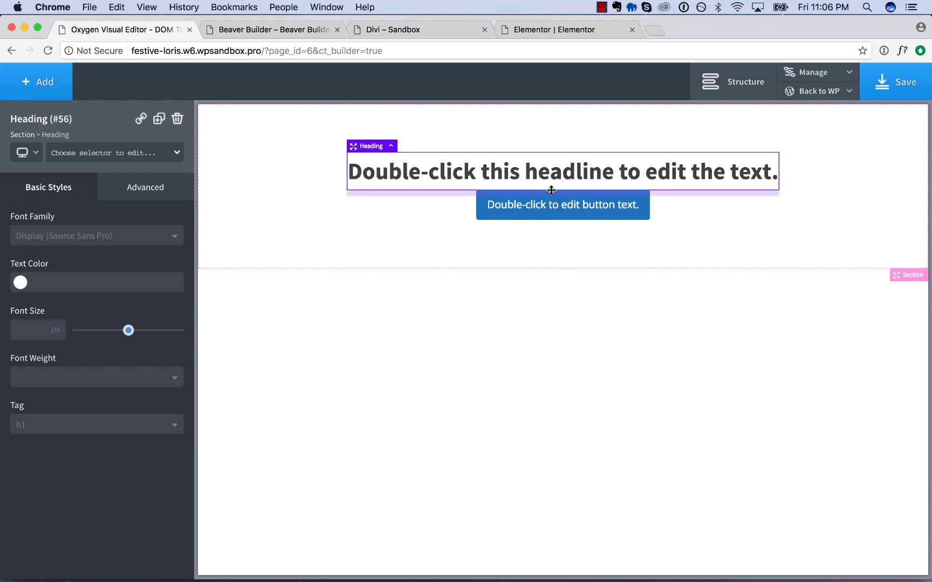
mouse_move(551, 191)
left_mouse_down()
mouse_move(545, 263)
mouse_move(547, 208)
left_mouse_up()
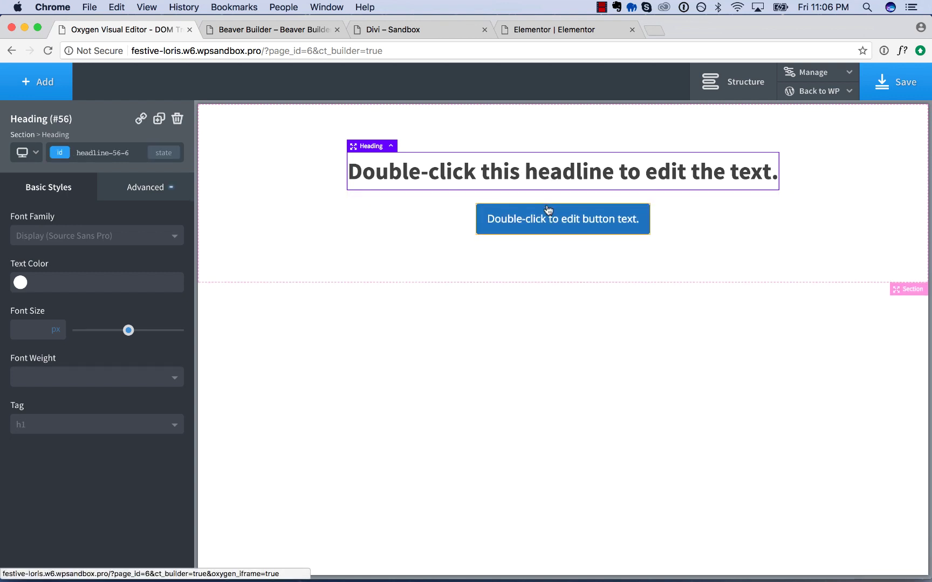
left_click(329, 210)
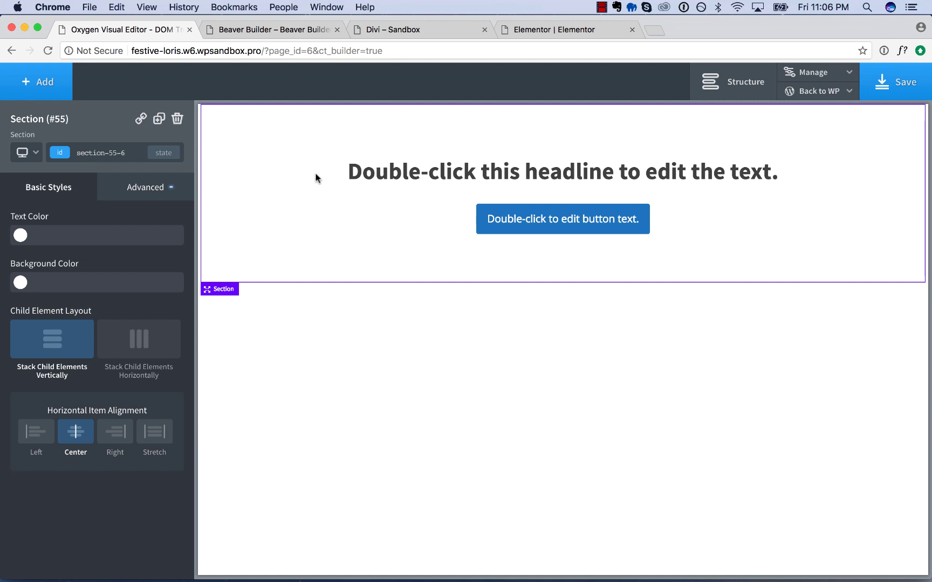
- Switch to the Beaver Builder page and add a 1 Column row to the empty layout
left_click(260, 25)
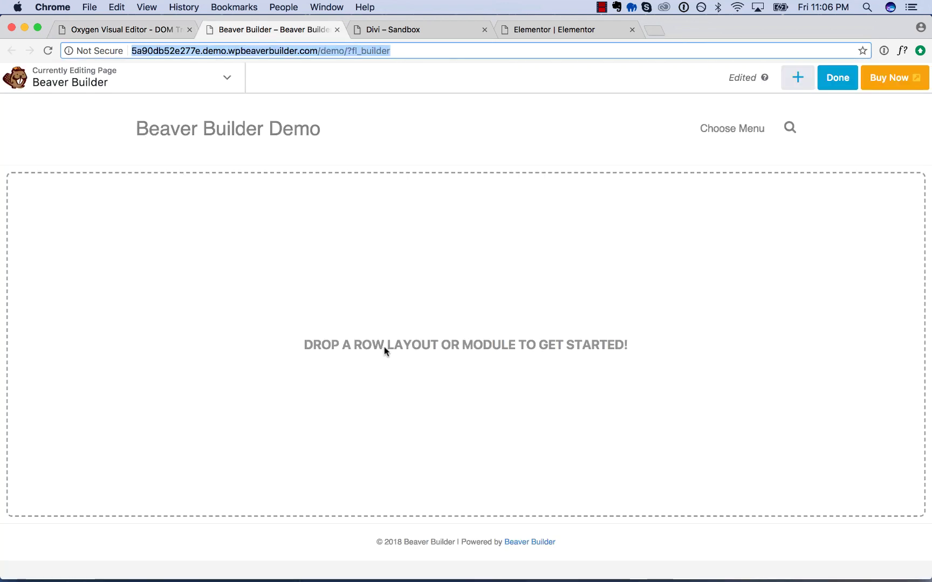
left_click(792, 83)
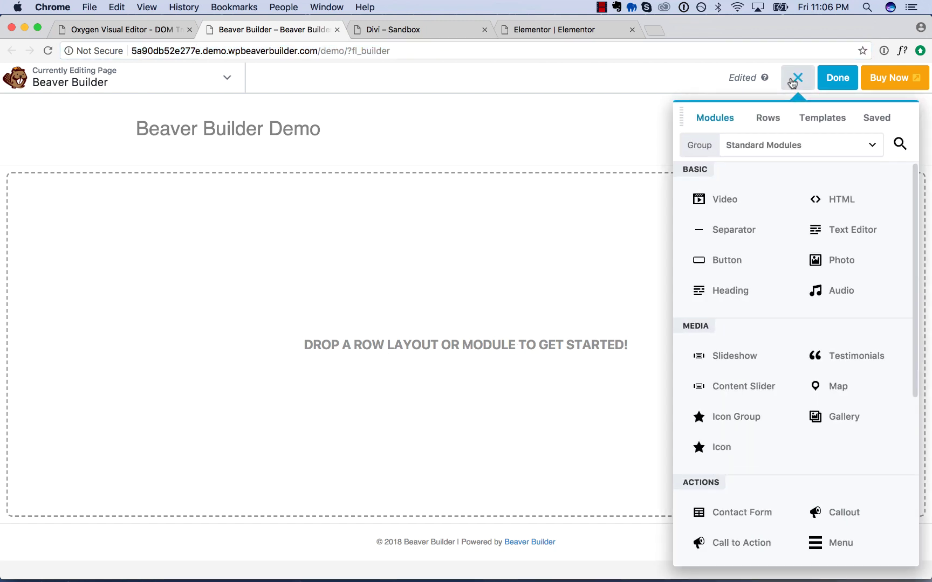
left_click(769, 119)
left_click_drag(739, 191, 522, 246)
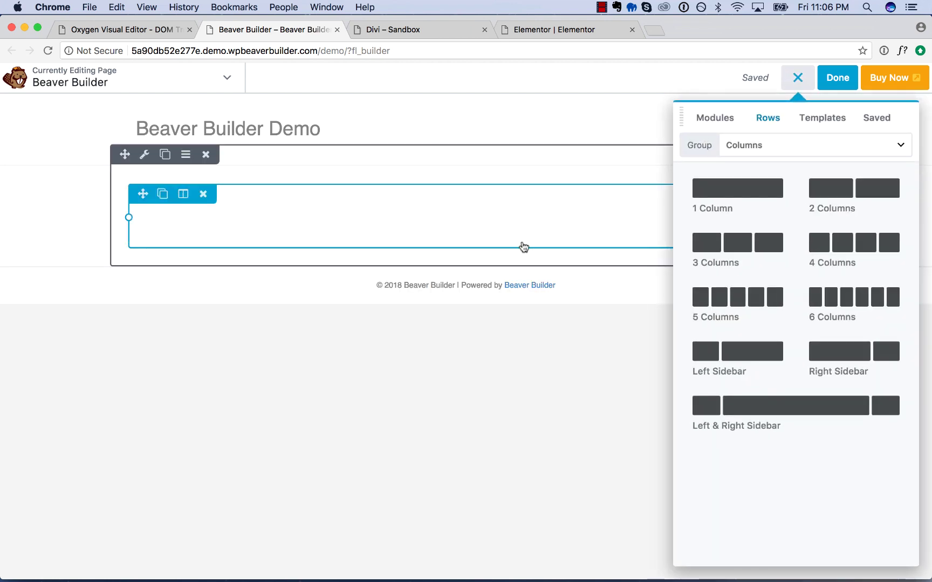
- Add a Heading module to the row with the text "Welcome to something click it." and save it
left_click(720, 119)
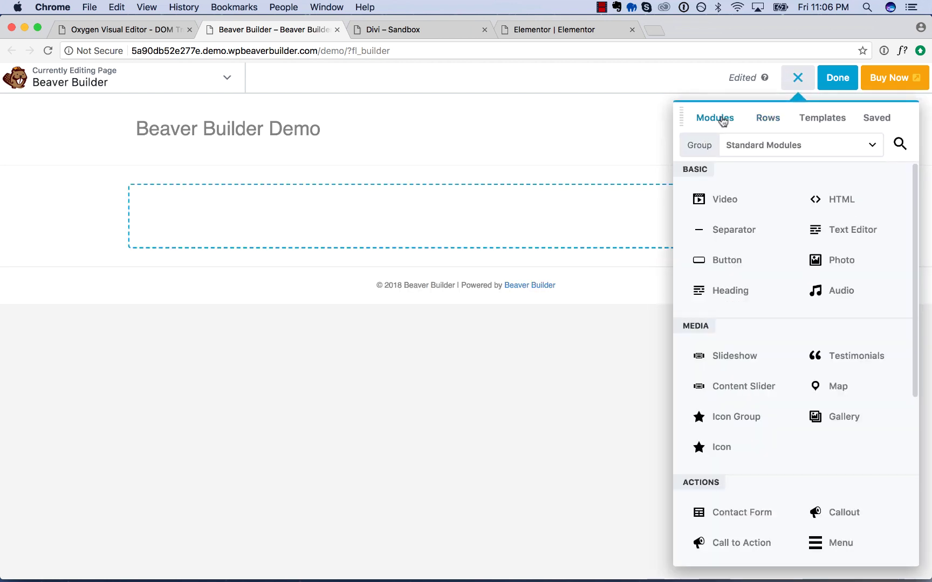
left_click_drag(739, 294, 597, 223)
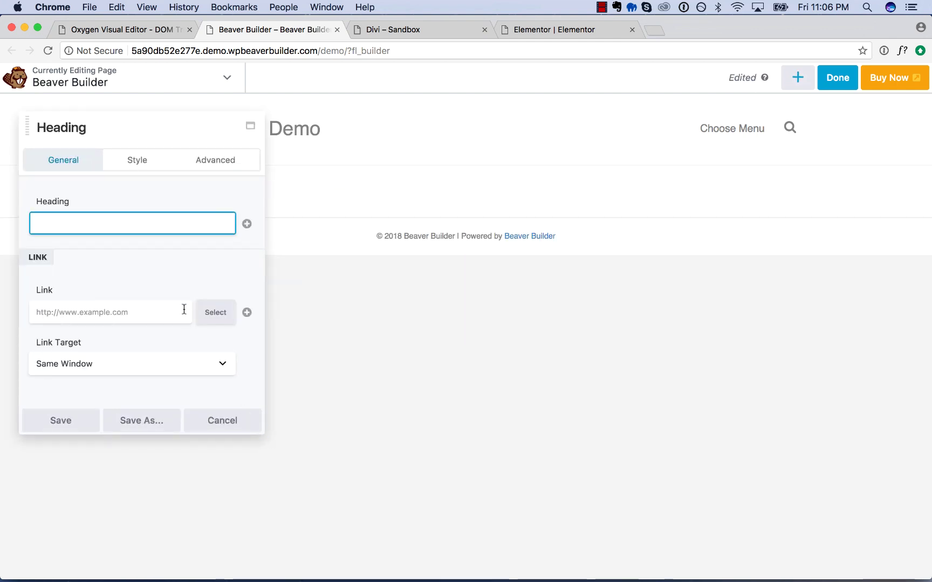
type("Welcome to")
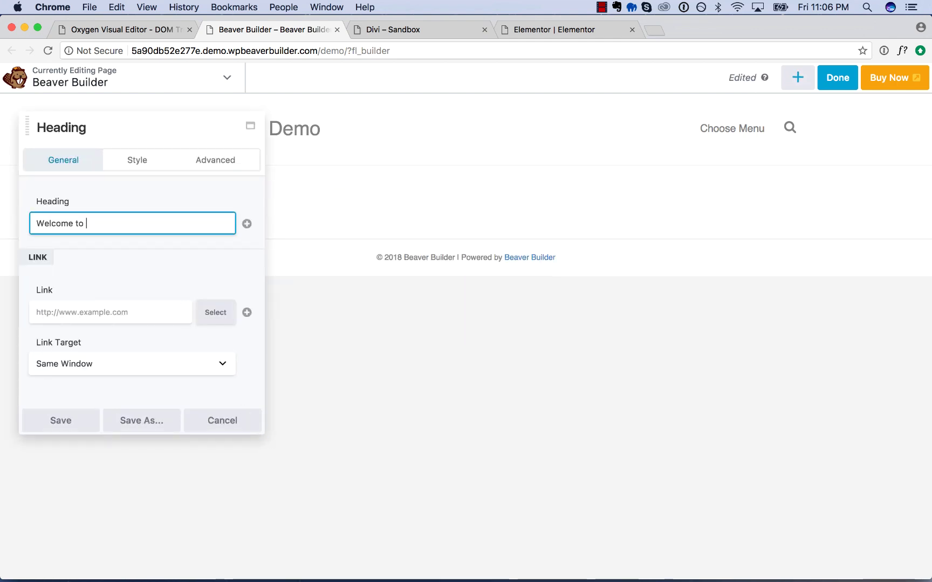
type(" something c")
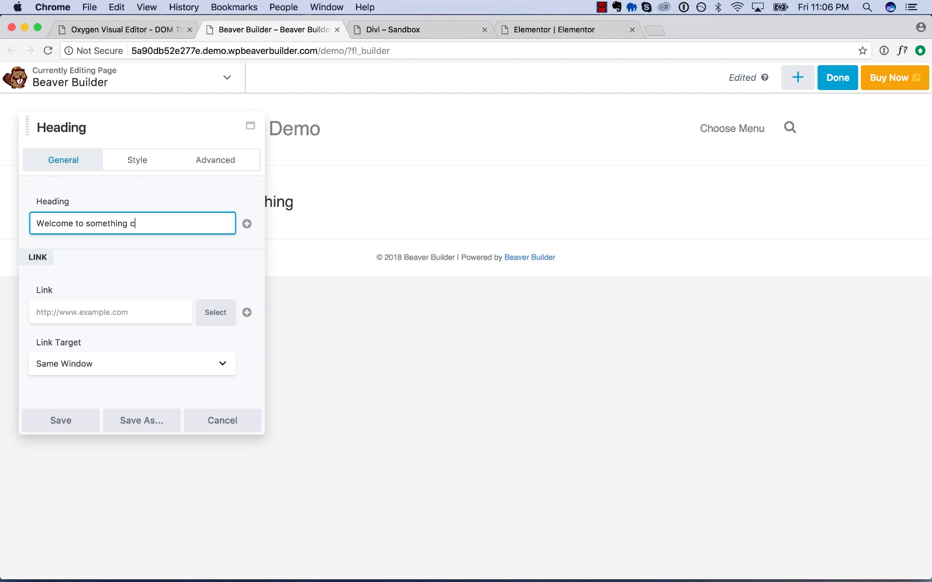
type("lick tiit.")
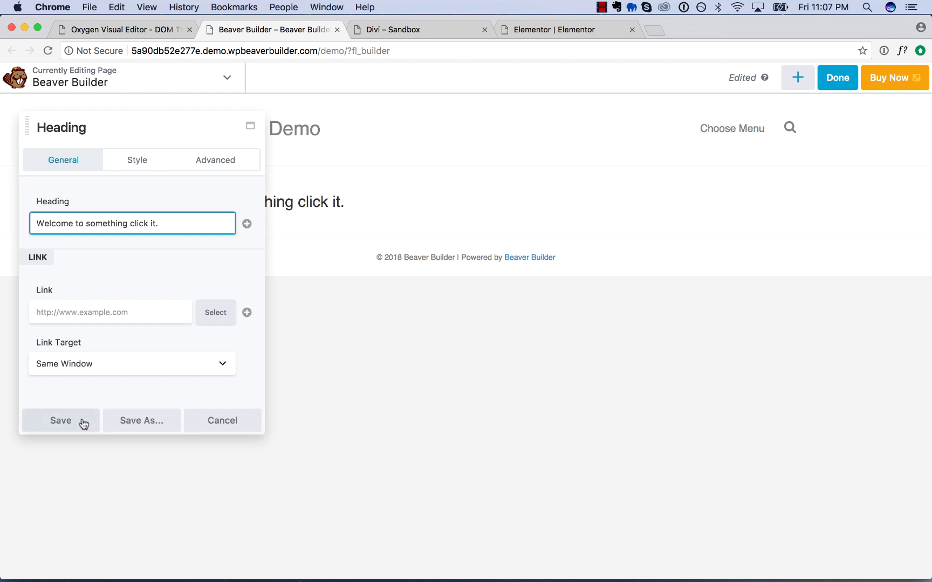
left_click(82, 423)
- Add a Button module below the heading and save it with the default "Click Here" text
left_click(797, 80)
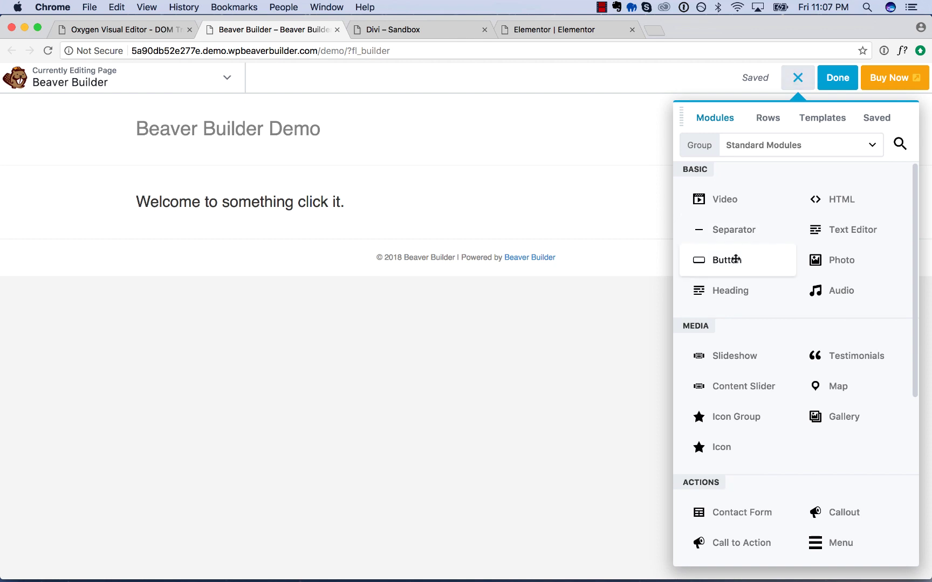
left_click_drag(731, 259, 398, 276)
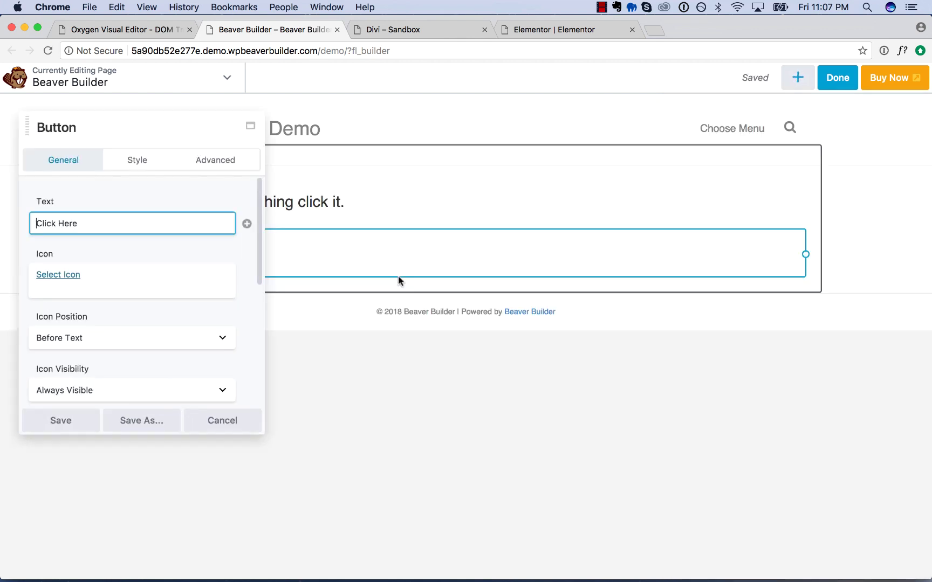
left_click(66, 422)
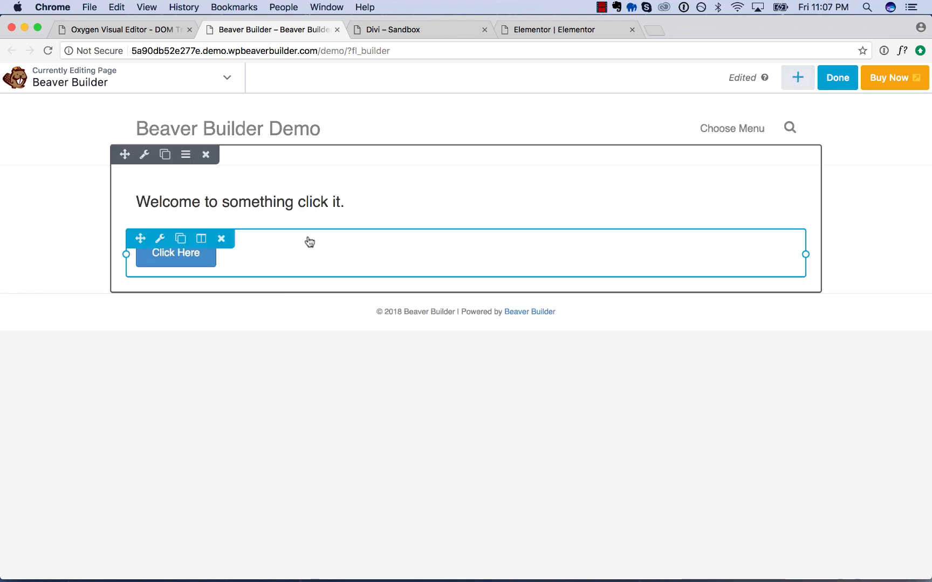
- Return to the Oxygen page, try Left and Right alignment for the section's items, and restore Center
left_click(128, 29)
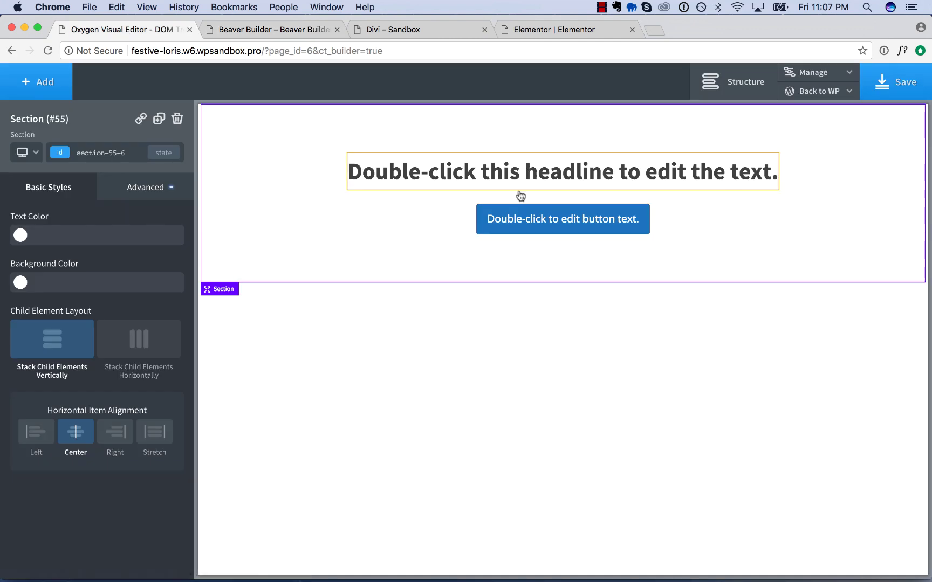
left_click(43, 440)
left_click(116, 437)
left_click(80, 438)
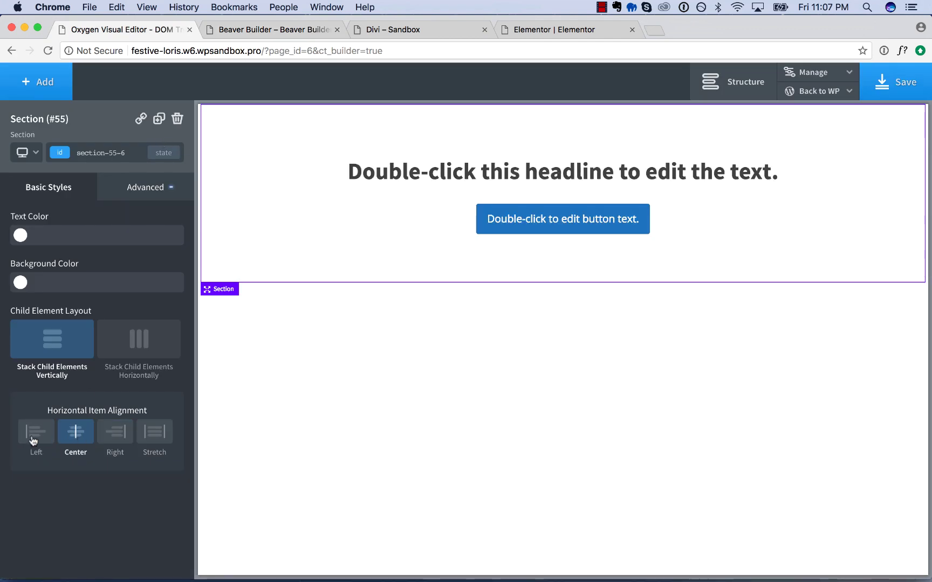
left_click(34, 440)
left_click(74, 438)
- Switch to the Beaver Builder page and check the row's Style and Advanced settings for a content alignment option, closing them without changes
left_click(290, 29)
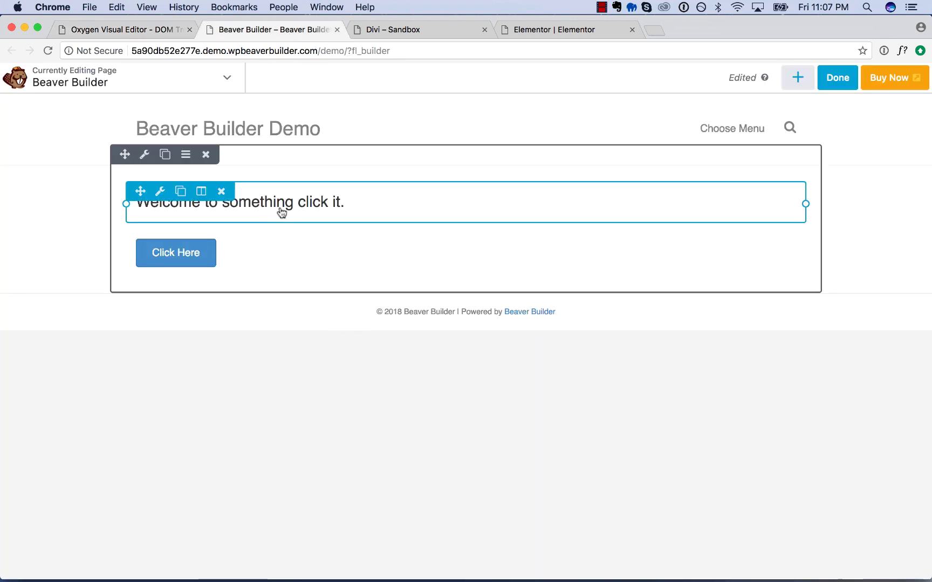
left_click(145, 155)
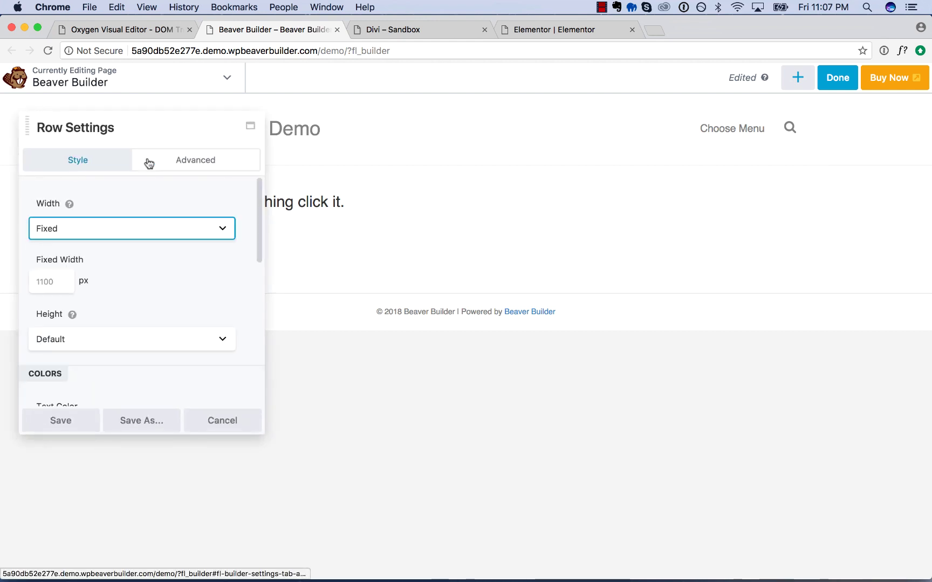
scroll(154, 275, "down", 5)
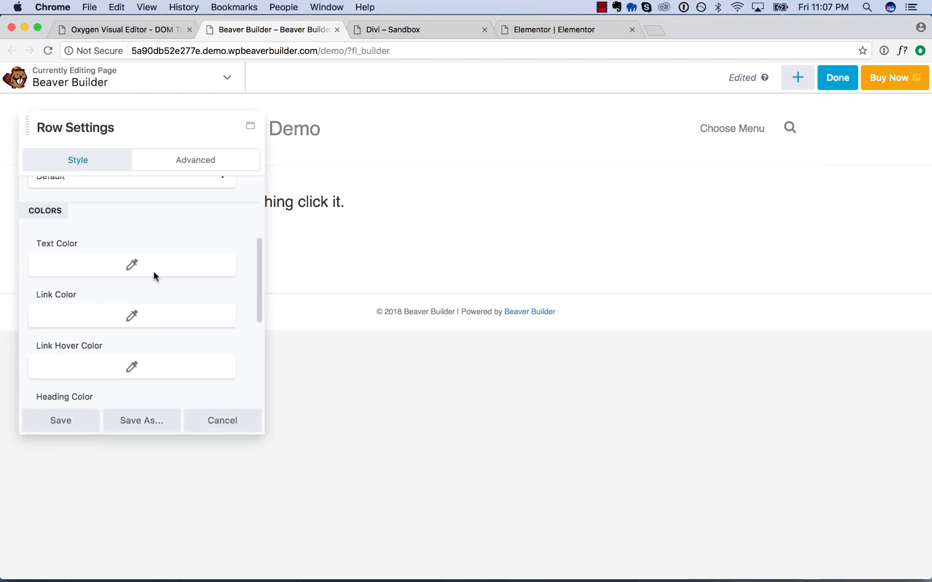
scroll(156, 280, "down", 5)
scroll(160, 285, "up", 10)
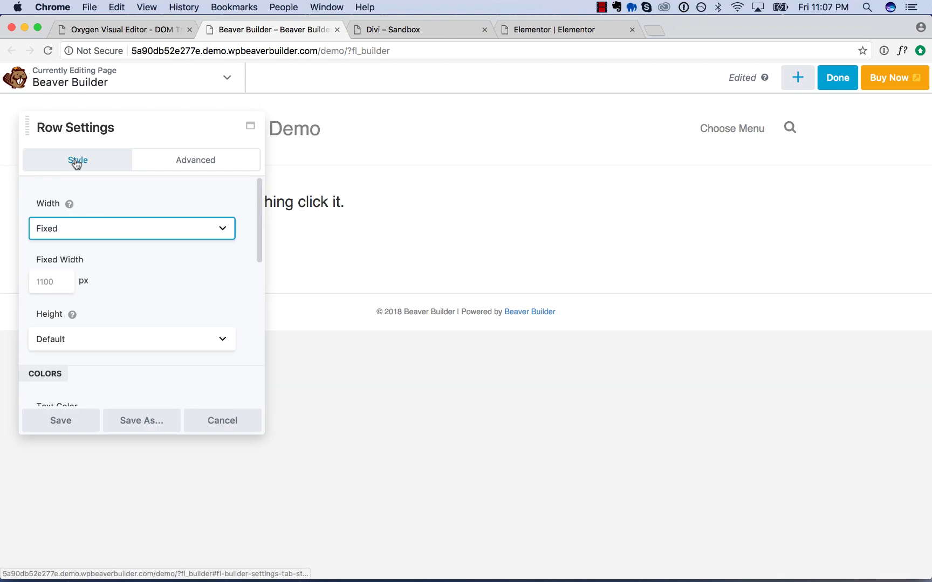
left_click(179, 163)
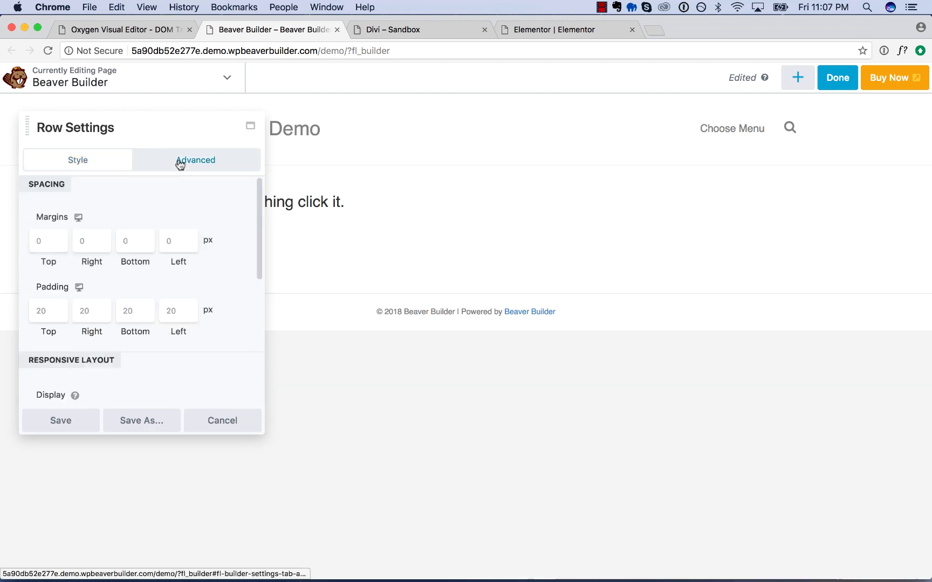
scroll(187, 286, "down", 10)
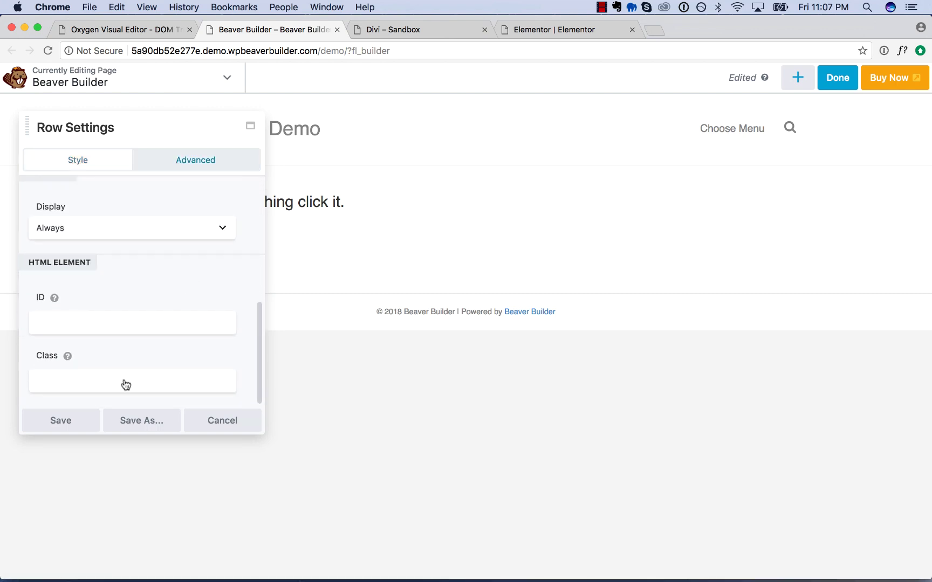
left_click(207, 426)
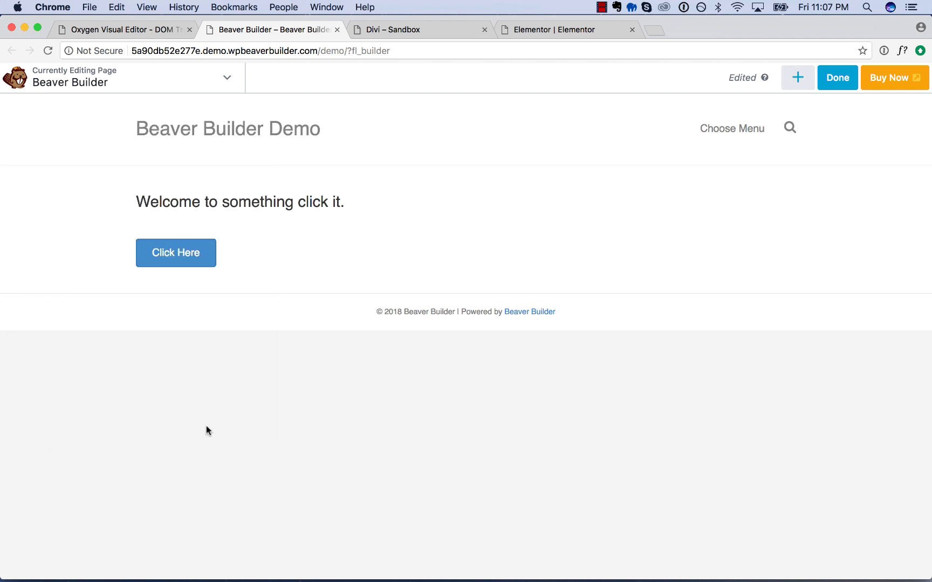
- Set the alignment of the "Welcome to something click it." heading to Center
left_click(272, 210)
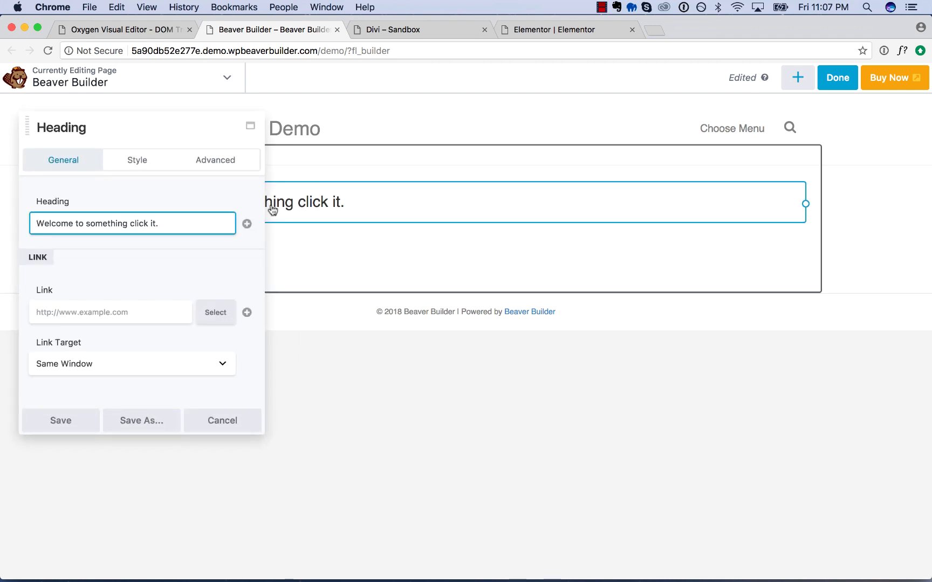
left_click(145, 166)
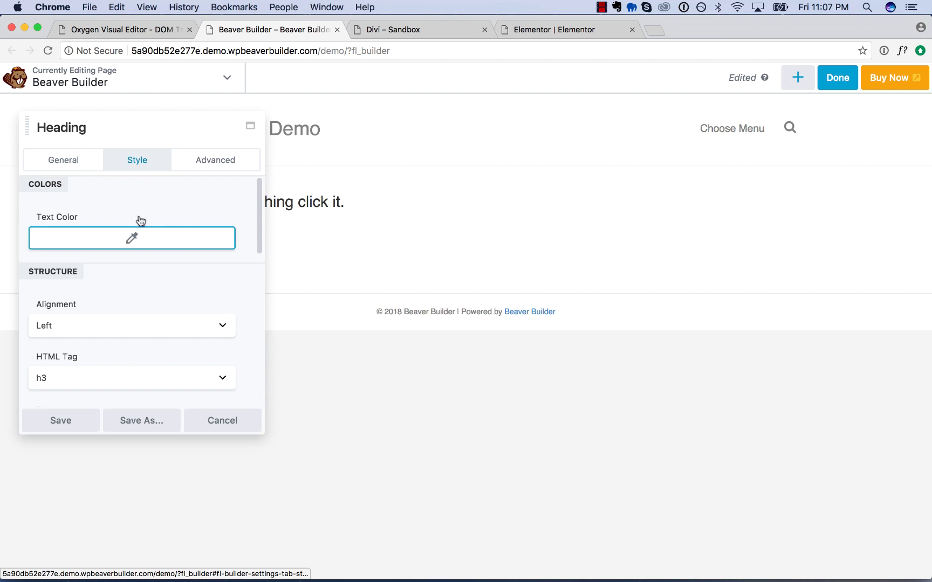
left_click(117, 327)
left_click(109, 337)
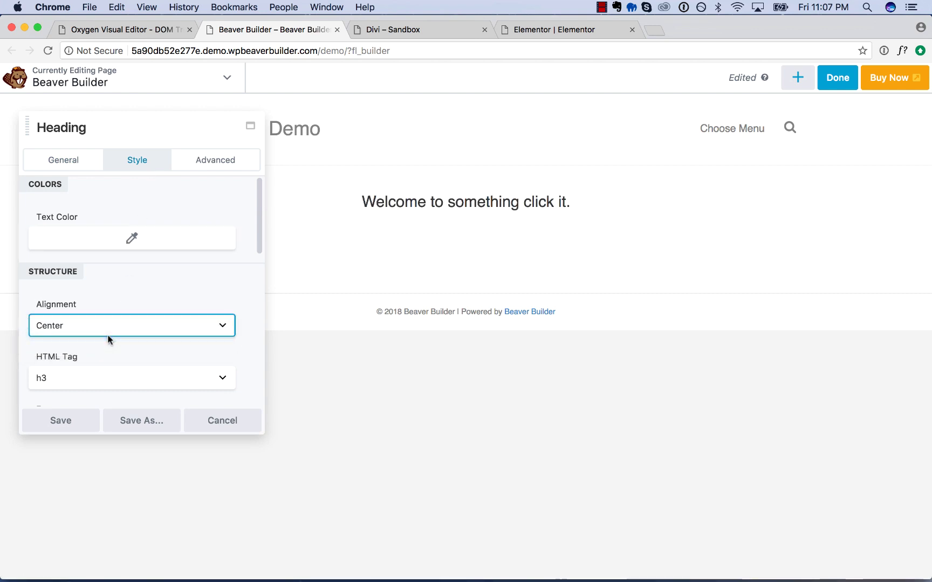
- Dock the module settings beside the page and set the Click Here button's alignment to Center
left_click_drag(26, 124, 8, 105)
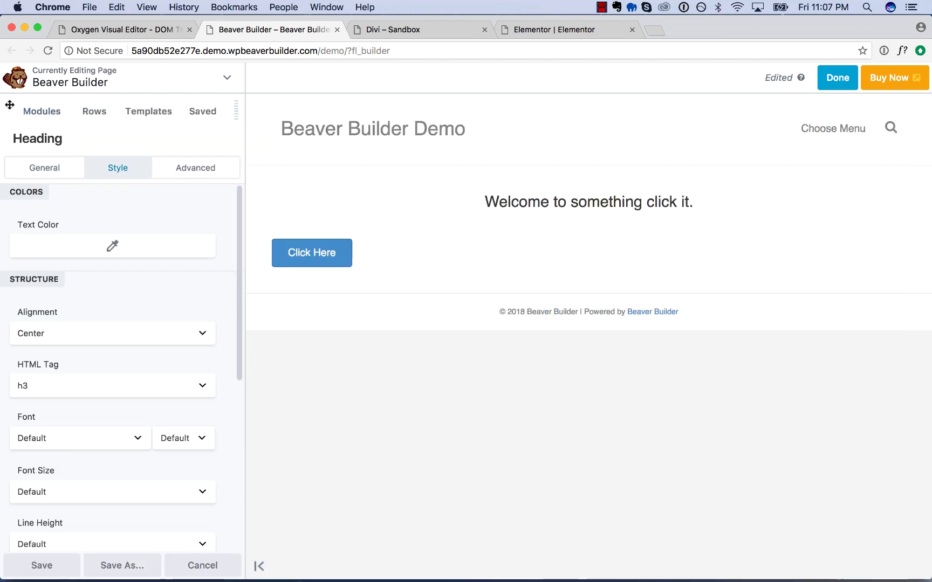
left_click(326, 260)
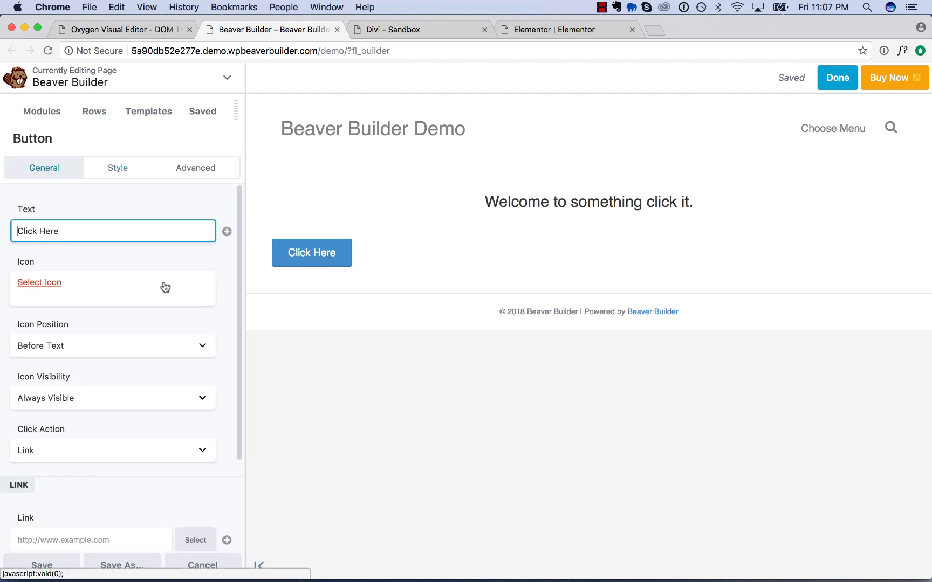
left_click(124, 170)
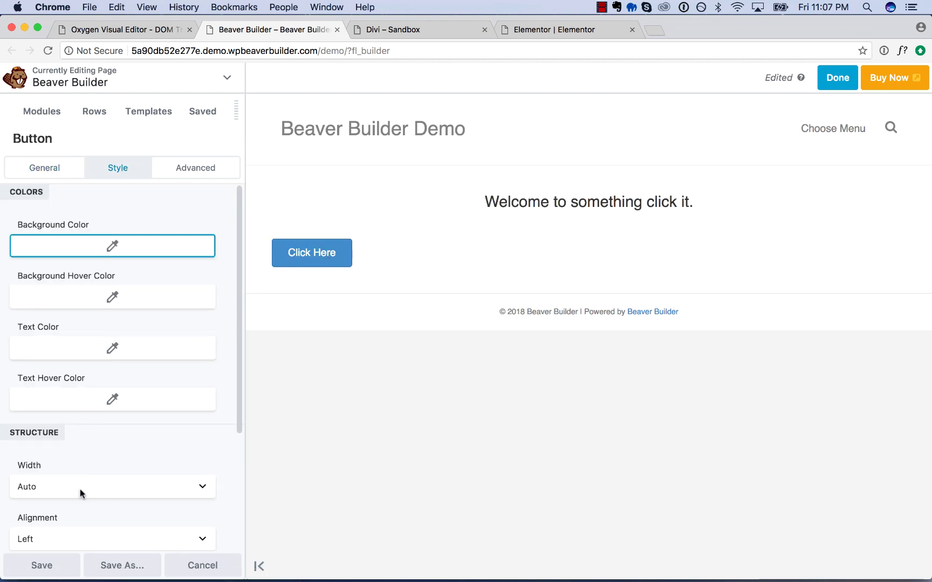
scroll(80, 489, "down", 3)
left_click(97, 440)
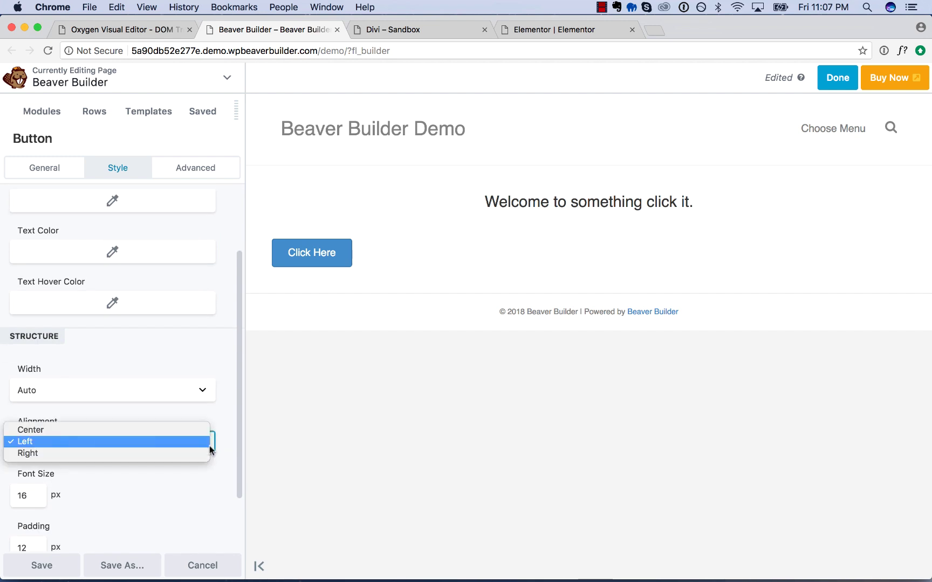
left_click(153, 438)
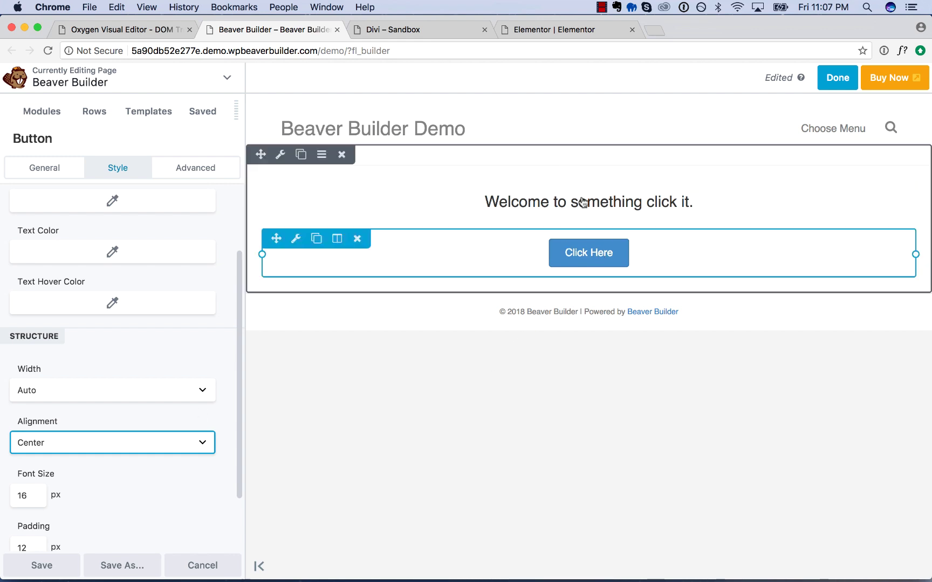
- Switch to the Oxygen page and adjust the heading's bottom margin by eye directly on the canvas
left_click(151, 32)
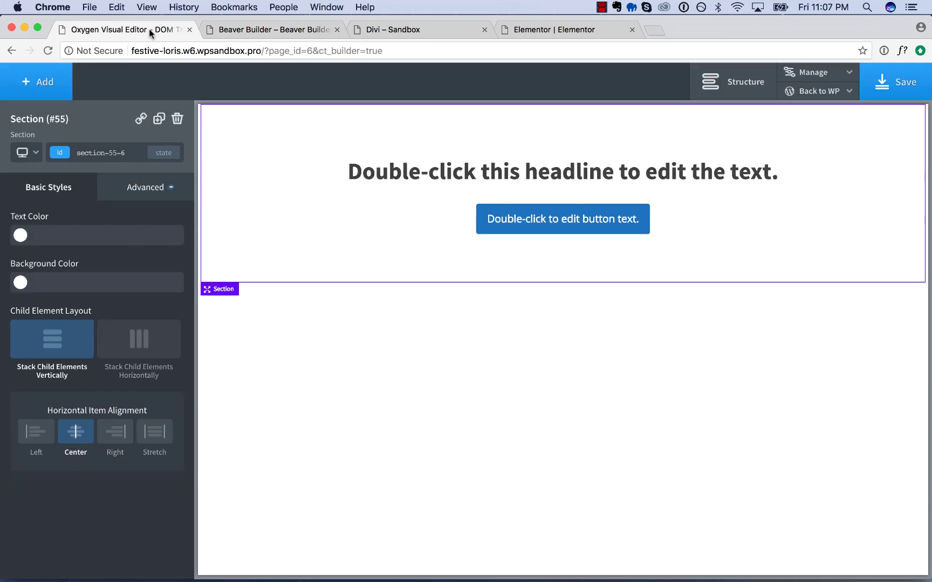
left_click(563, 193)
left_click_drag(563, 193, 582, 365)
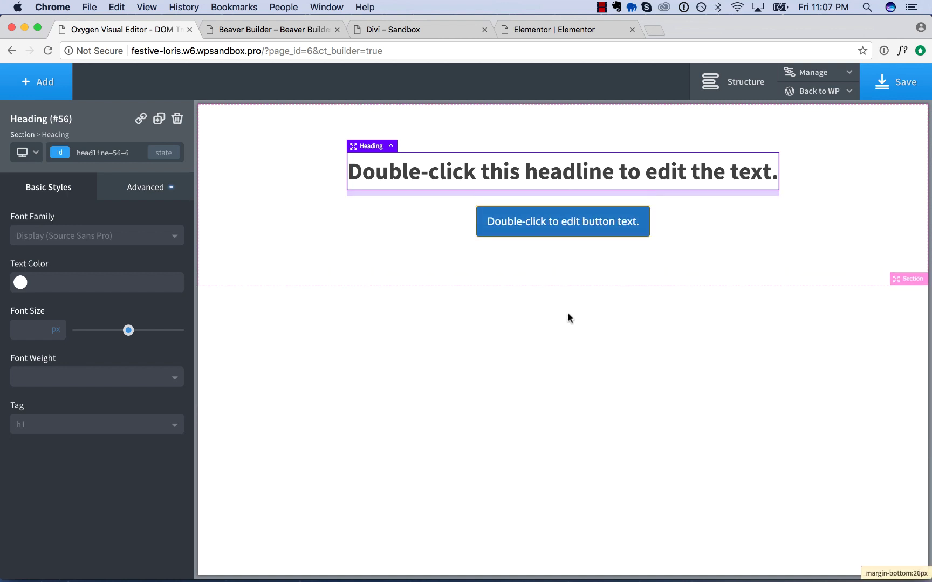
mouse_move(553, 205)
left_mouse_down()
mouse_move(551, 275)
mouse_move(551, 196)
left_mouse_up()
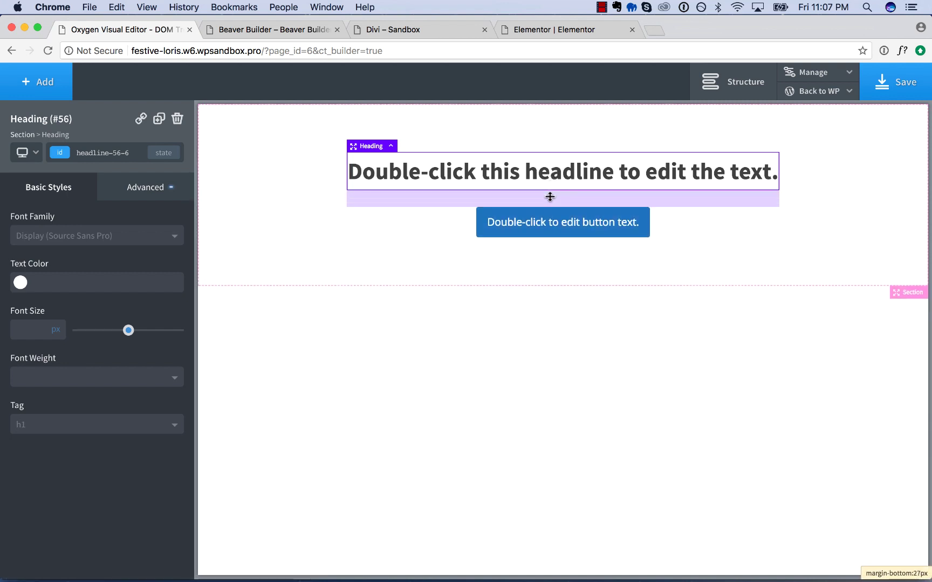
- Switch to the Beaver Builder page and set the heading's bottom margin to 30 px
left_click(244, 29)
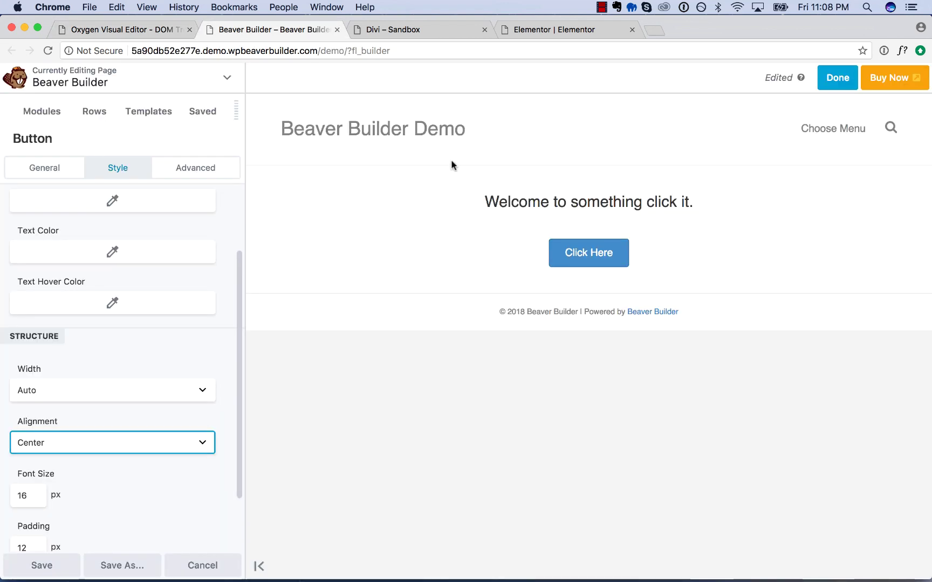
left_click(536, 216)
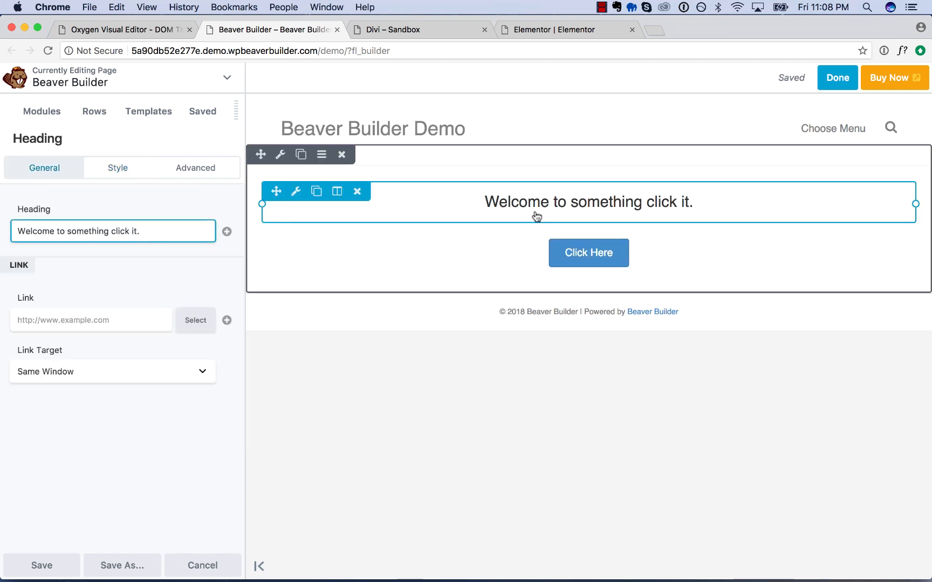
left_click(205, 173)
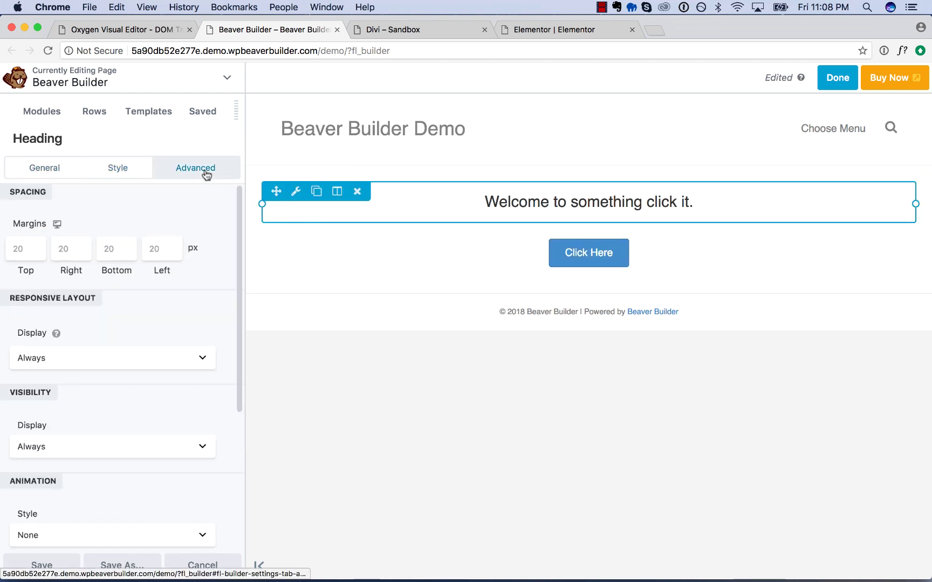
left_click(110, 252)
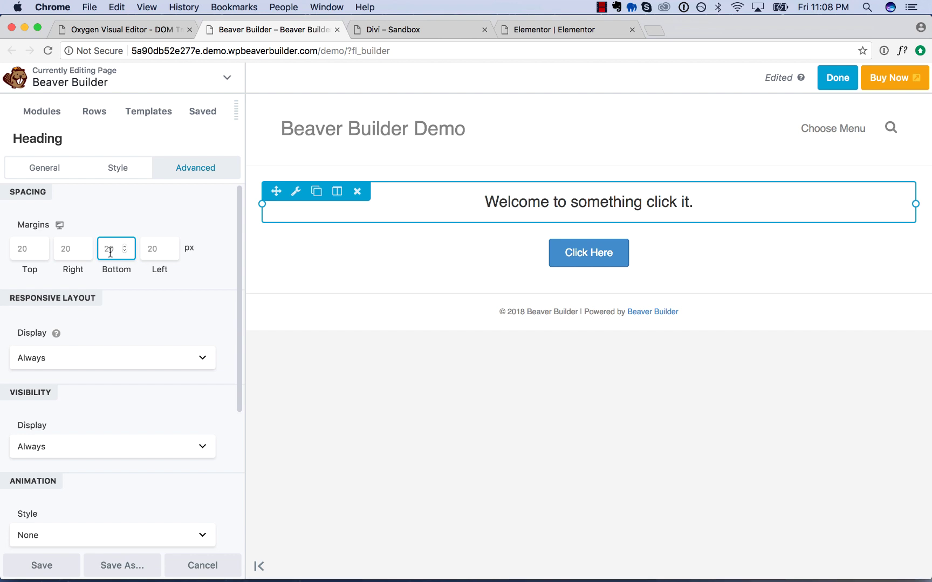
type("30")
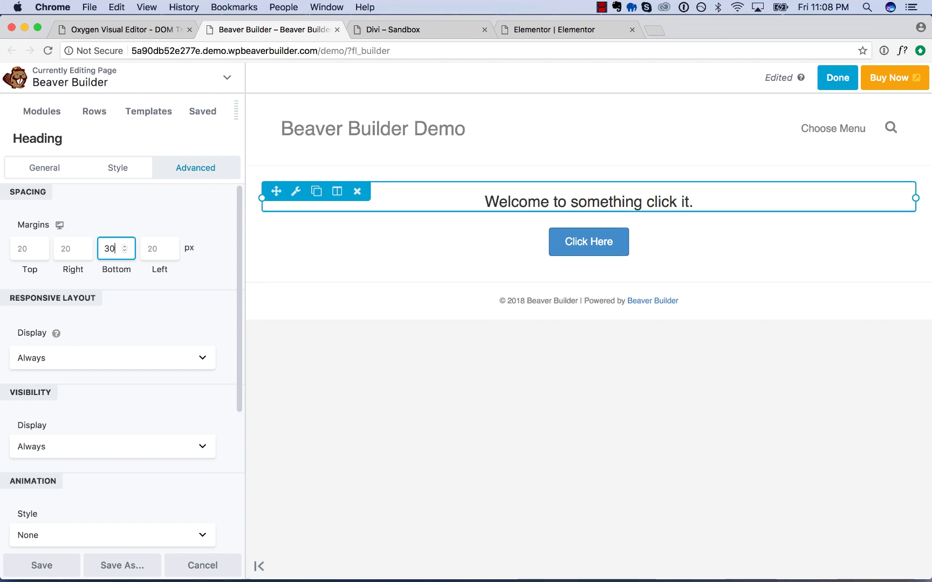
- Try increasing the heading's bottom margin incrementally to 63 px, and reset it to 20 px
double_click(126, 246)
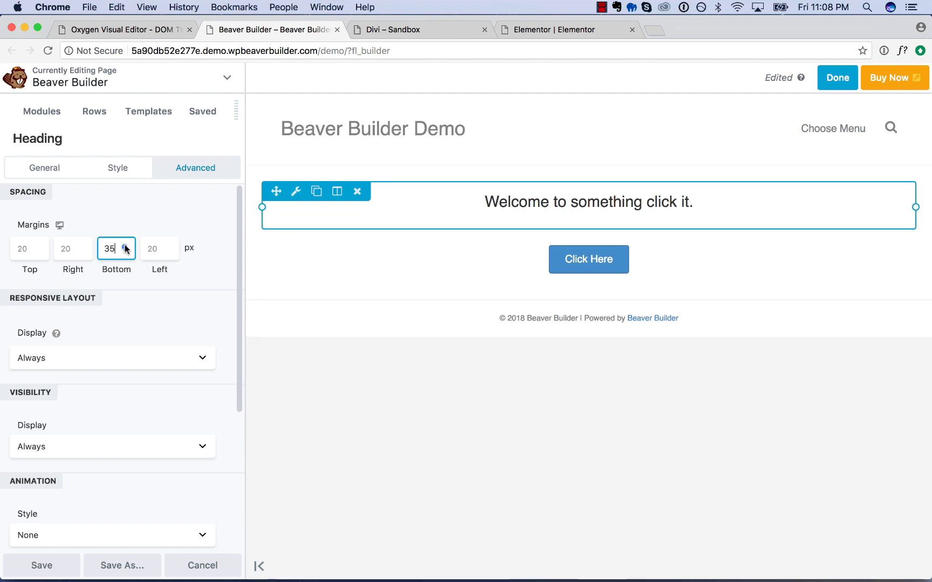
left_click_drag(126, 246, 125, 246)
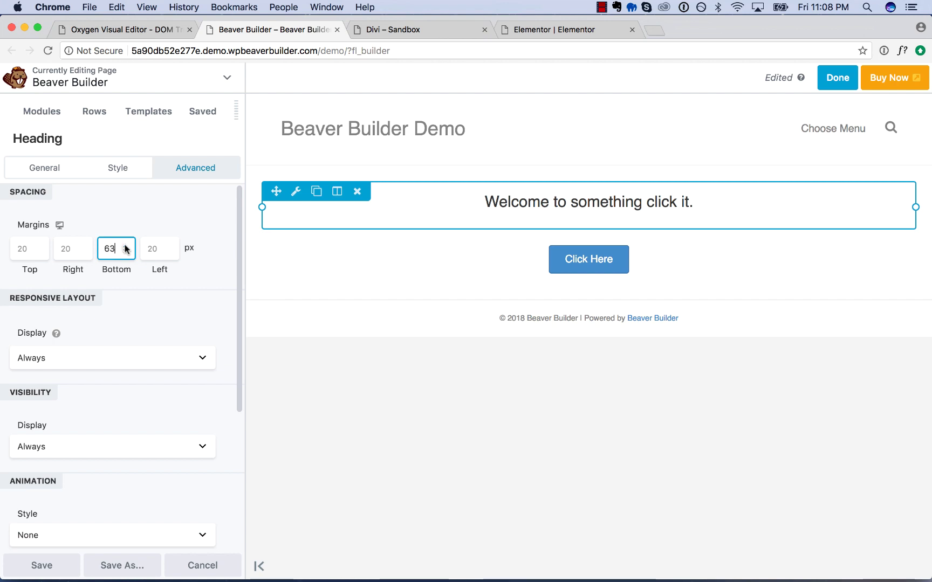
double_click(105, 248)
type("20")
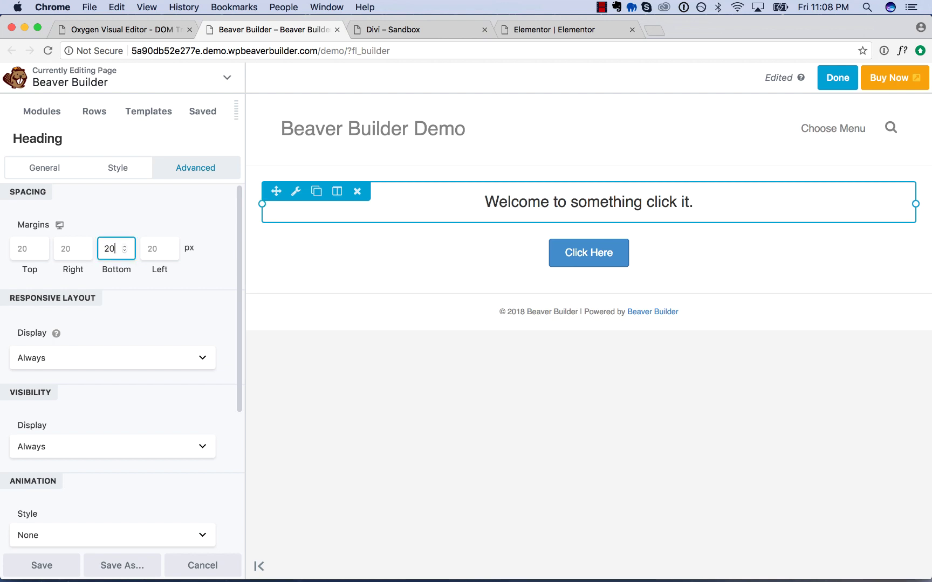
- Raise the heading's bottom margin to 100 px, reduce it incrementally to 78 px, and open the button module's settings
type("50100")
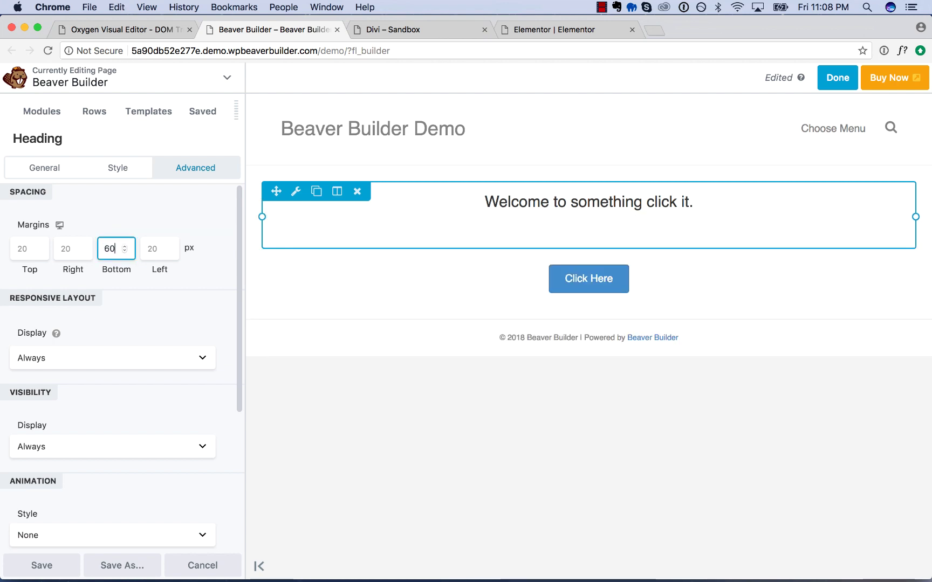
key("Down")
key("Down")
key("Down")
key("Down")
key("Down")
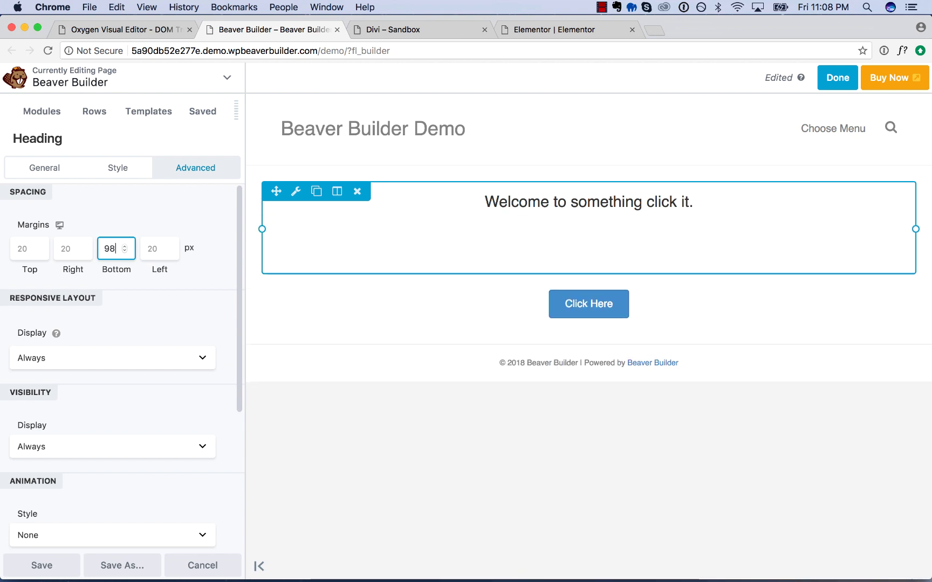
key("Down")
key("Down")
key("Down")
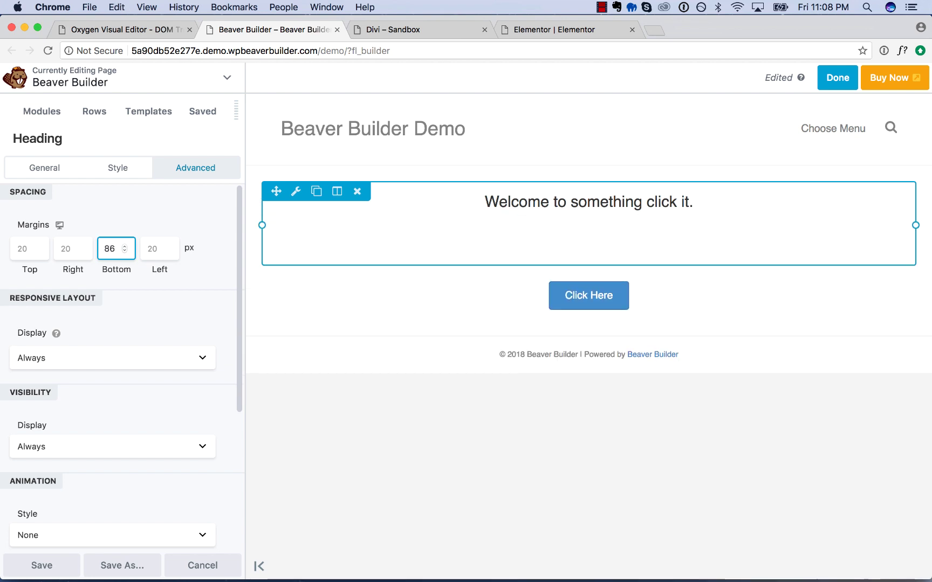
key("Down")
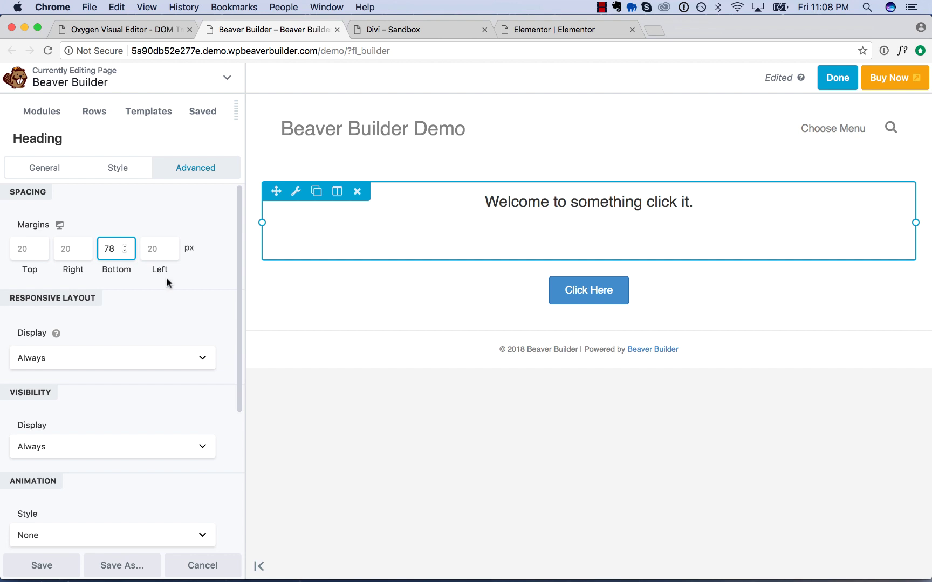
left_click(409, 309)
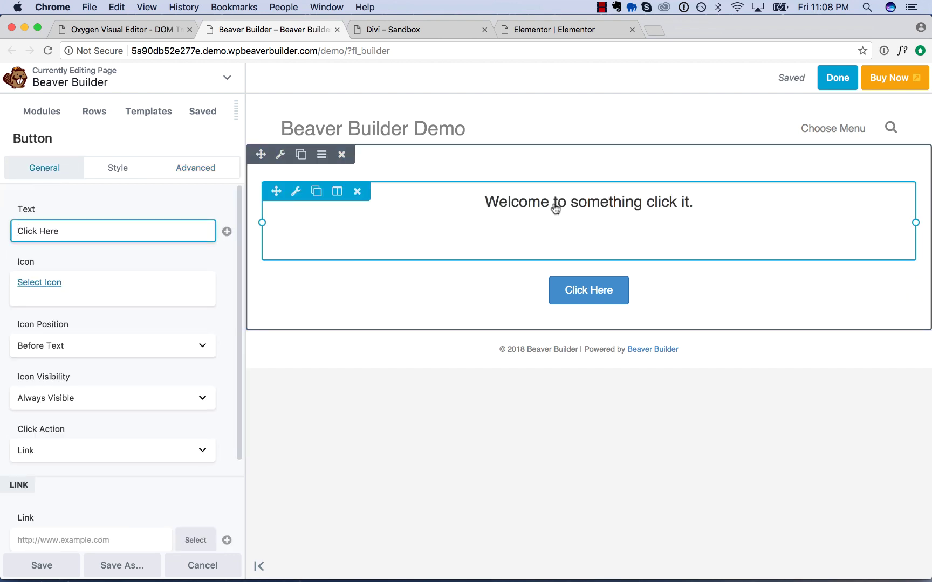
- Return to the Oxygen page and readjust the space between the heading and the button directly on the canvas
left_click(108, 29)
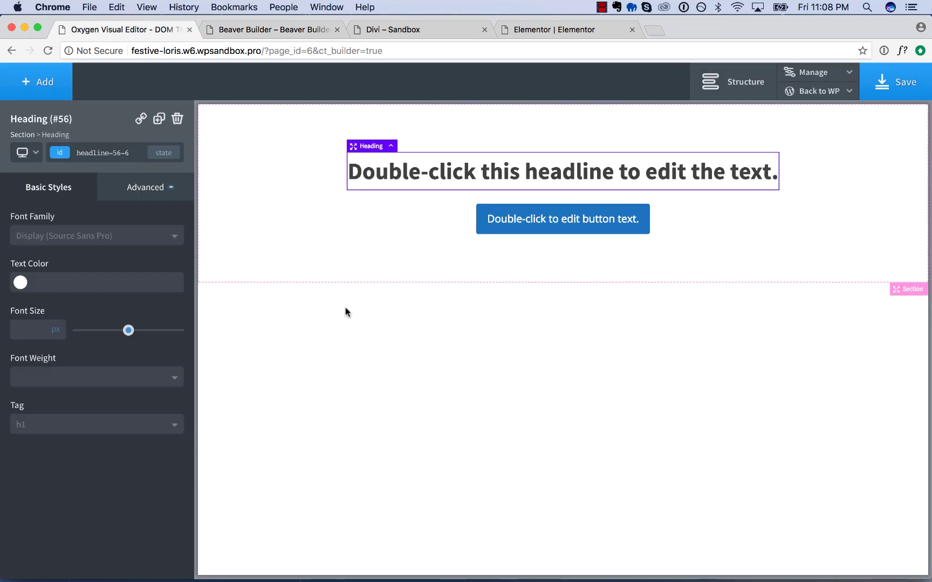
mouse_move(520, 196)
left_mouse_down()
mouse_move(528, 343)
mouse_move(512, 204)
left_mouse_up()
- Switch to the Elementor page, move it ahead of the Divi page, and add a new single-column section
left_click(418, 32)
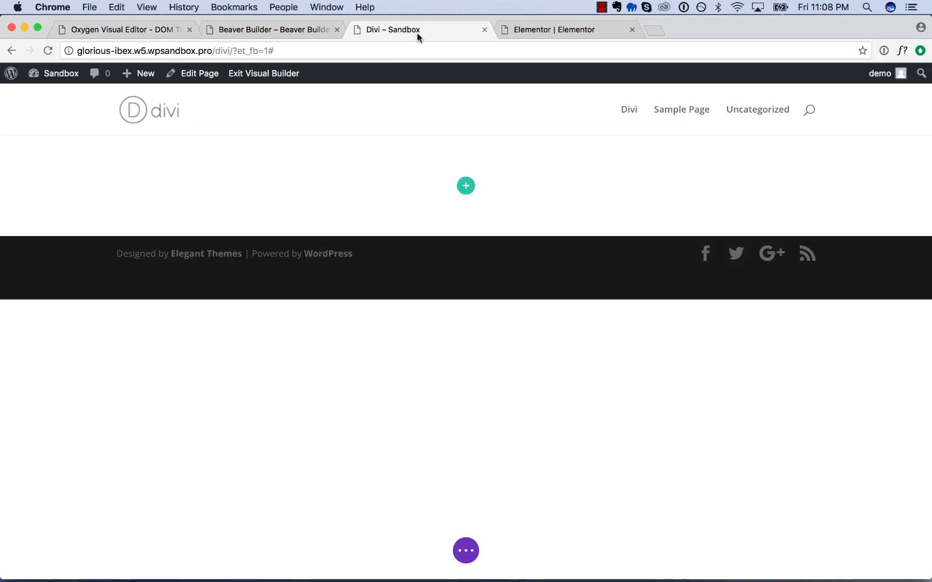
left_click_drag(541, 29, 424, 29)
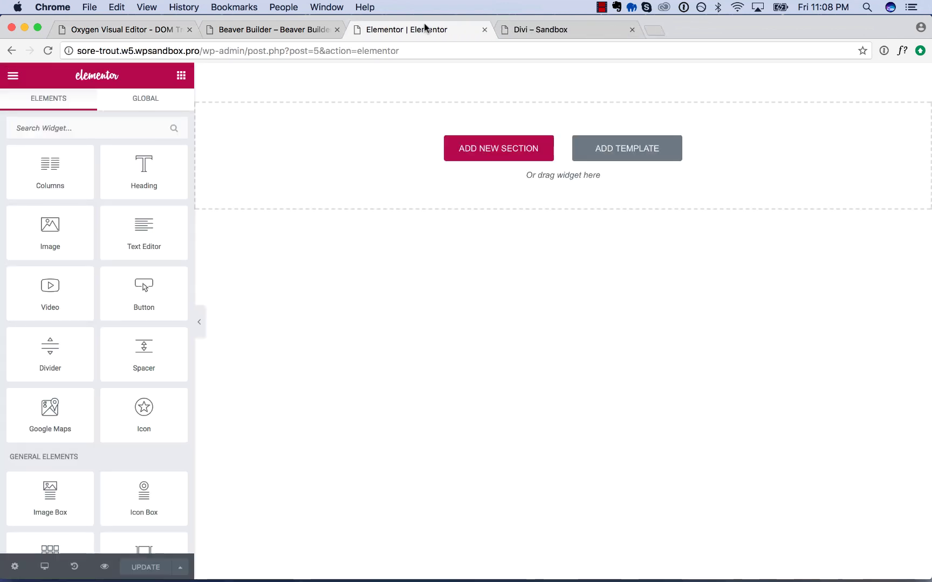
left_click(495, 154)
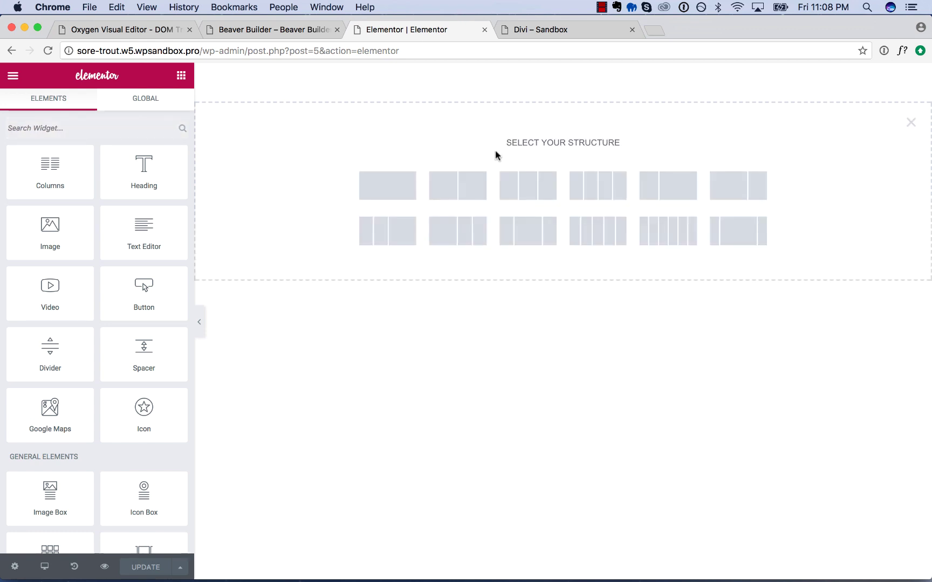
left_click(389, 190)
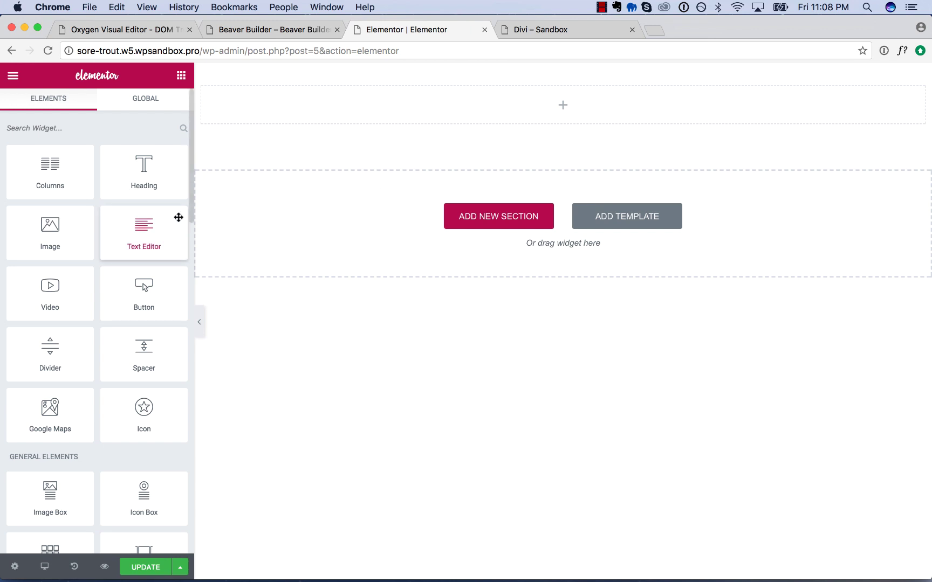
- Place a Heading widget in the new section and a Button widget beneath it
left_click_drag(129, 174, 585, 121)
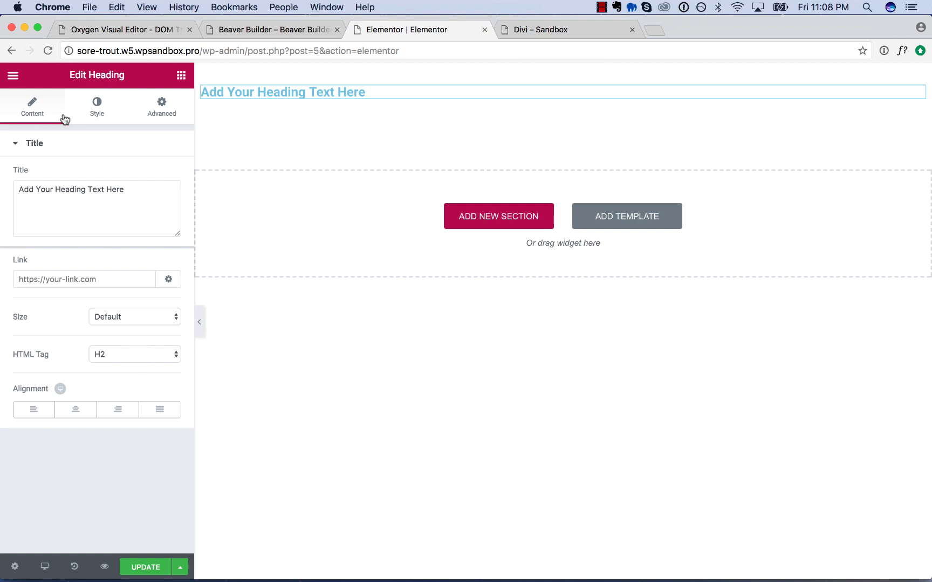
left_click(14, 77)
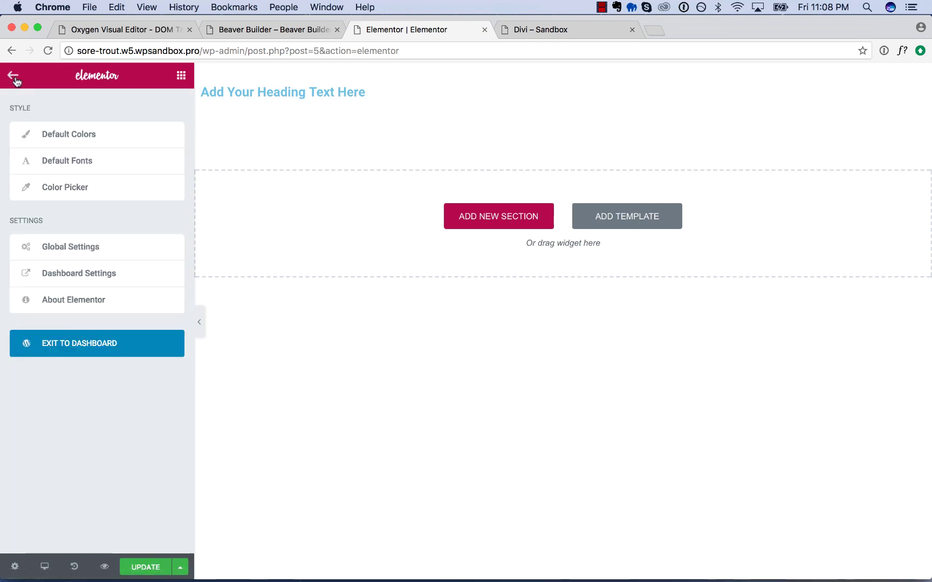
left_click(15, 79)
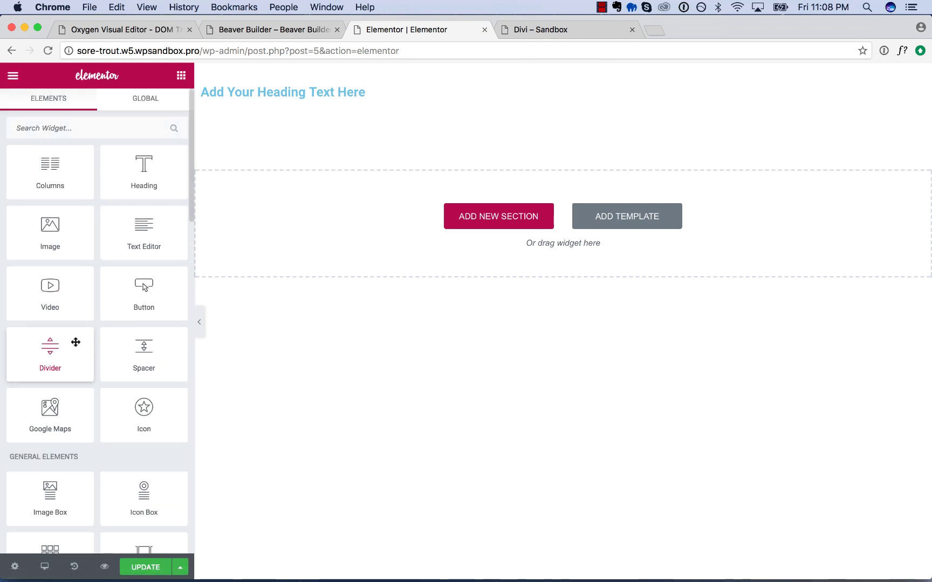
scroll(73, 339, "down", 1)
left_click_drag(157, 256, 301, 96)
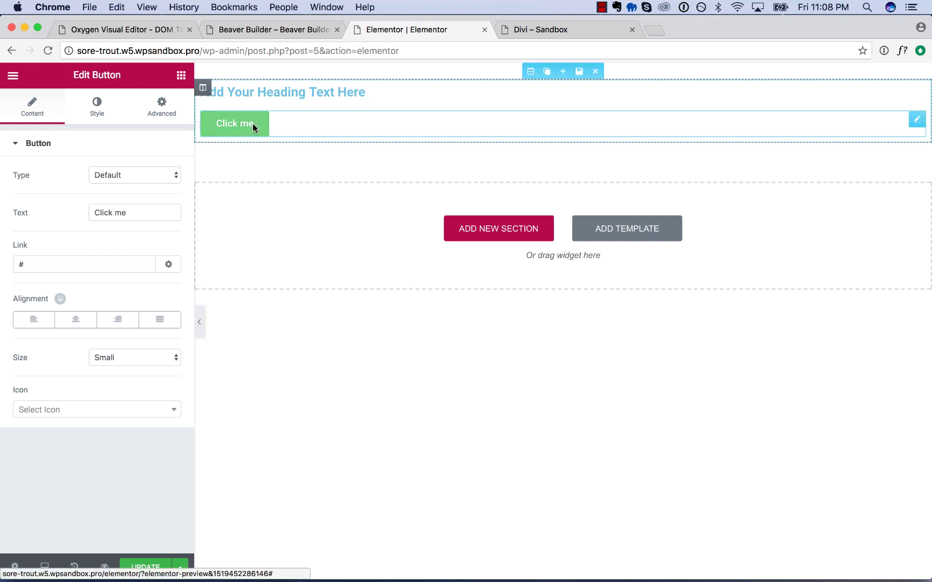
- Try the Middle content position for the section, restore it to Default, and check the section's style and advanced options
left_click(530, 72)
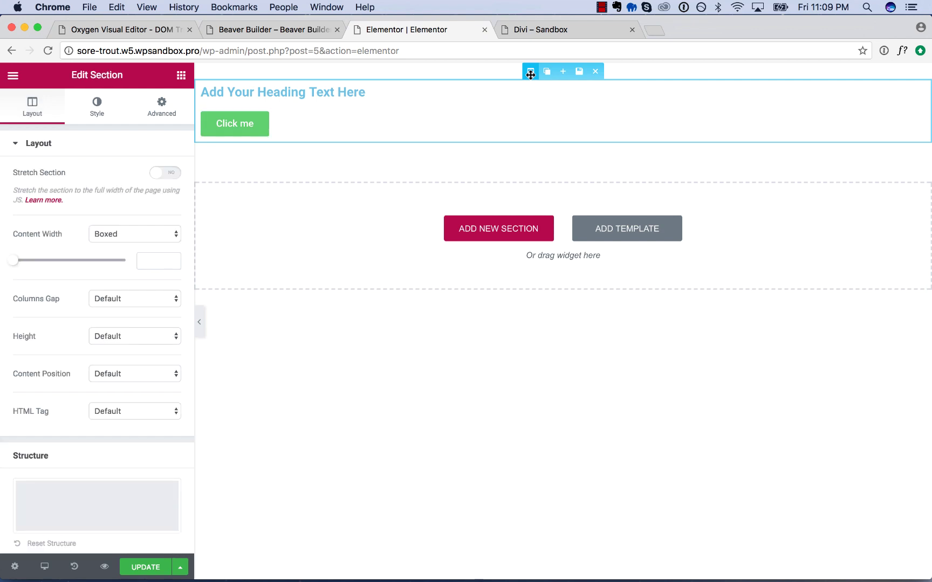
scroll(64, 272, "down", 1)
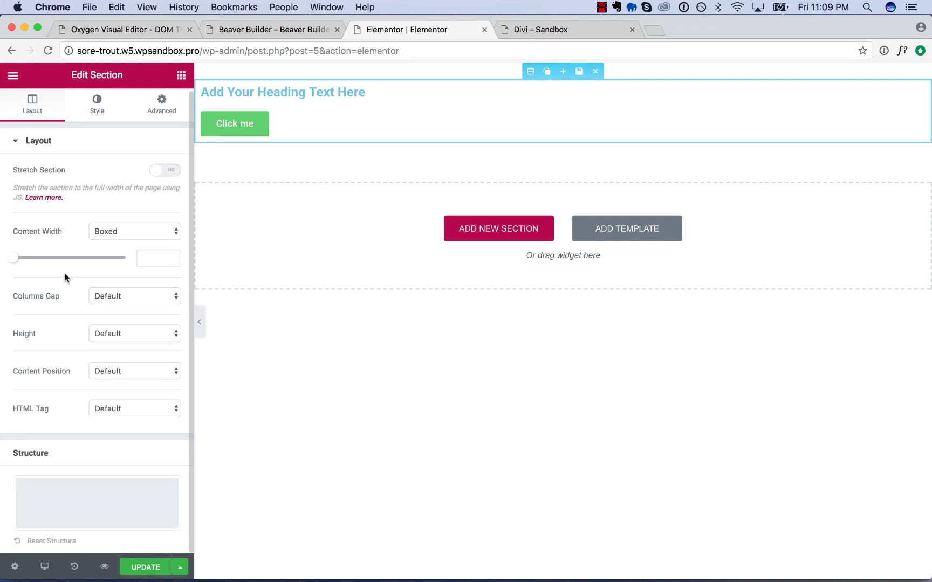
left_click(123, 369)
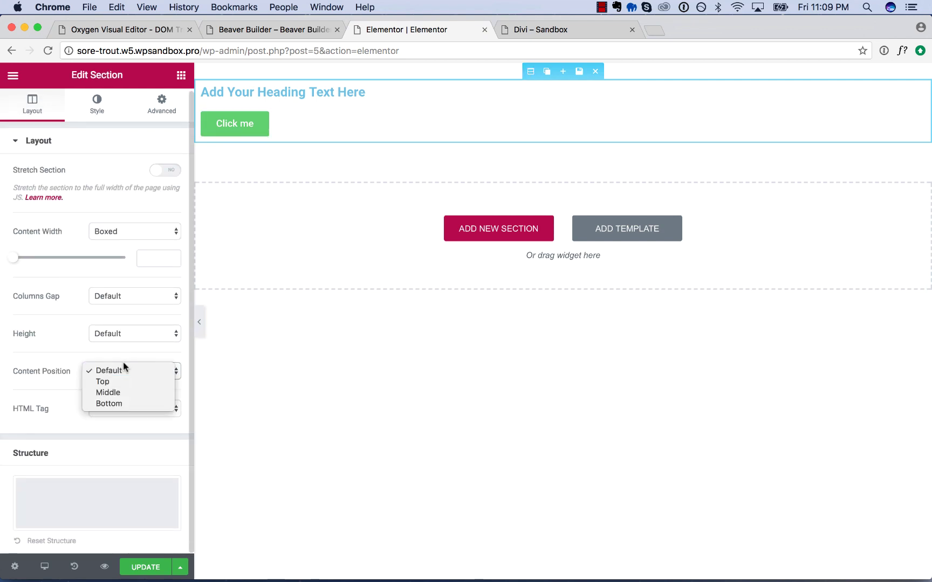
left_click(121, 354)
left_click(120, 370)
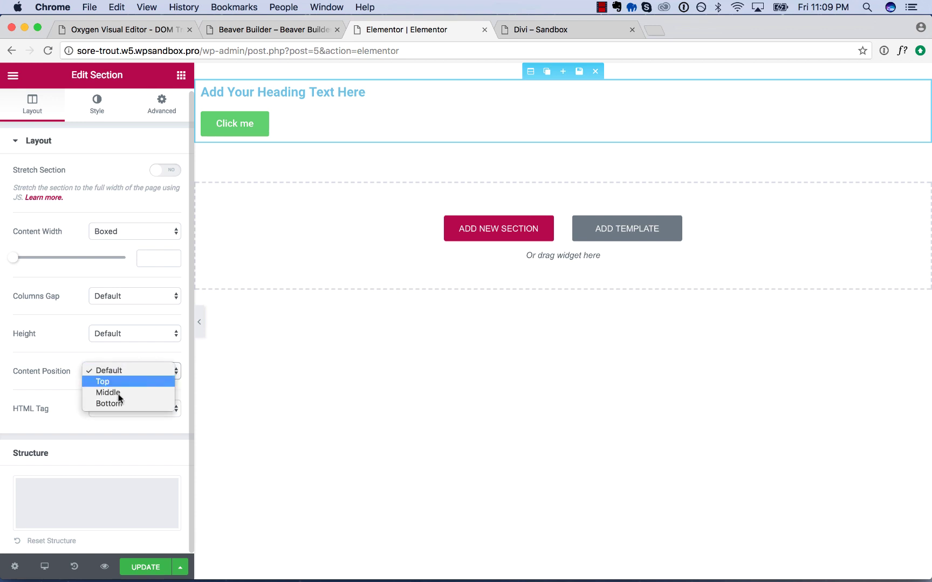
left_click(122, 394)
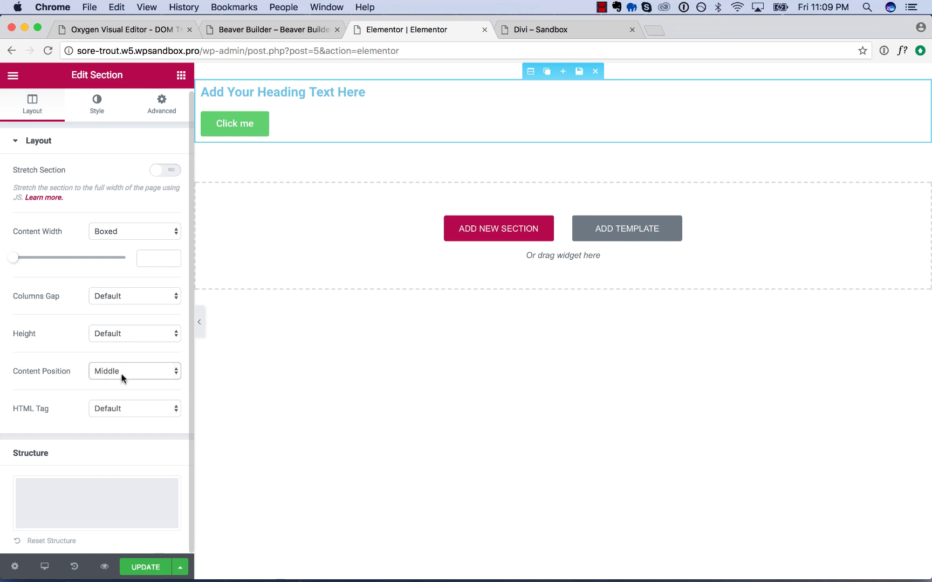
left_click(123, 376)
left_click(129, 349)
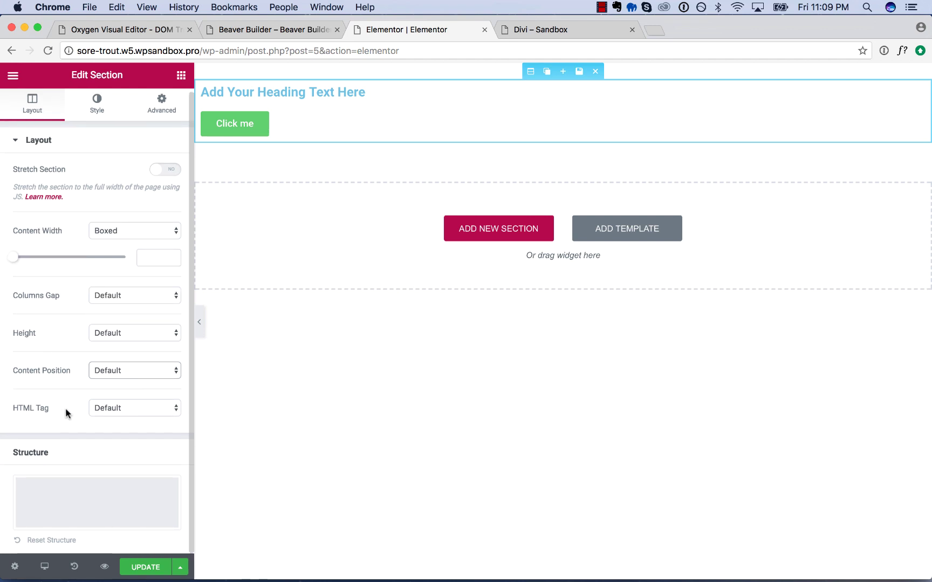
left_click(103, 110)
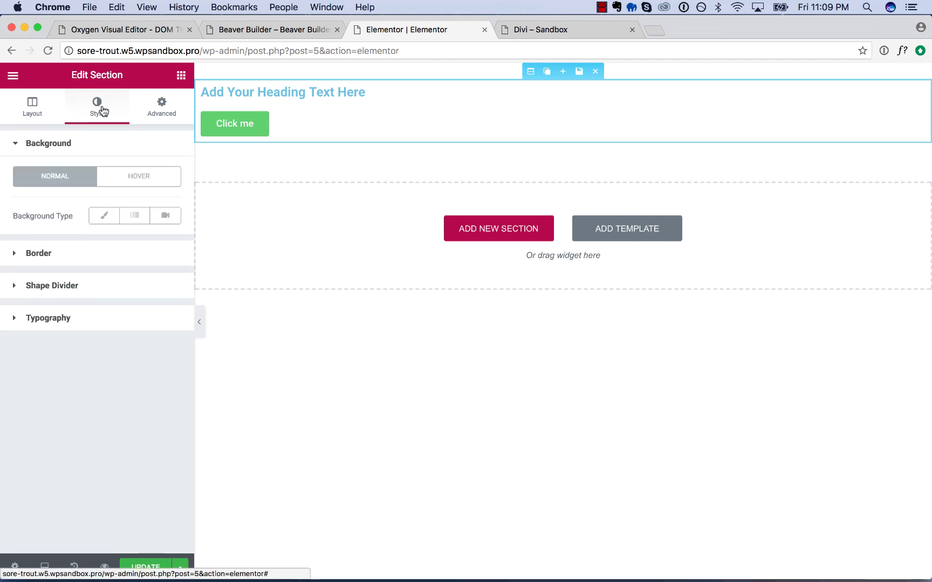
left_click(163, 108)
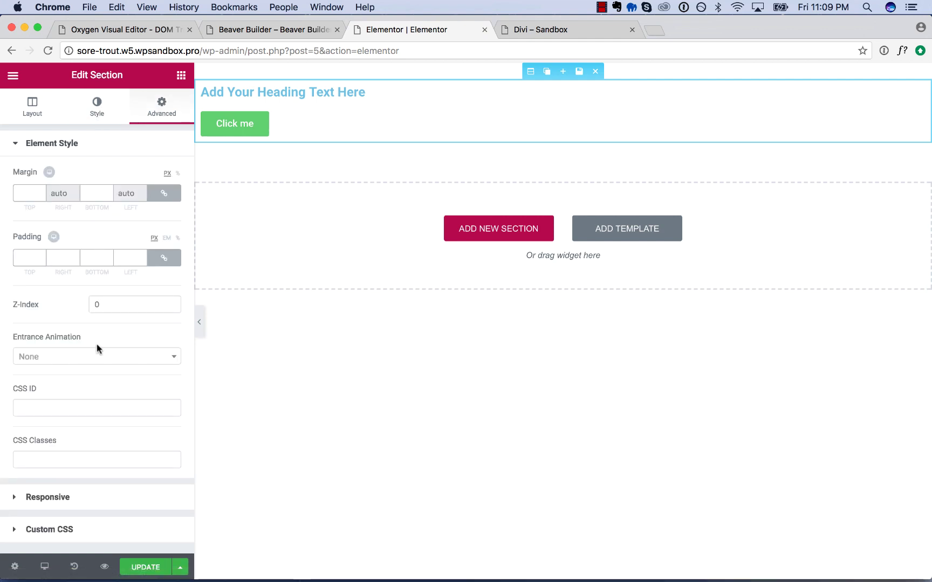
- Center the heading through its alignment setting, switching it to left once for comparison
left_click(299, 94)
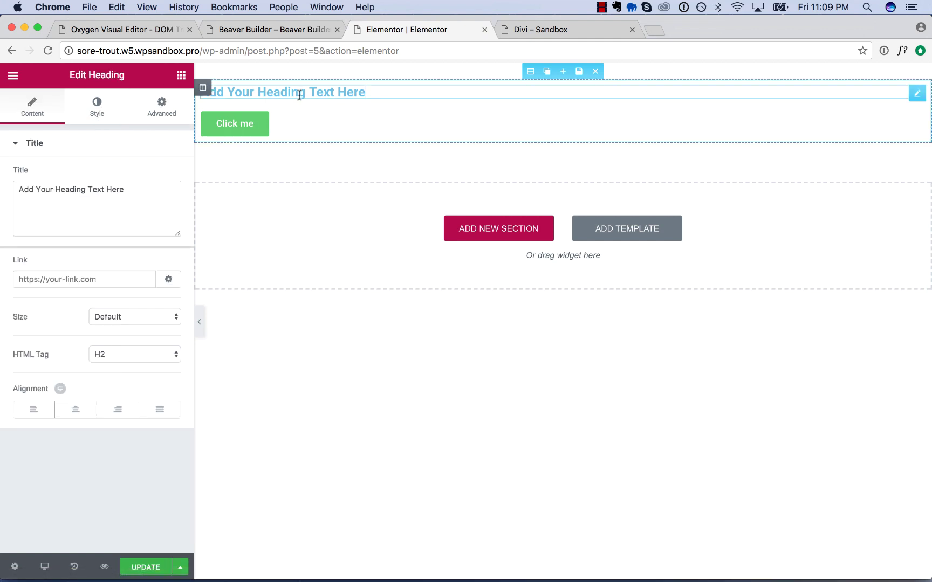
left_click(76, 409)
triple_click(203, 92)
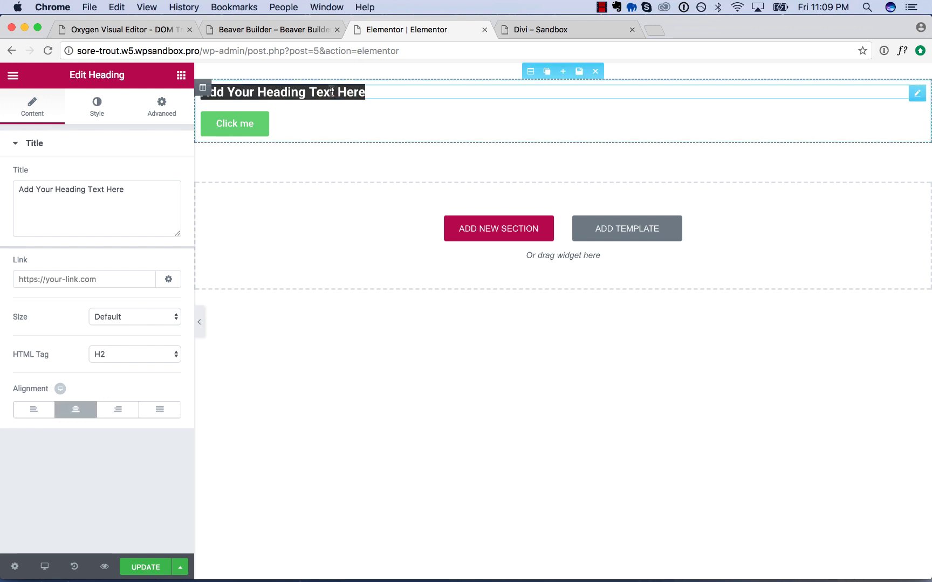
left_click(47, 412)
left_click(77, 411)
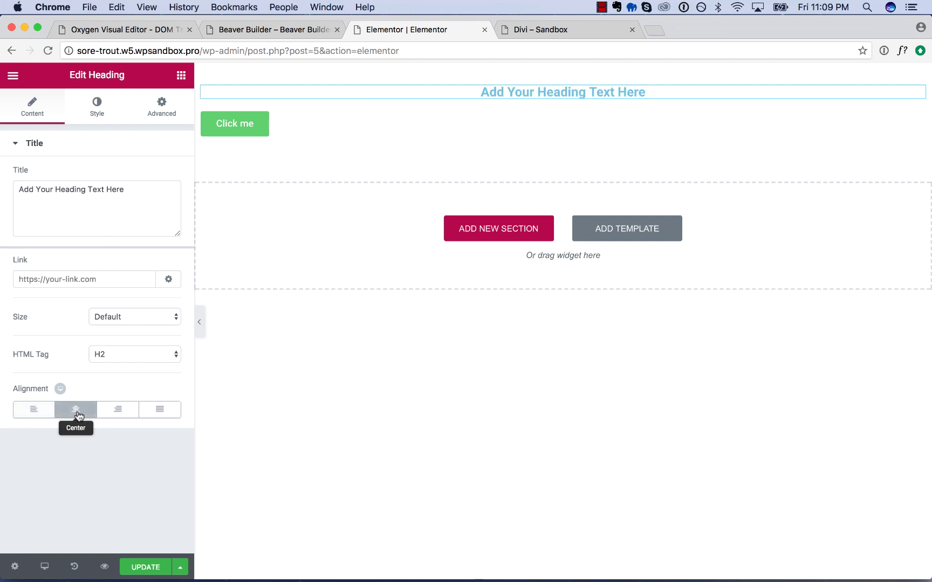
- Center the "Click me" button through its own alignment setting, toggling the alignment for comparison
left_click(238, 129)
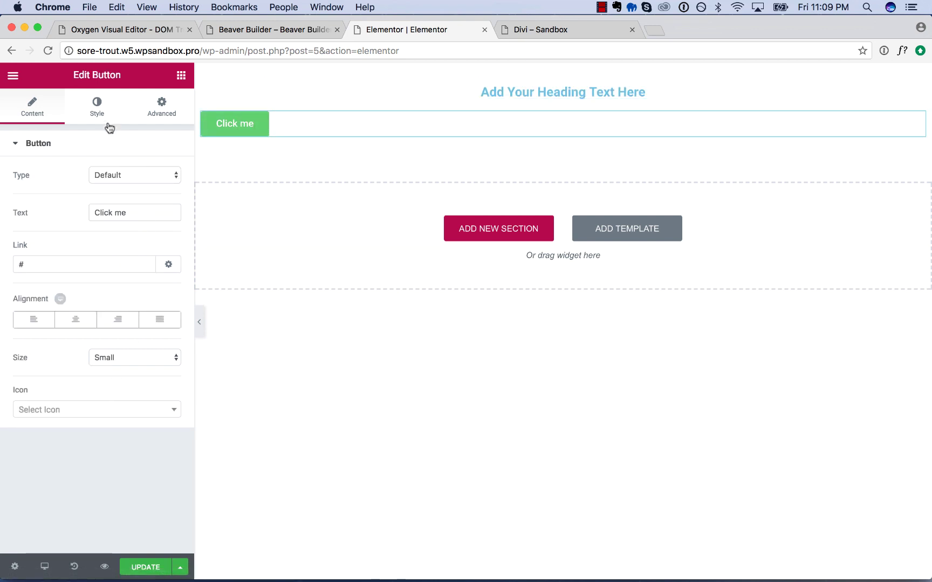
left_click(76, 320)
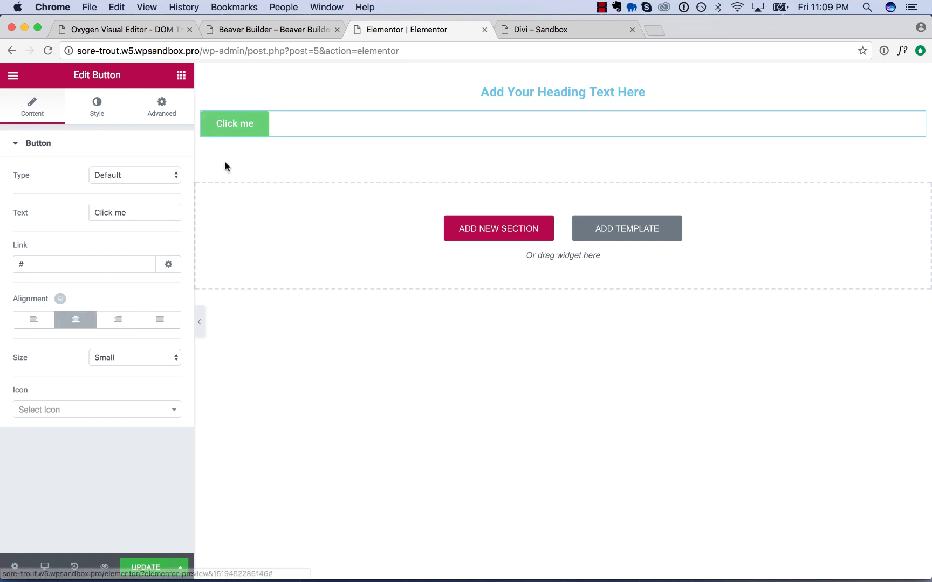
left_click(75, 320)
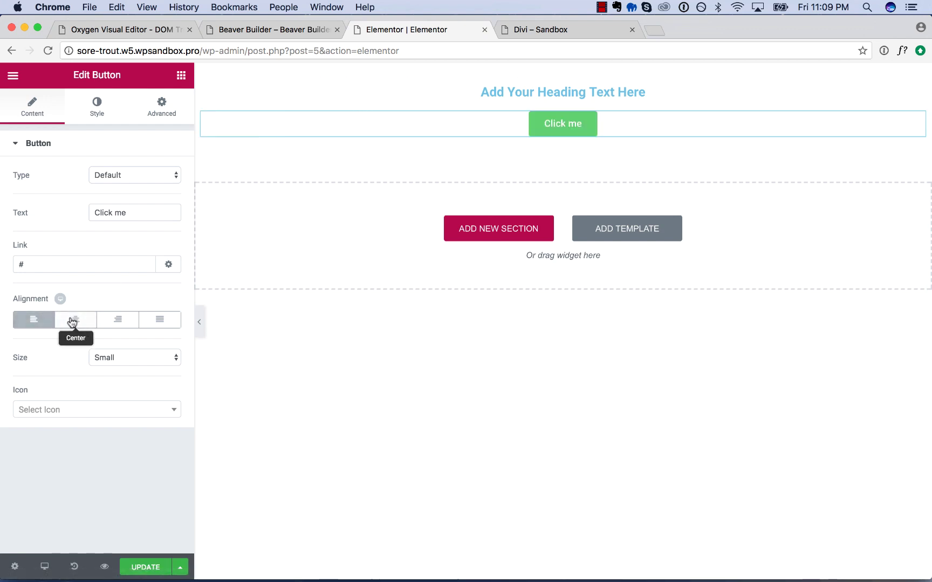
left_click(77, 319)
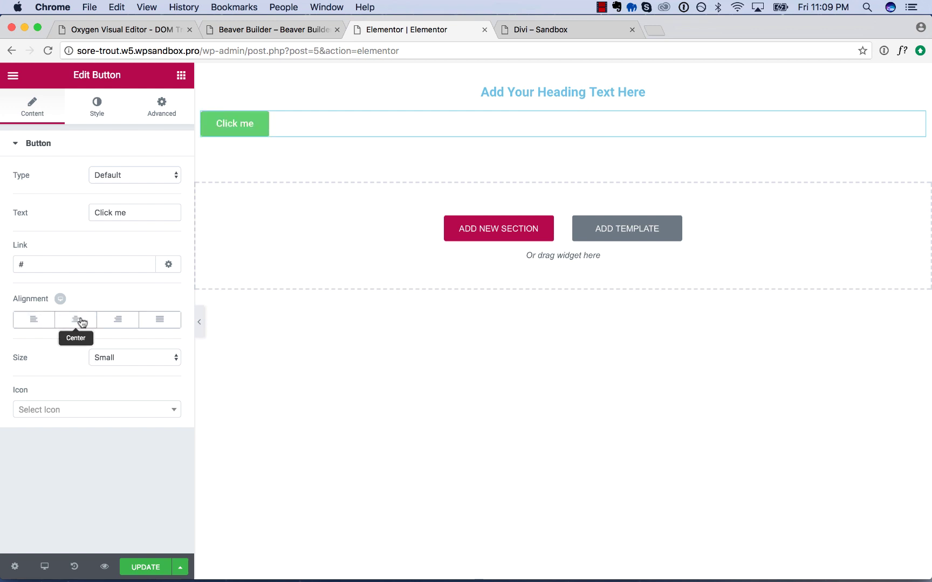
left_click(78, 320)
- Compare the separate alignment settings of the heading and the button by selecting them alternately
left_click(401, 89)
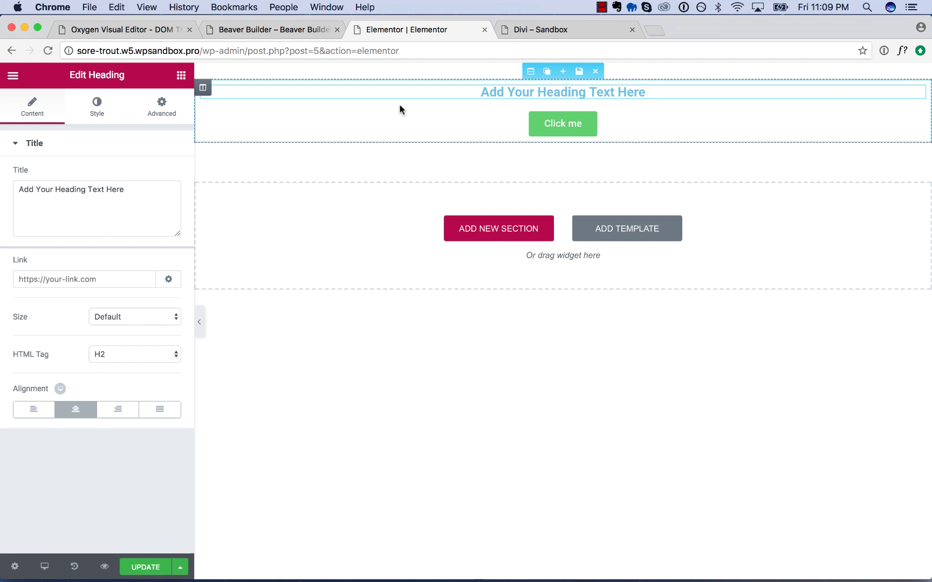
left_click(402, 119)
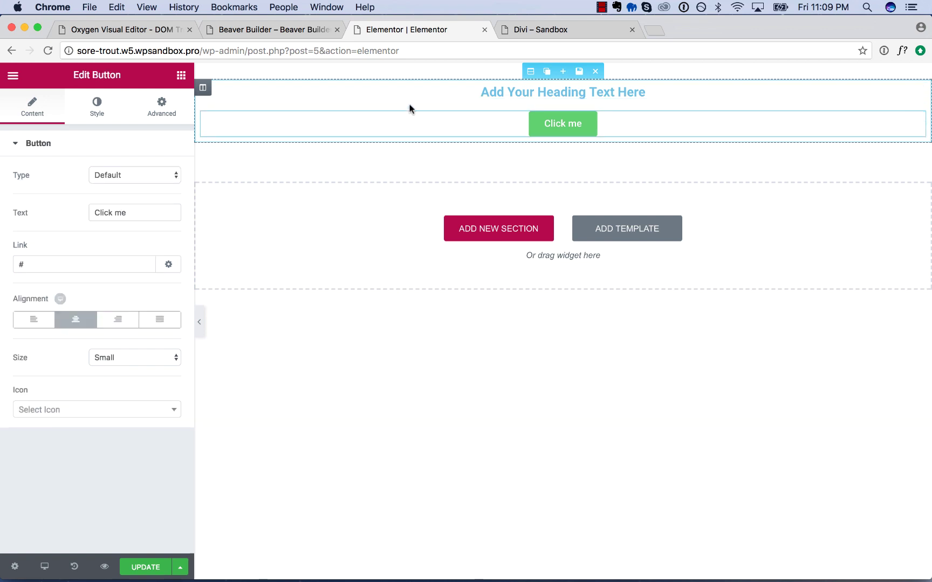
left_click(454, 95)
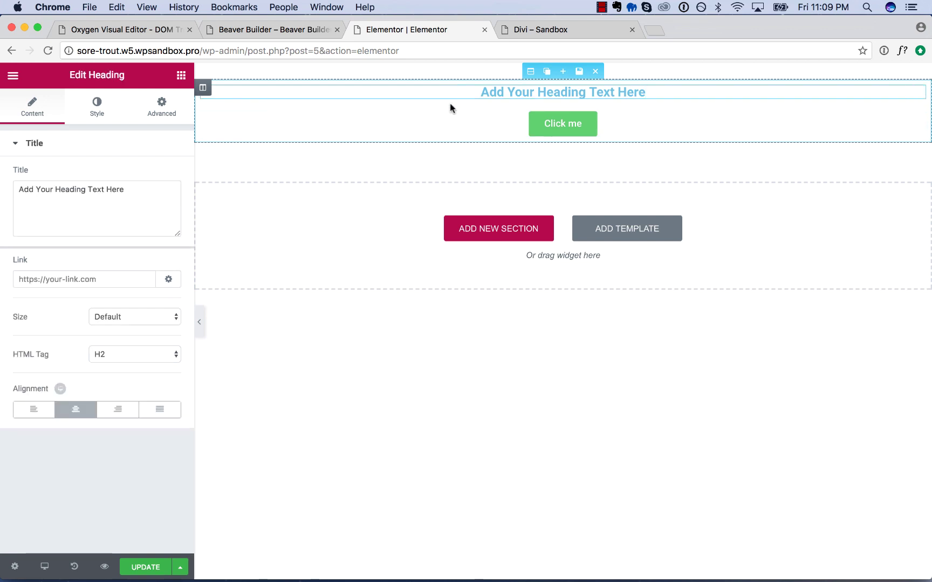
left_click(546, 126)
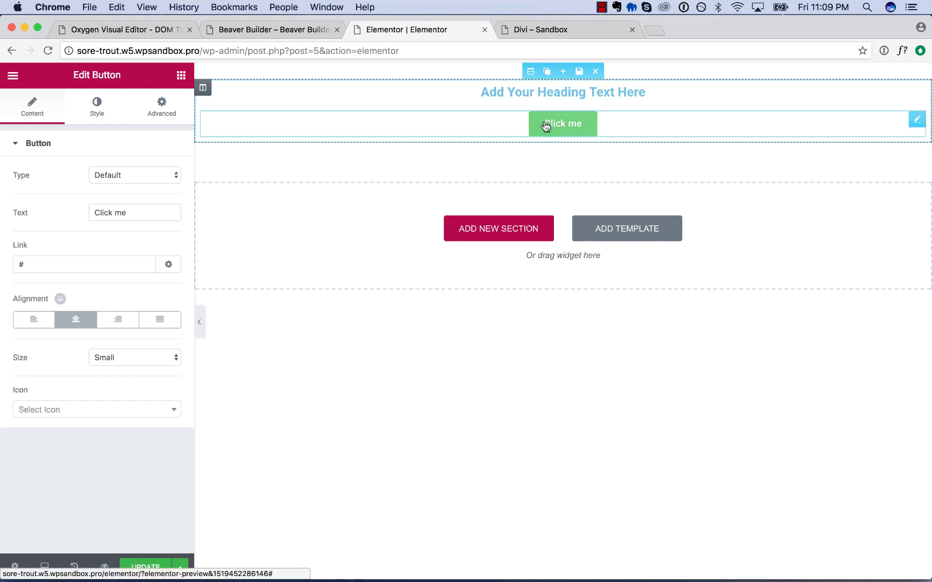
- Set the heading's linked margins to 45 px in its advanced settings
left_click(558, 98)
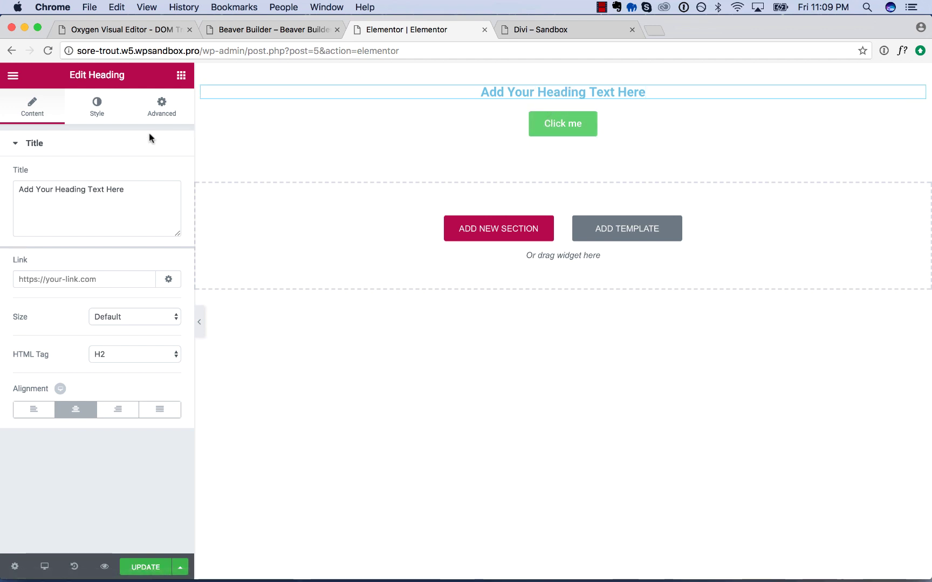
left_click(97, 102)
left_click(152, 105)
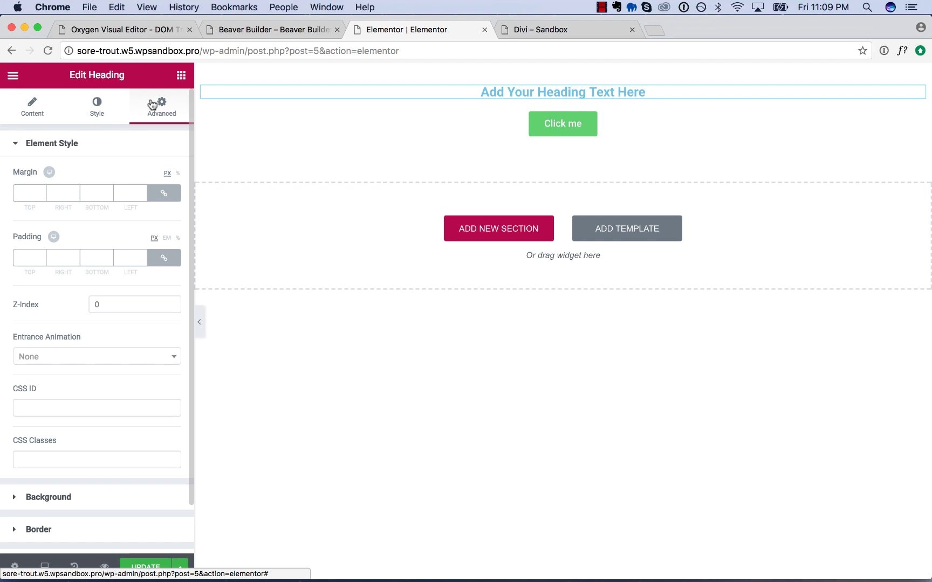
left_click(94, 193)
type("45")
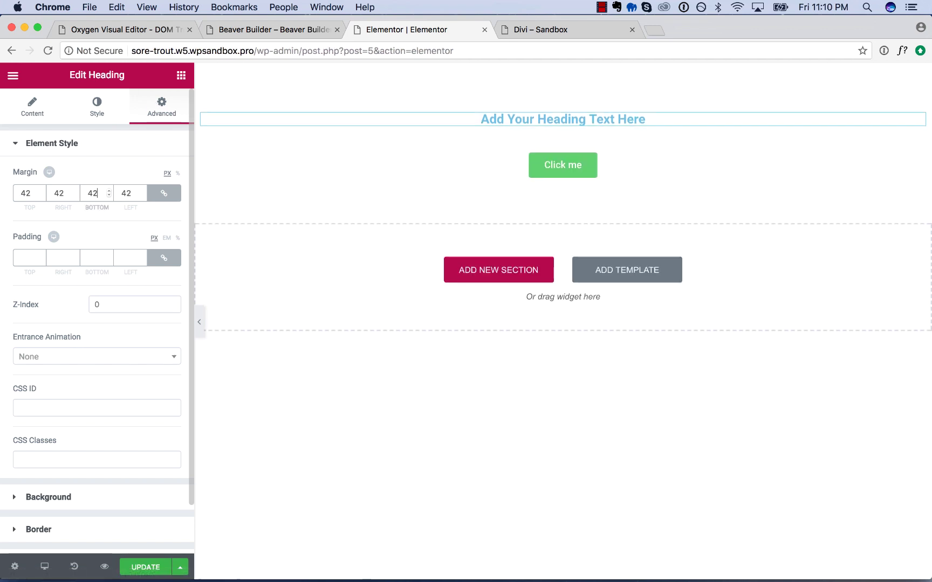
- Unlink the heading's margin values and set its top, right and left margins to 0
left_click(163, 193)
key("super+a")
type("0")
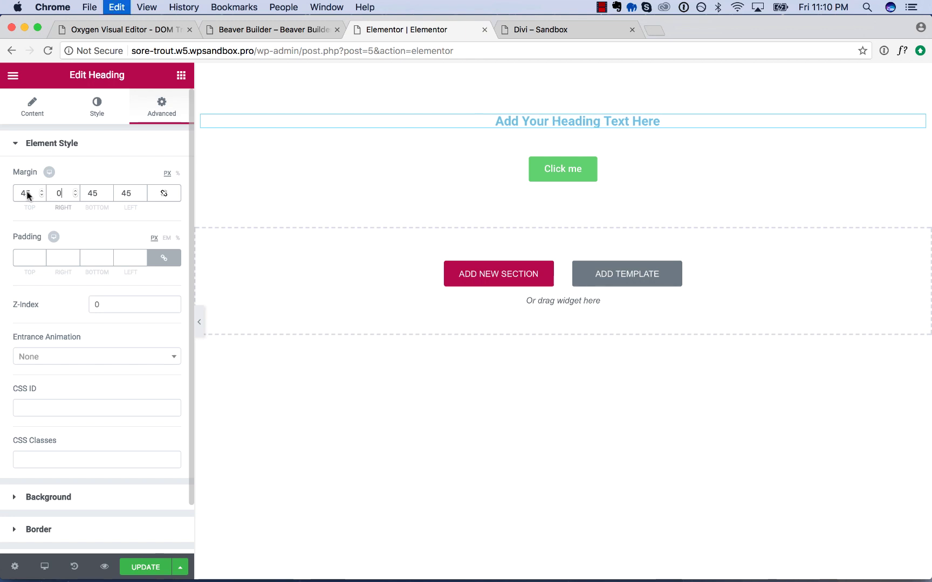
double_click(26, 193)
type("0")
left_click(121, 193)
key("super+a")
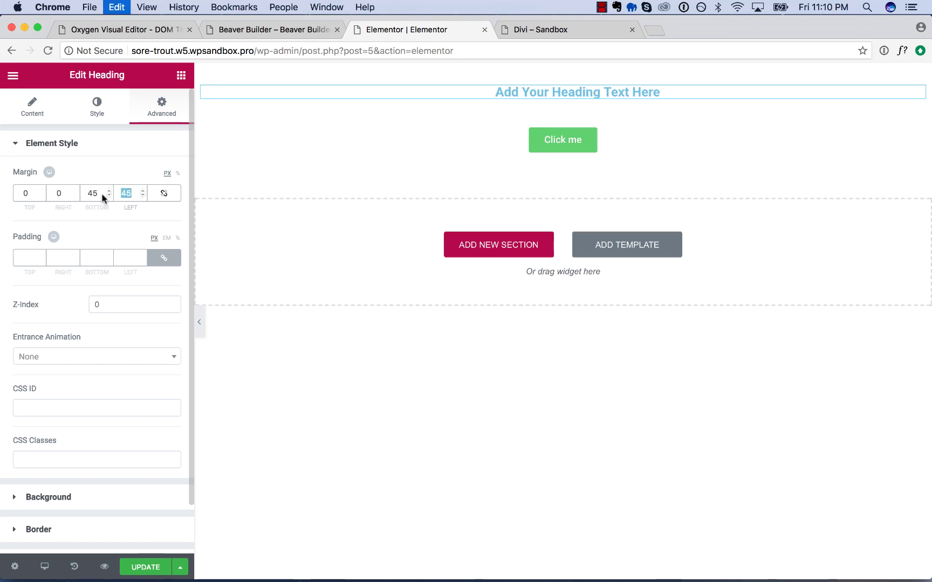
type("0")
- Raise the heading's bottom margin incrementally to 59 px
left_click(97, 193)
key("Up")
key("Up")
key("Up")
key("Up")
key("Up")
key("Up")
key("Up")
key("Up")
key("Up")
key("Up")
key("Up")
key("Up")
key("Up")
key("Up")
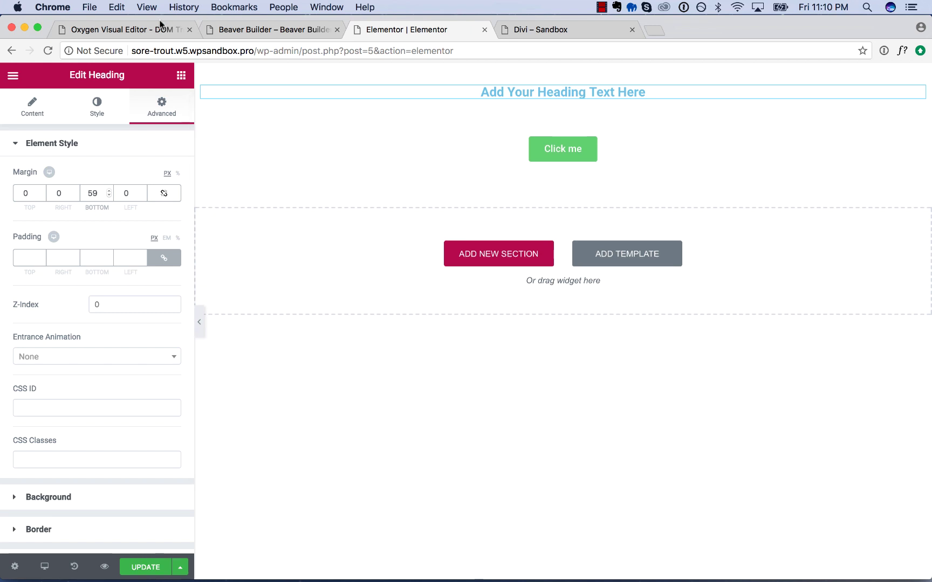
- Return to the Oxygen page, adjust the heading's bottom margin on the canvas to about 42 px, and switch to the Divi page
left_click(161, 29)
left_click_drag(538, 401, 507, 217)
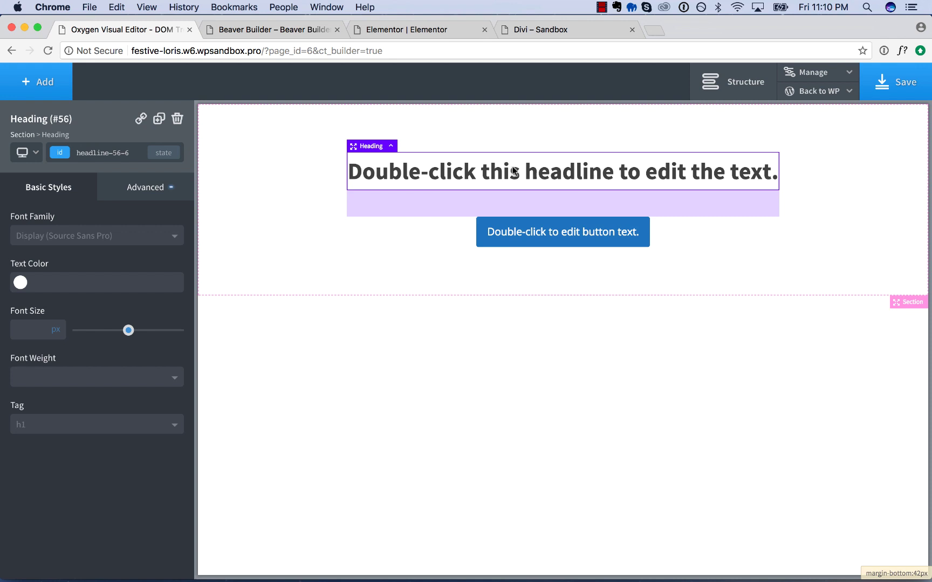
left_click(542, 29)
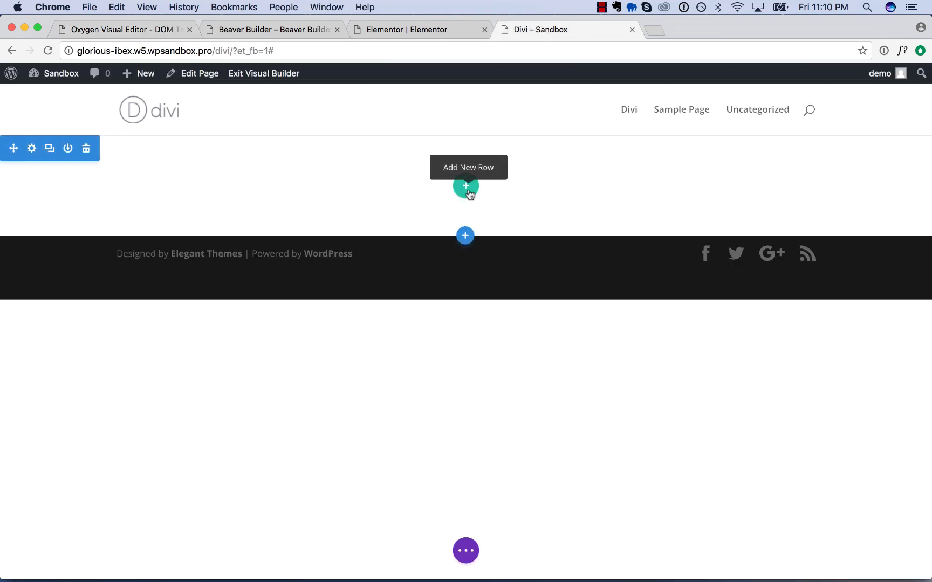
- Add a single-column row to the empty section
left_click(467, 189)
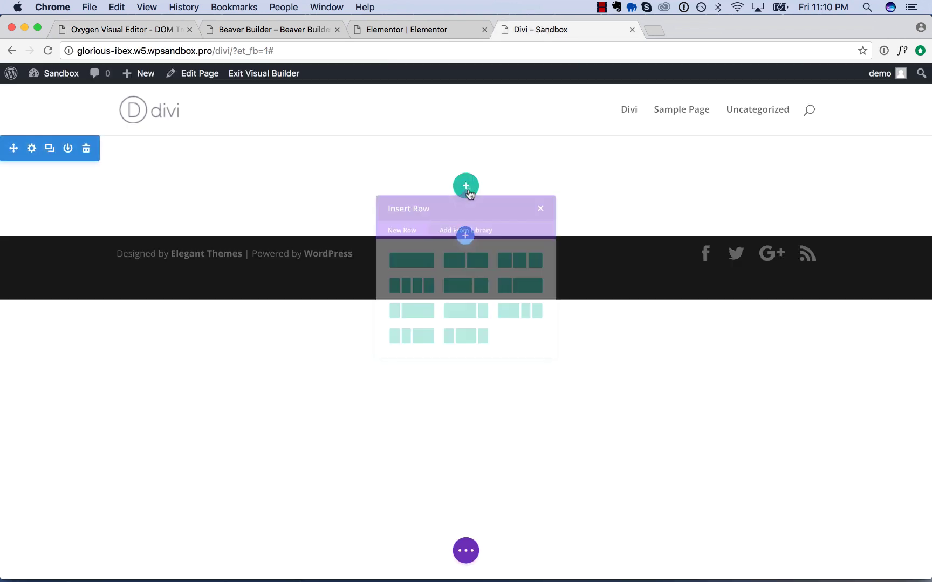
left_click(398, 295)
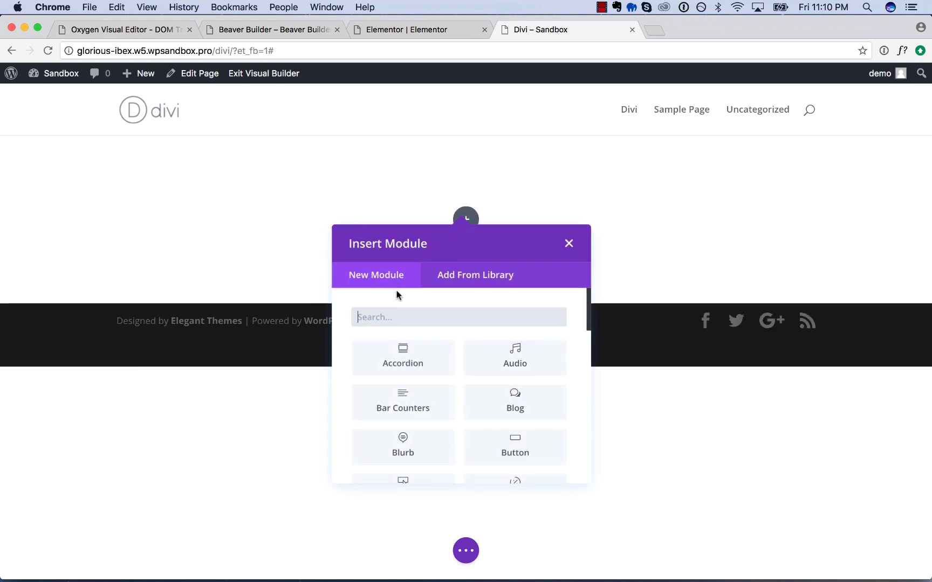
- Search the module list for a heading or title module using "head" and "tit"
scroll(398, 311, "up", 1)
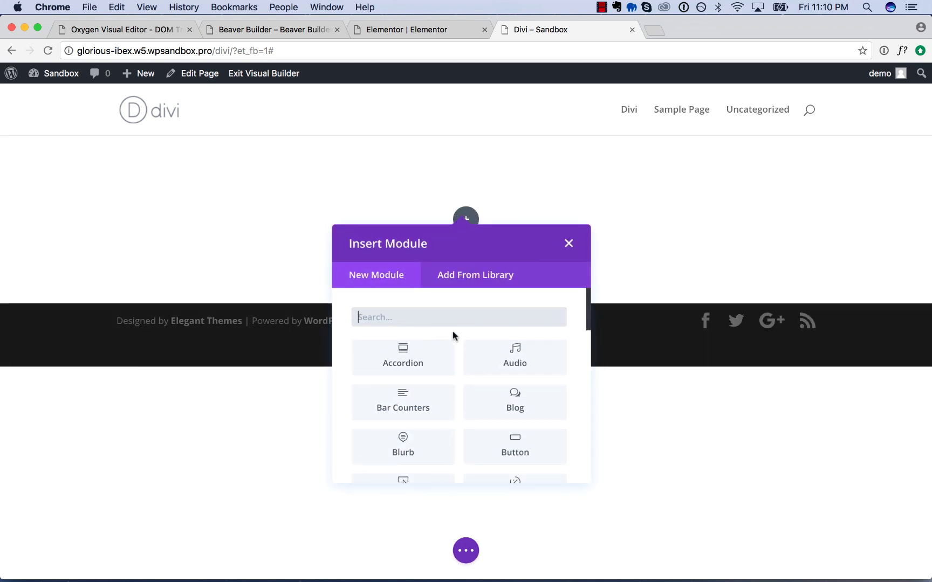
scroll(452, 332, "down", 4)
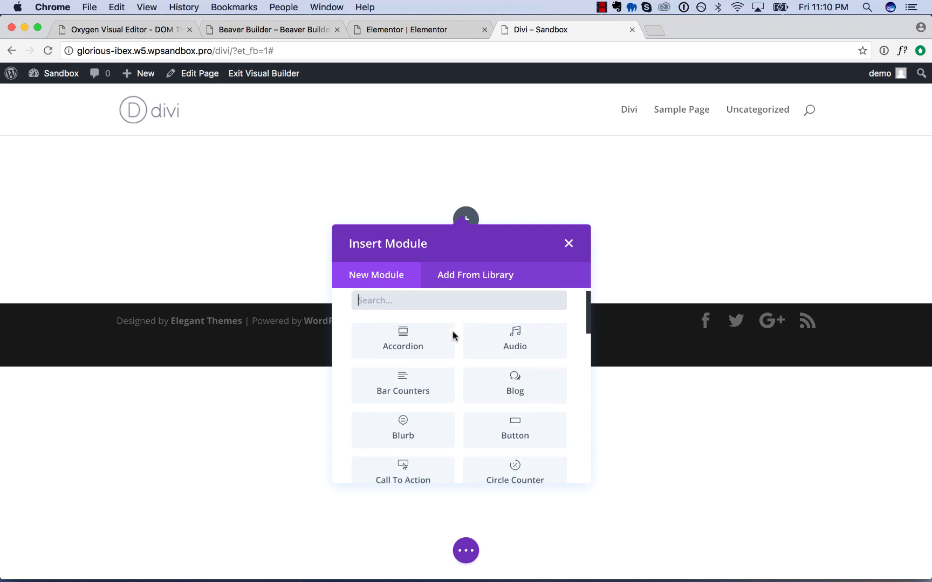
scroll(453, 333, "up", 4)
type("header")
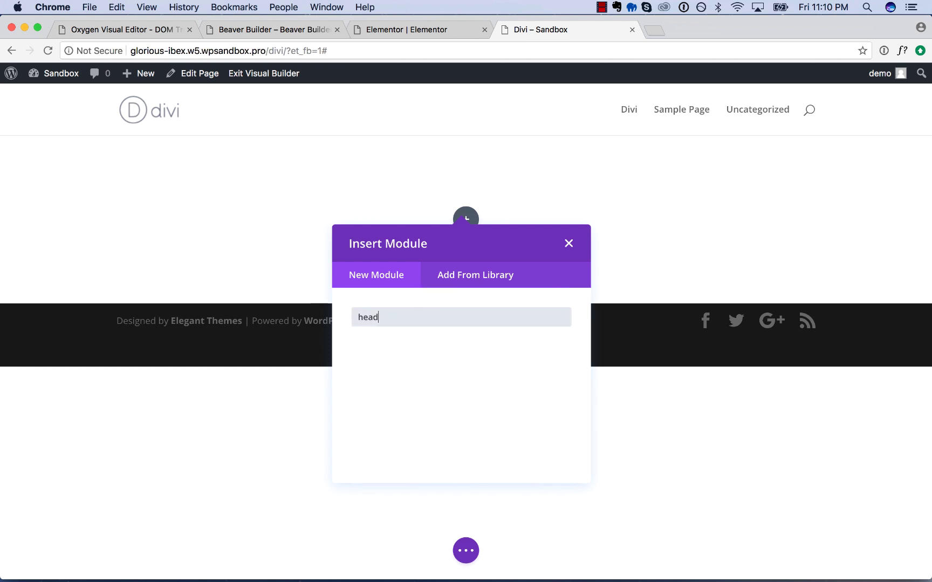
key("BackSpace")
key("BackSpace")
key("BackSpace")
key("BackSpace")
key("BackSpace")
type("e")
key("BackSpace")
key("BackSpace")
type("tit")
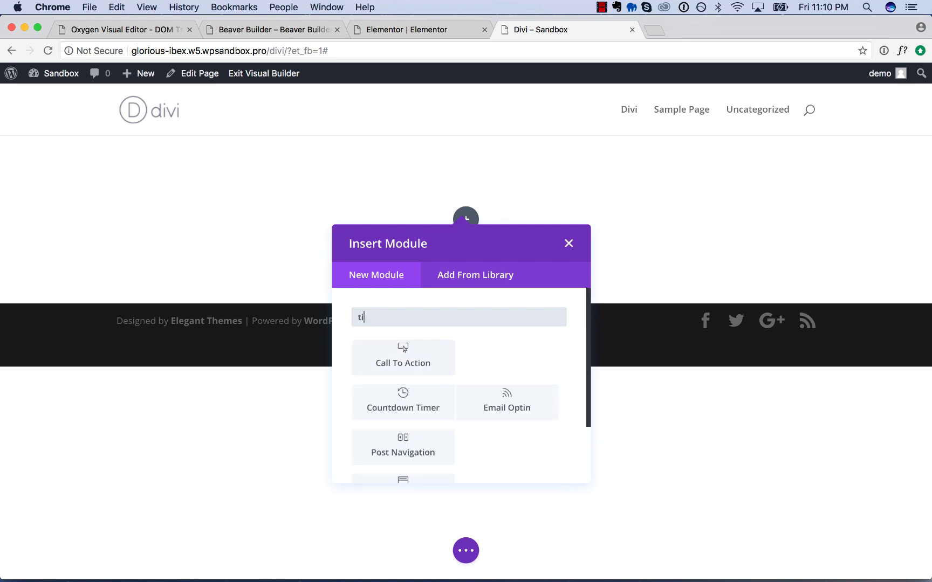
key("BackSpace")
key("BackSpace")
key("BackSpace")
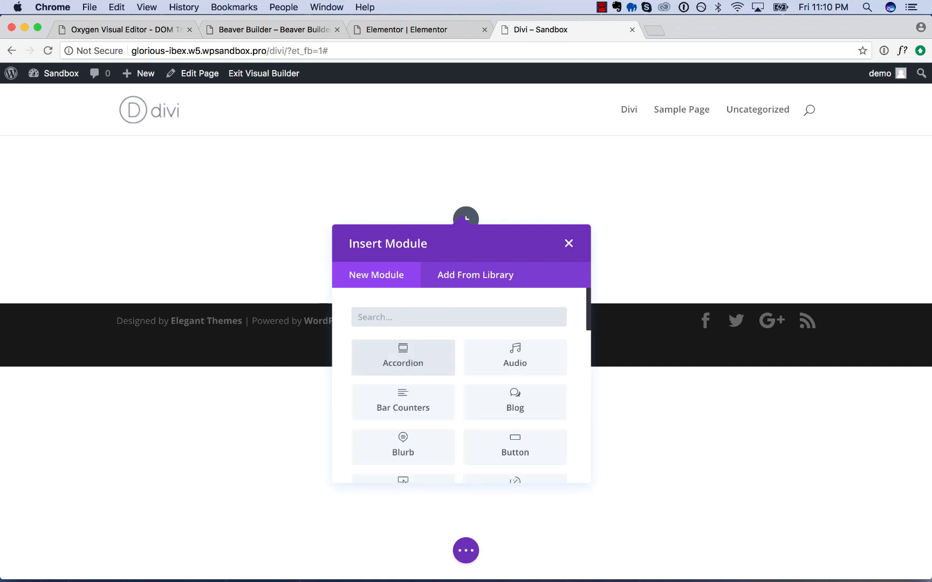
- Insert a Text module in the row with the content "This is my headline." and save it
scroll(463, 326, "down", 8)
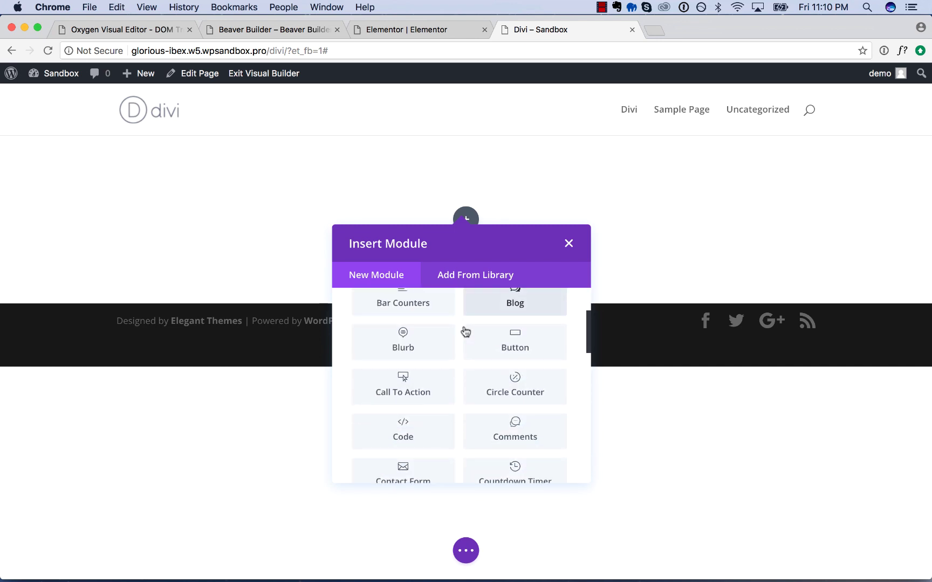
scroll(465, 331, "down", 4)
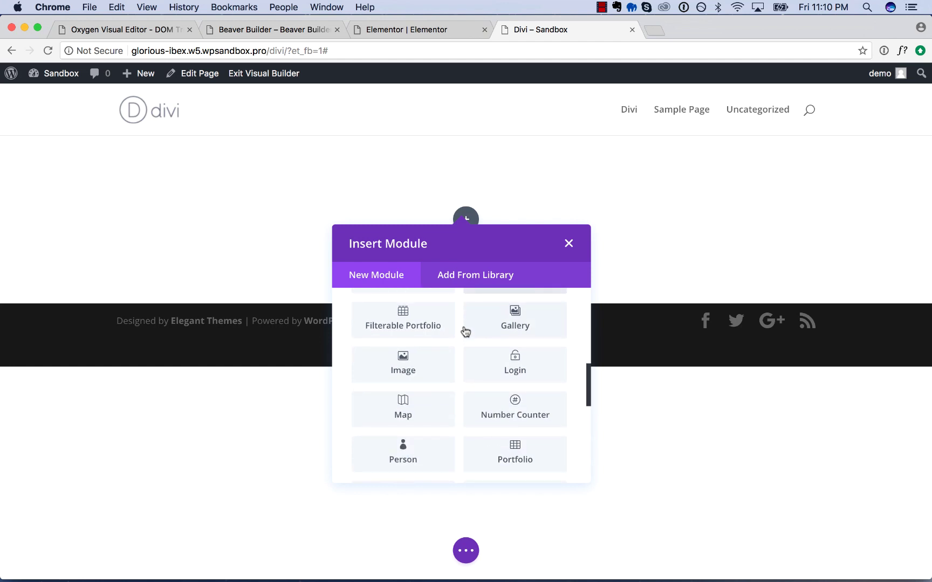
scroll(464, 330, "up", 10)
type("text")
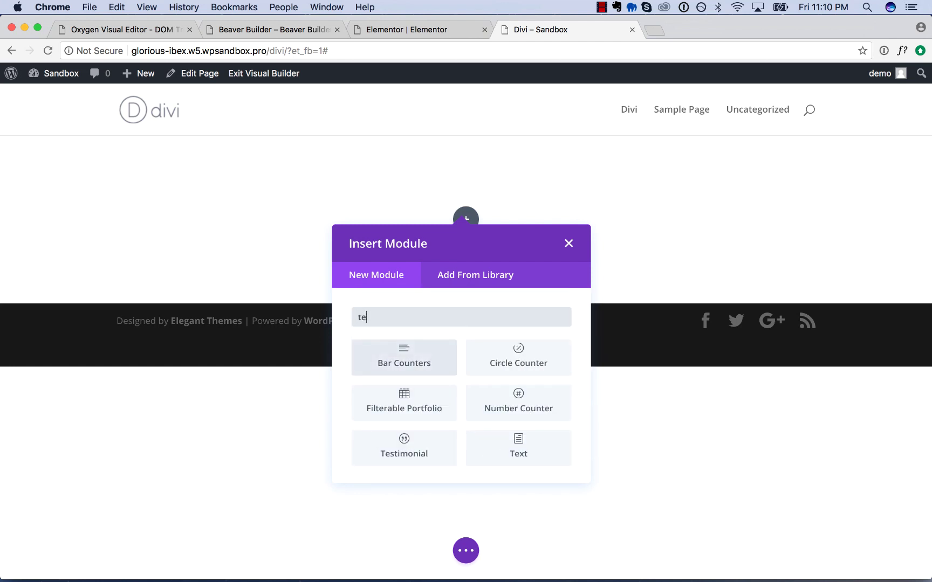
left_click(410, 371)
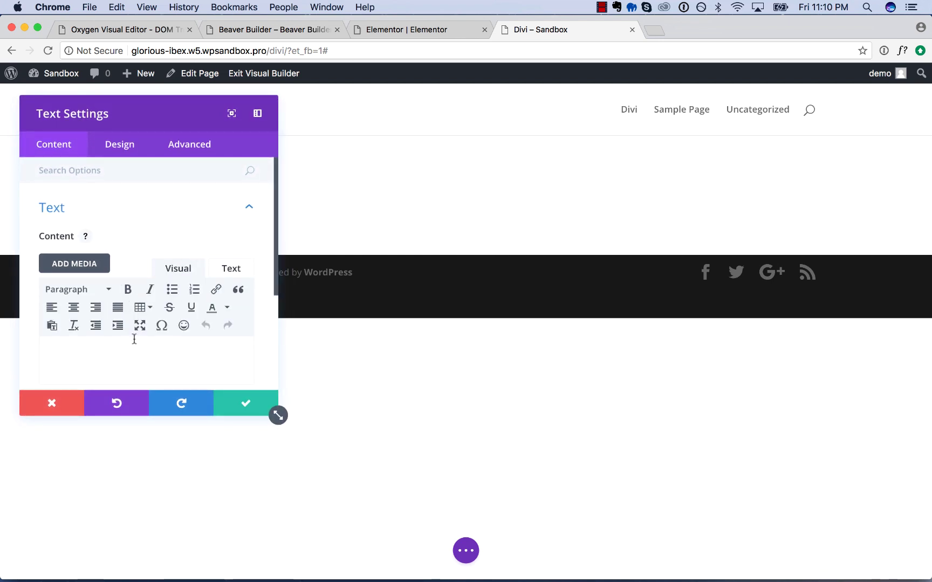
scroll(132, 367, "down", 2)
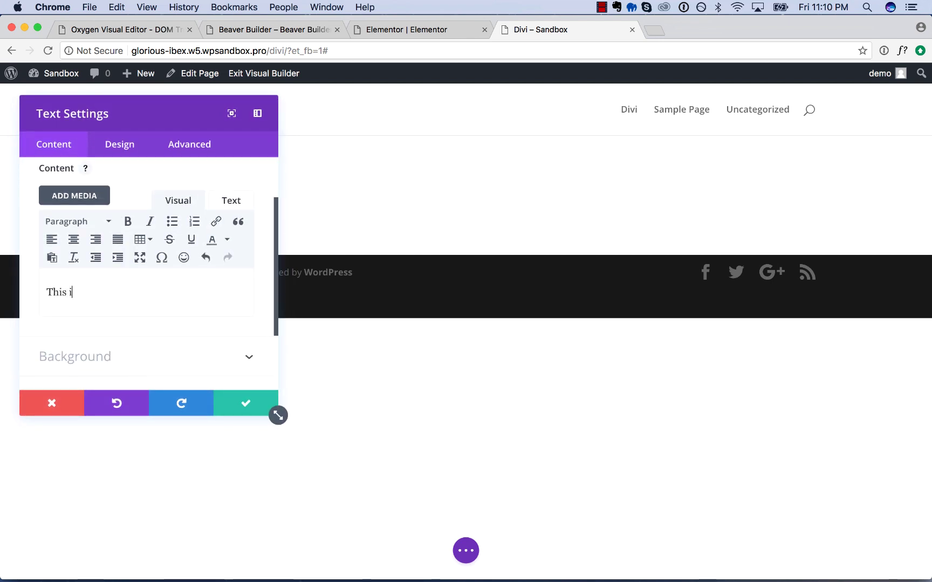
left_click(242, 403)
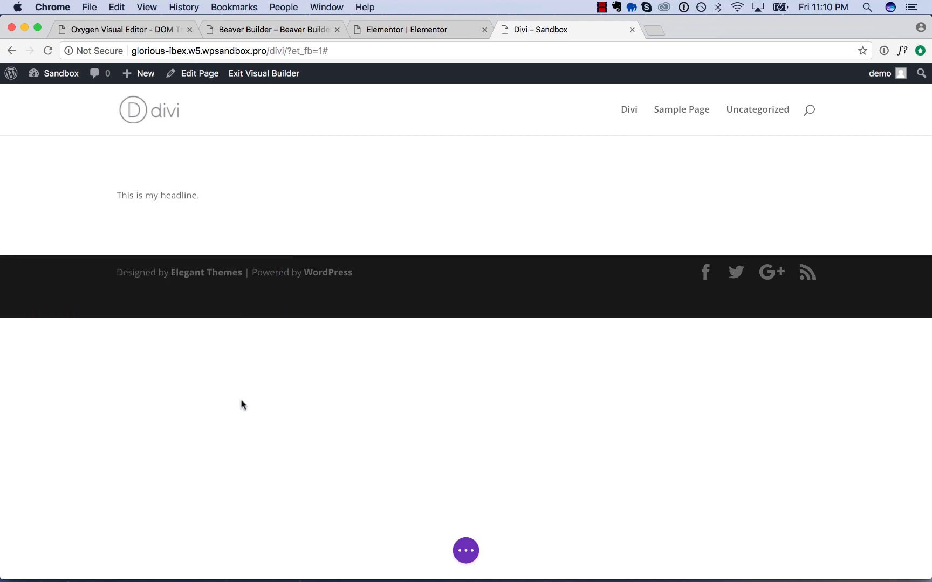
left_click(466, 221)
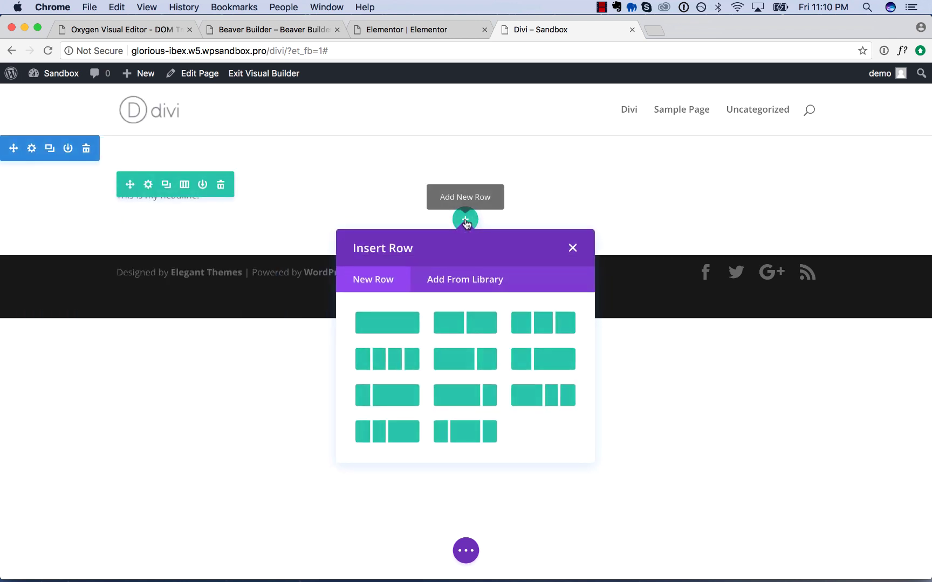
left_click(466, 220)
left_click(185, 195)
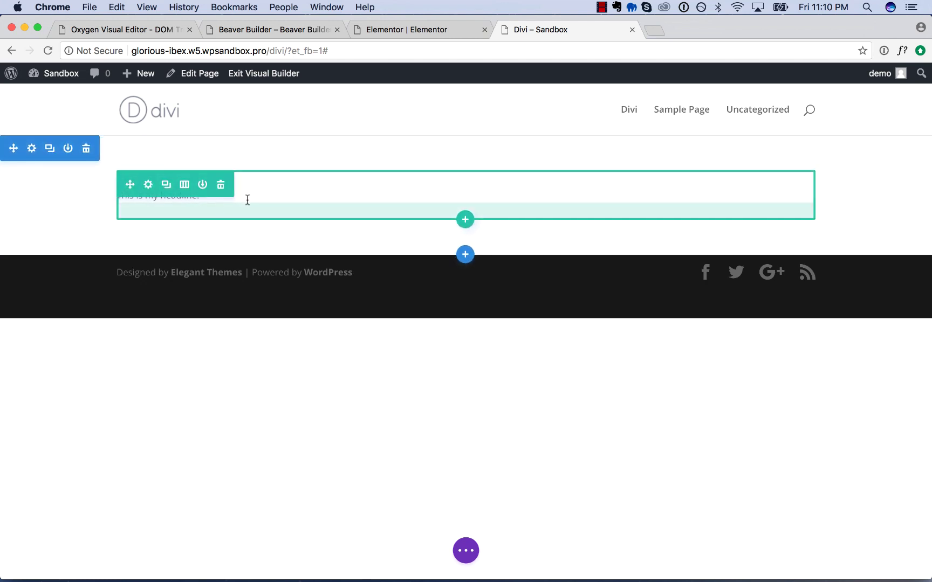
left_click_drag(130, 185, 281, 184)
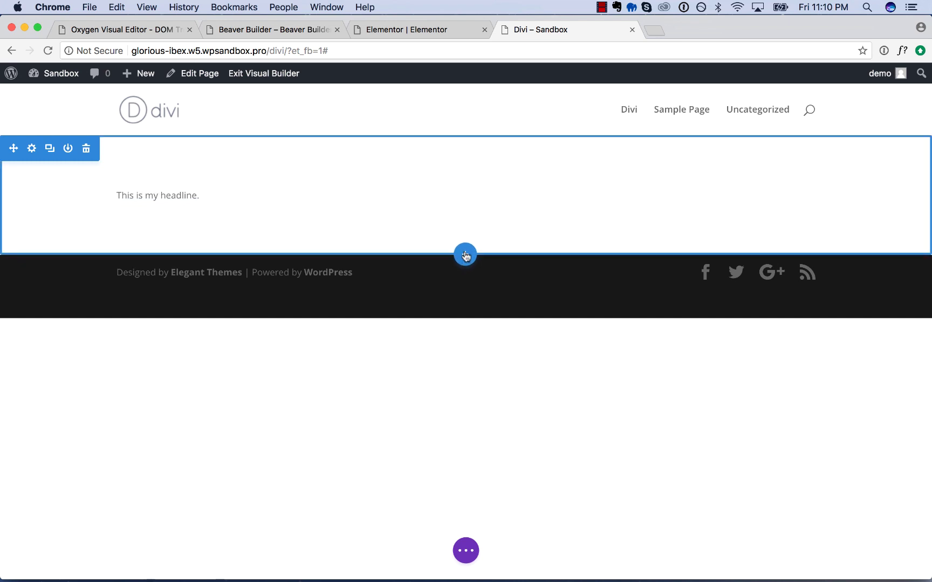
left_click(465, 218)
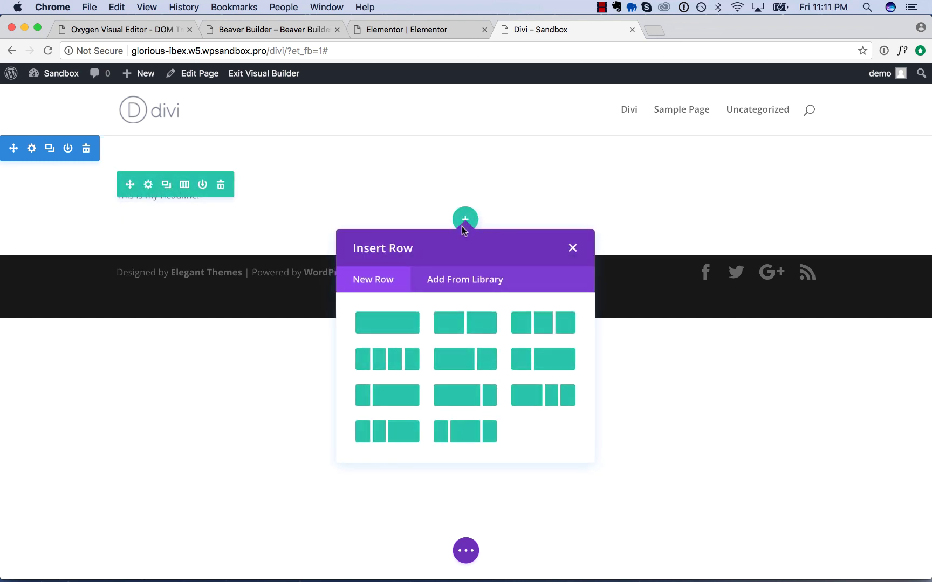
left_click(404, 192)
left_click(544, 214)
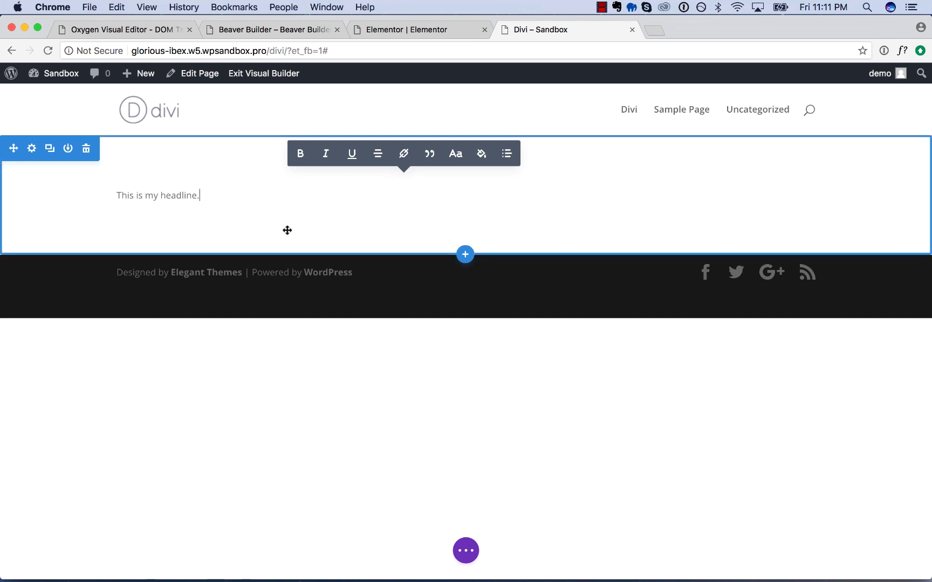
left_click(465, 256)
left_click(574, 132)
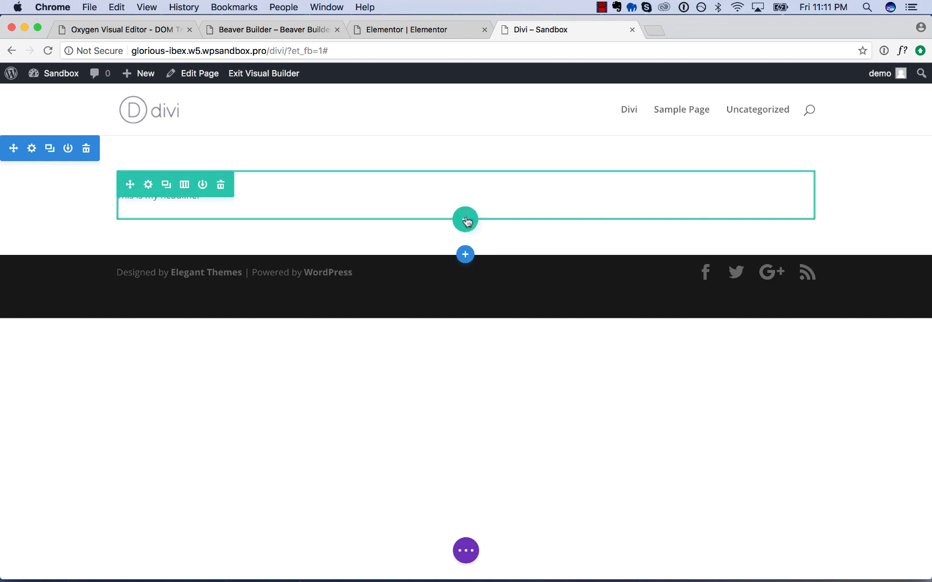
- Delete the headline text module from the row
mouse_move(463, 201)
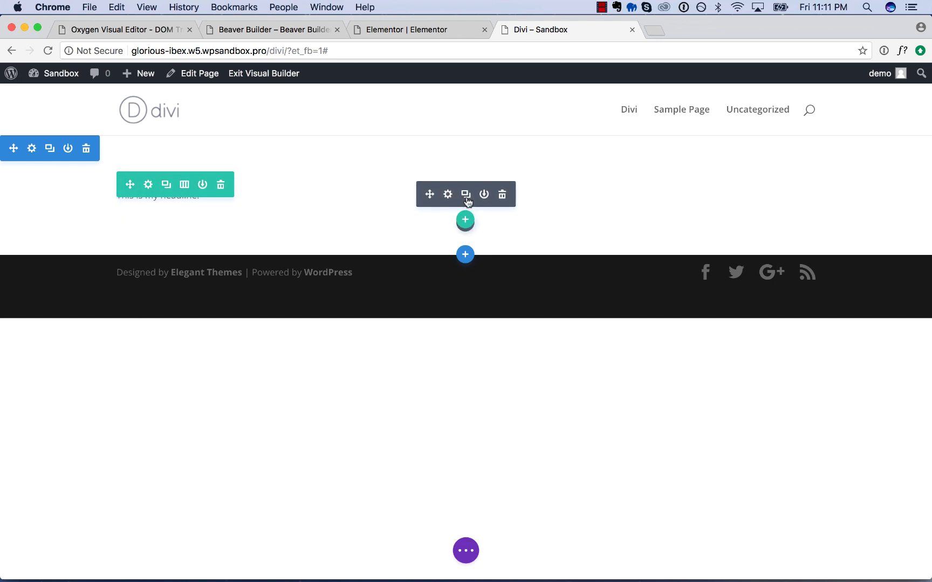
left_click(503, 195)
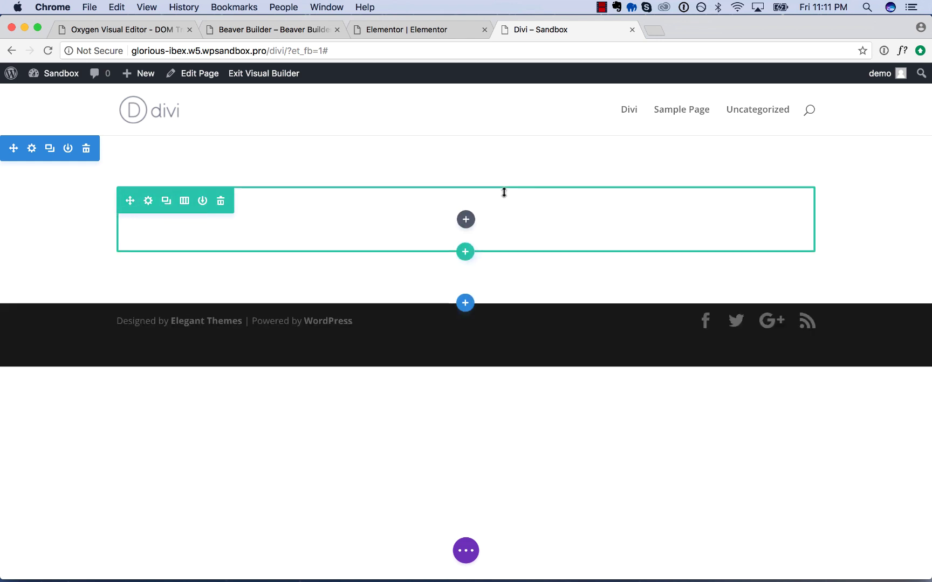
- Insert a Button module in the empty row with the text "Click Here" and save it
left_click(467, 220)
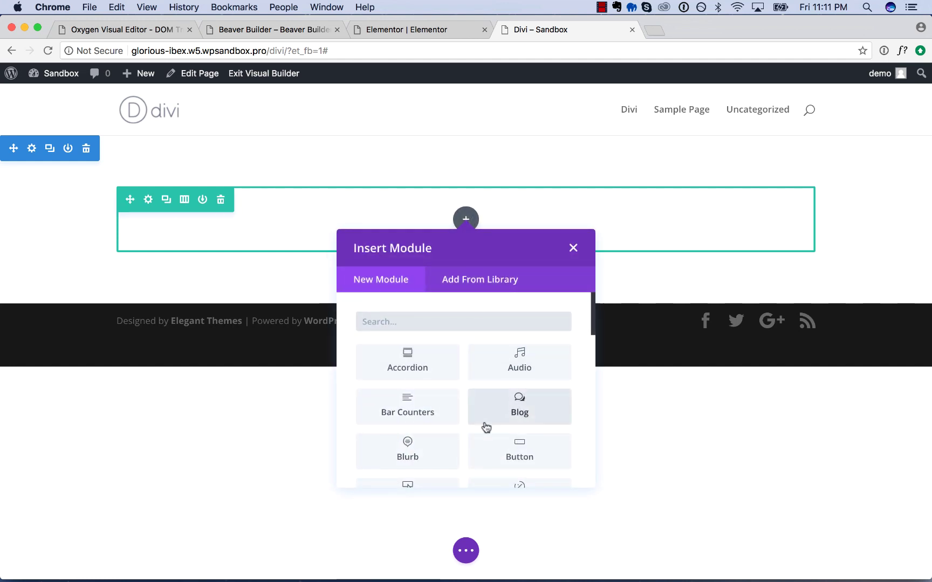
left_click(499, 442)
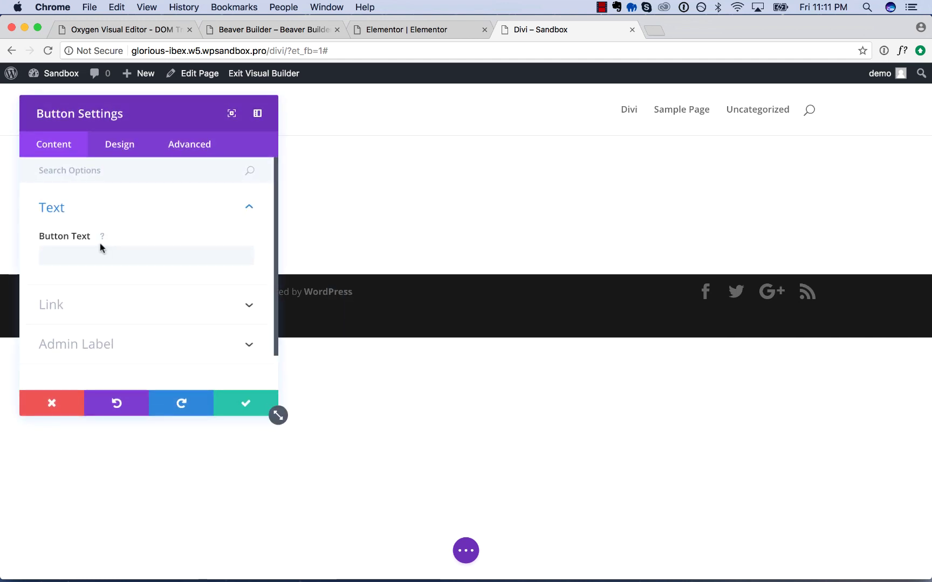
left_click(100, 248)
type("Click Here")
left_click(216, 400)
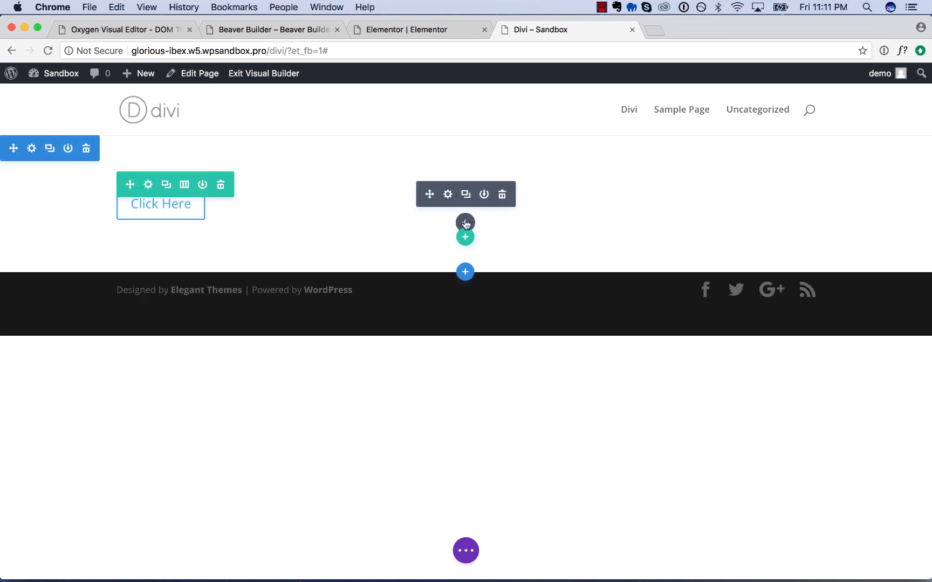
- Open the module list below the button and search it for "title" and "head"
left_click(467, 222)
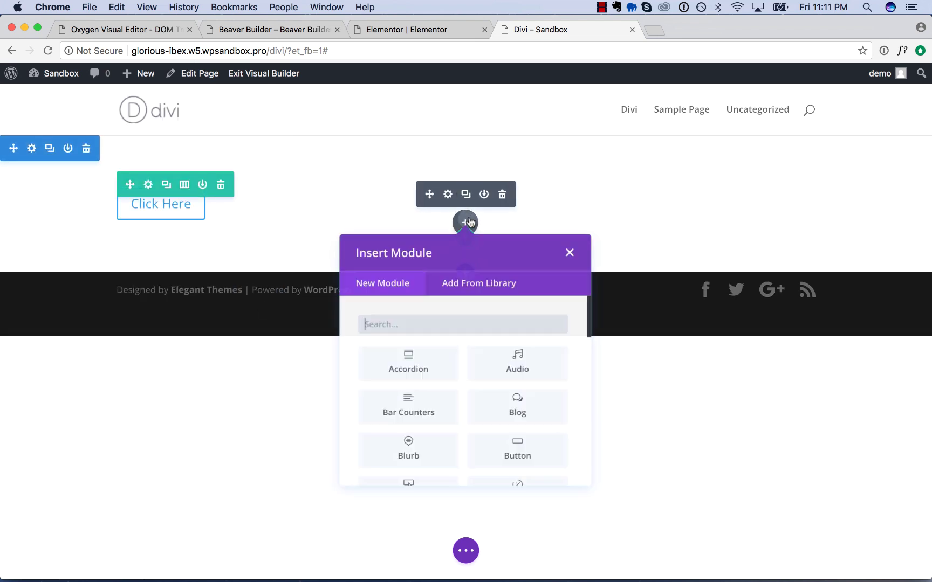
left_click(442, 324)
type("titl")
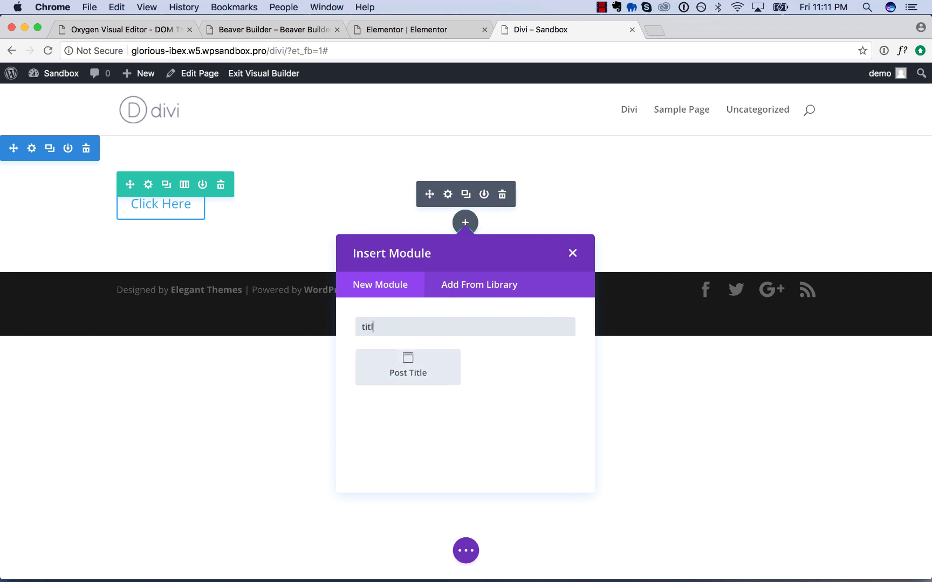
type("e")
key("BackSpace")
key("BackSpace")
key("BackSpace")
key("BackSpace")
key("BackSpace")
type("head")
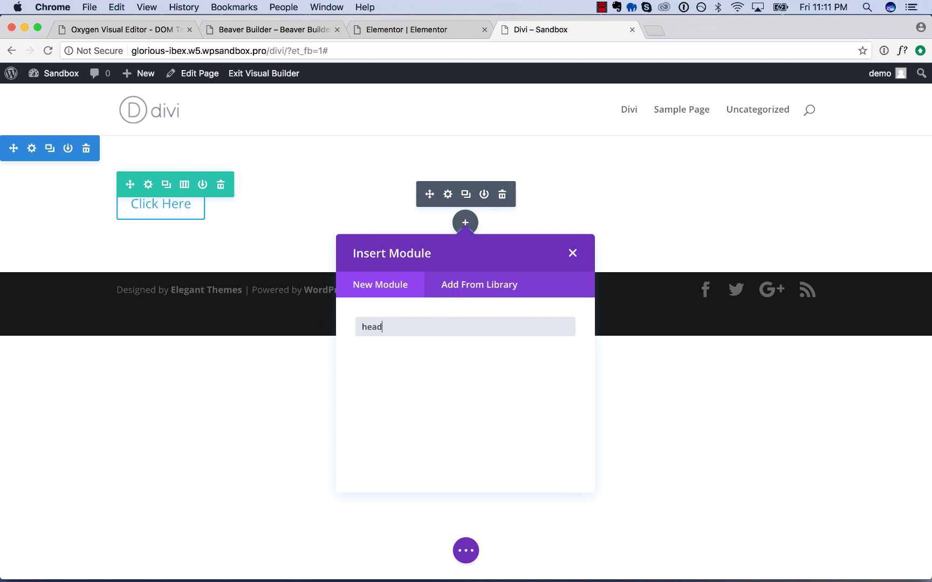
key("BackSpace")
type("title")
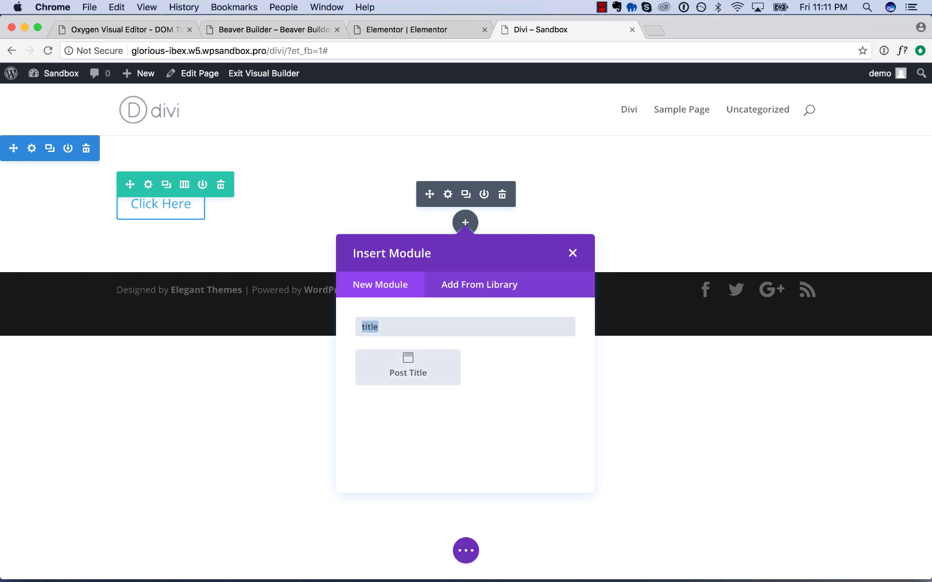
type("head")
key("BackSpace")
key("BackSpace")
key("BackSpace")
key("BackSpace")
- Insert a Text module with the content "Click my button." and move the Click Here button below it
type("text")
left_click(426, 363)
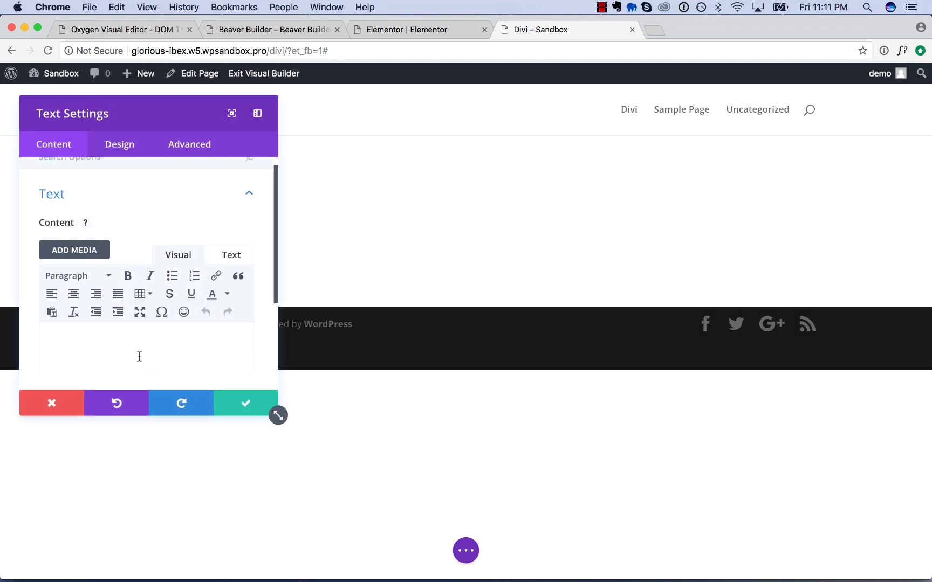
left_click(244, 194)
left_click(251, 207)
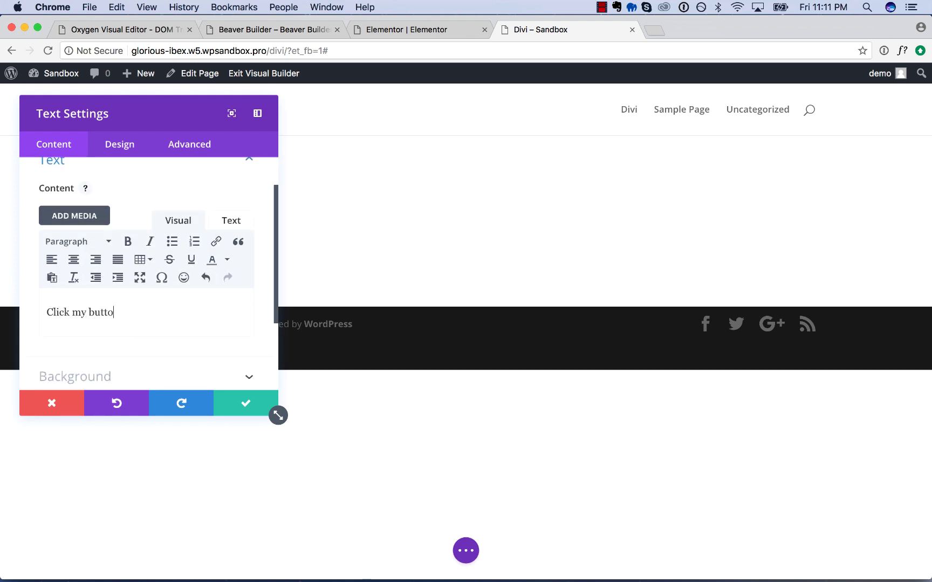
left_click(239, 402)
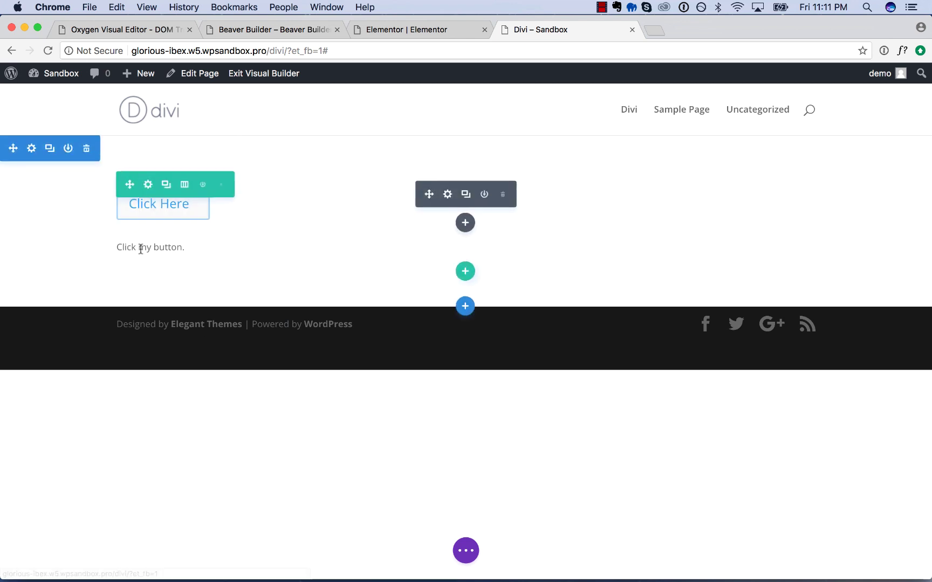
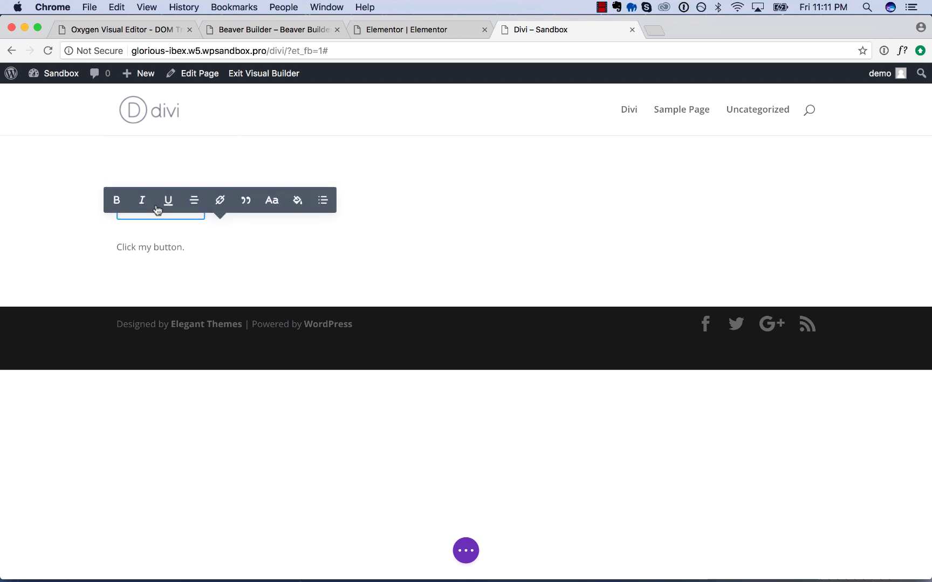
left_click_drag(161, 216, 164, 262)
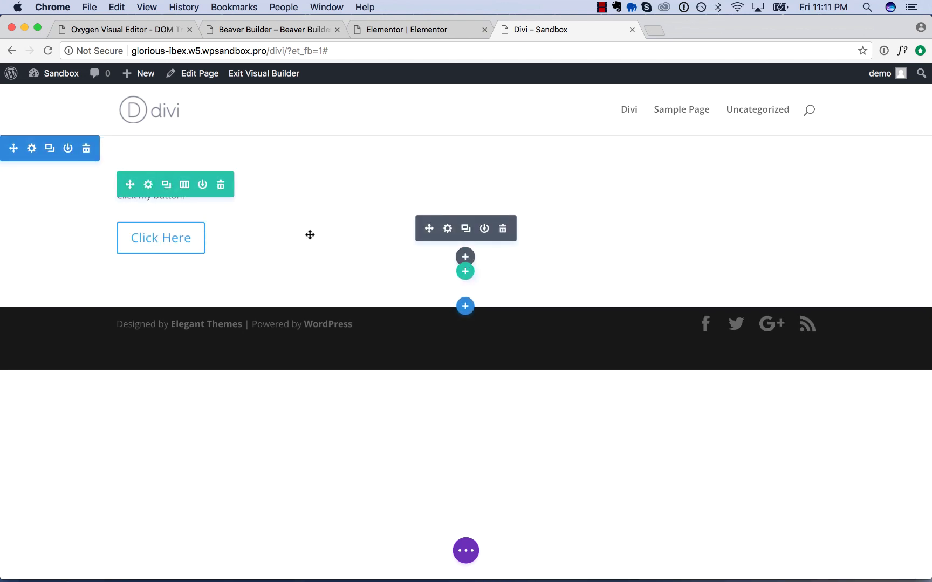
- Open the design settings of the row holding the text and button, examine its alignment options and save
left_click(148, 185)
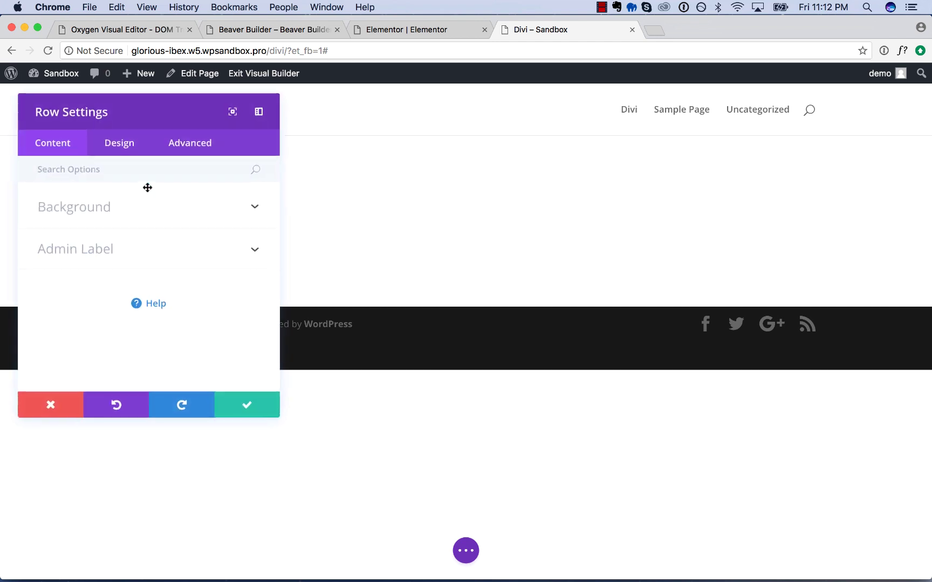
left_click(117, 151)
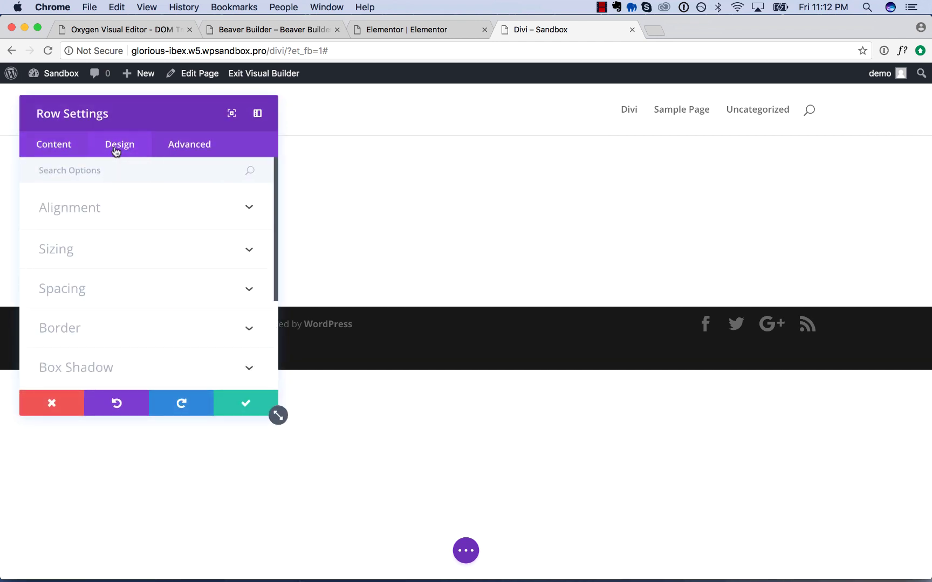
left_click(138, 206)
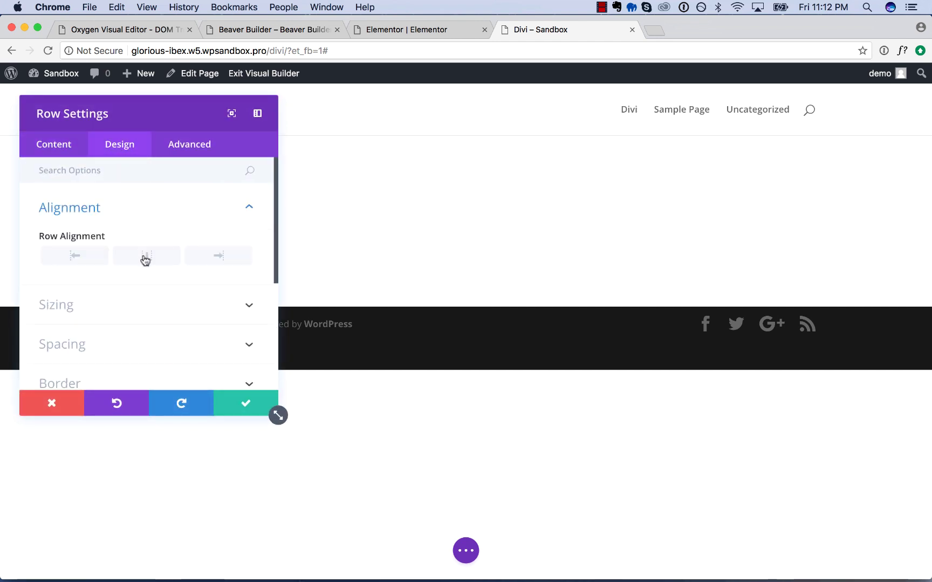
left_click(246, 403)
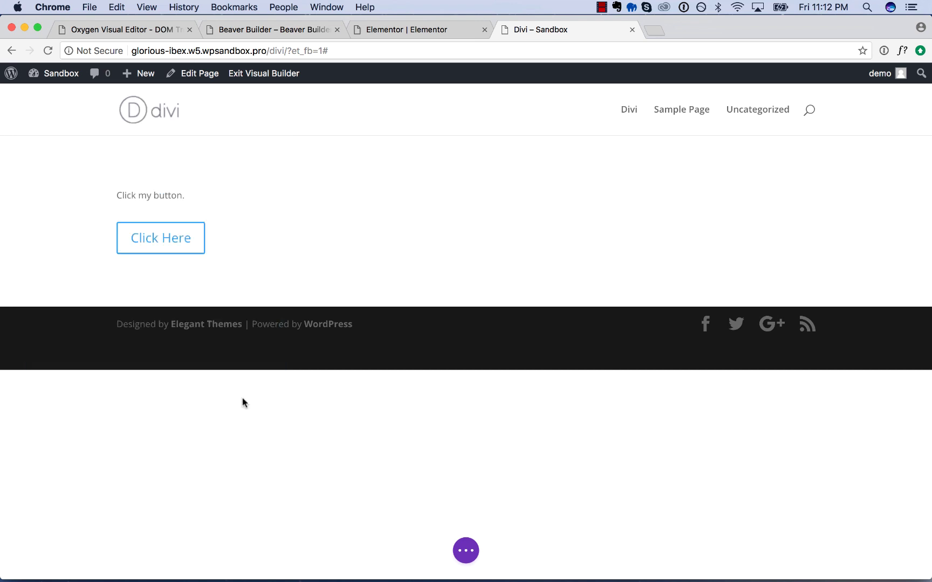
mouse_move(177, 210)
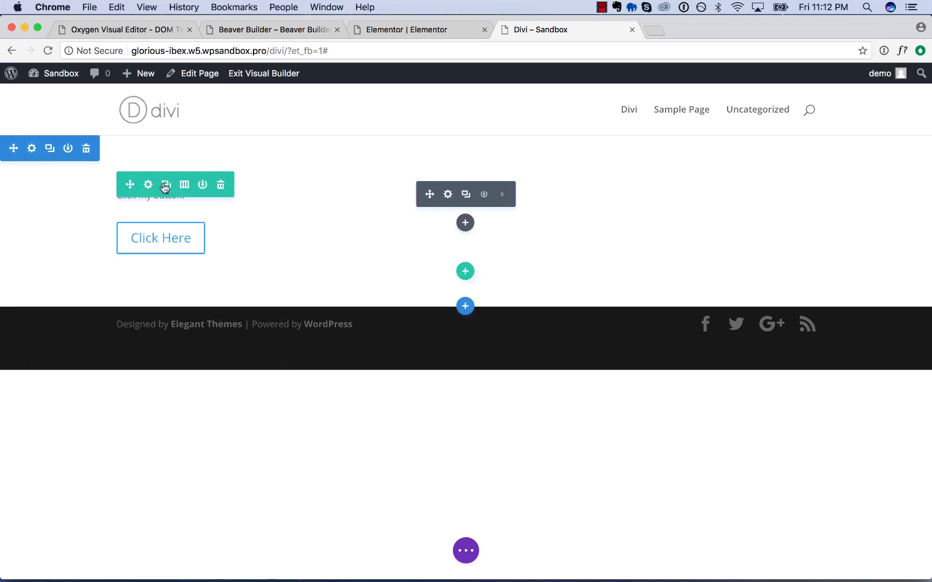
left_click(166, 243)
left_click(777, 31)
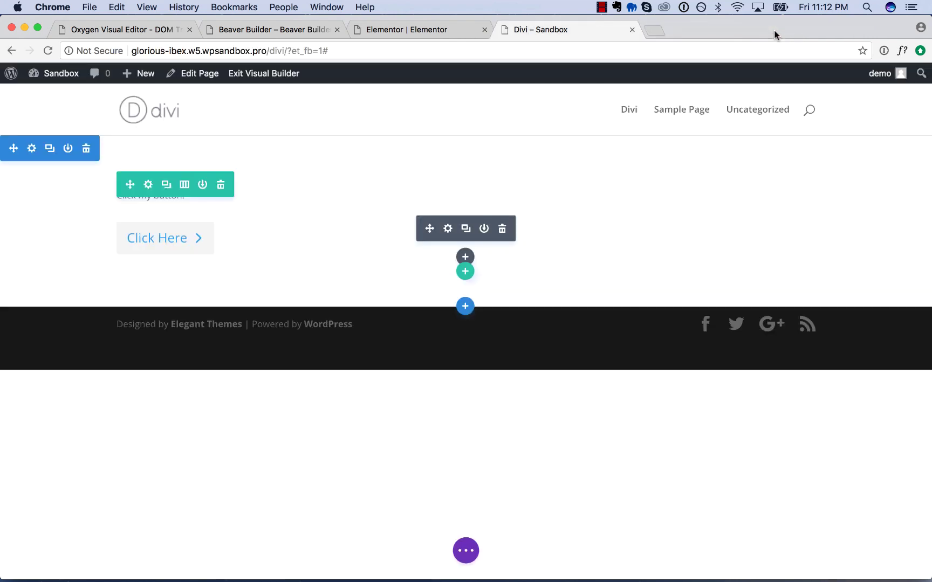
- Open the row's design settings, dock the settings panel beside the page and save the row
left_click(148, 186)
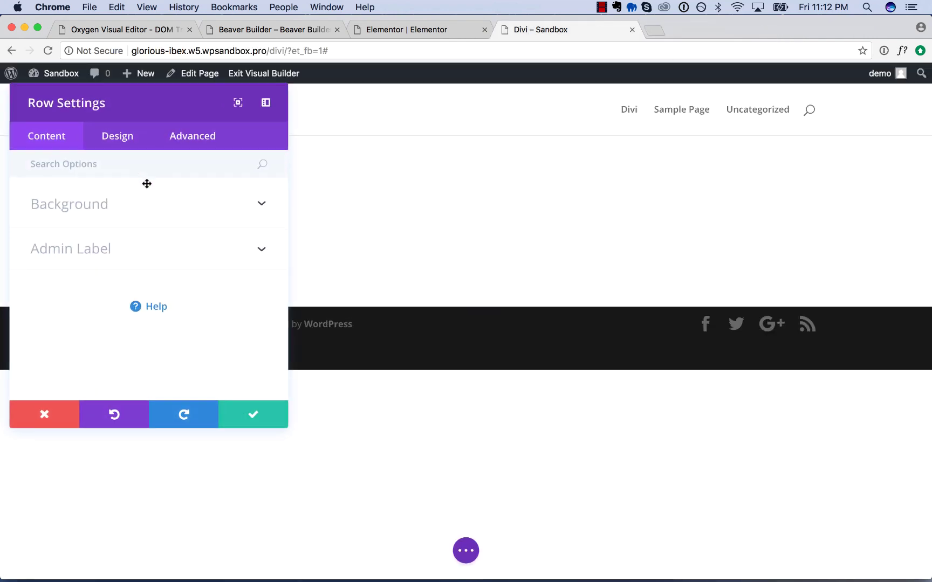
left_click(112, 145)
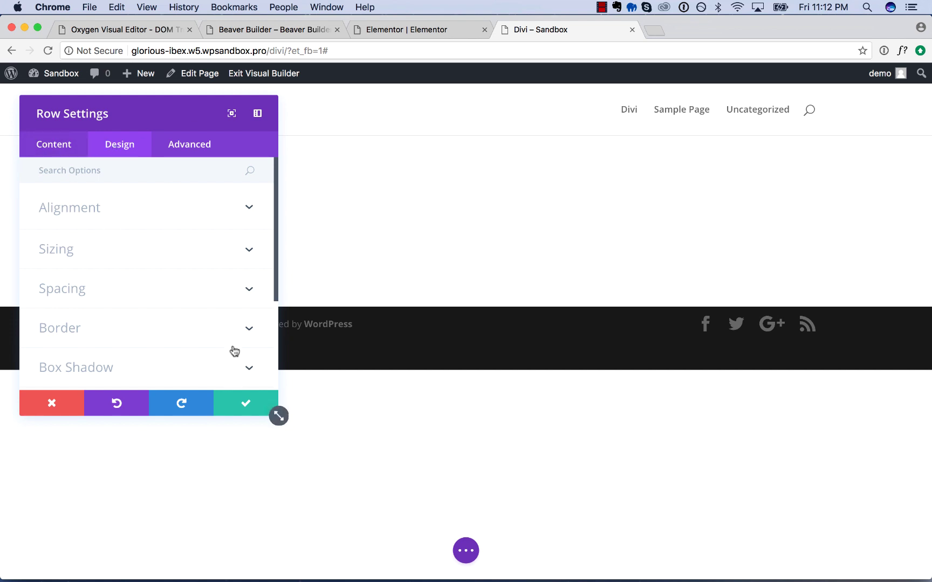
left_click(256, 114)
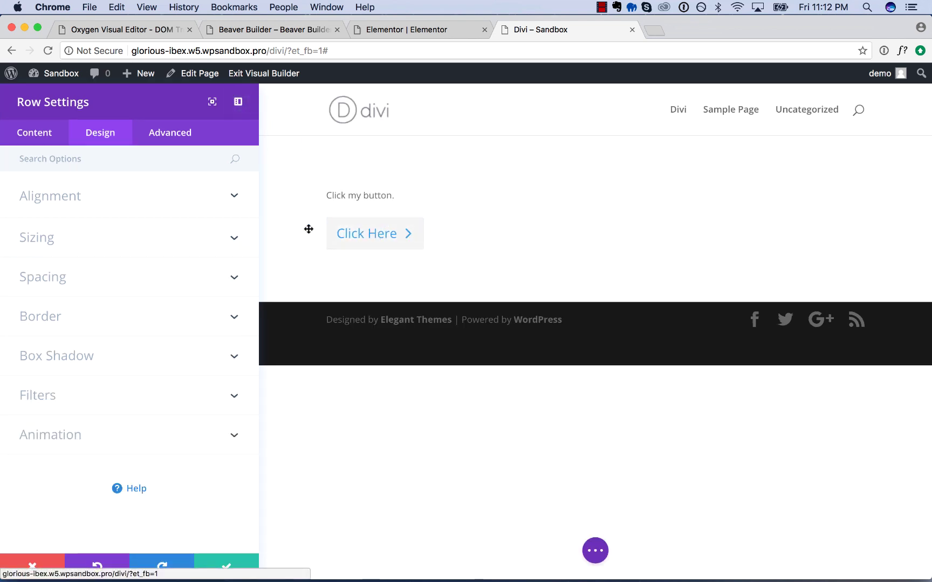
left_click(365, 194)
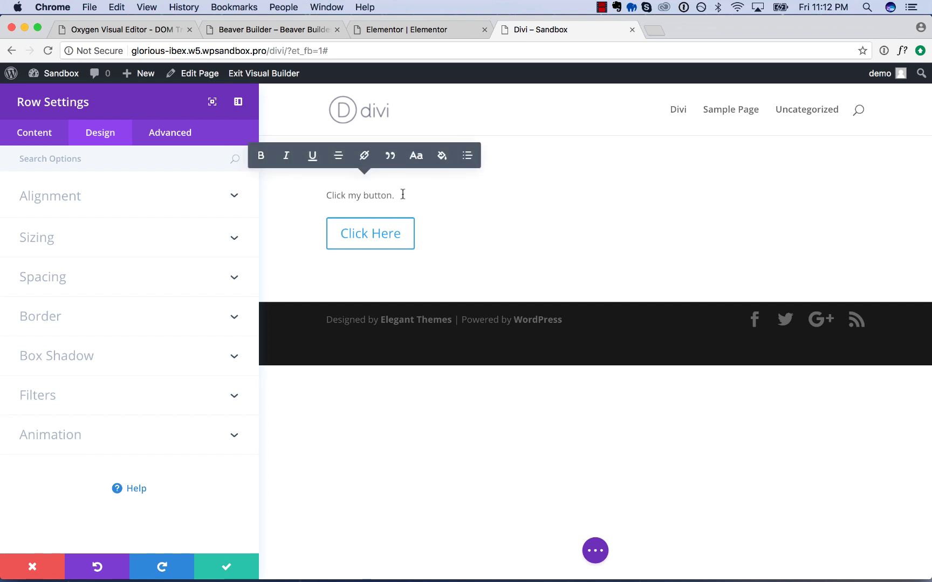
left_click(403, 246)
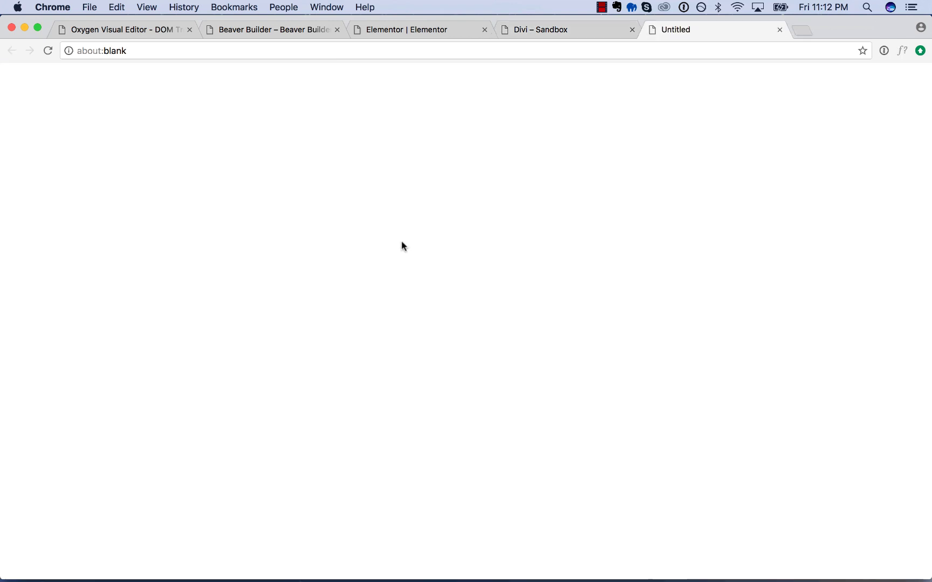
left_click(779, 30)
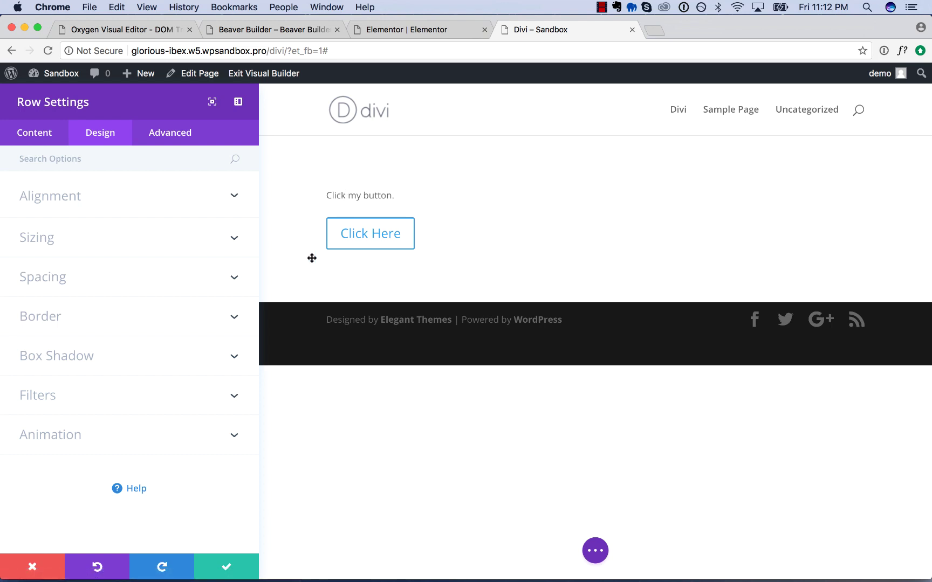
left_click(229, 564)
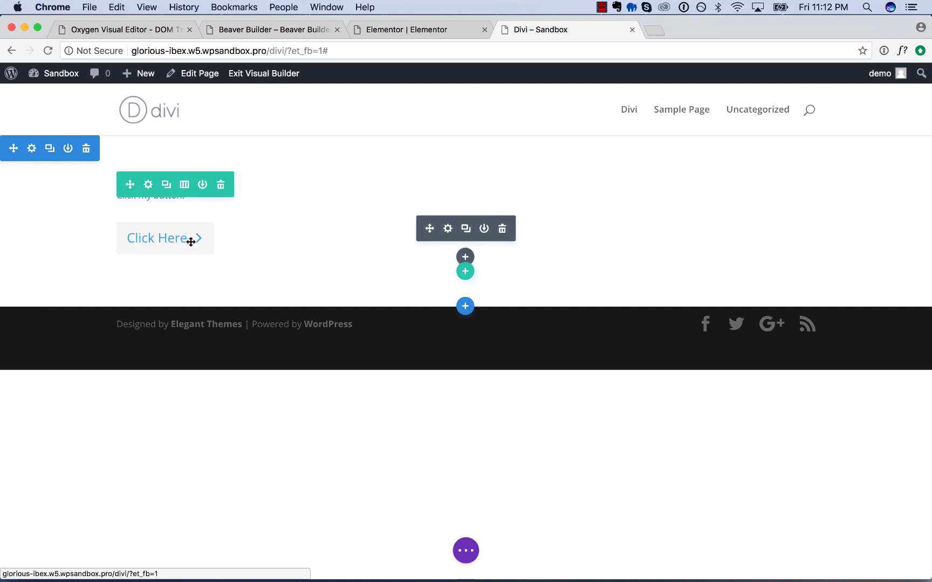
- Set the Click Here button's alignment to center in its design settings and save it
left_click(448, 228)
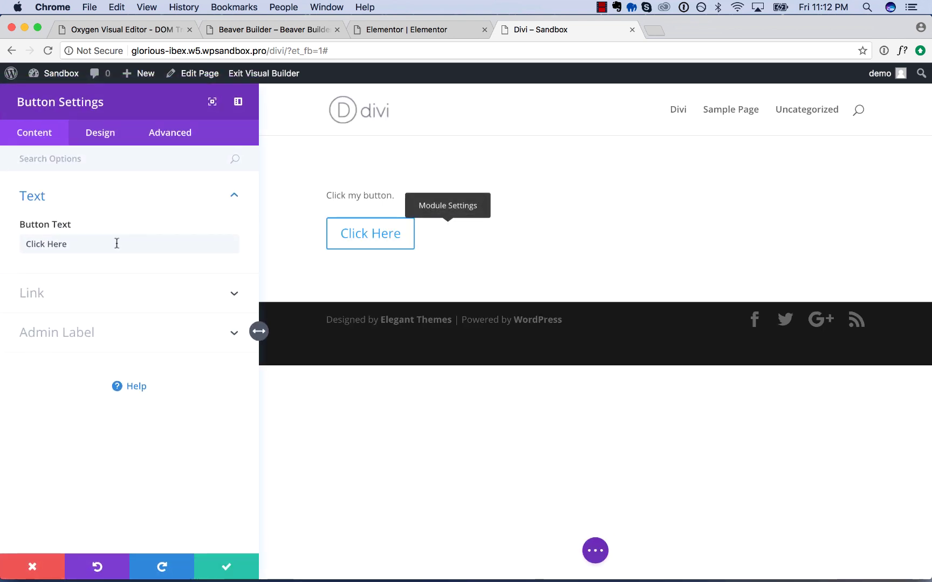
left_click(102, 134)
left_click(154, 197)
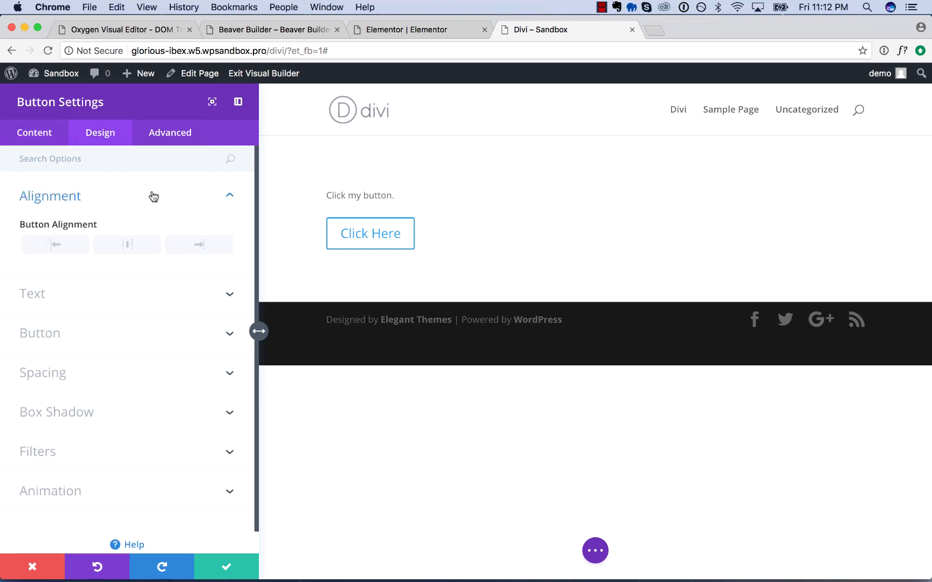
left_click(121, 250)
left_click(235, 570)
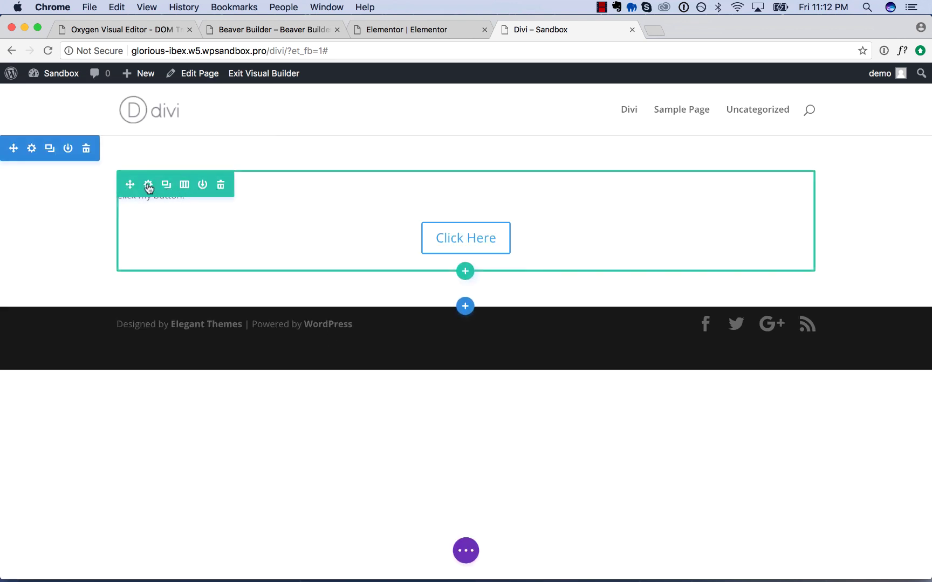
- Set the row's alignment to left in its design settings and save the row
left_click(149, 185)
left_click(117, 136)
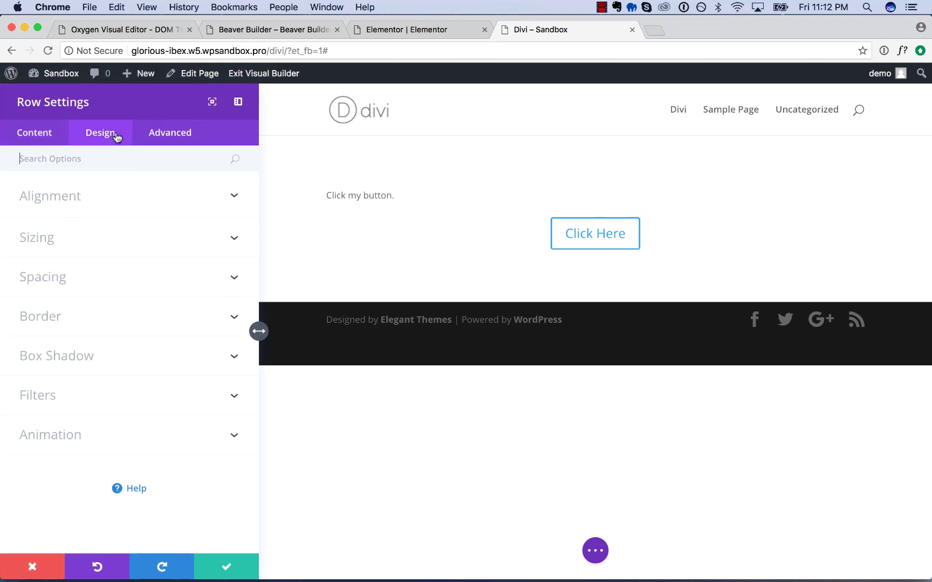
left_click(158, 199)
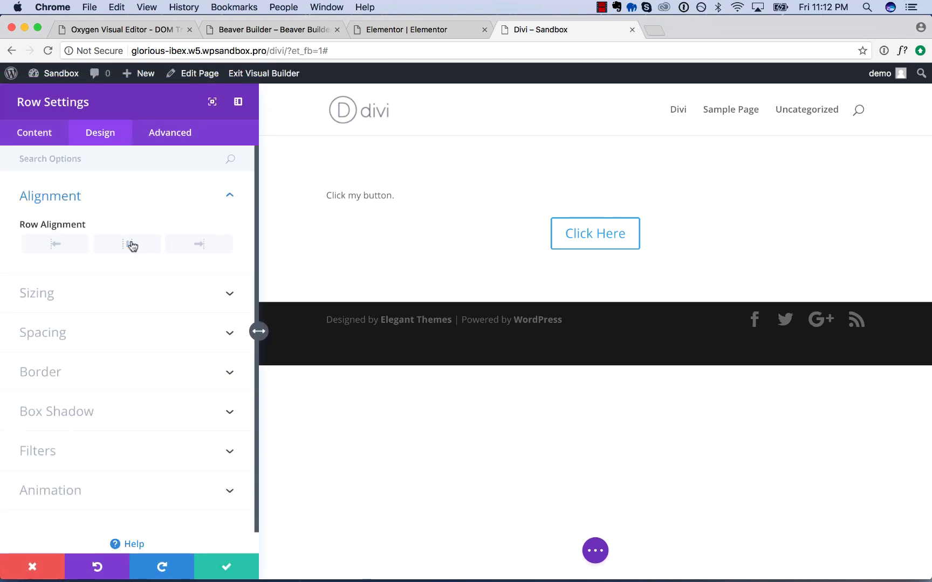
left_click(77, 247)
left_click(236, 556)
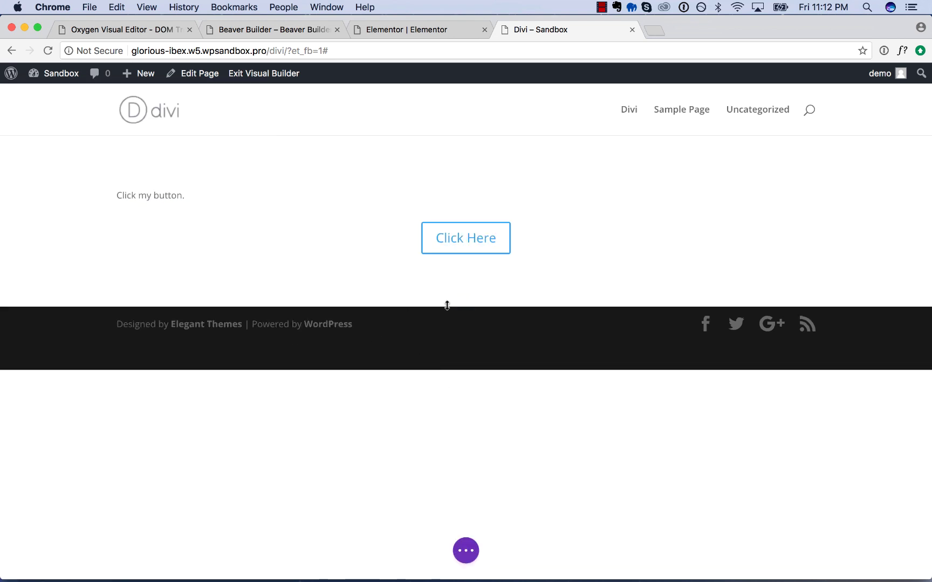
- Close the Divi page, switch to the Oxygen editor and select the section with the headline and button
left_click(628, 30)
left_click(567, 214)
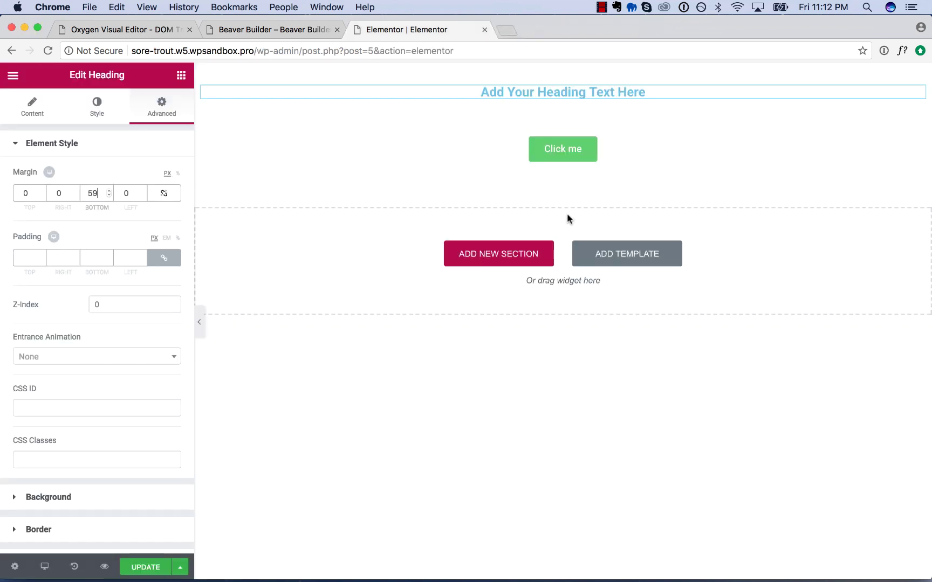
left_click(345, 309)
left_click(169, 31)
left_click(331, 246)
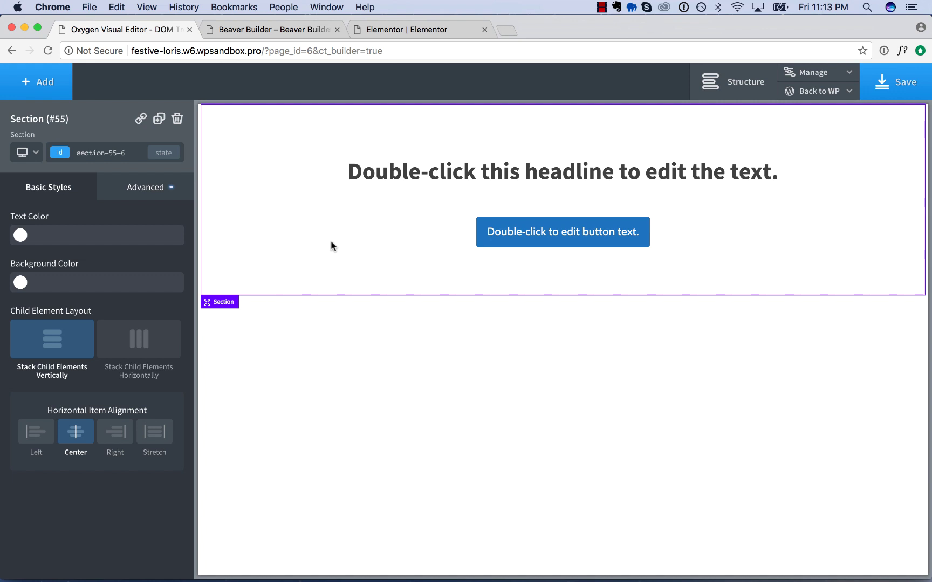
- Remove the headline's bottom margin and stack the section's child elements horizontally
left_click(558, 178)
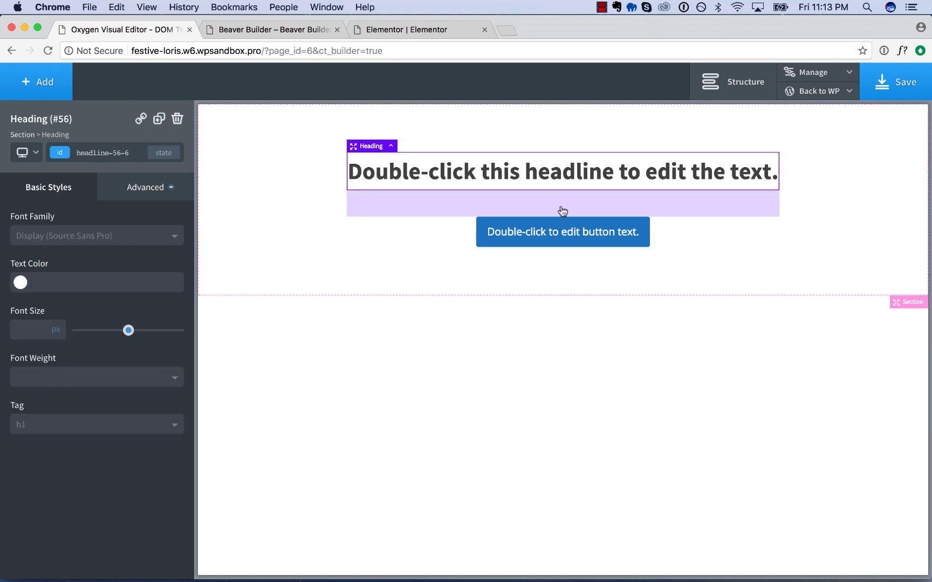
left_click(355, 222)
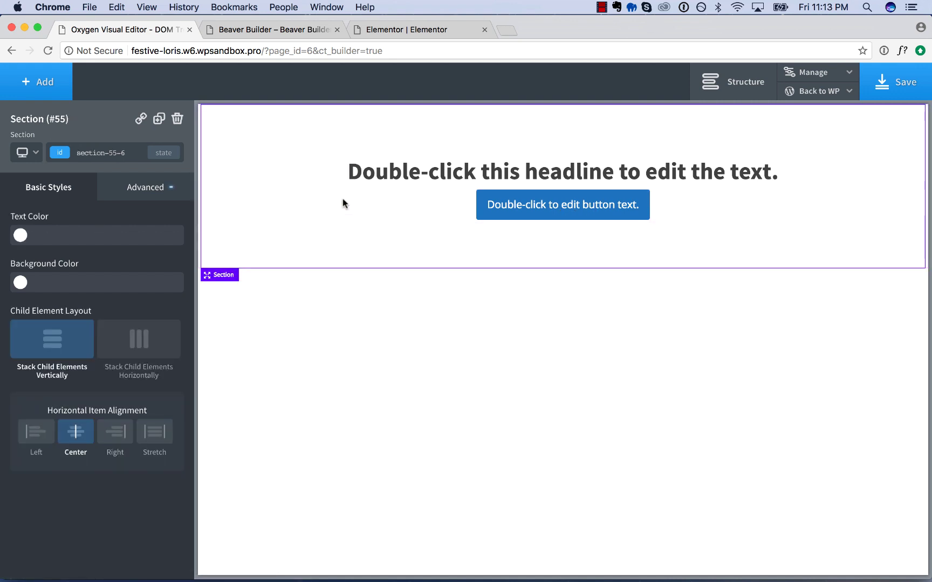
left_click(145, 339)
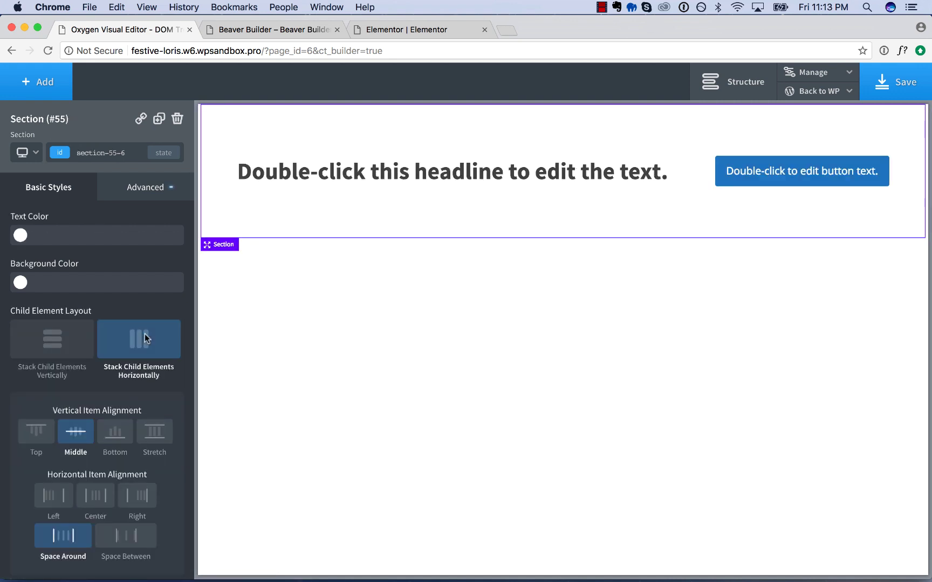
- Replace the headline text with "Click the button to learn more."
double_click(395, 167)
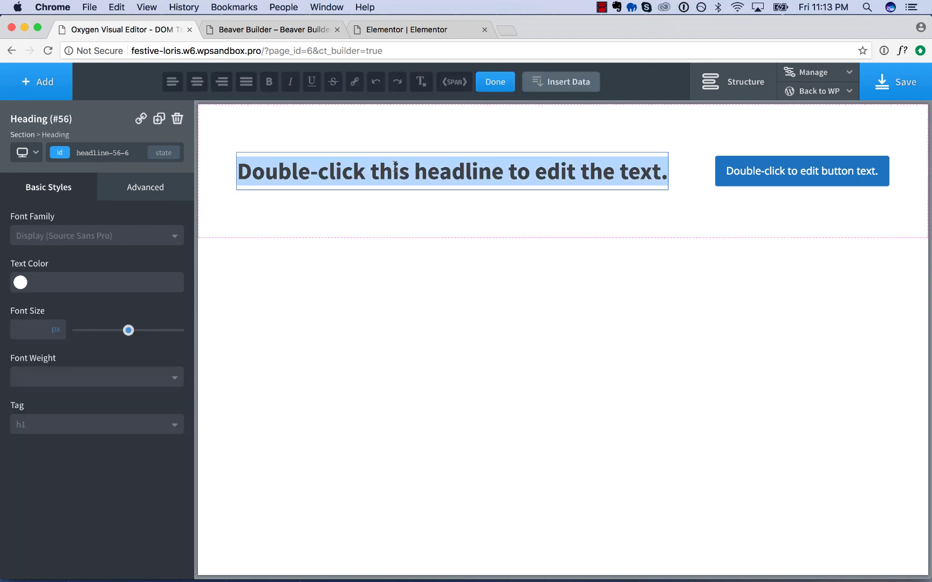
type("Click the but")
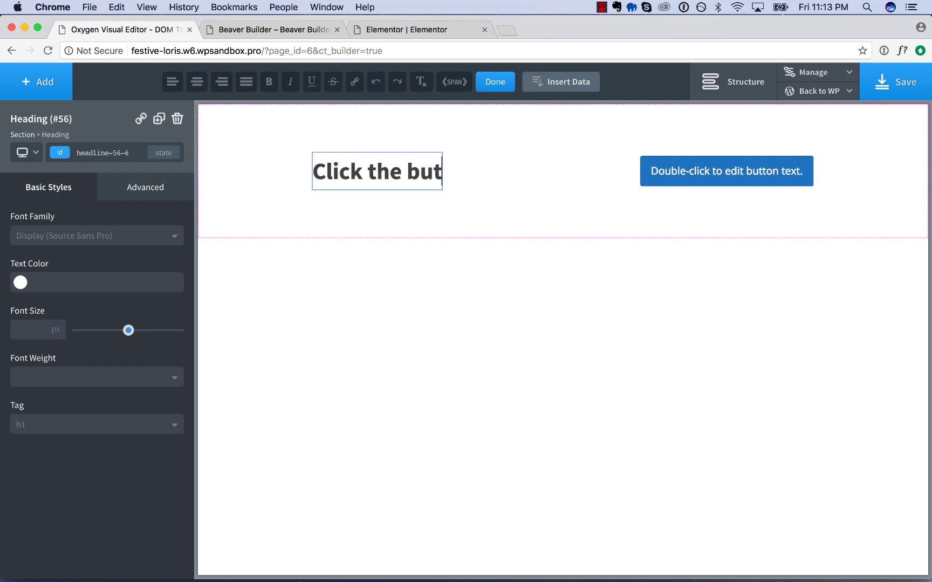
type("ton to learn more.")
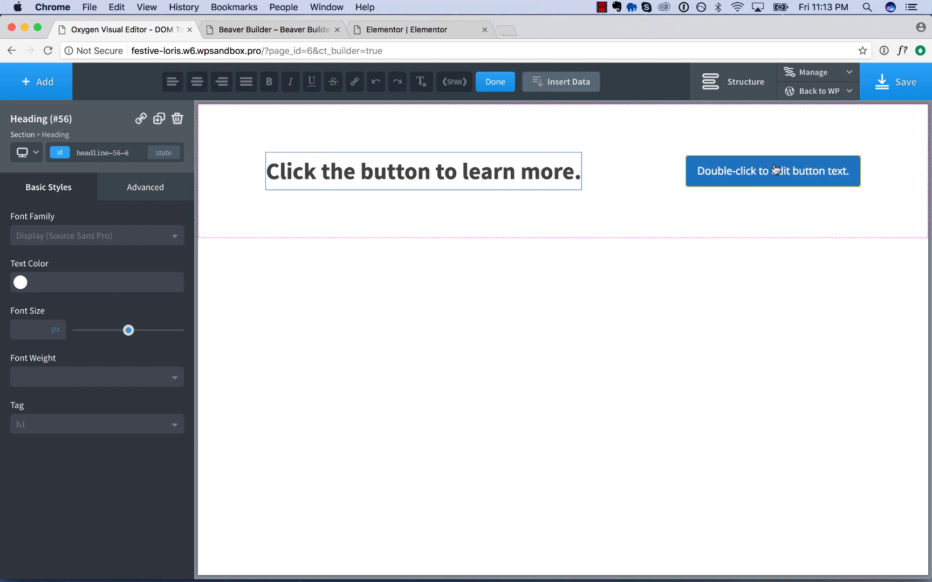
- Change the button text to "Watch Video" and reselect the section
left_click(773, 174)
double_click(774, 173)
type("Watch Video")
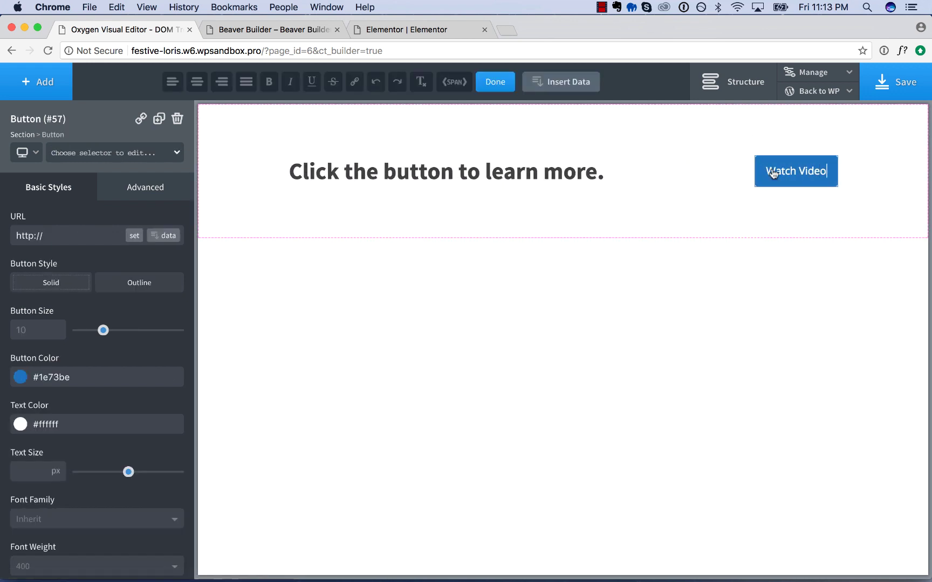
left_click(647, 189)
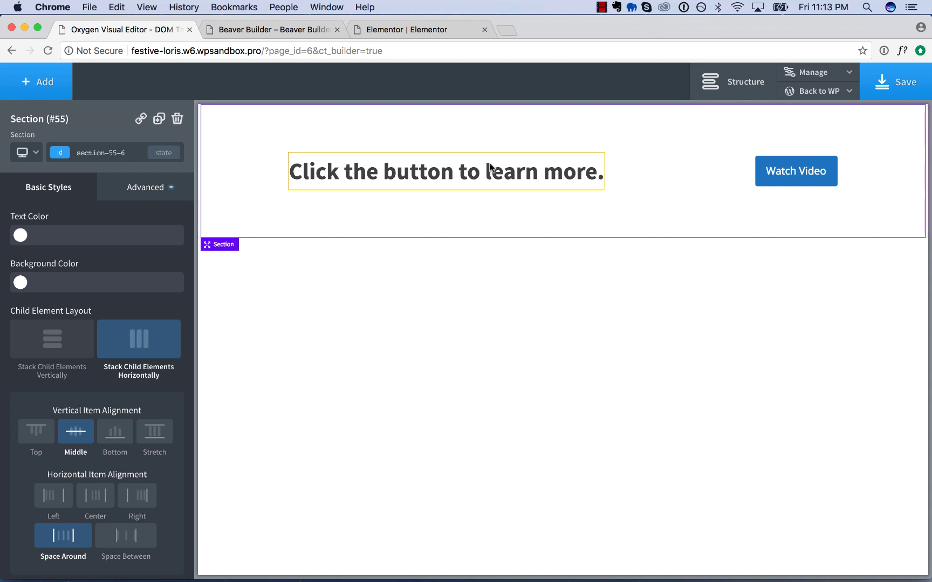
- Try the Space Around and Space Between horizontal item alignments on the section
left_click(76, 536)
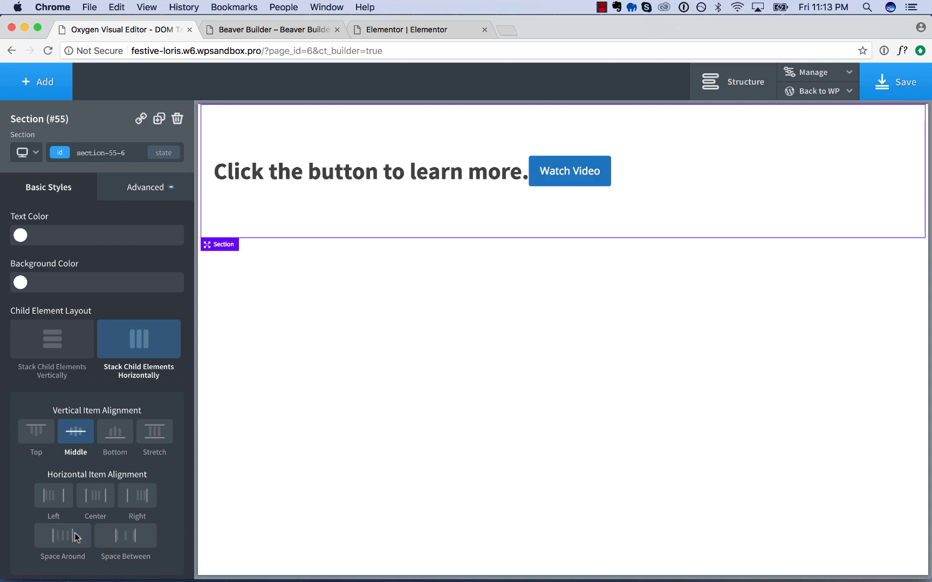
left_click(78, 538)
left_click(117, 549)
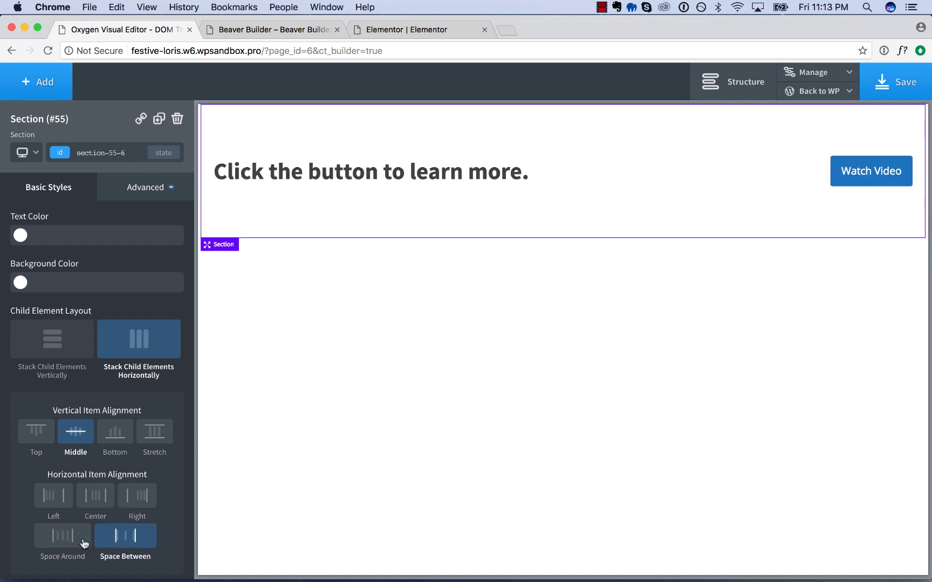
left_click(58, 537)
left_click(60, 538)
left_click(59, 538)
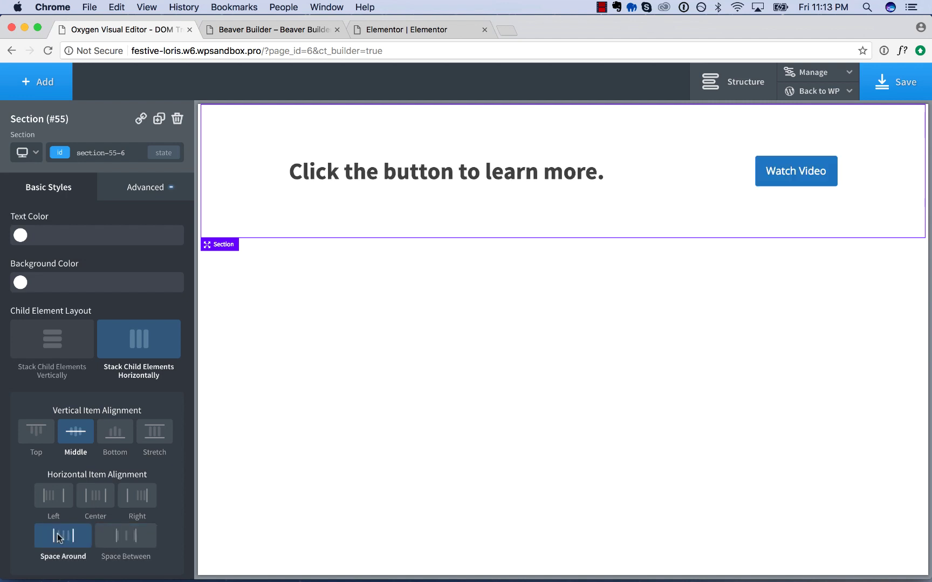
left_click(119, 536)
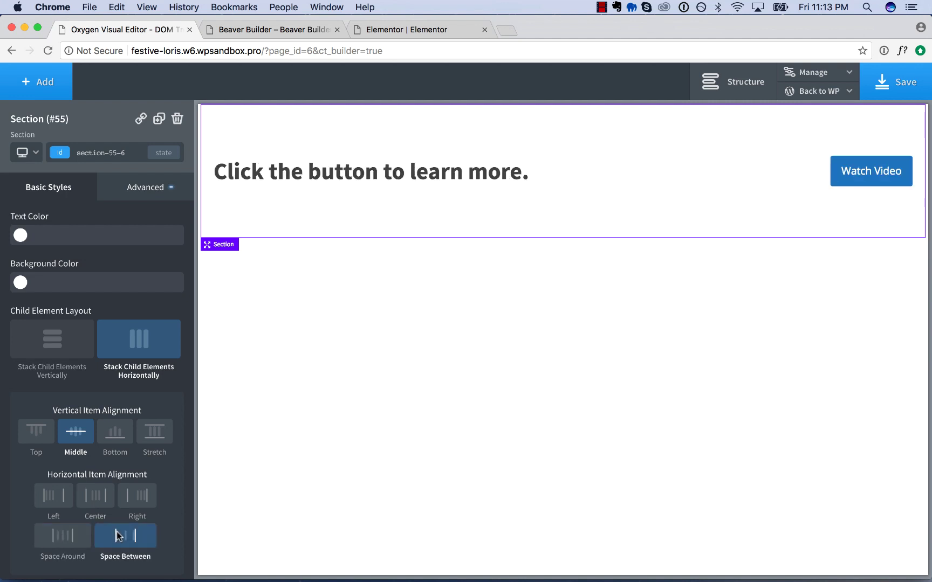
- Try the Left and Right horizontal item alignments on the section and set it to Center
left_click(96, 501)
left_click(48, 496)
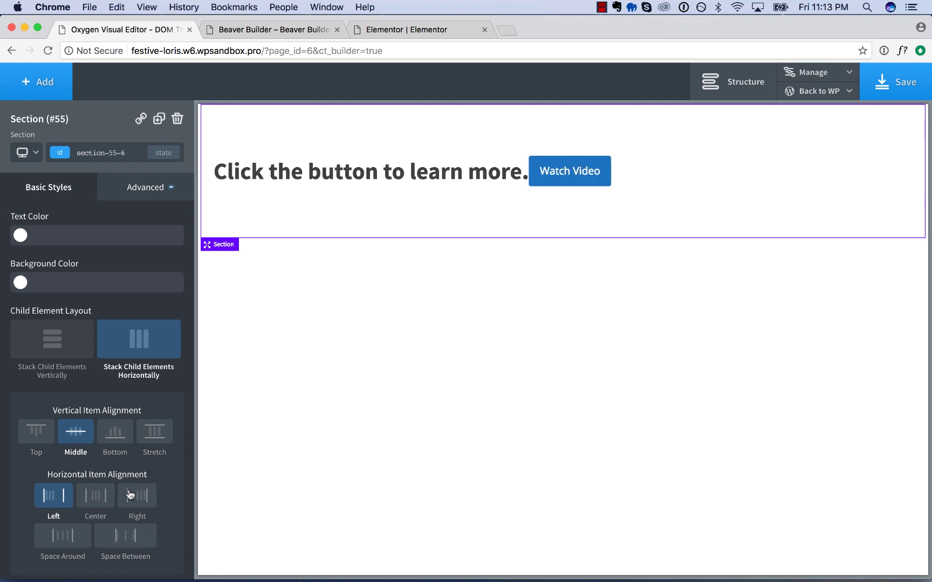
left_click(130, 497)
left_click(100, 496)
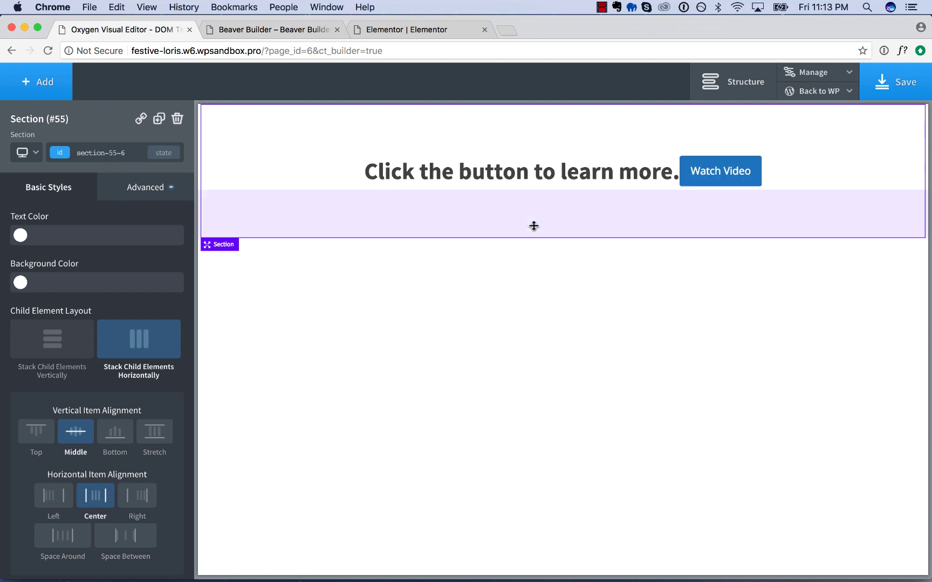
- Try to add a left margin to the Watch Video button to separate it from the headline
left_click(681, 163)
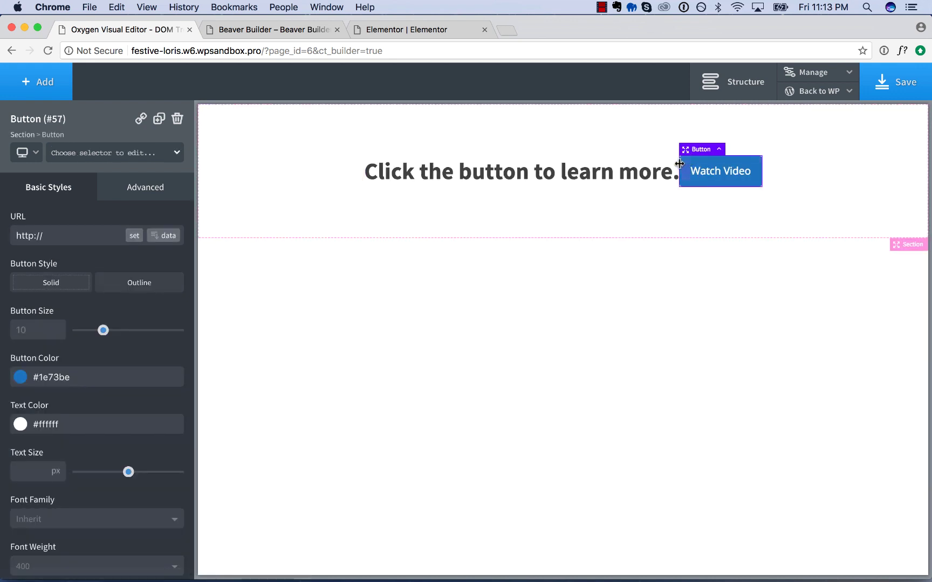
mouse_move(677, 164)
left_mouse_down()
mouse_move(724, 170)
mouse_move(679, 170)
left_mouse_up()
- Try the Space Between horizontal item alignment on the section and set it to Space Around
left_click(627, 208)
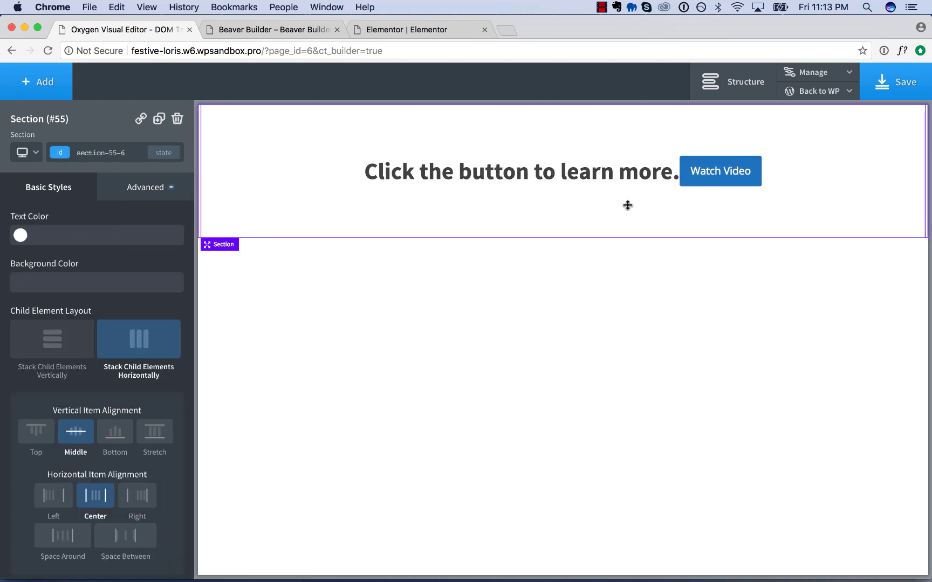
left_click(129, 538)
left_click(59, 545)
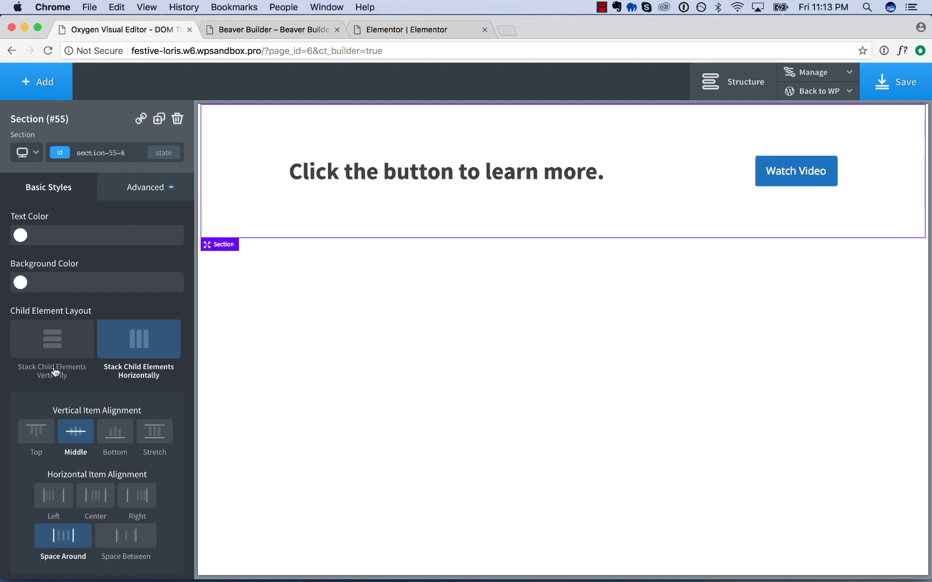
- Switch the section's child element layout back and forth between vertical and horizontal stacking, ending on horizontal
left_click(74, 349)
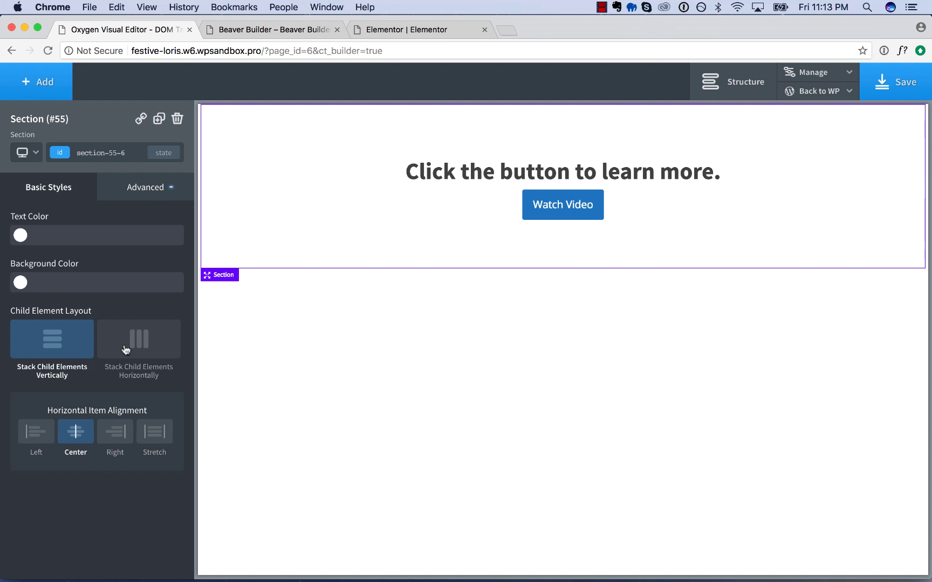
left_click(125, 349)
left_click(51, 351)
left_click(153, 339)
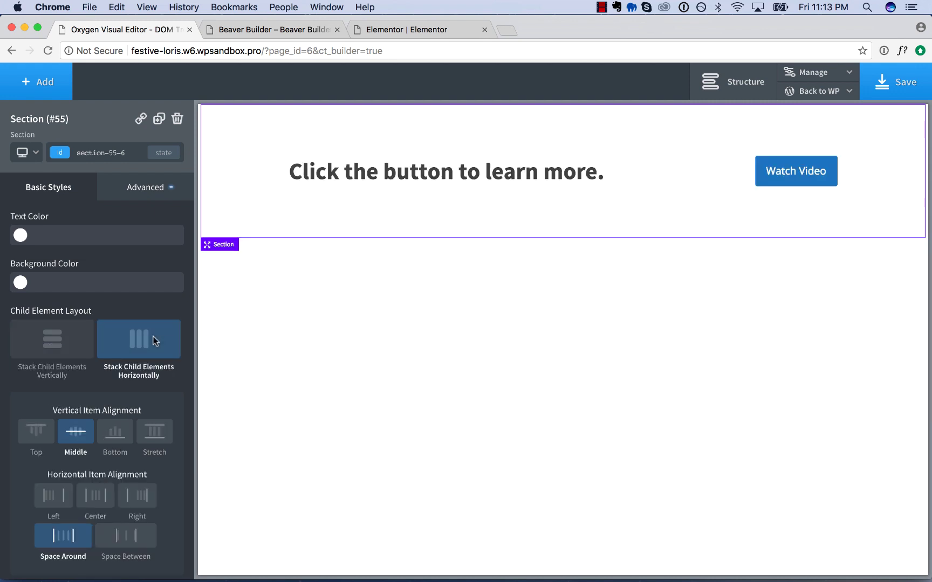
left_click(49, 345)
left_click(139, 334)
- Switch to Beaver Builder and add a two-column row below the Click Here button
left_click(291, 29)
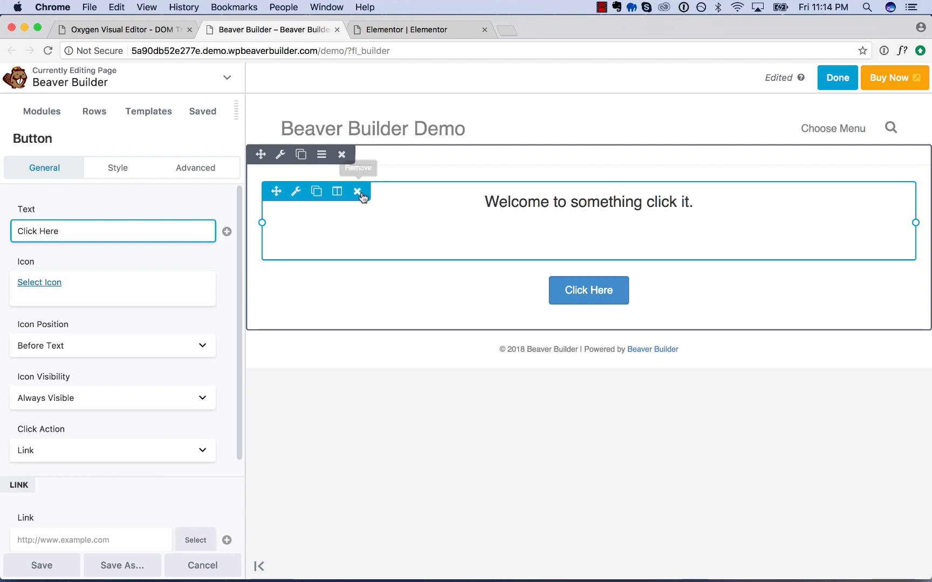
left_click(104, 118)
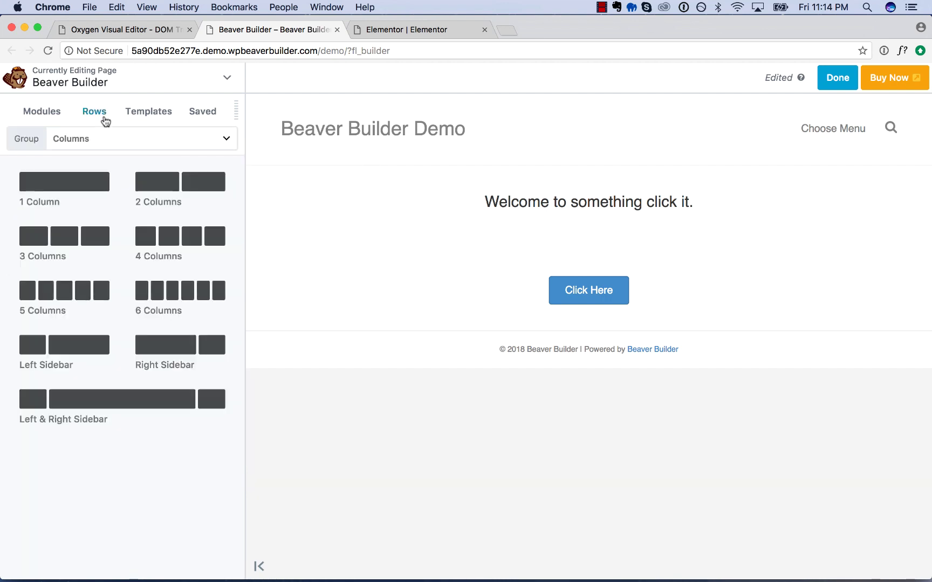
left_click_drag(179, 180, 475, 398)
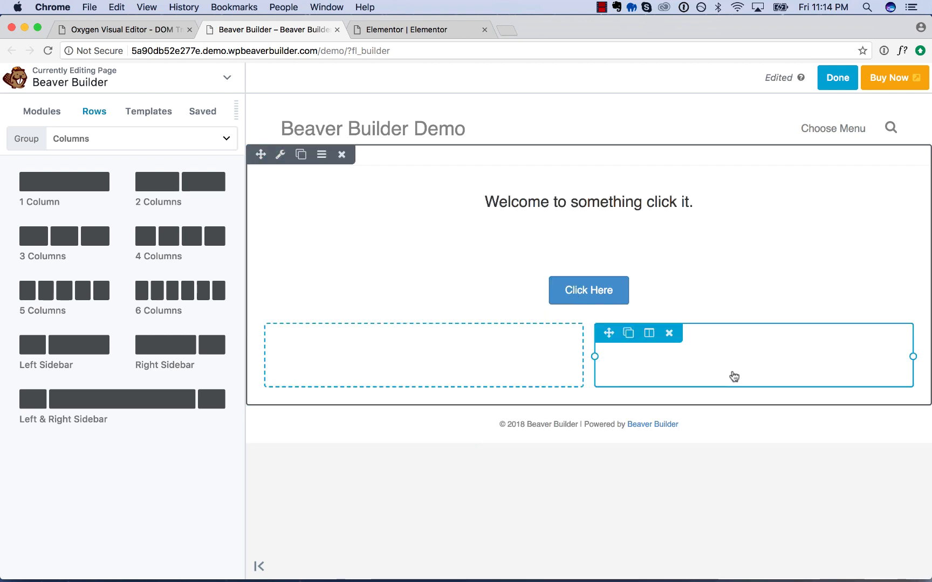
- Move the button into the second column and the heading into the first, and delete the leftover empty column
left_click_drag(271, 276, 735, 359)
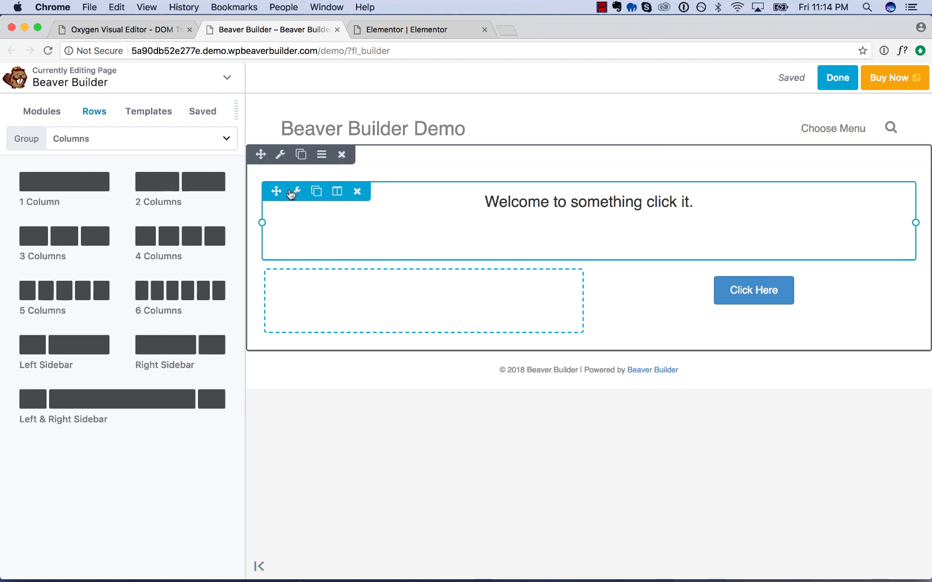
left_click_drag(291, 194, 372, 325)
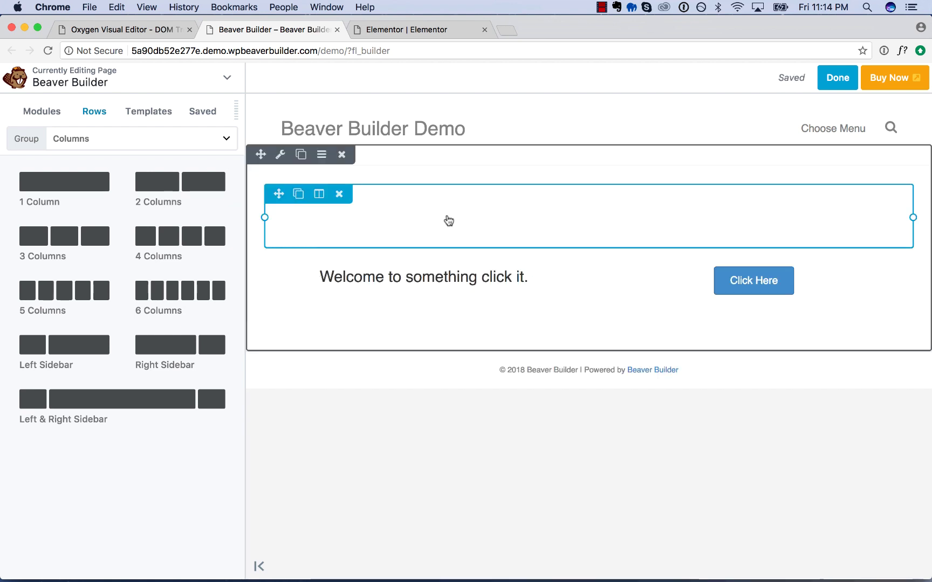
left_click(339, 194)
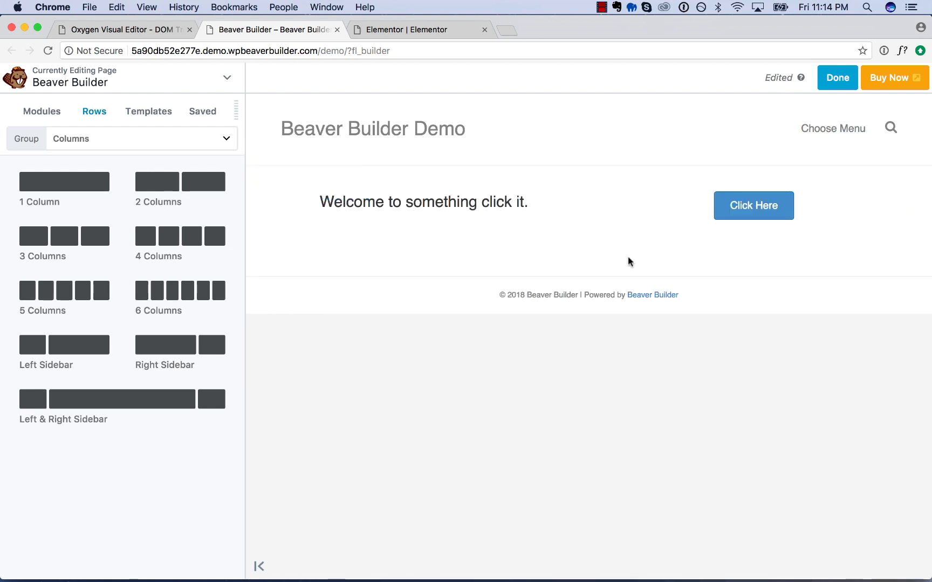
left_click(493, 235)
- Switch to Oxygen and set the section's horizontal item alignment to Space Between
left_click(142, 33)
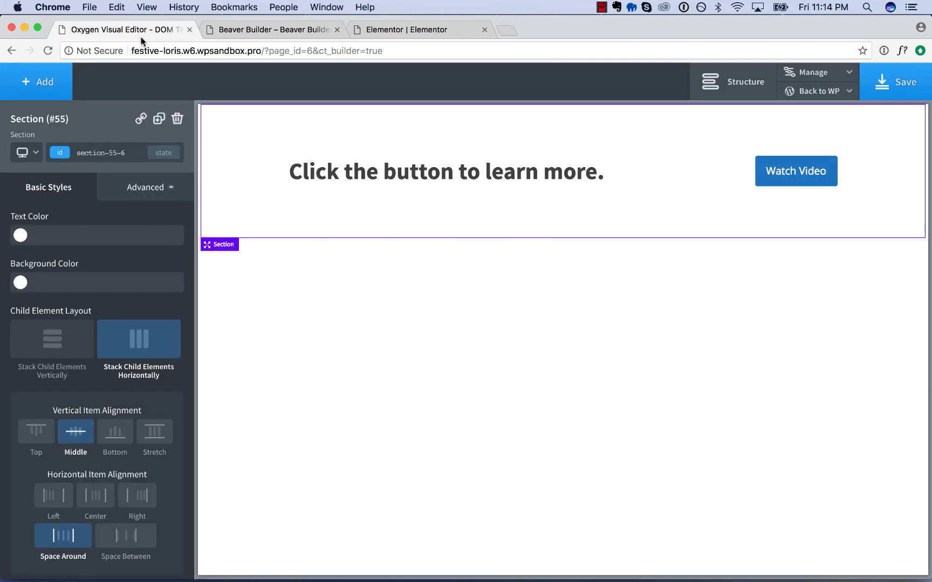
left_click(105, 536)
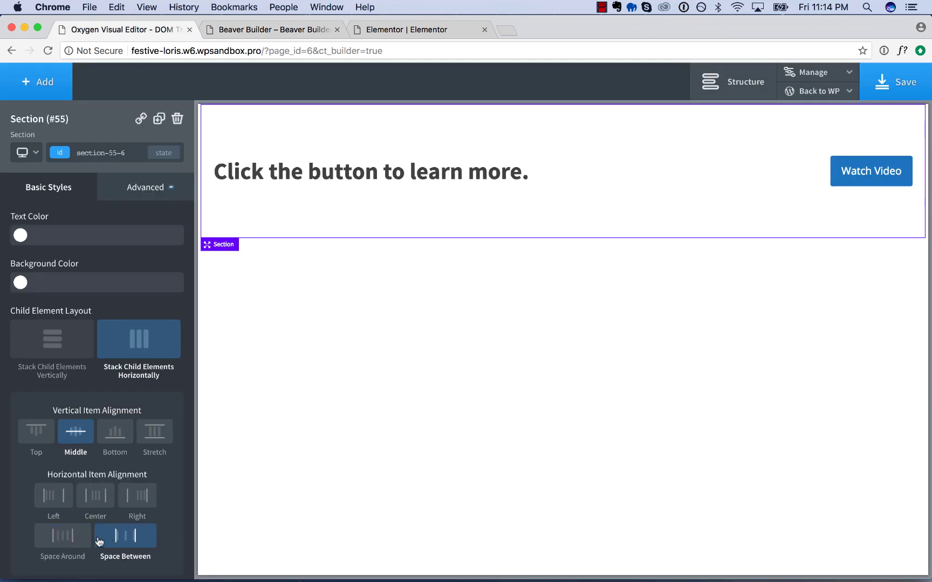
- Switch to Beaver Builder and set the heading's alignment to Left
left_click(267, 31)
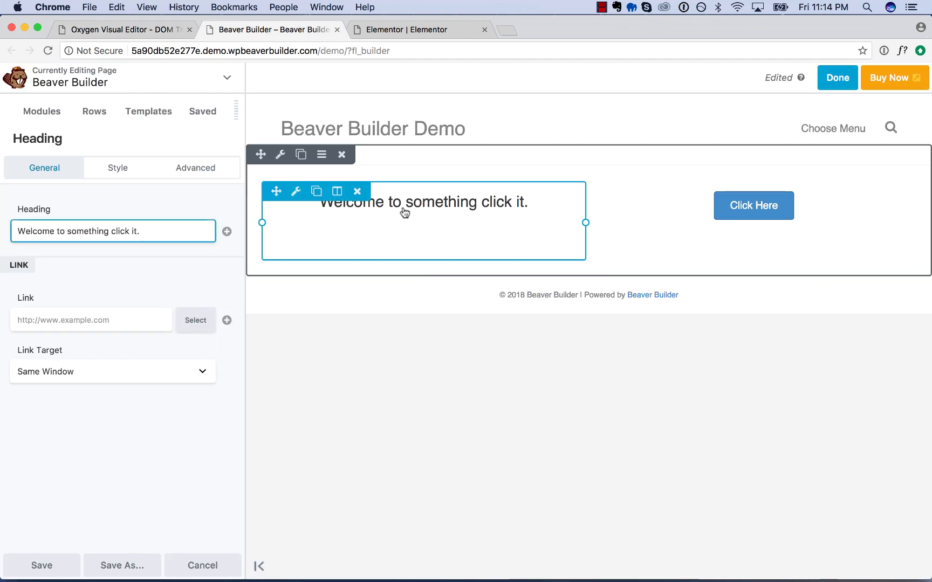
left_click(136, 169)
left_click(95, 327)
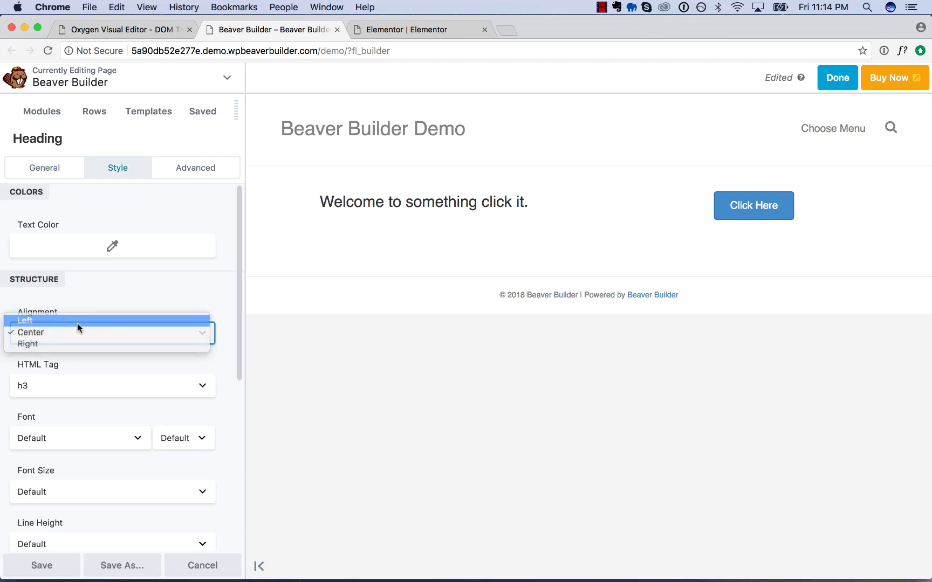
left_click(77, 323)
- Set the Click Here button's alignment to Right in its style settings
left_click(782, 211)
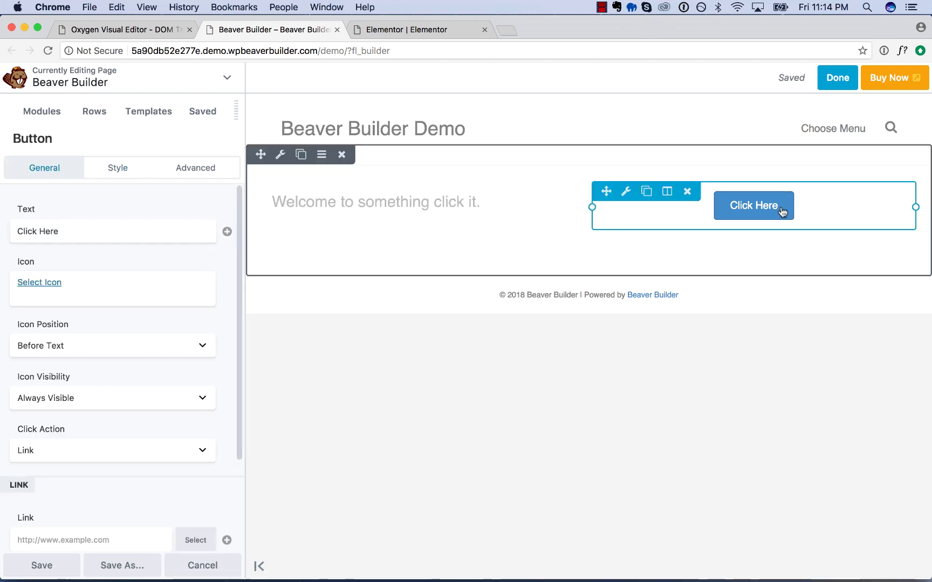
left_click(119, 169)
scroll(95, 418, "down", 3)
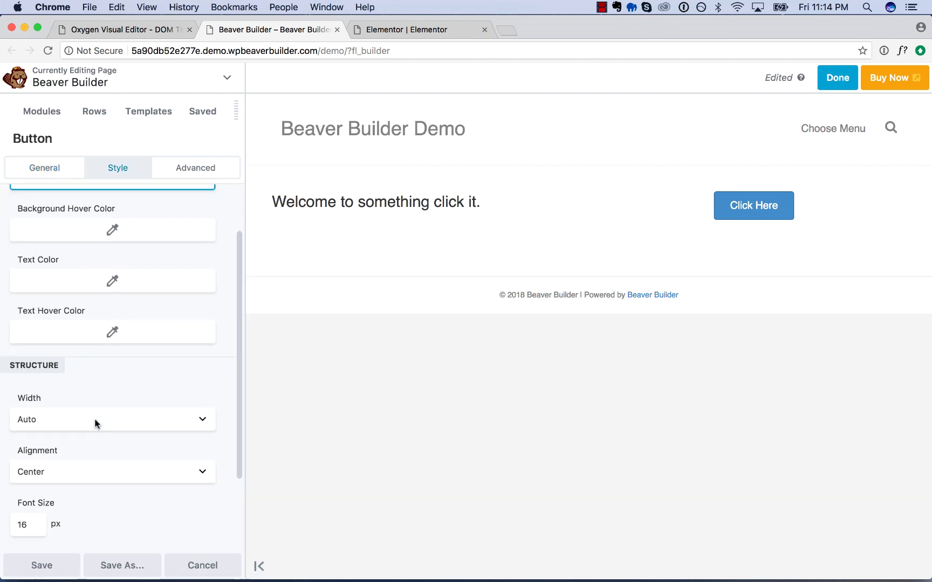
left_click(90, 474)
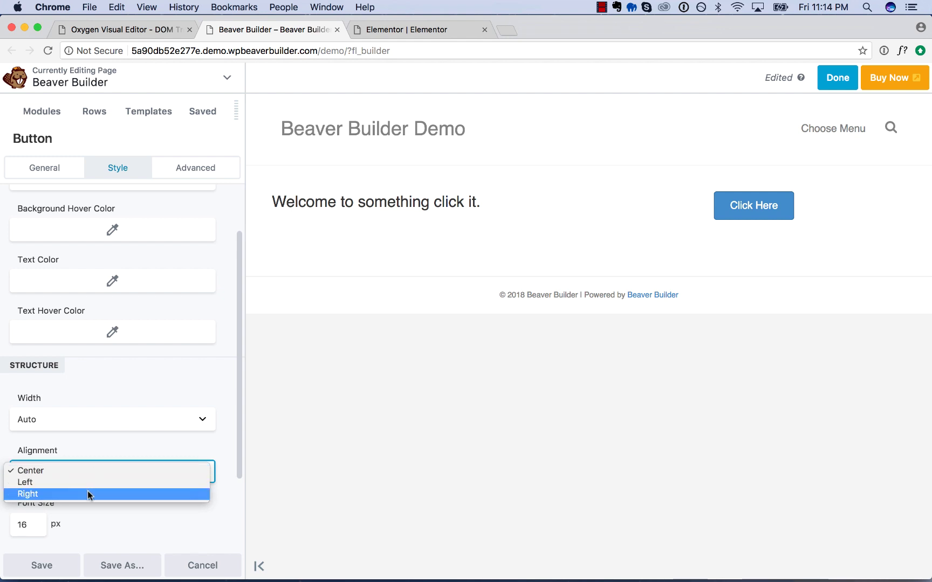
left_click(87, 490)
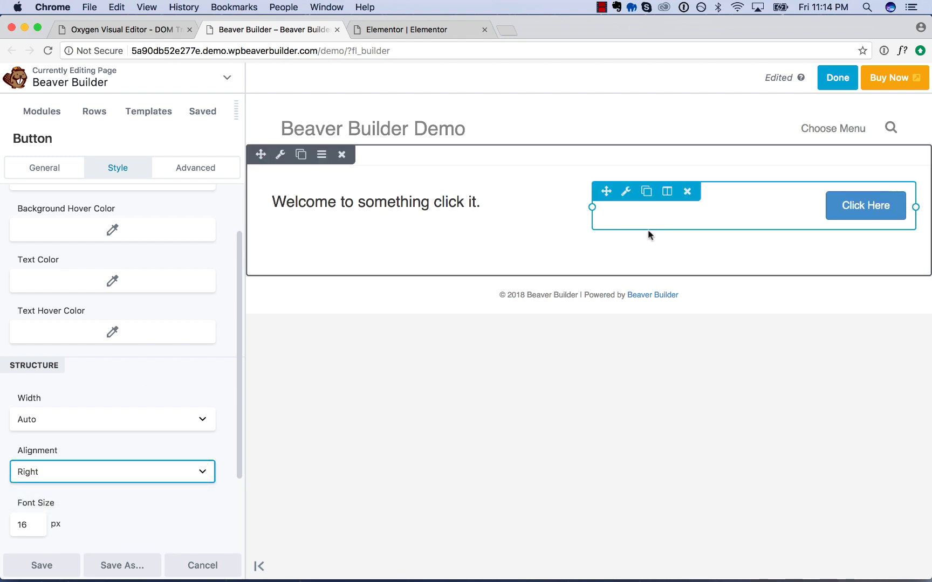
- Compare the heading and button spacing in Oxygen with the Beaver Builder layout
left_click(137, 29)
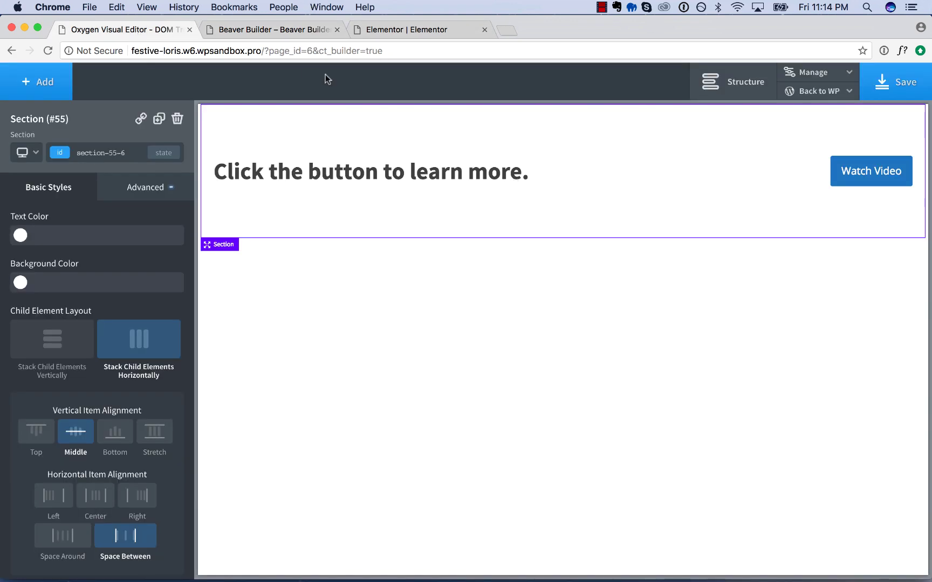
left_click(297, 35)
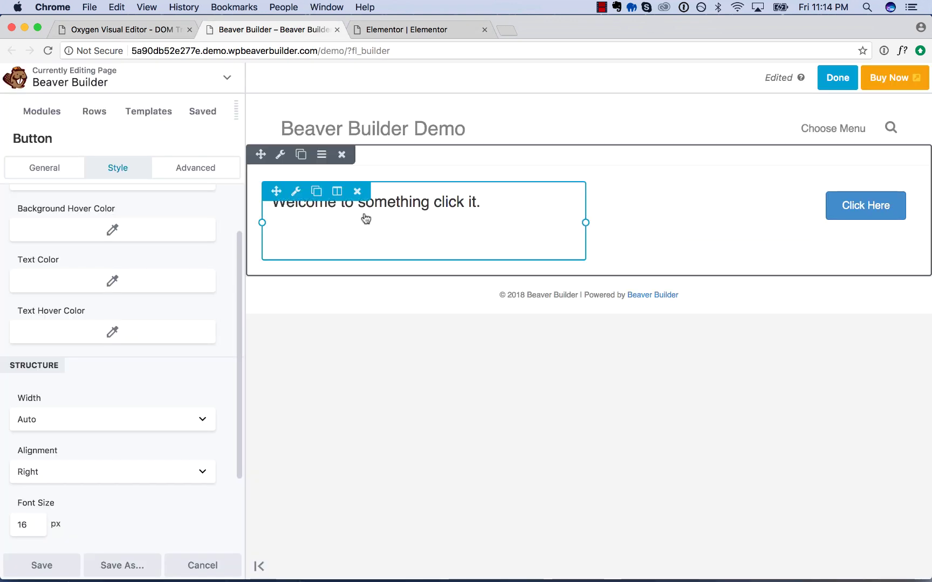
- Switch to Oxygen, set the heading's font size to 96 px and replace its text with "Learn more"
left_click(144, 27)
left_click(441, 183)
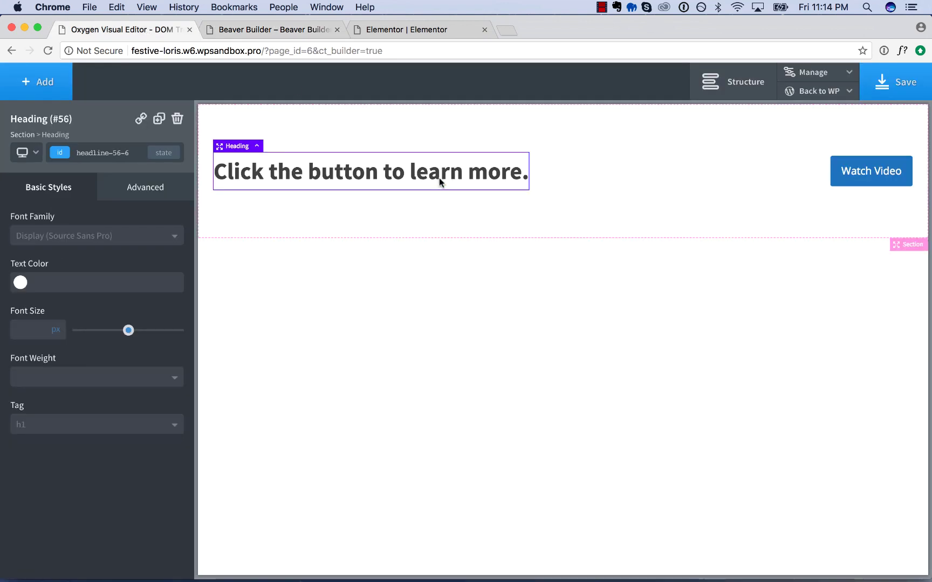
left_click(45, 330)
type("96")
triple_click(358, 306)
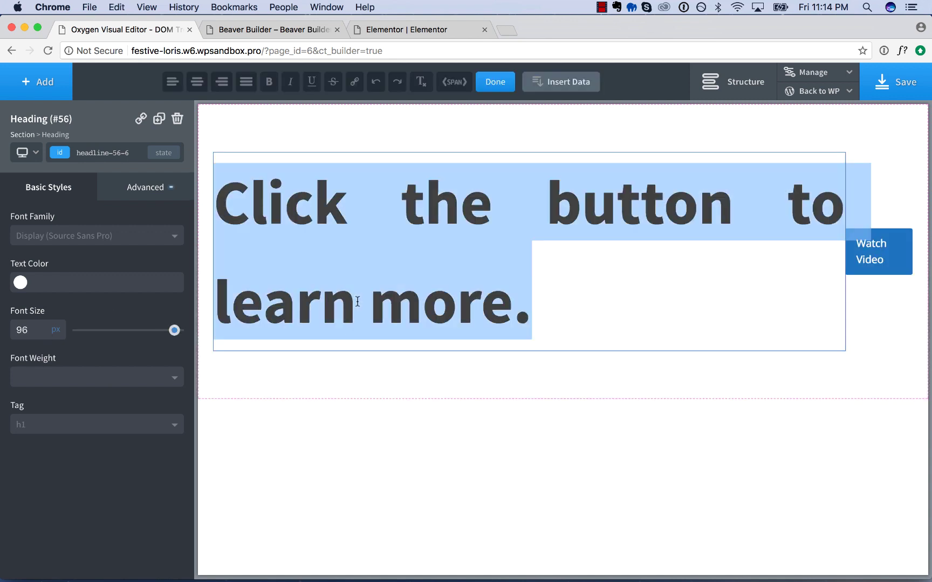
type("Learn more")
- Try the Space Around horizontal item alignment on the section and set it to Center
left_click(658, 278)
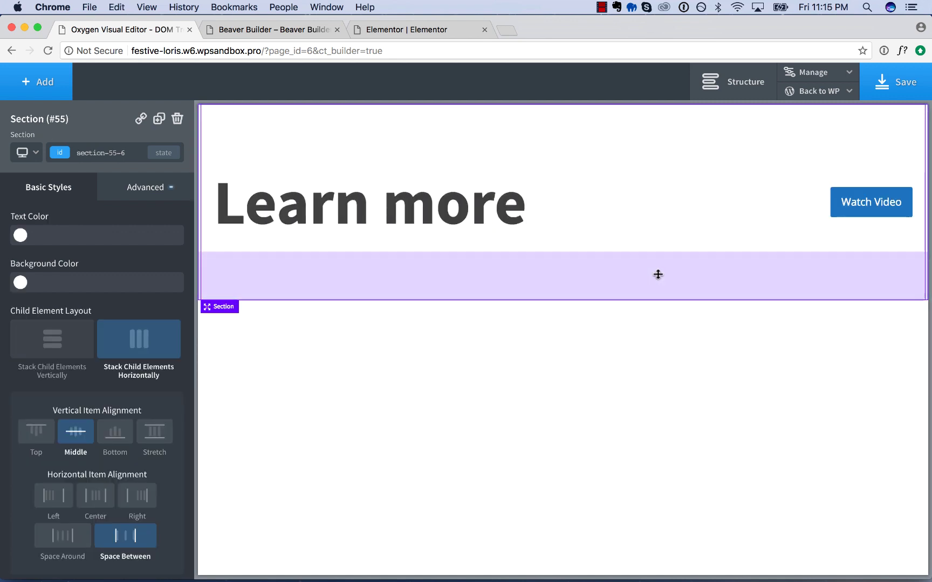
left_click(74, 546)
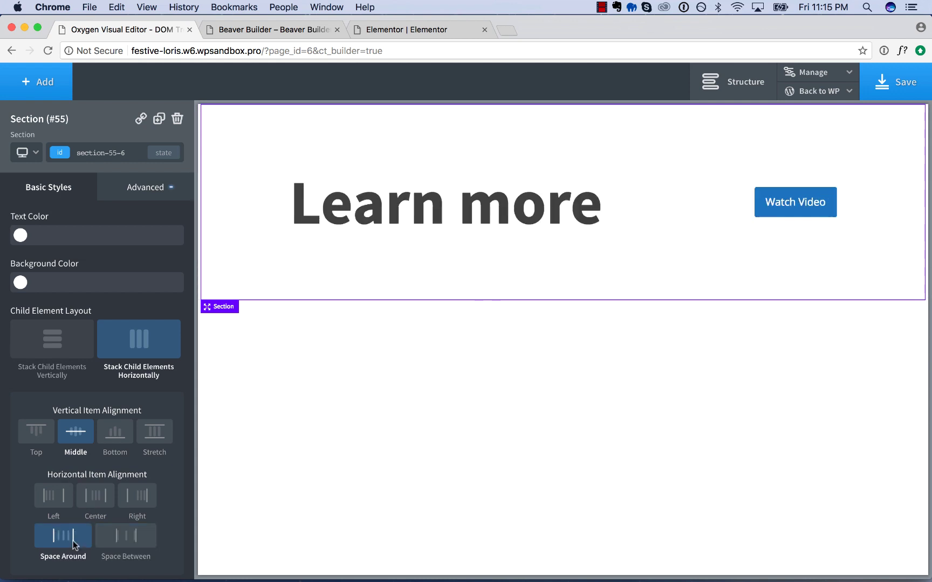
left_click(99, 501)
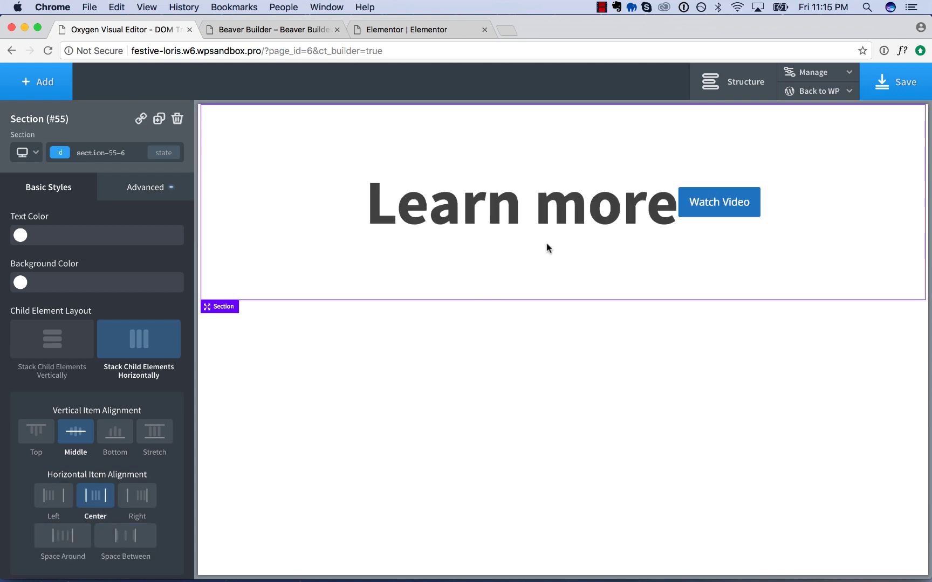
- Add a left margin to the Watch Video button so a gap separates it from the heading
left_click(610, 218)
left_click(678, 205)
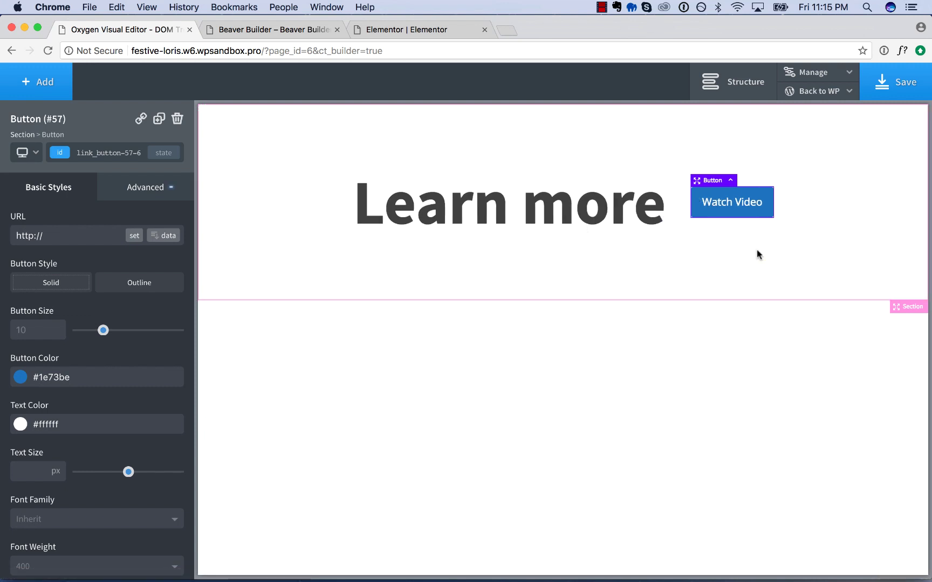
- Try the Top vertical item alignment on the section and return it to Middle
left_click(747, 223)
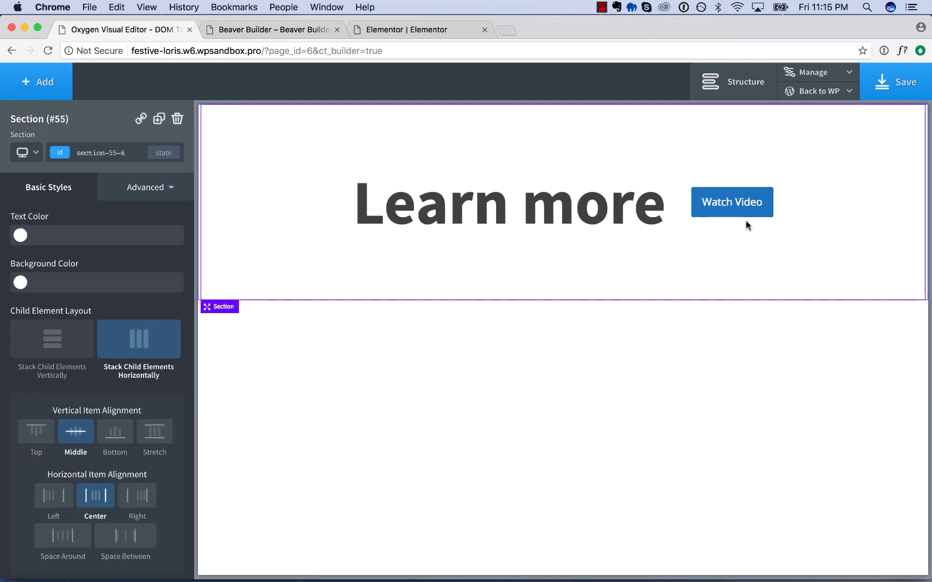
left_click(33, 434)
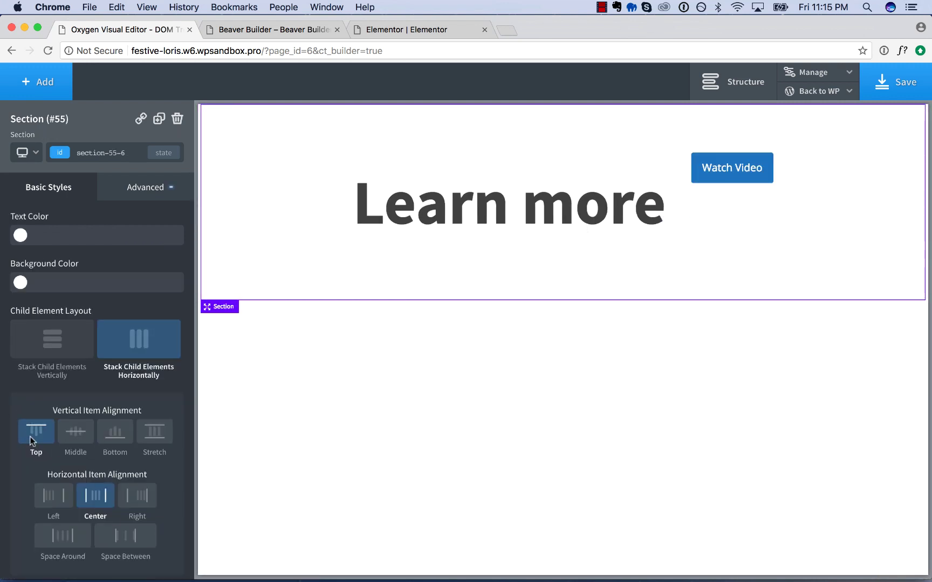
left_click(75, 438)
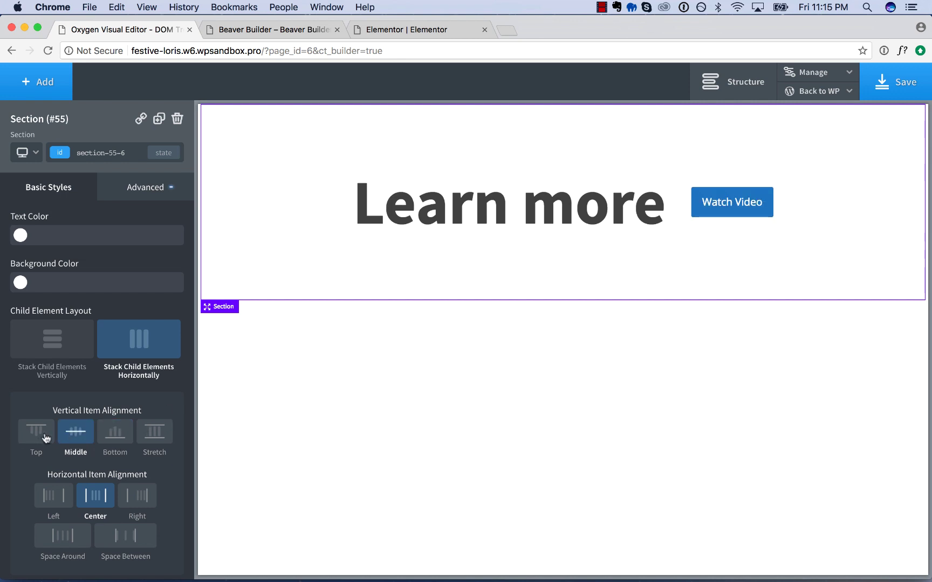
- Switch to Beaver Builder and examine the heading column's Style and Advanced settings for a vertical alignment option
left_click(246, 30)
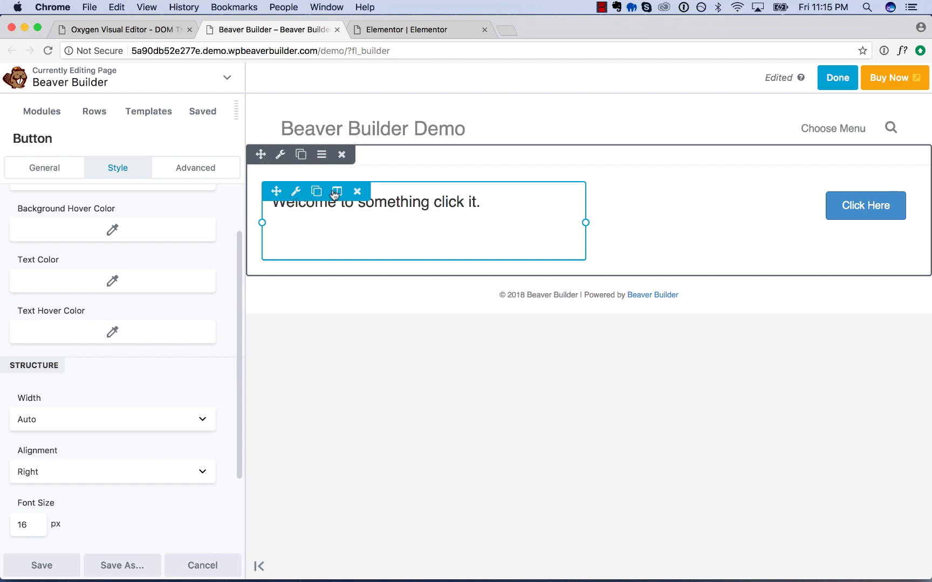
mouse_move(335, 193)
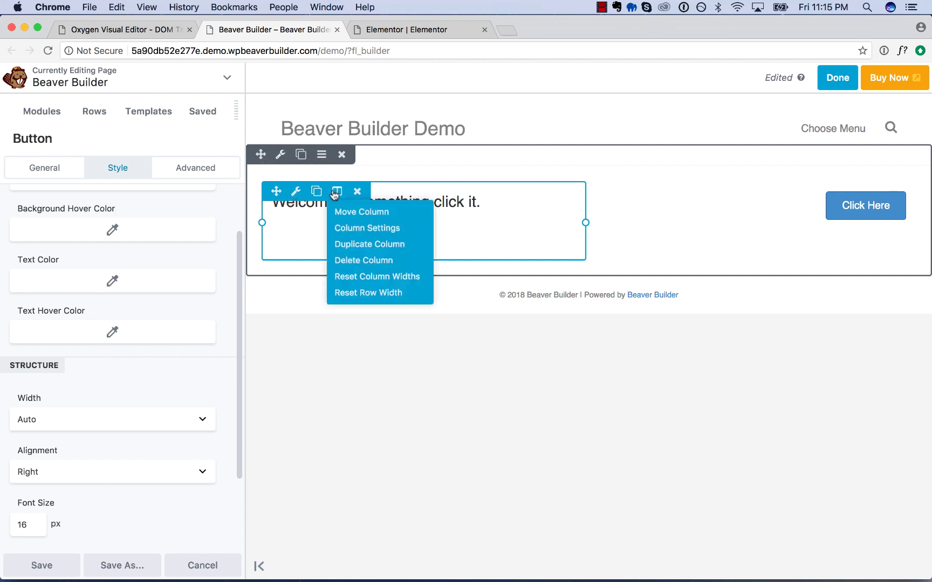
left_click(358, 228)
scroll(173, 313, "down", 1)
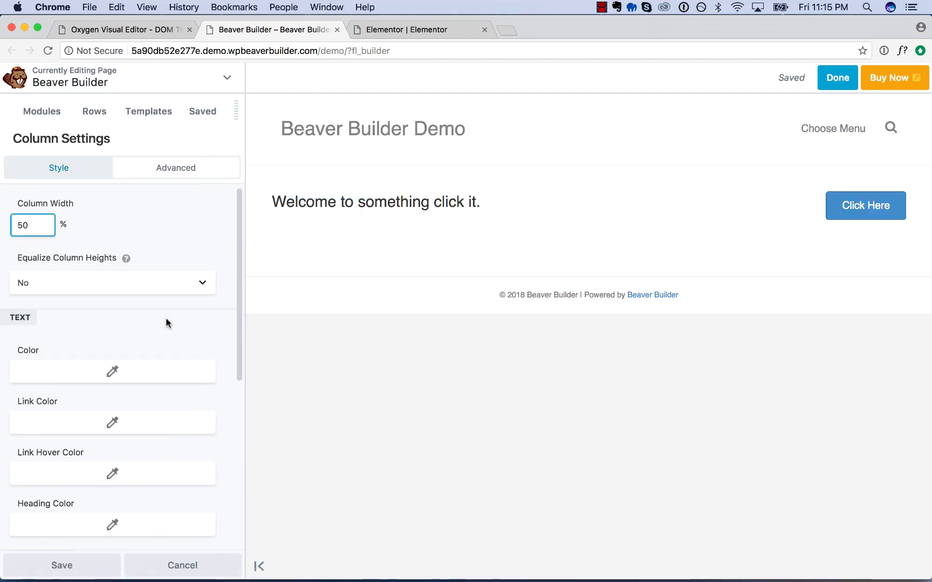
left_click(152, 276)
left_click(141, 300)
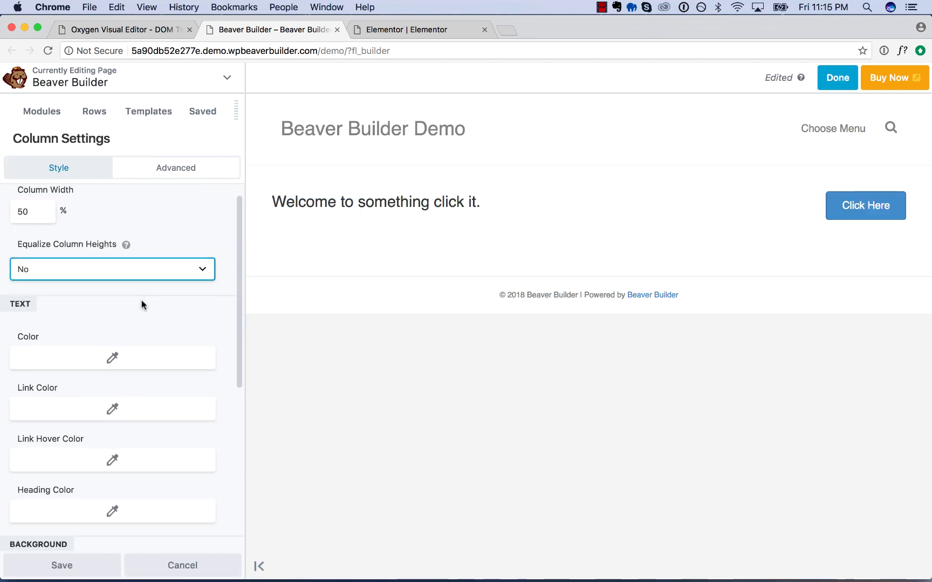
scroll(141, 302, "down", 6)
scroll(137, 340, "down", 1)
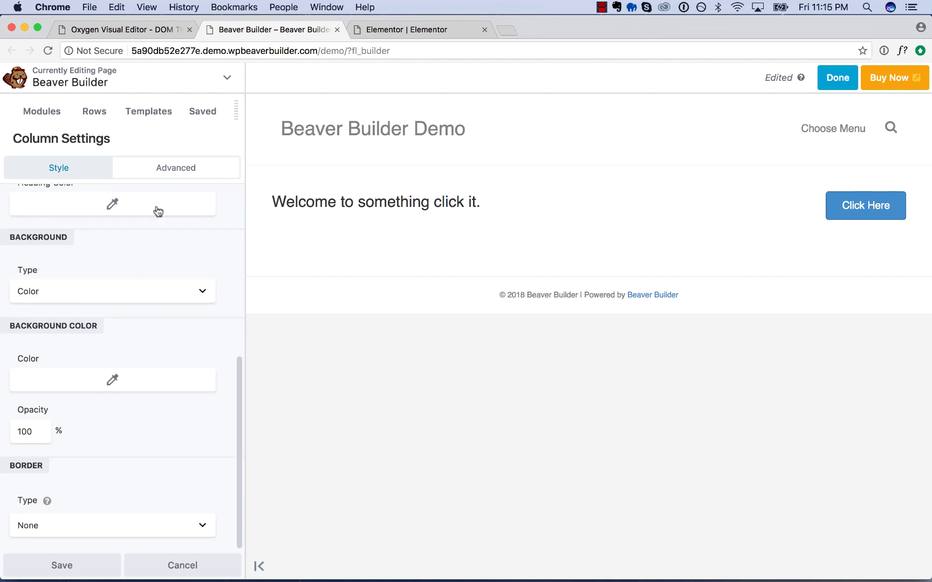
left_click(163, 167)
scroll(148, 370, "down", 6)
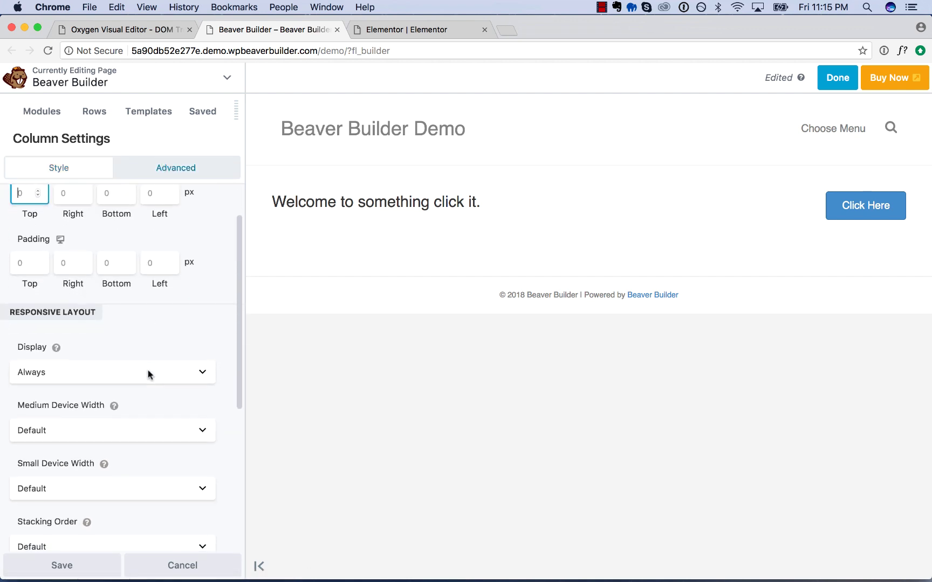
scroll(148, 378, "up", 6)
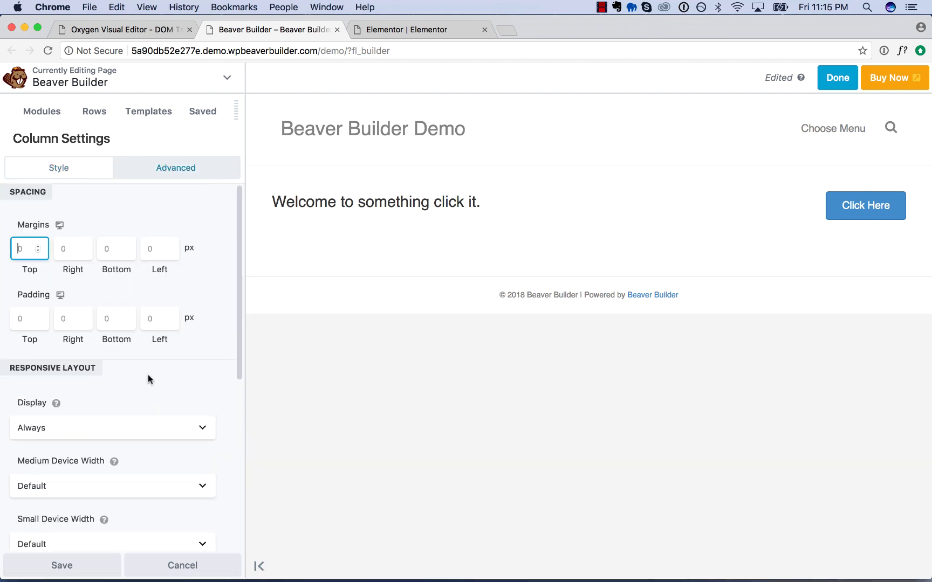
left_click(72, 171)
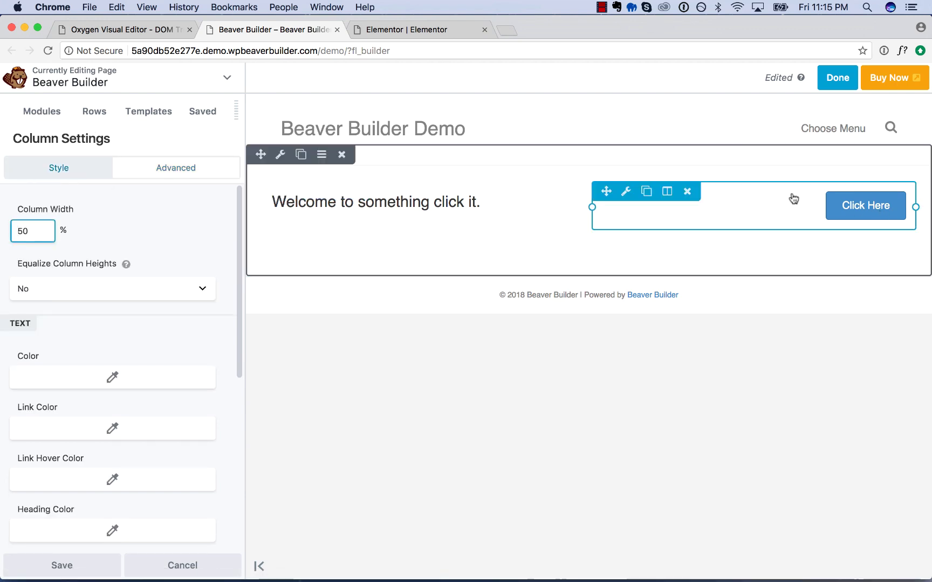
- Switch to Oxygen and reduce the "Learn more" heading's font size to 42 px
left_click(116, 27)
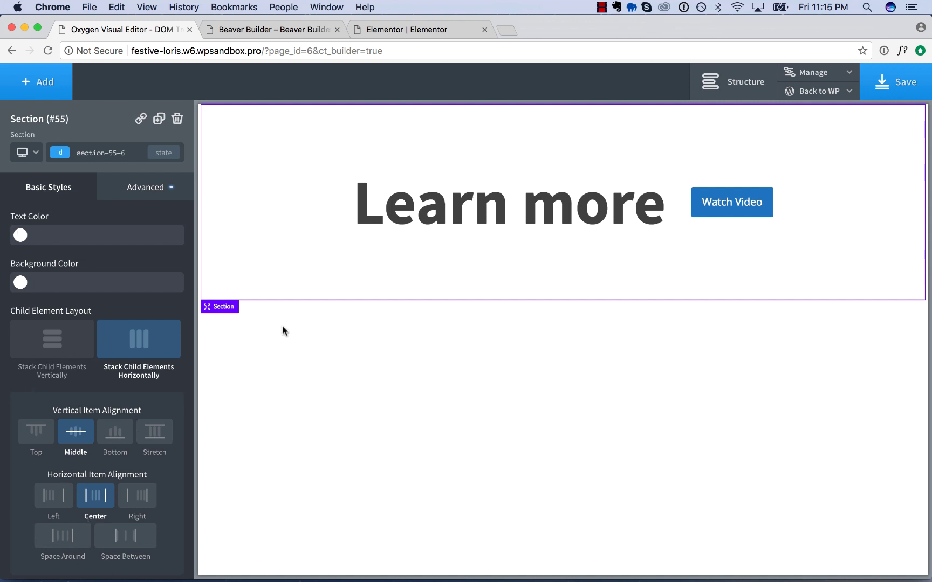
left_click(475, 213)
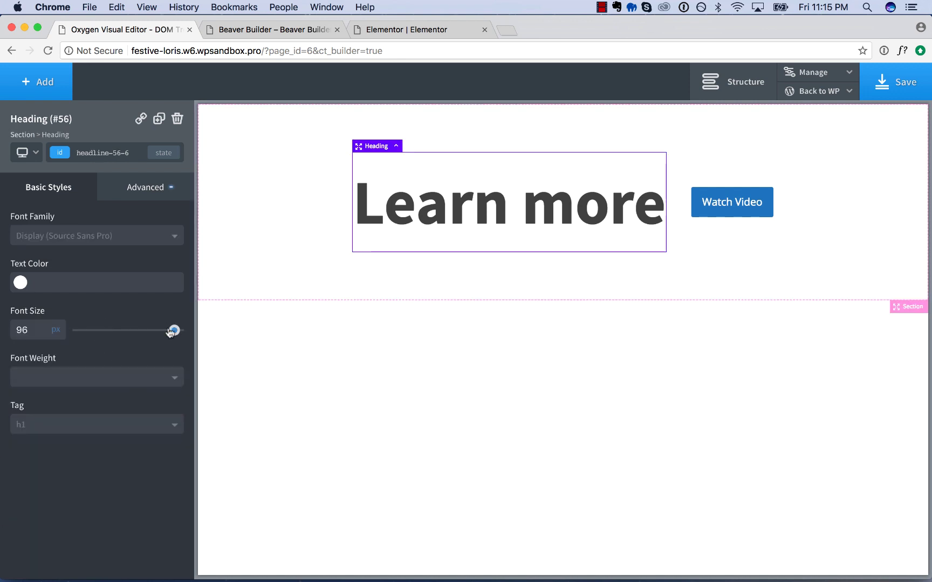
left_click_drag(174, 330, 120, 330)
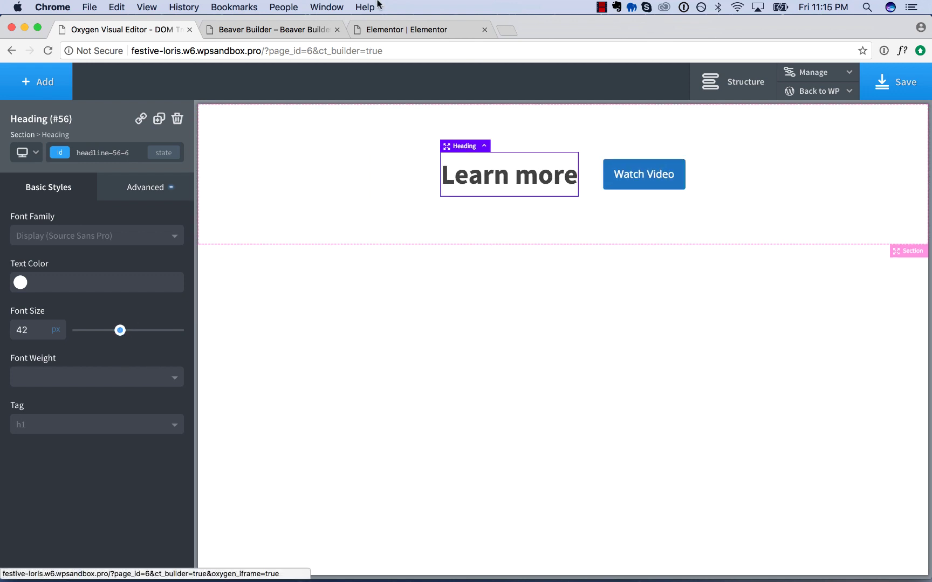
- Switch to Elementor, delete the existing heading and button section, and add a new section with two equal columns
left_click(409, 29)
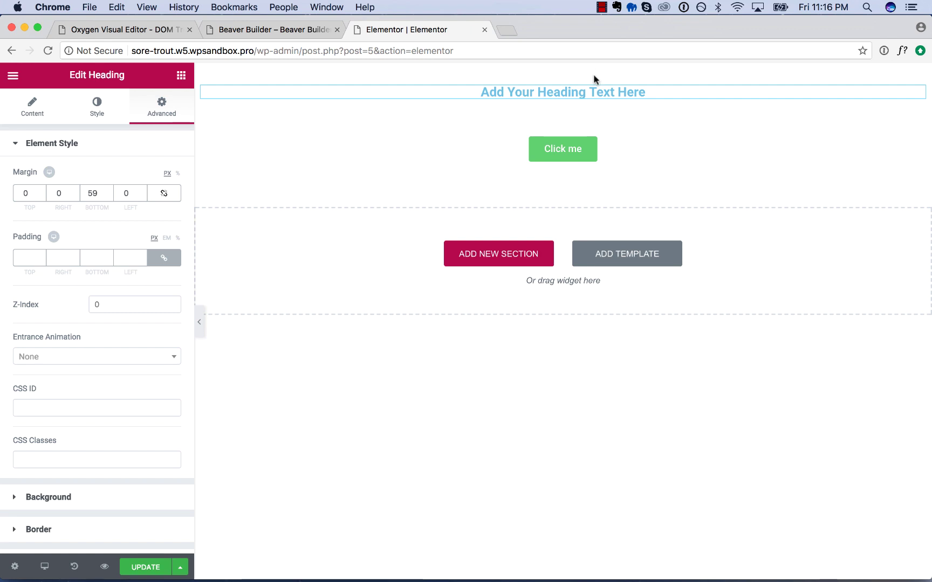
left_click(595, 71)
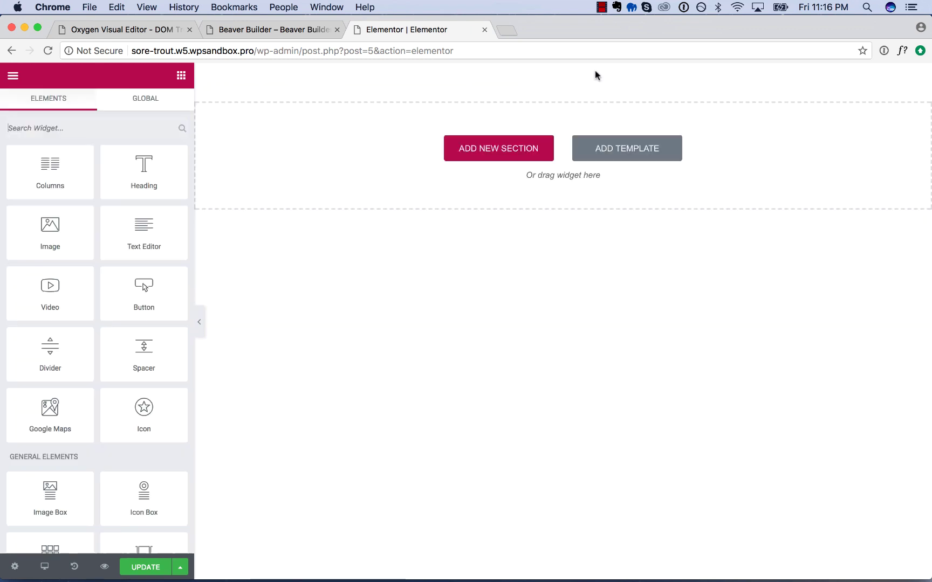
left_click(524, 152)
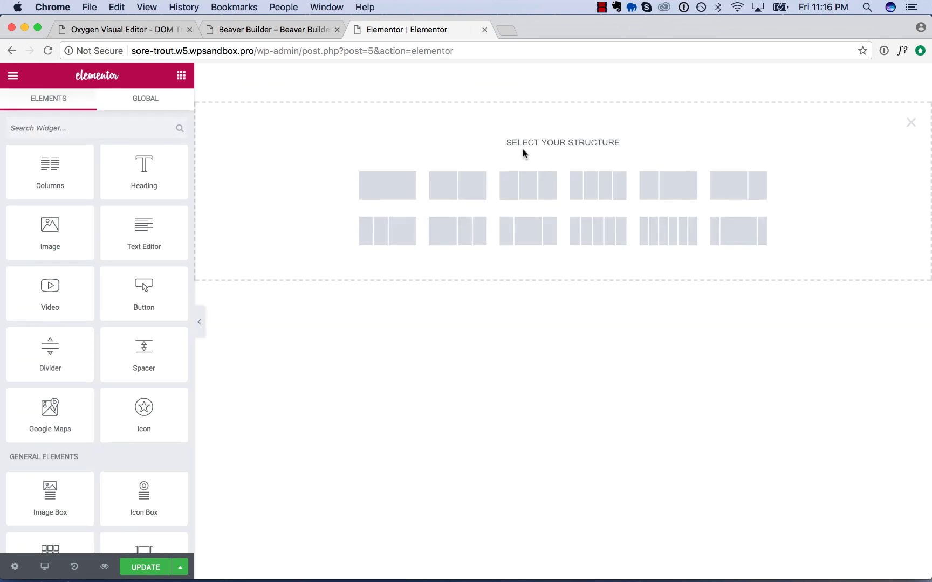
left_click(452, 184)
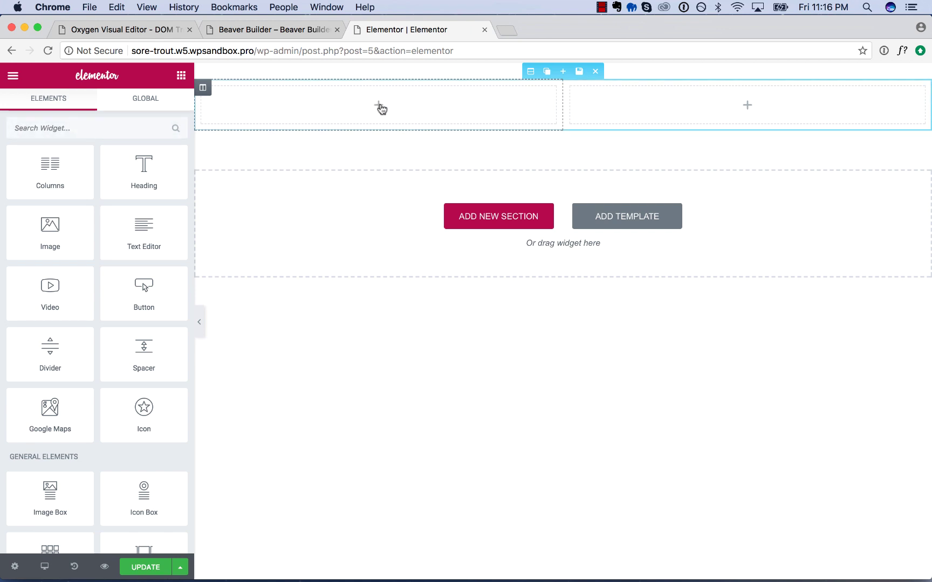
- Place a Heading widget in the first column and a Button widget in the second column
left_click_drag(144, 171, 395, 100)
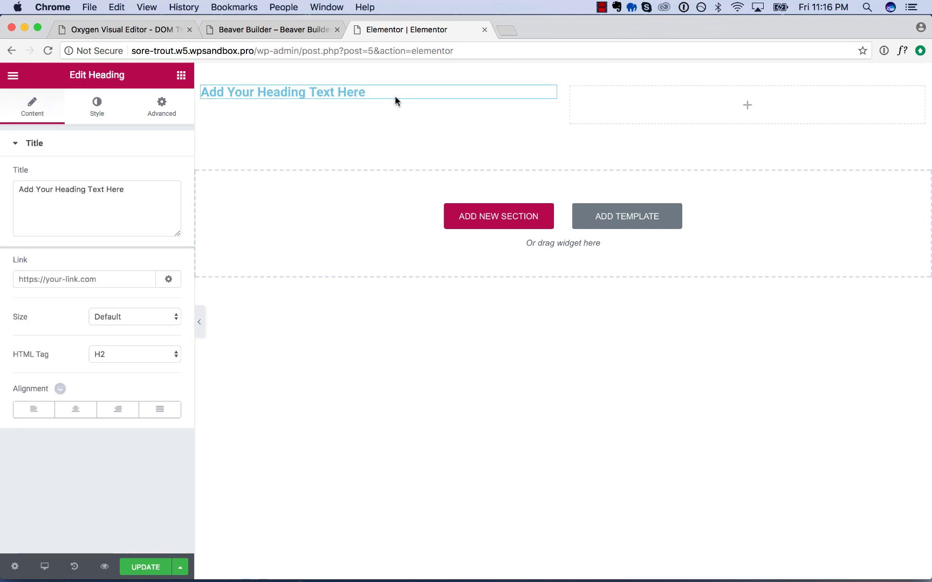
left_click(748, 106)
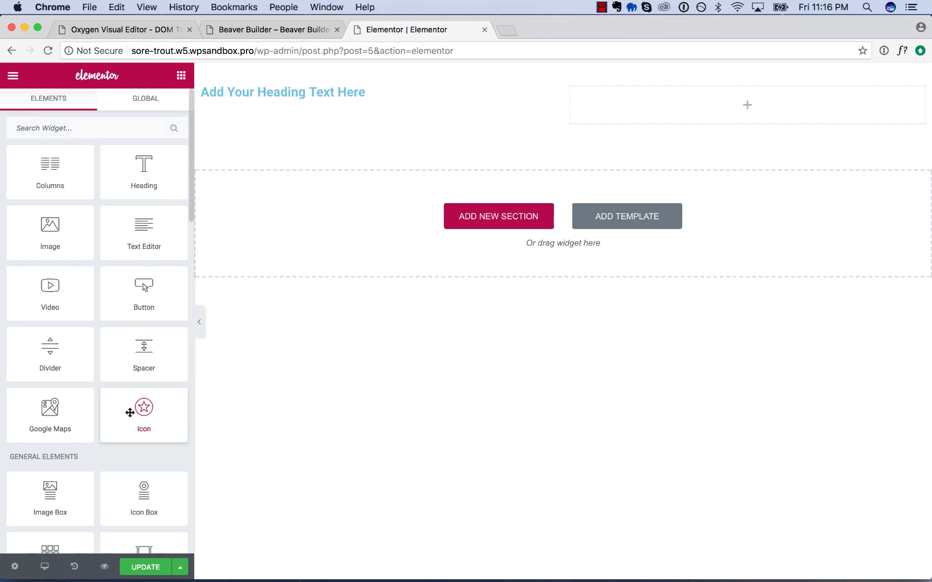
left_click_drag(144, 286, 742, 104)
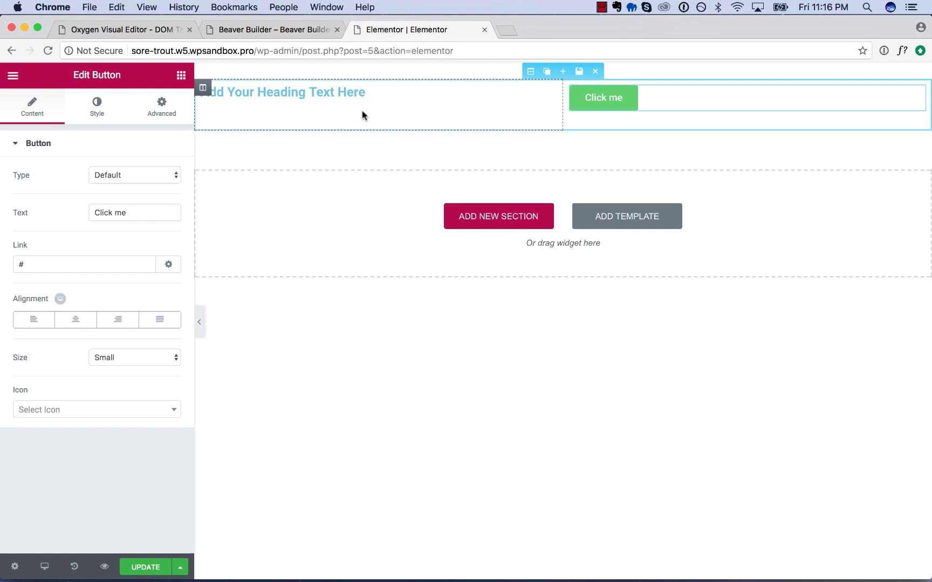
- Set the two-column section's content position to Middle and align the "Click me" button to the right of its column
left_click(161, 106)
left_click(288, 92)
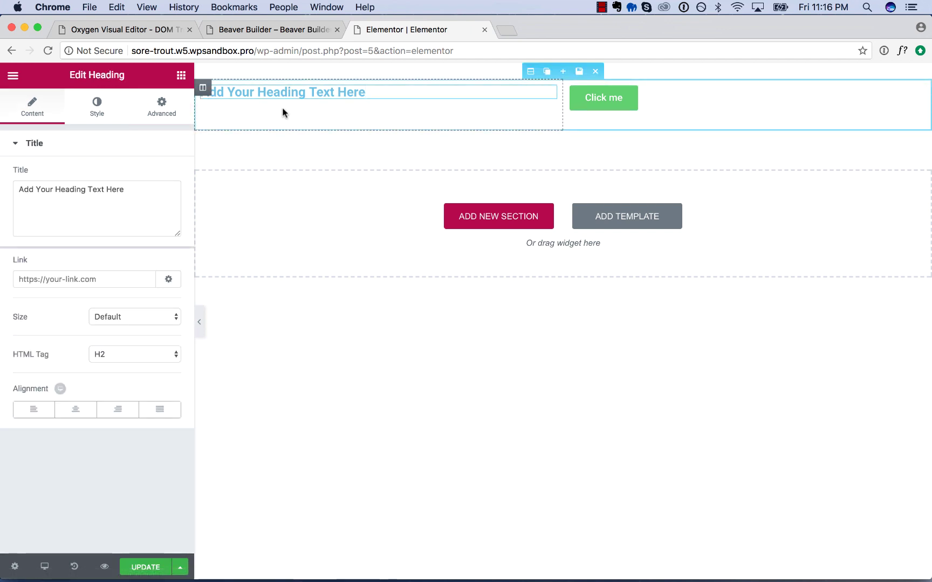
left_click(532, 72)
left_click(466, 92)
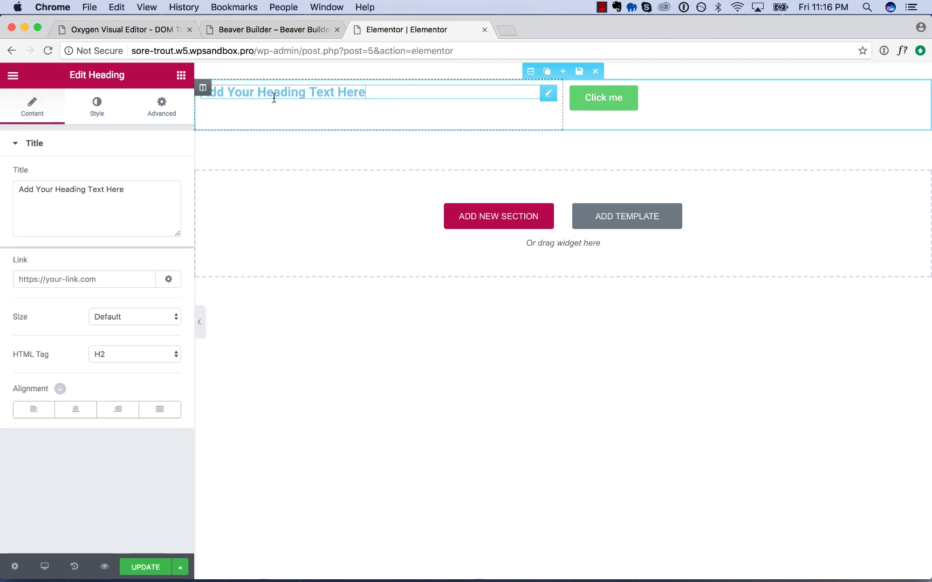
left_click(529, 72)
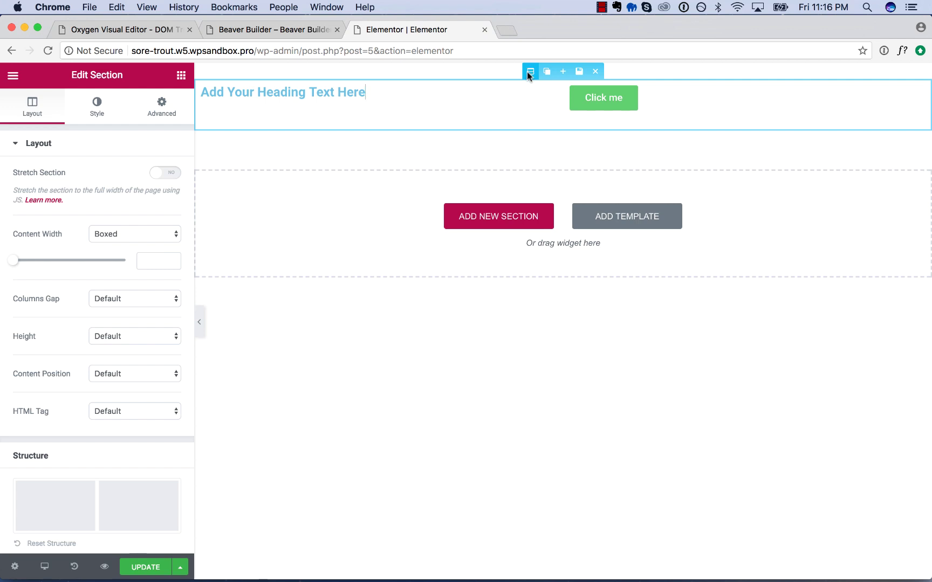
scroll(75, 330, "down", 3)
left_click(132, 314)
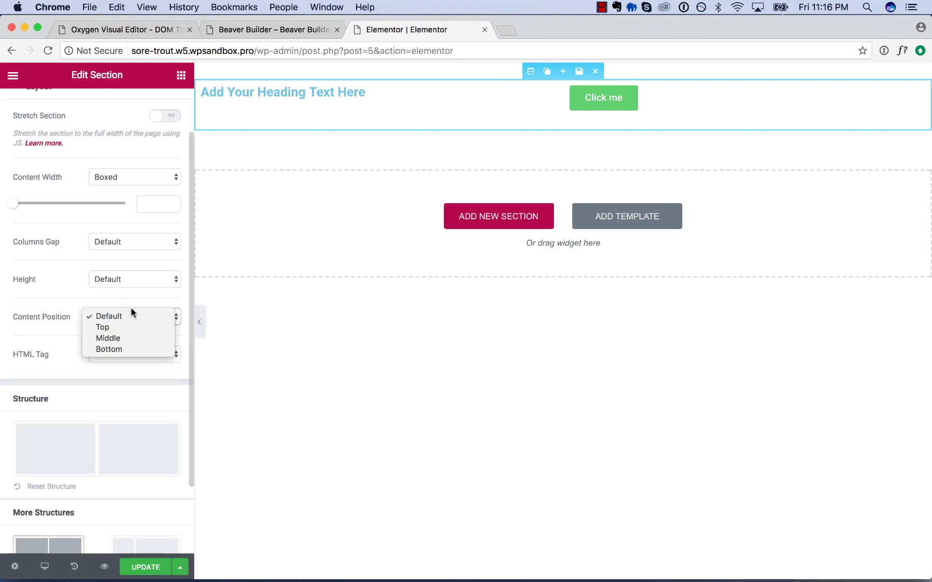
left_click(128, 337)
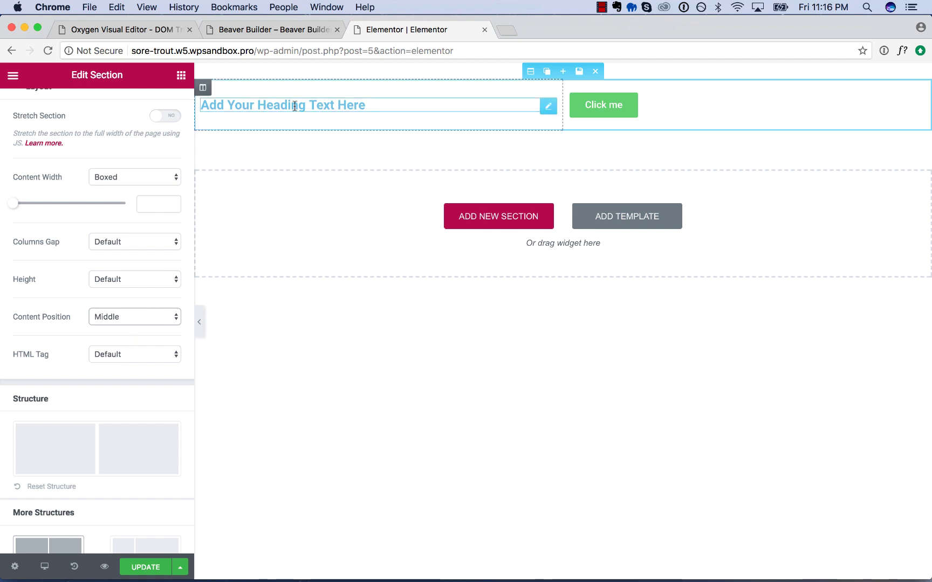
left_click(691, 108)
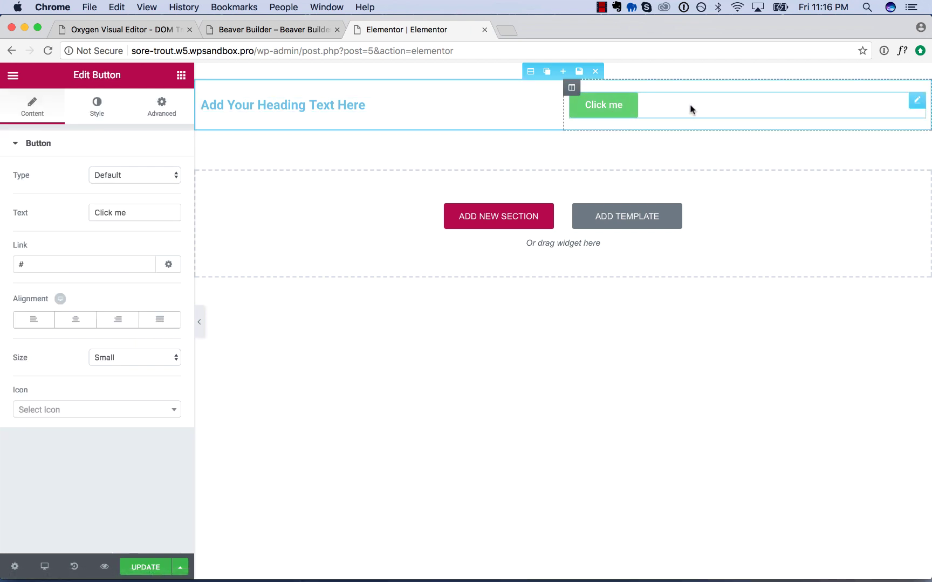
left_click(120, 321)
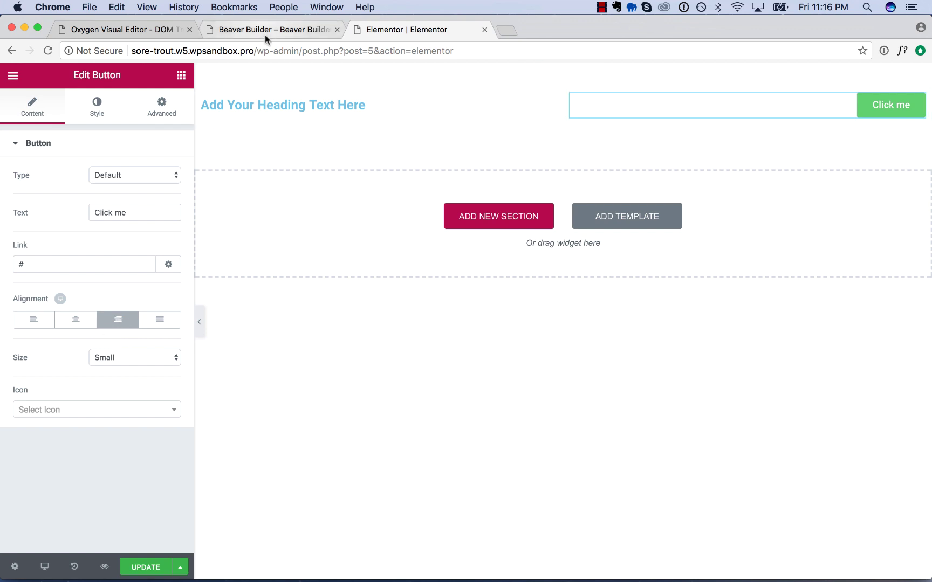
- Switch to Oxygen, try the Top and Bottom vertical item alignments on the section, and return it to Middle
left_click(121, 33)
left_click(326, 174)
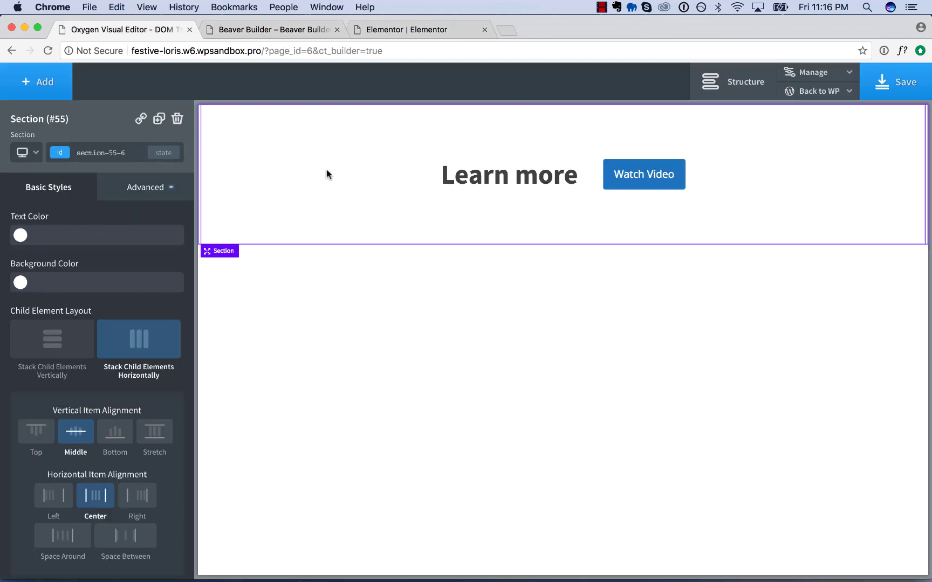
left_click(53, 438)
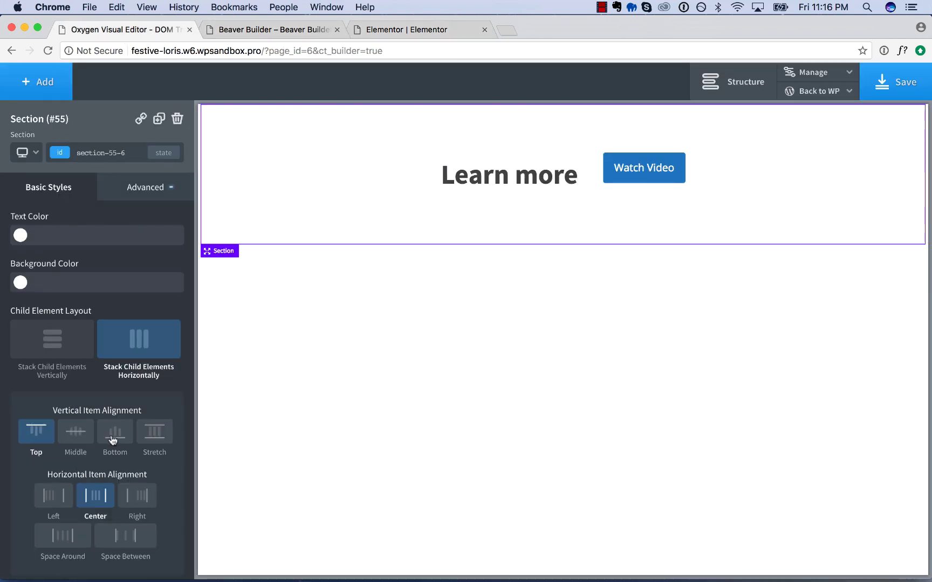
left_click(114, 434)
left_click(76, 436)
- Try the Left and Right horizontal item alignments on the section and return it to Center
left_click(58, 502)
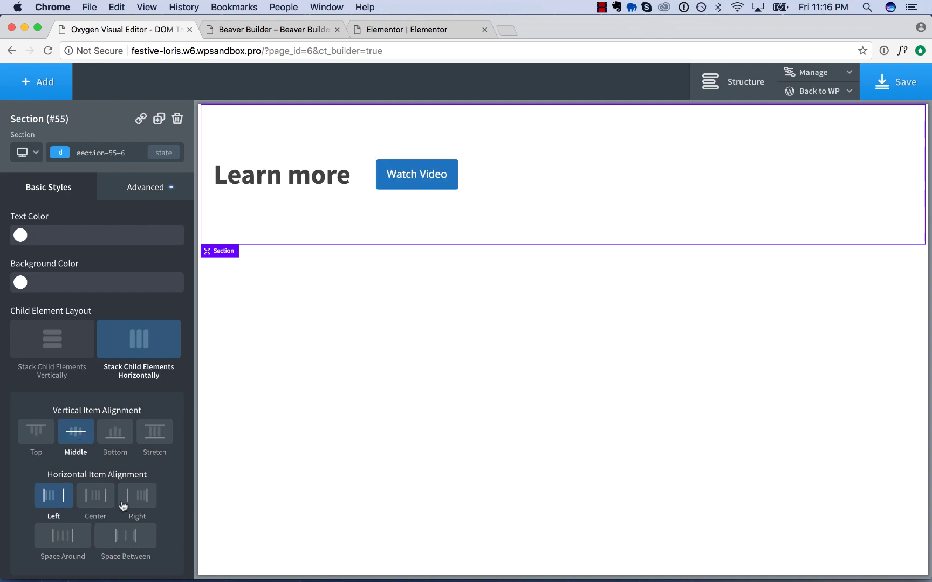
left_click(123, 503)
left_click(85, 502)
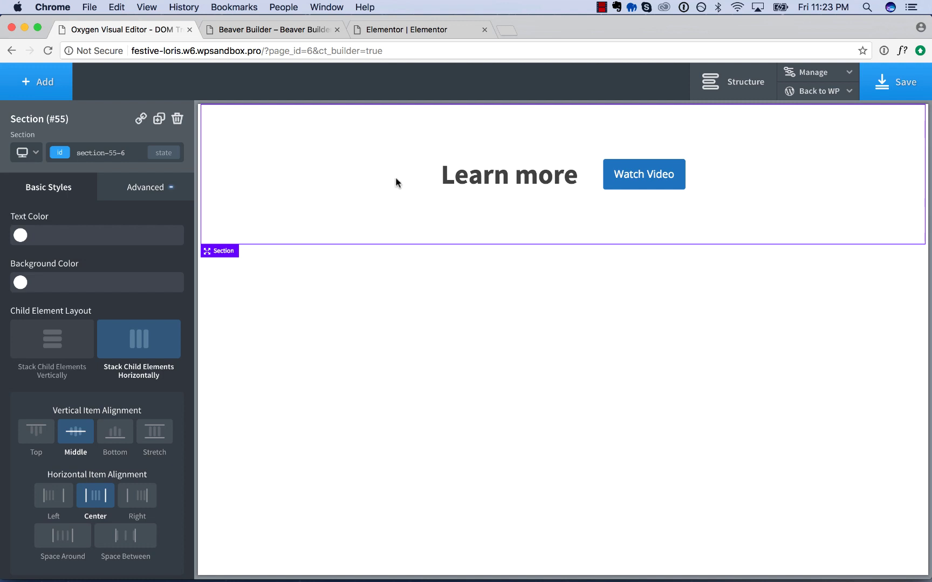
left_click(491, 174)
left_click(647, 171)
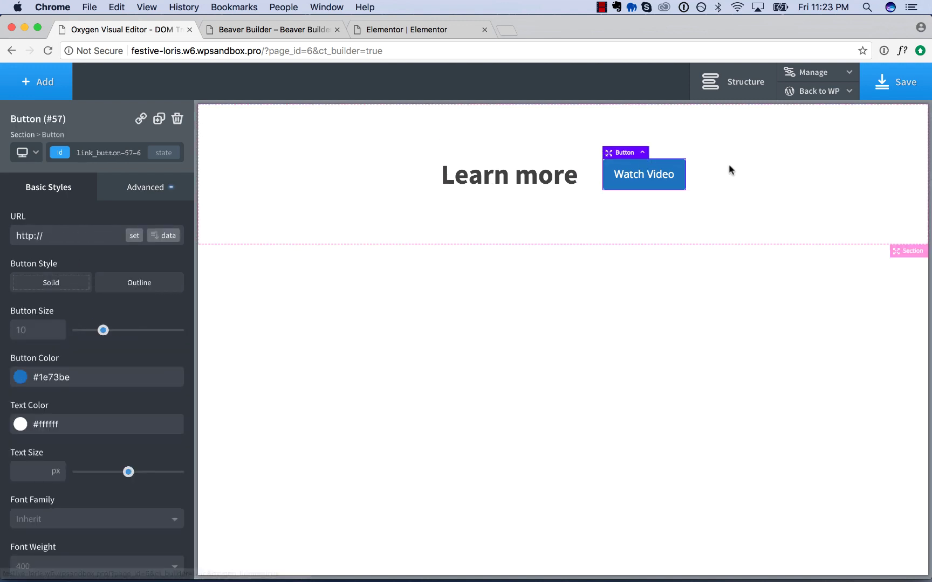
left_click(728, 169)
- Extend the heading text to read "Learn more about the thing by doing."
double_click(449, 177)
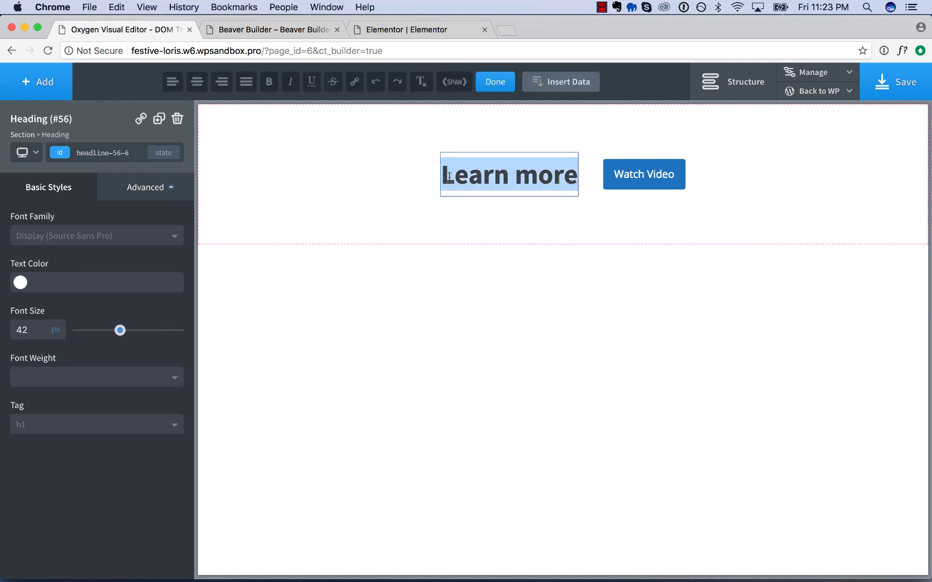
key("Right")
type("about the thi")
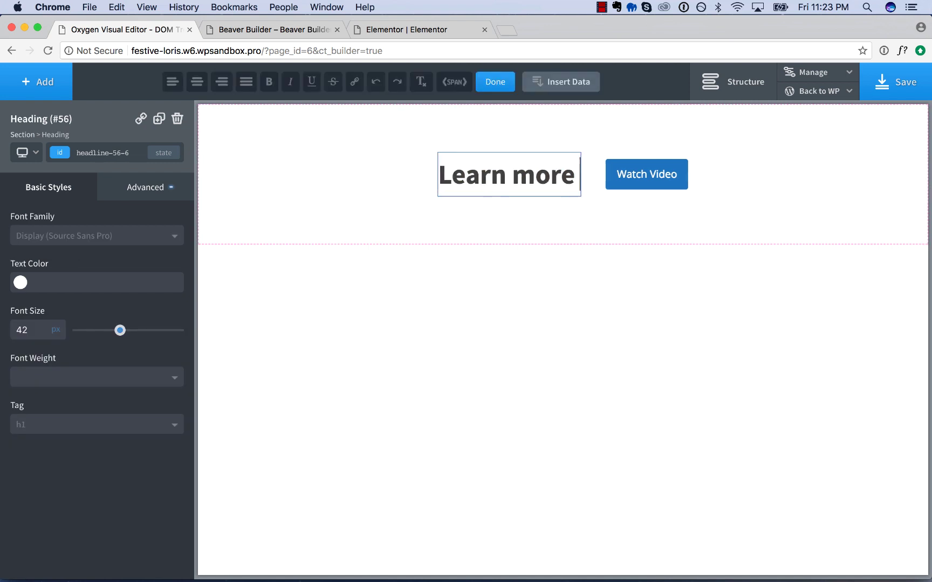
type("ng")
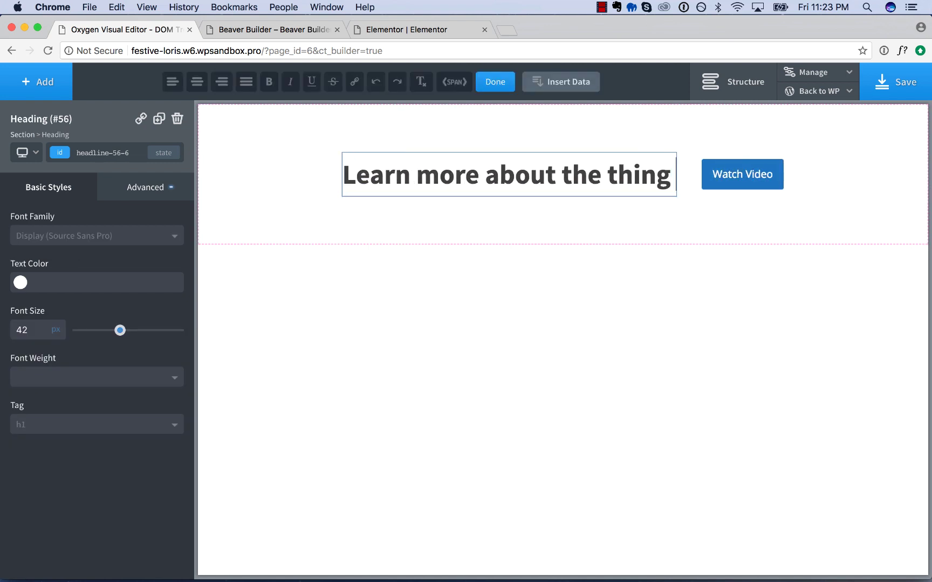
type(" by doing.")
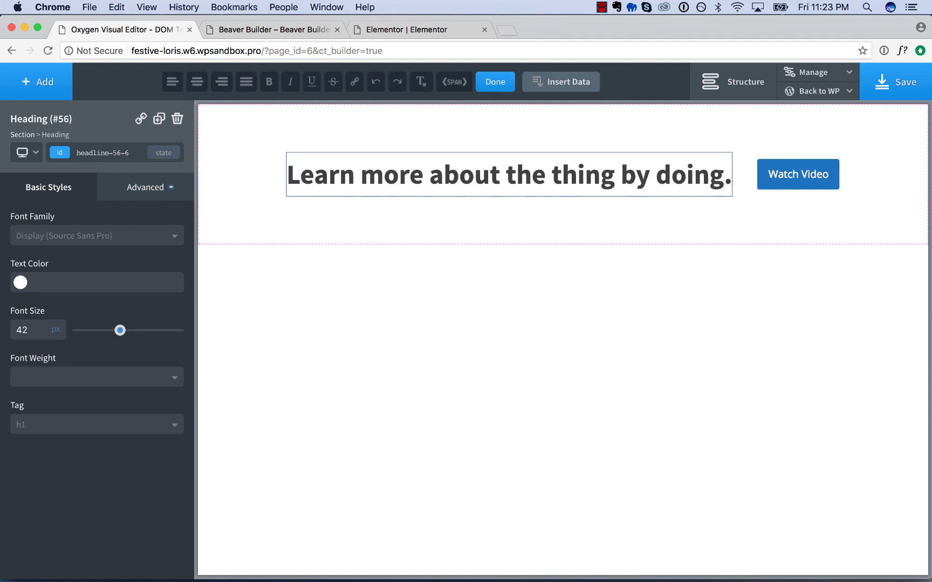
left_click(872, 171)
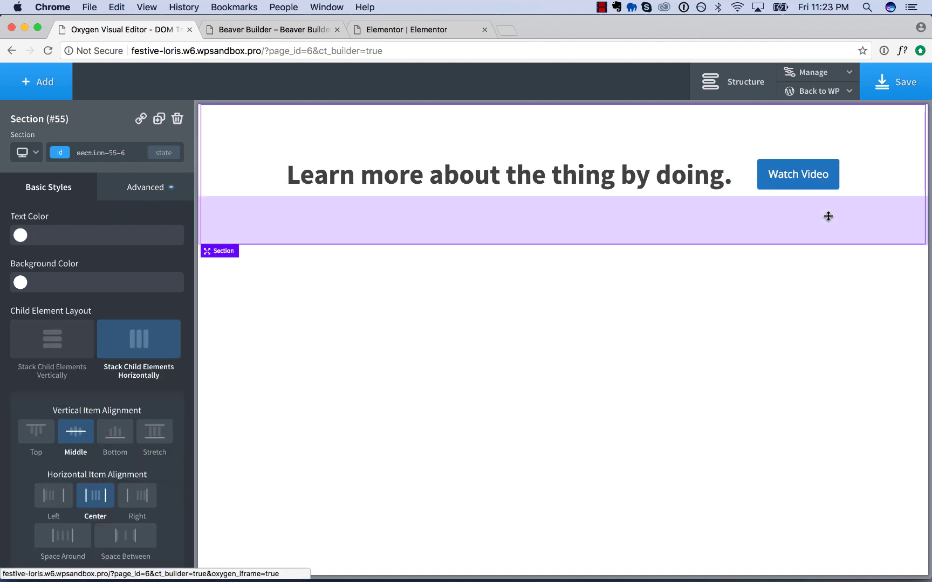
- Preview the heading and button section at the "Page container (1120px) and below" and "Less than 992px" breakpoints
left_click(789, 178)
left_click(861, 175)
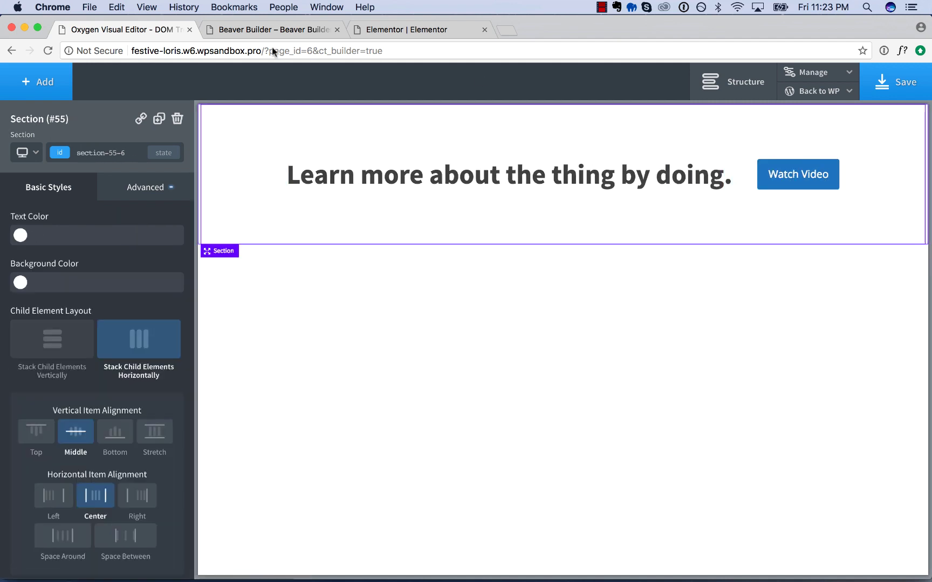
left_click(34, 150)
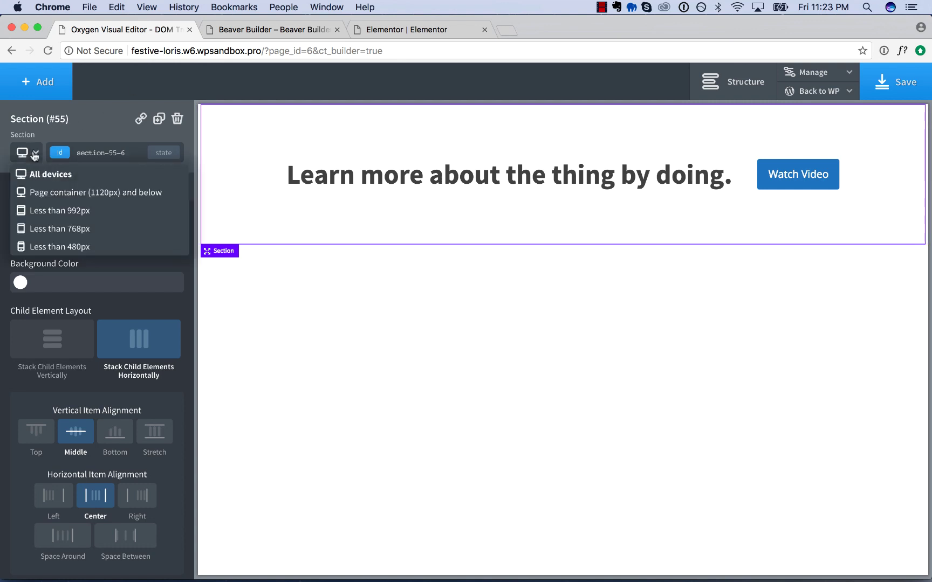
left_click(42, 192)
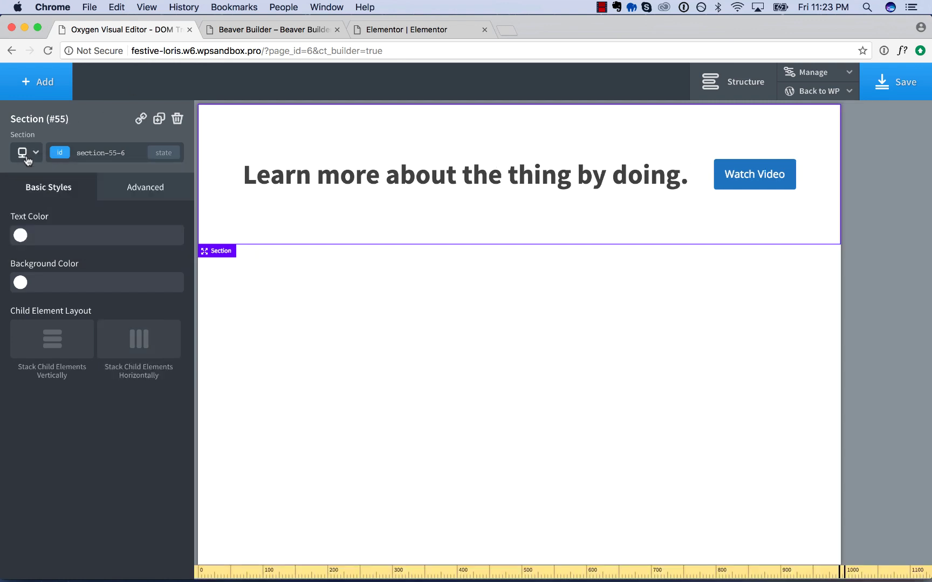
left_click(27, 156)
left_click(34, 218)
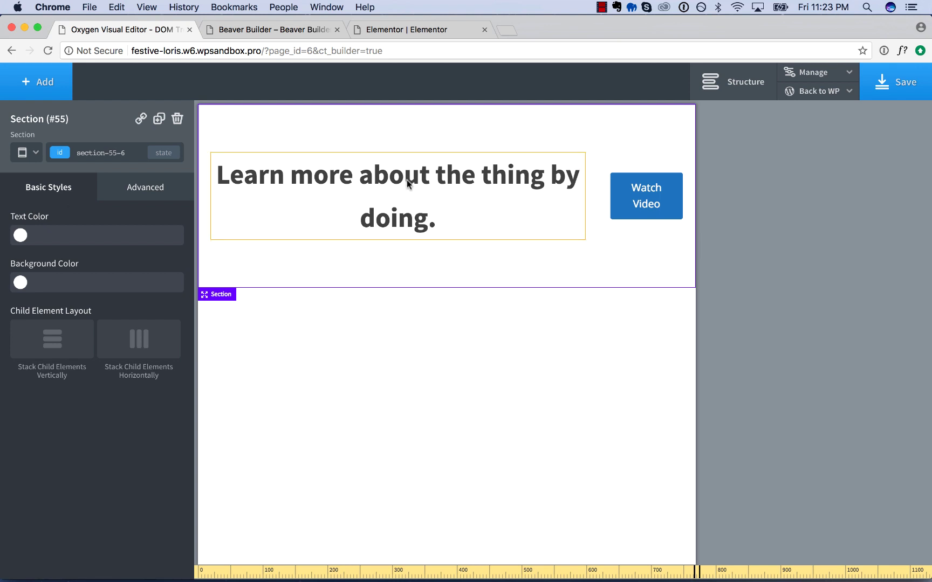
- For screens less than 992px, stack the section's child elements vertically and add a small bottom margin under the heading
left_click(23, 153)
left_click(59, 215)
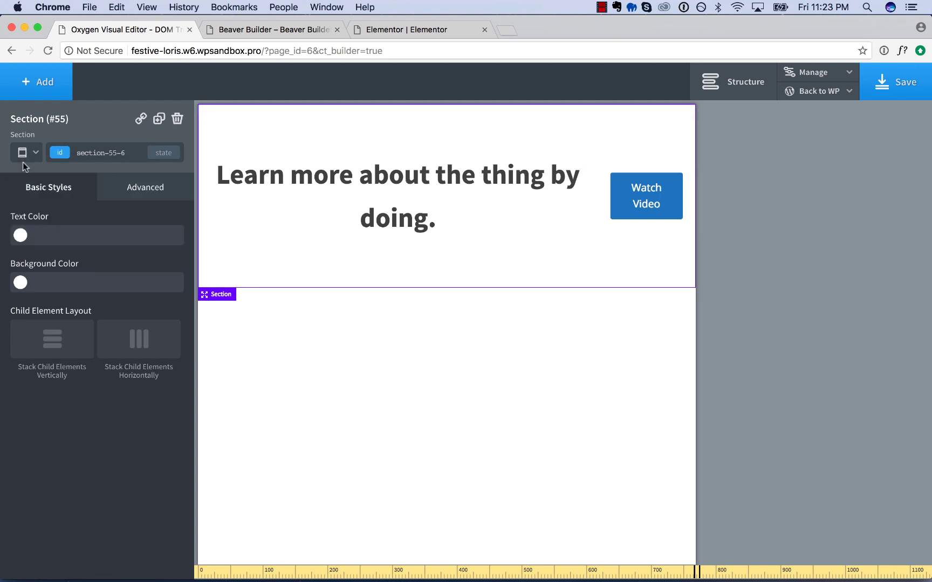
left_click(59, 338)
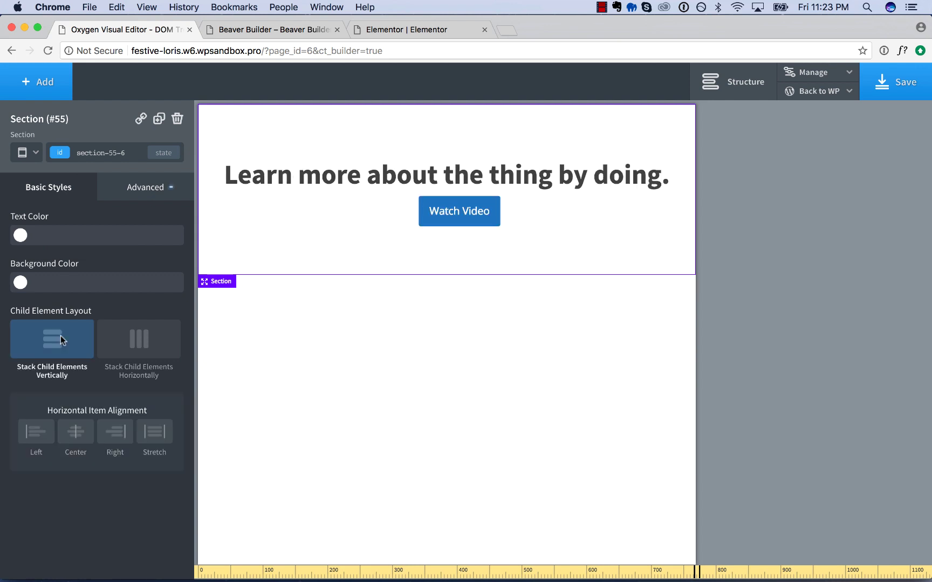
left_click(484, 178)
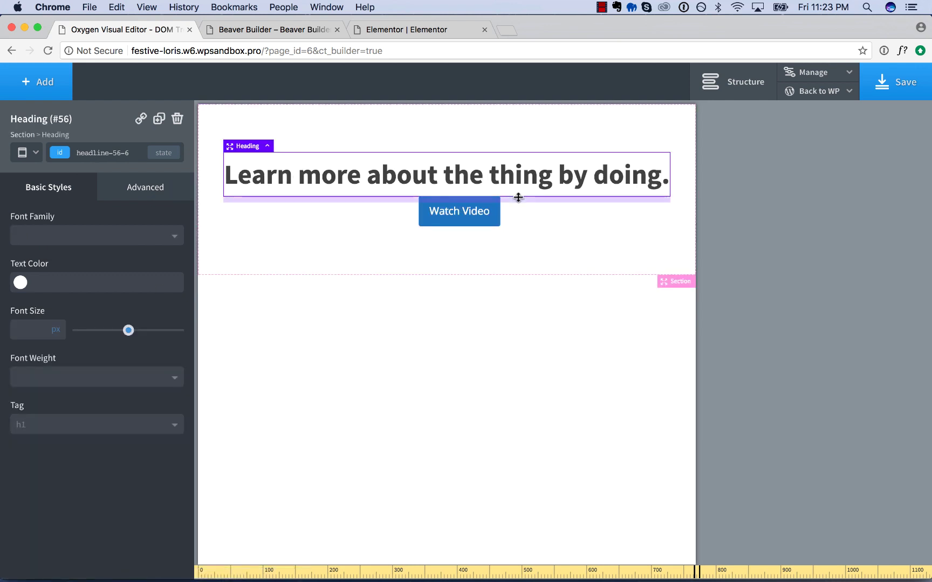
left_click_drag(518, 197, 518, 212)
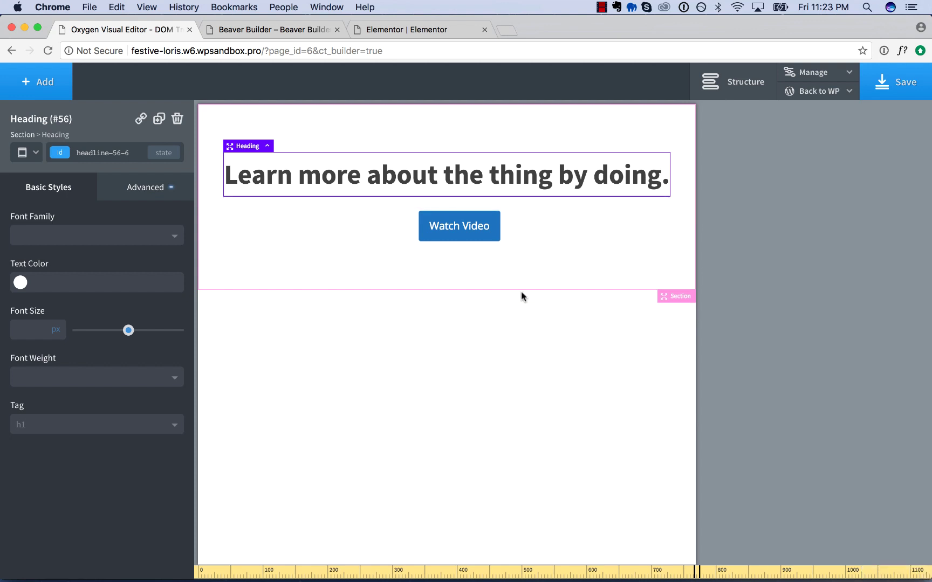
- Compare the section's layout at the "Page container (1120px) and below", "All devices" and "Less than 992px" breakpoints
left_click(22, 152)
left_click(35, 192)
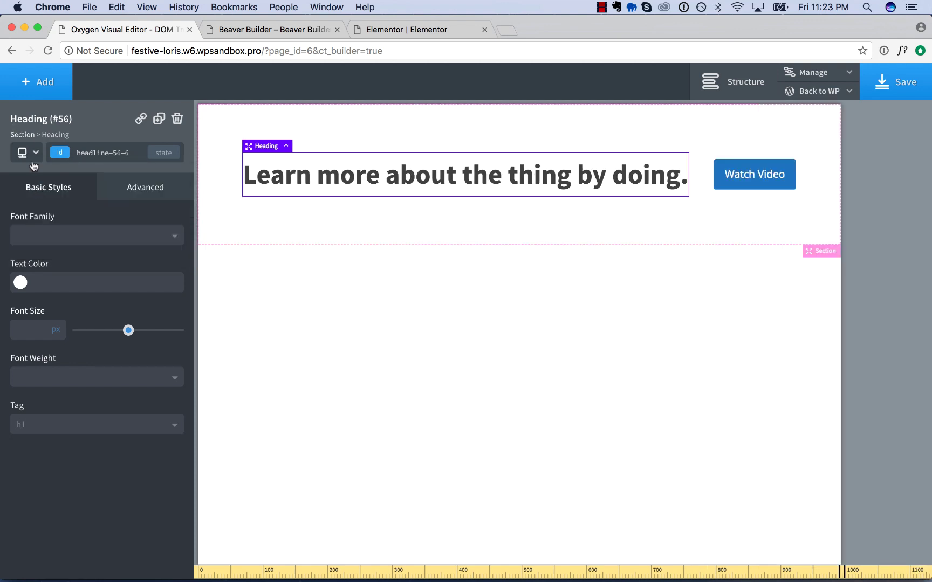
left_click(33, 154)
left_click(38, 175)
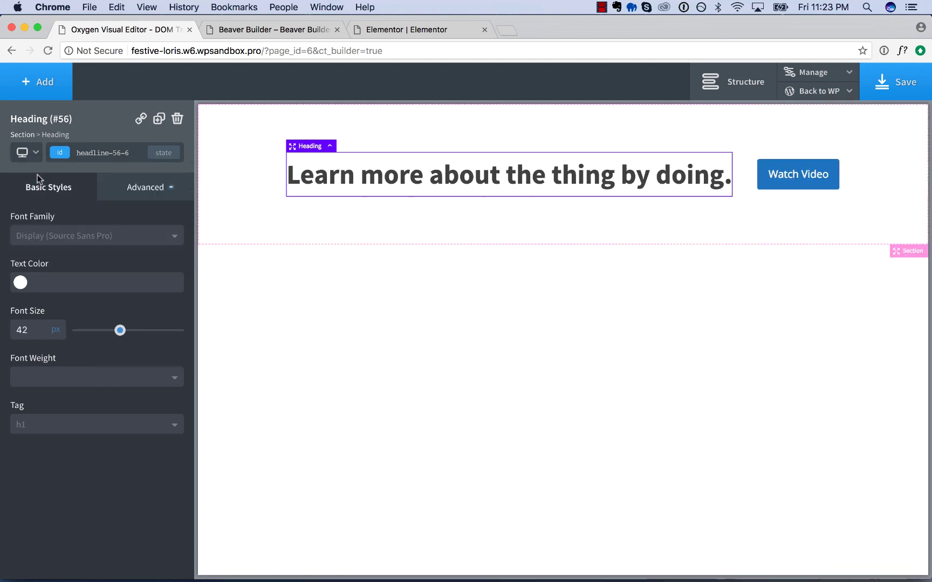
left_click(238, 168)
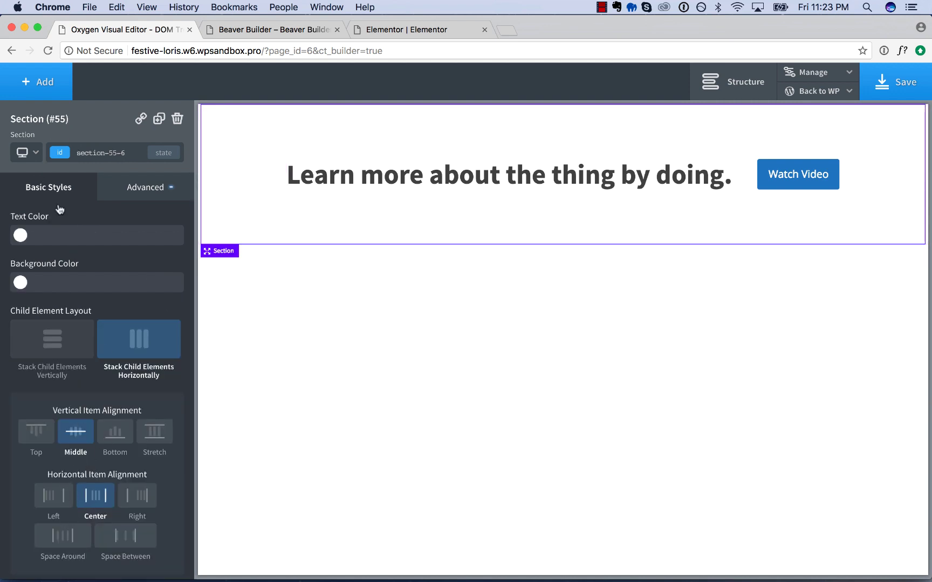
left_click(32, 156)
left_click(44, 192)
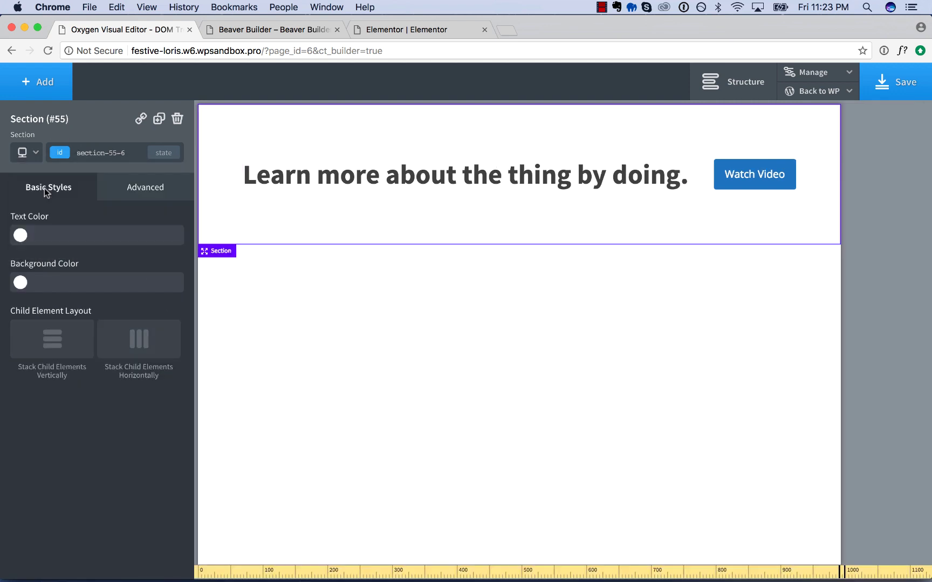
left_click(28, 156)
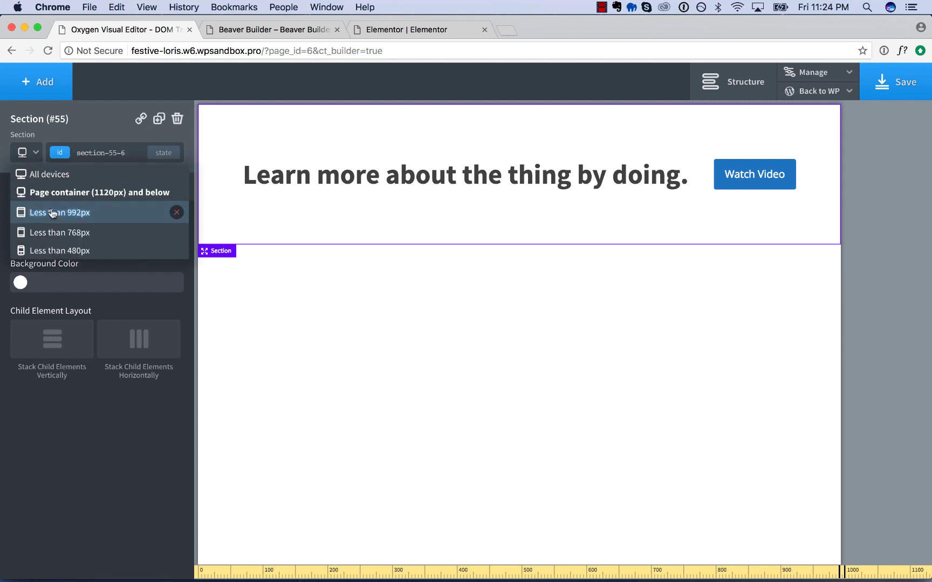
left_click(53, 212)
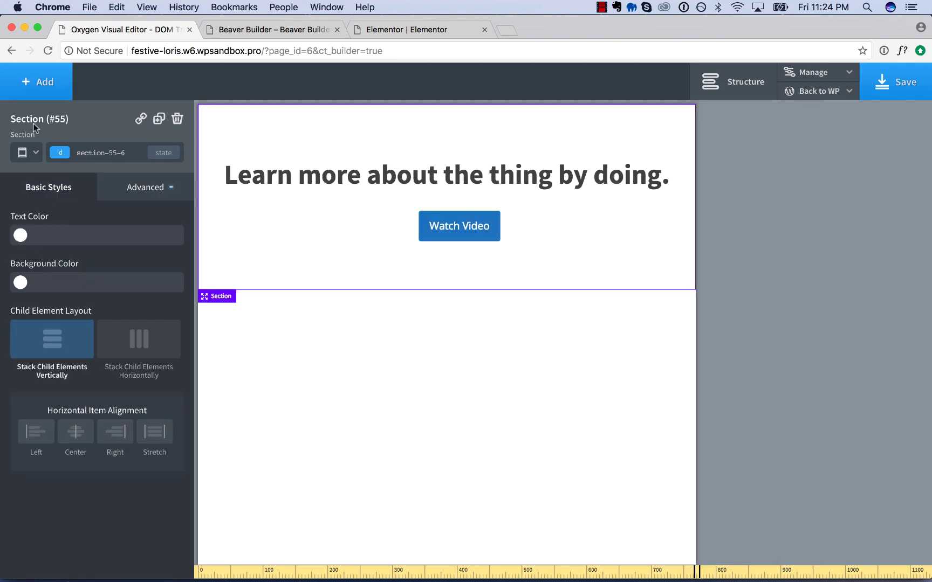
- At "Less than 992px", try the Left and Right horizontal item alignments, set Center, and return to "All devices"
left_click(26, 153)
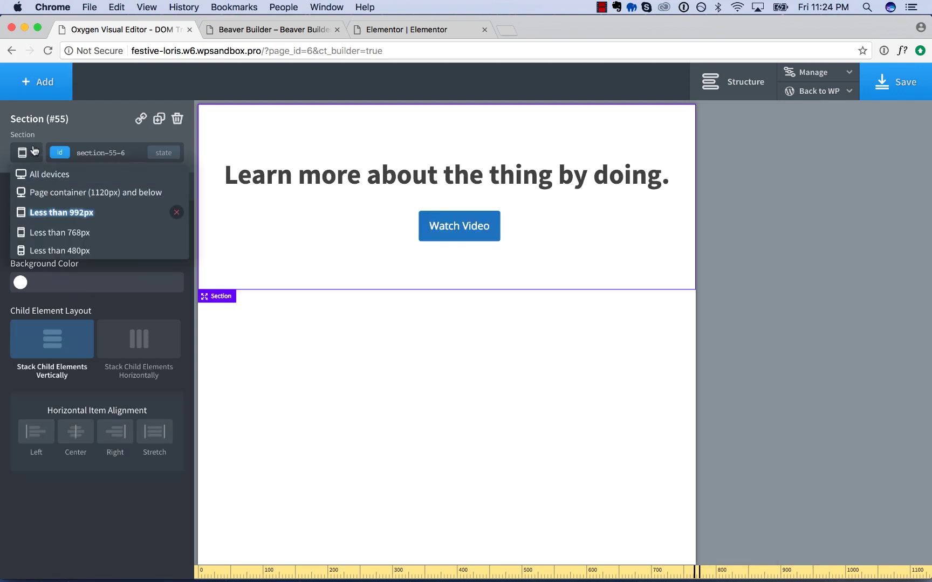
left_click(59, 213)
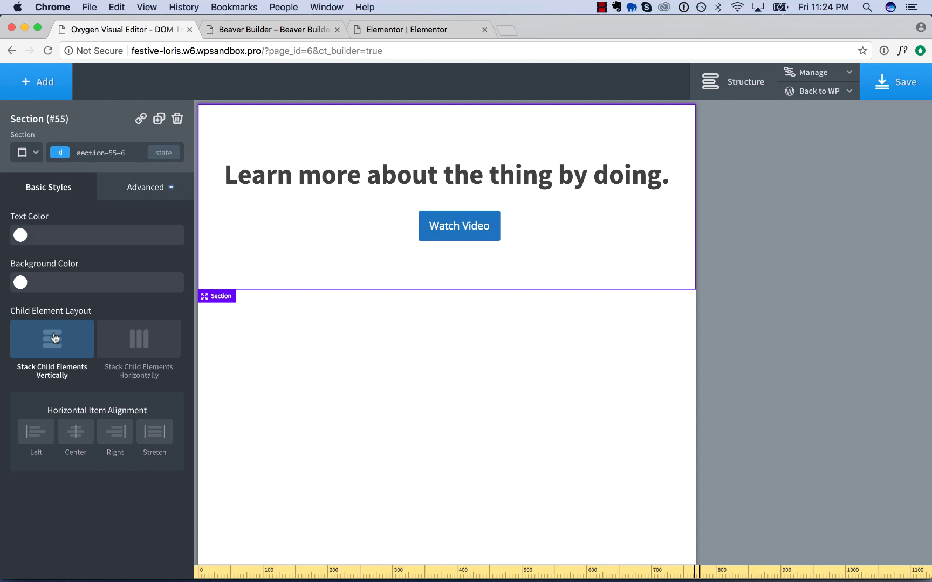
left_click(38, 433)
left_click(110, 429)
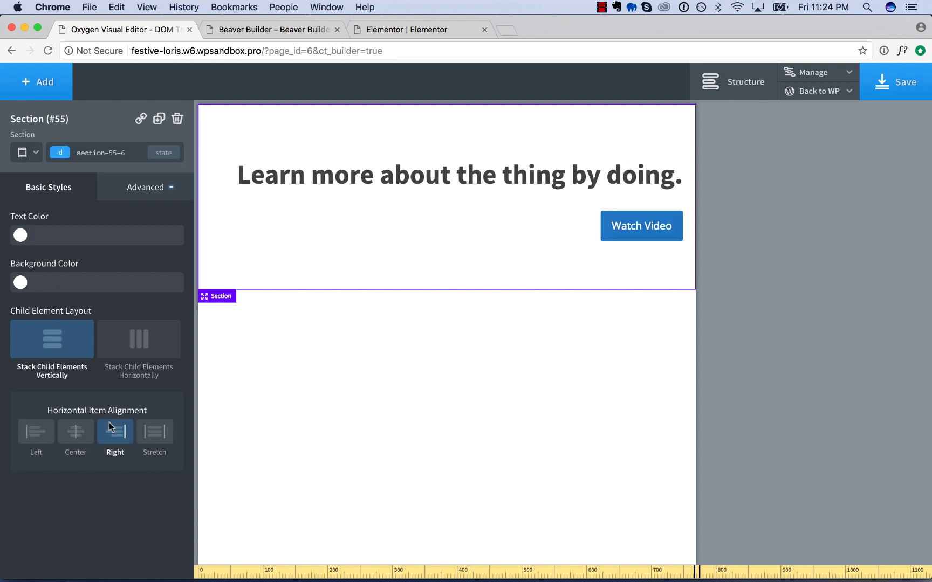
left_click(70, 433)
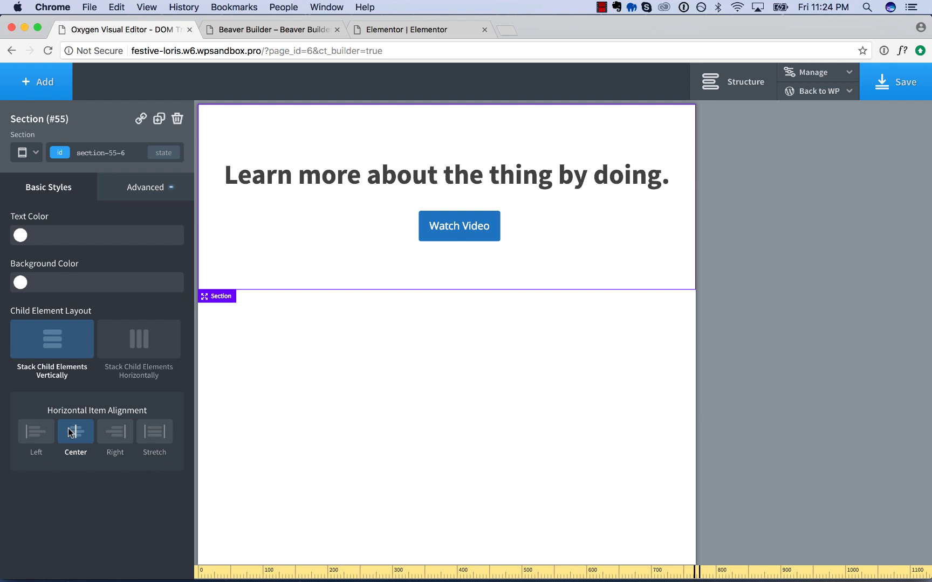
left_click(26, 153)
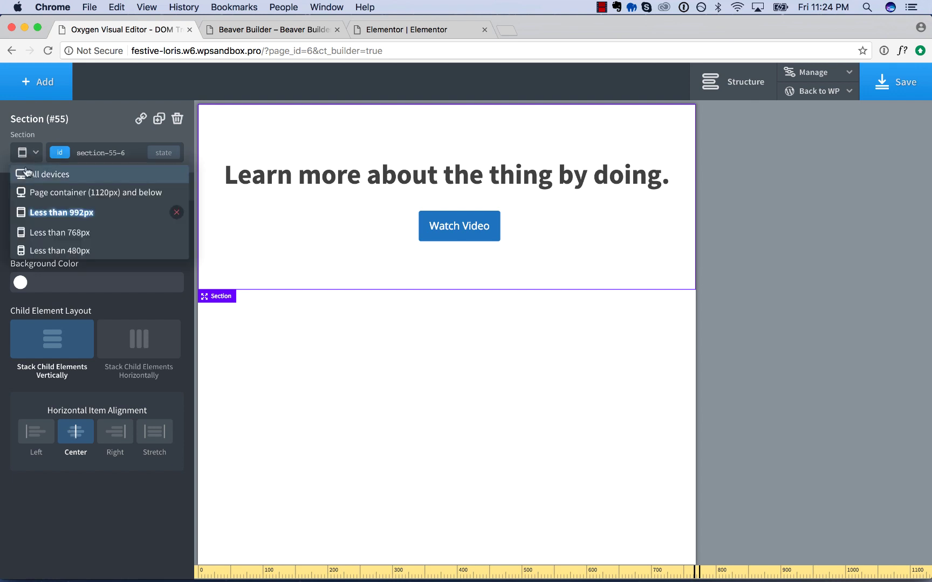
left_click(26, 170)
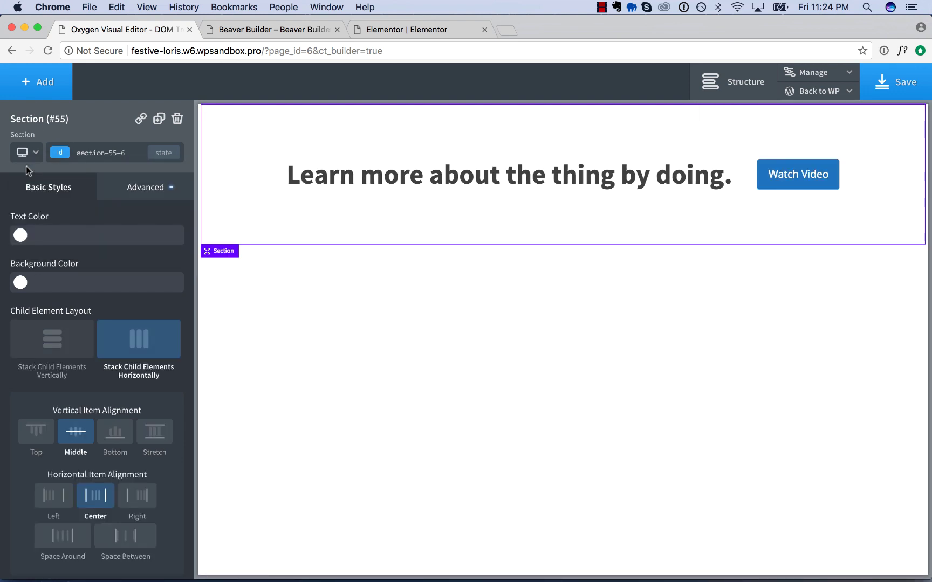
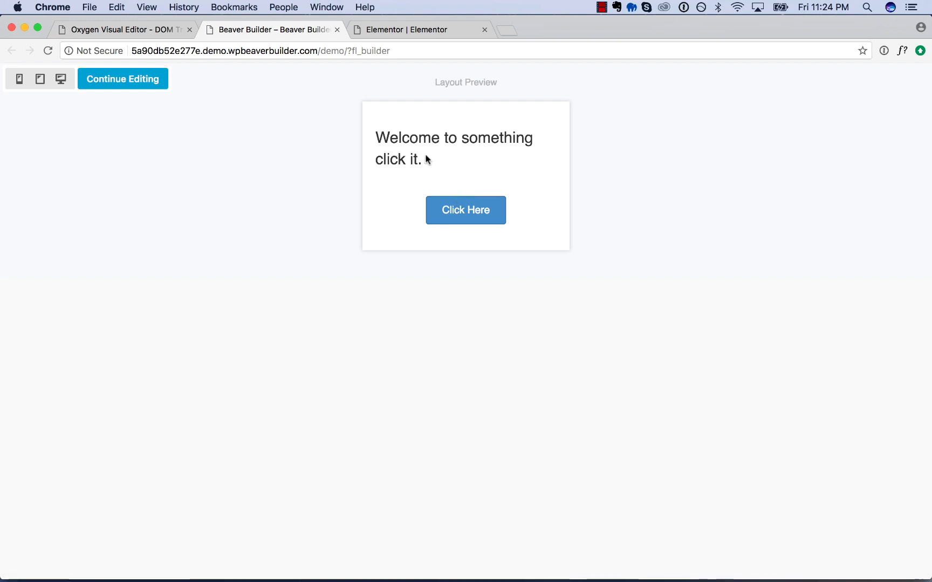
- Preview the Beaver Builder layout at tablet size, resume editing, and compare it with the Oxygen section
left_click(40, 79)
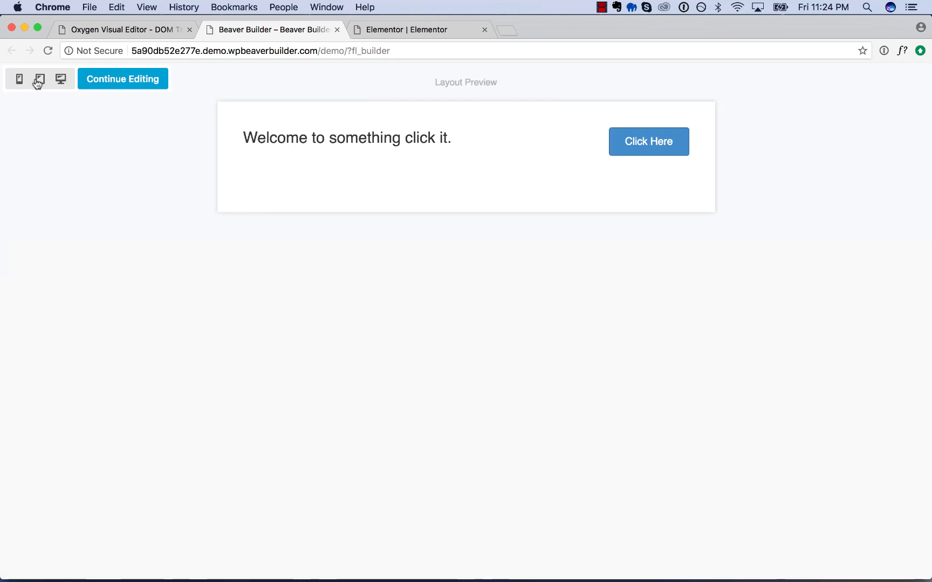
left_click(148, 79)
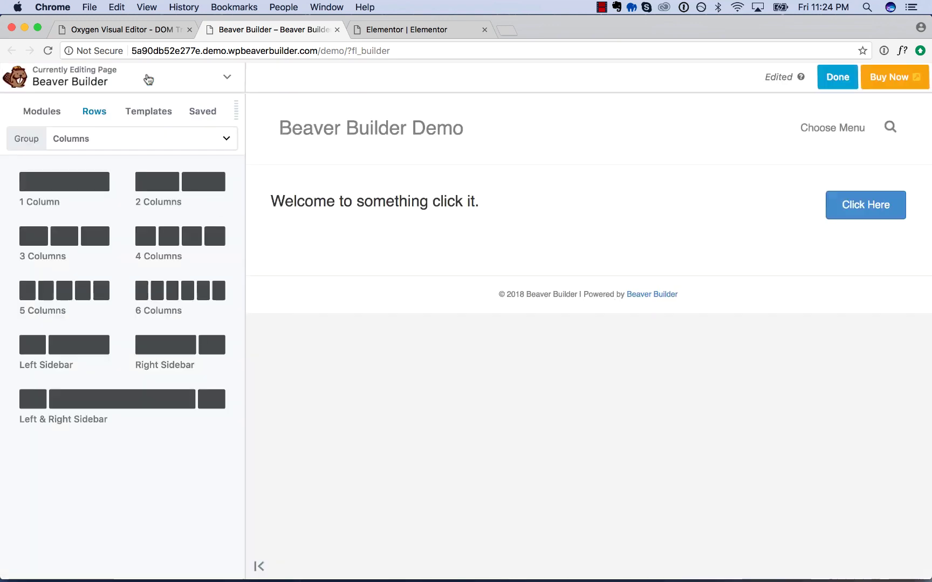
left_click(166, 36)
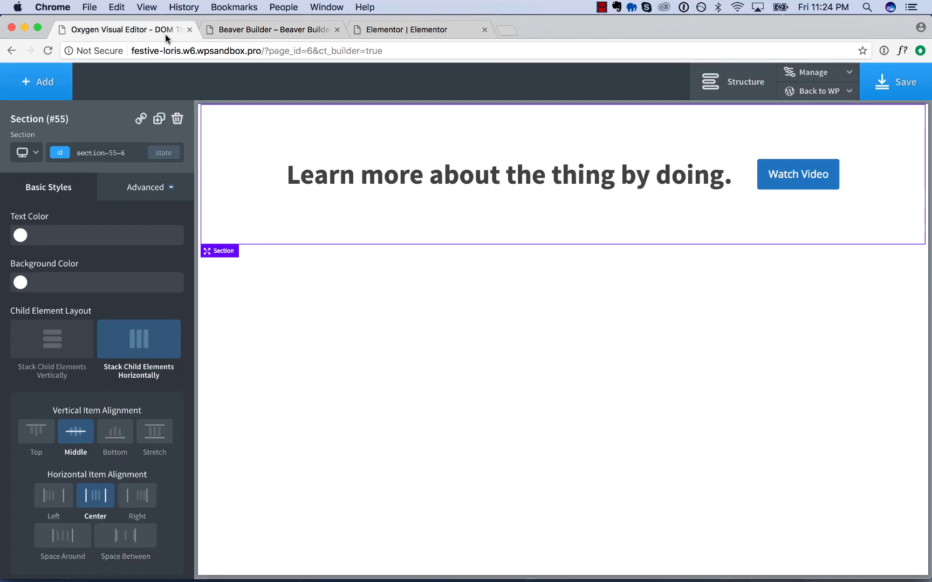
left_click(453, 174)
left_click(251, 29)
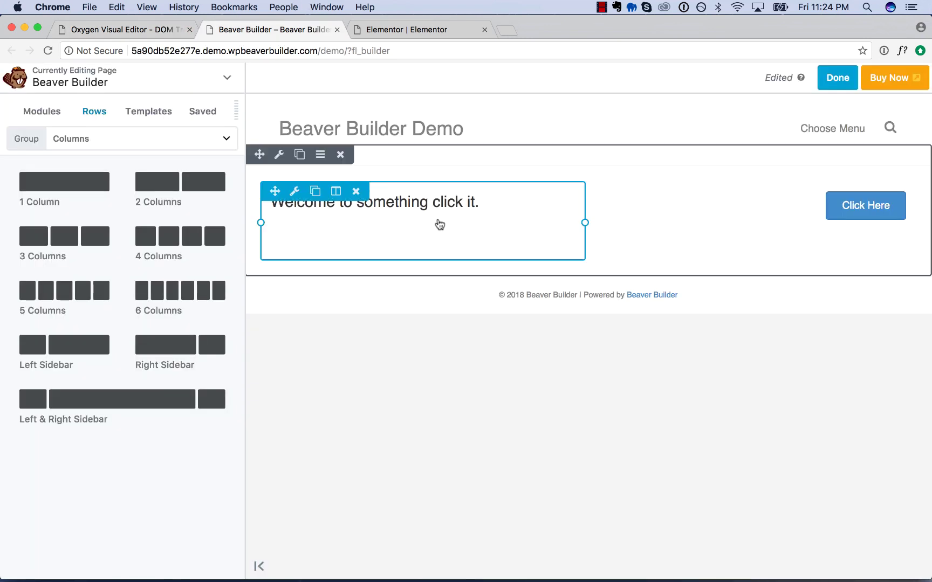
- Change the Beaver Builder heading text to "Welcome to something click it longer heading."
left_click(463, 209)
key("BackSpace")
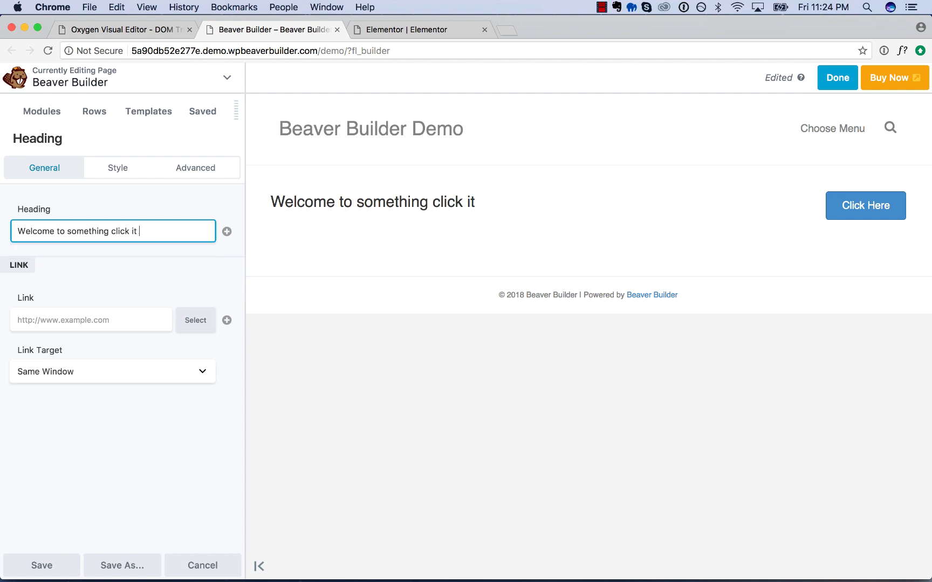
type("longer heading.")
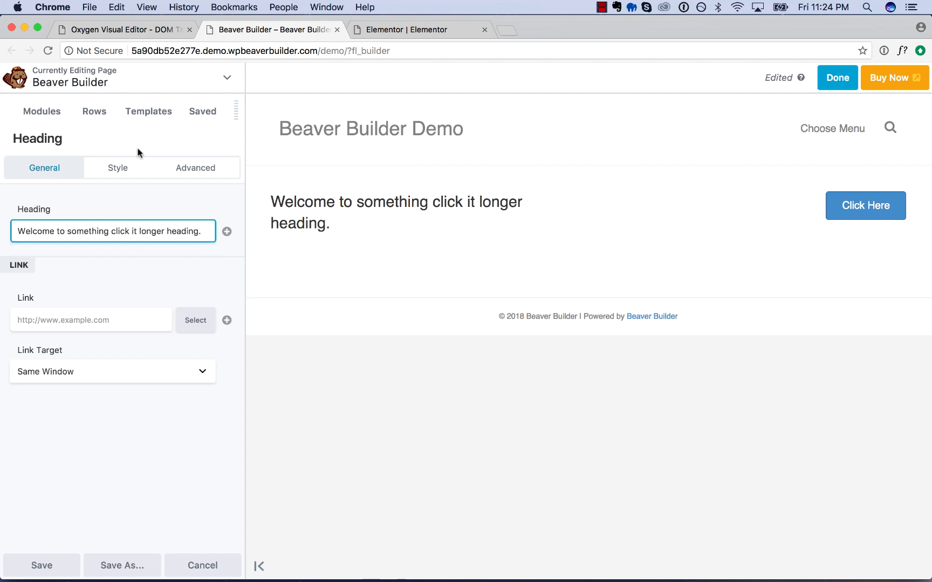
- Set the heading's HTML tag to h1 and widen its column until the text fits on one line
left_click(124, 172)
scroll(102, 351, "down", 2)
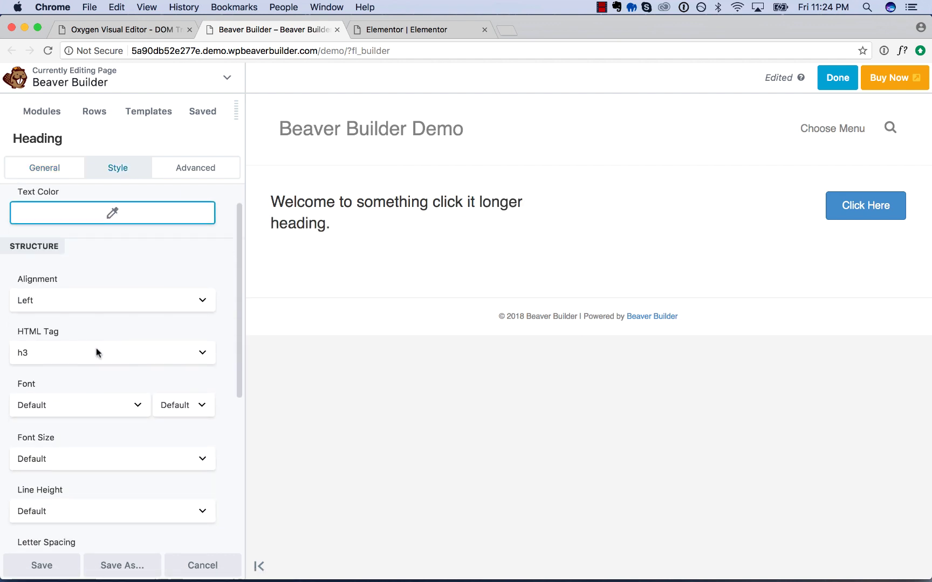
left_click(96, 353)
left_click(78, 328)
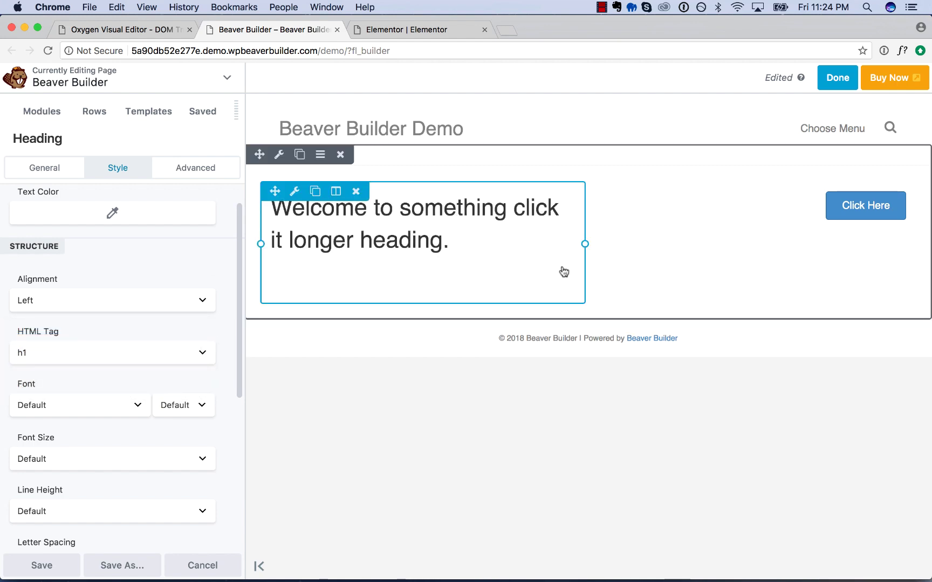
left_click_drag(584, 244, 765, 232)
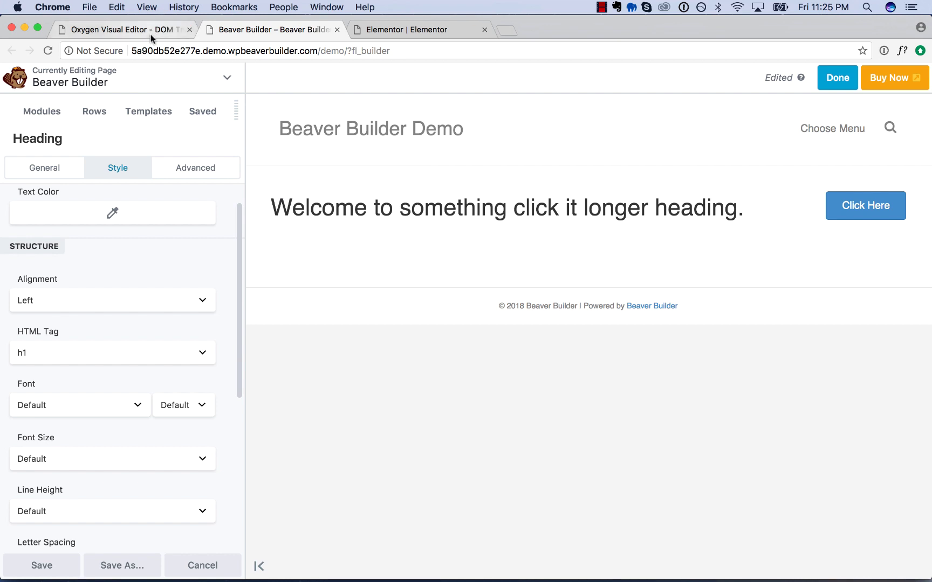
- Glance at the Oxygen version, preview the Beaver Builder layout at tablet size, and examine the heading's wrapping beside the button
left_click(178, 29)
left_click(242, 24)
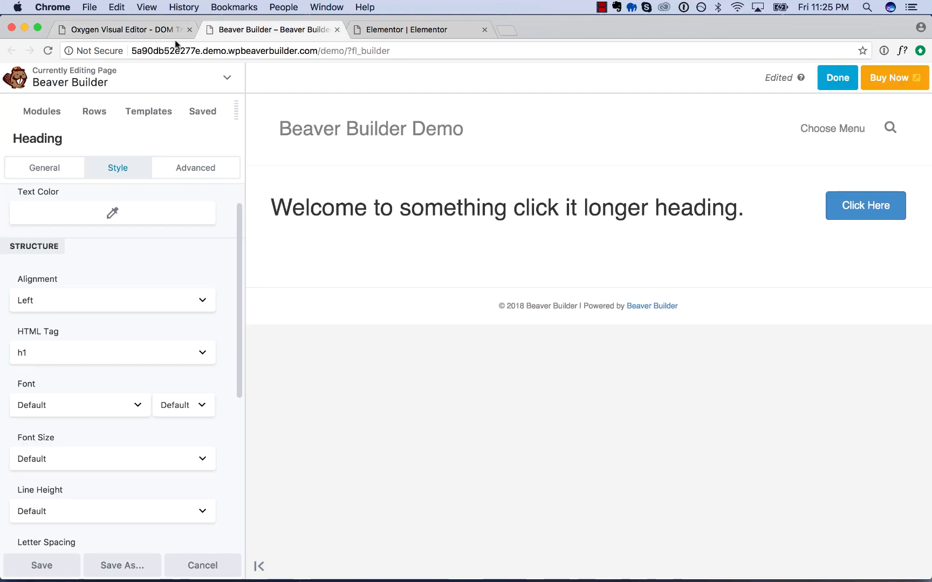
left_click(229, 79)
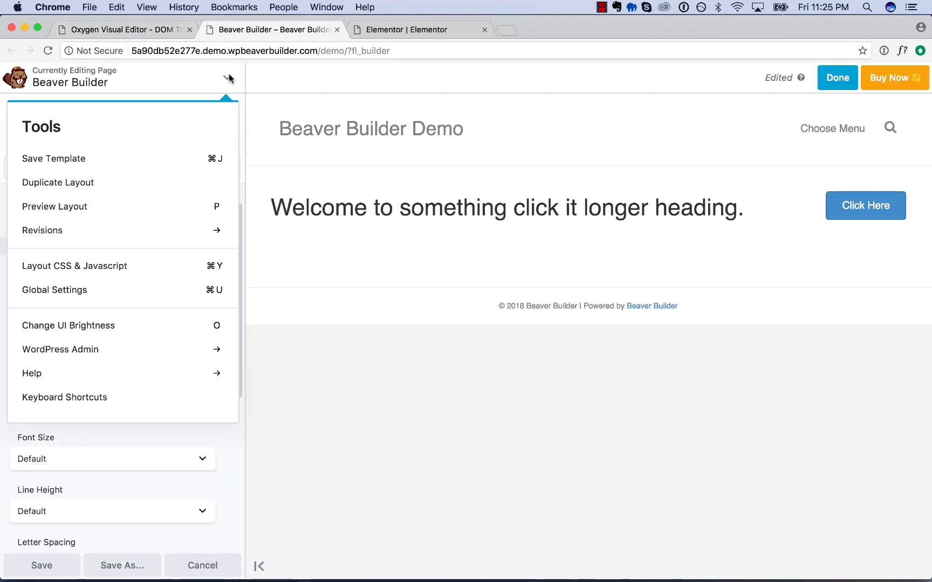
left_click(103, 211)
left_click(42, 80)
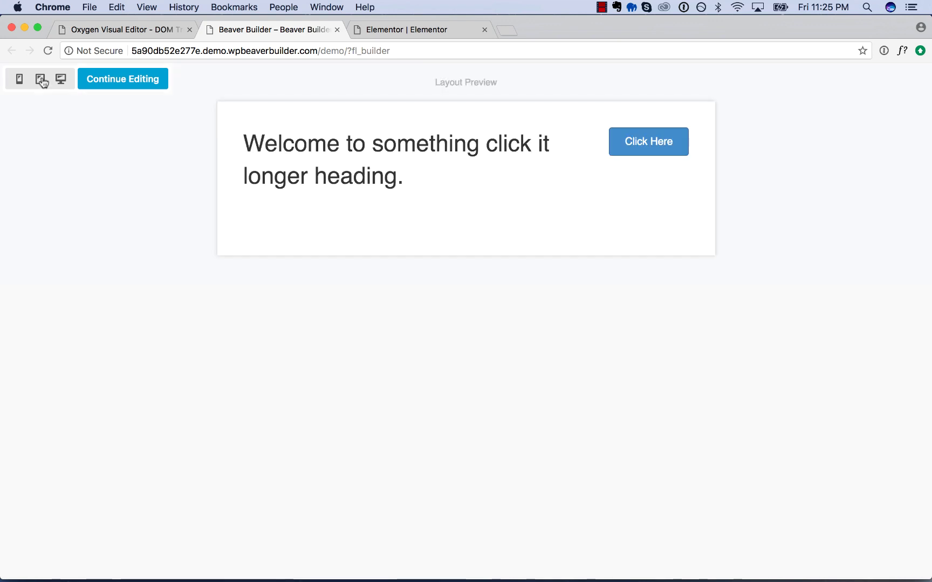
triple_click(338, 145)
double_click(380, 179)
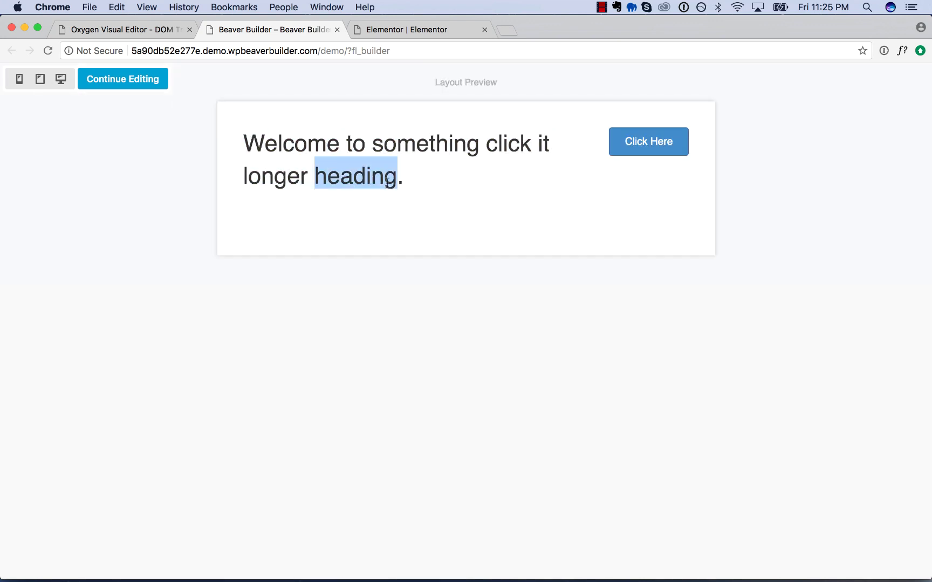
triple_click(359, 141)
left_click(359, 140)
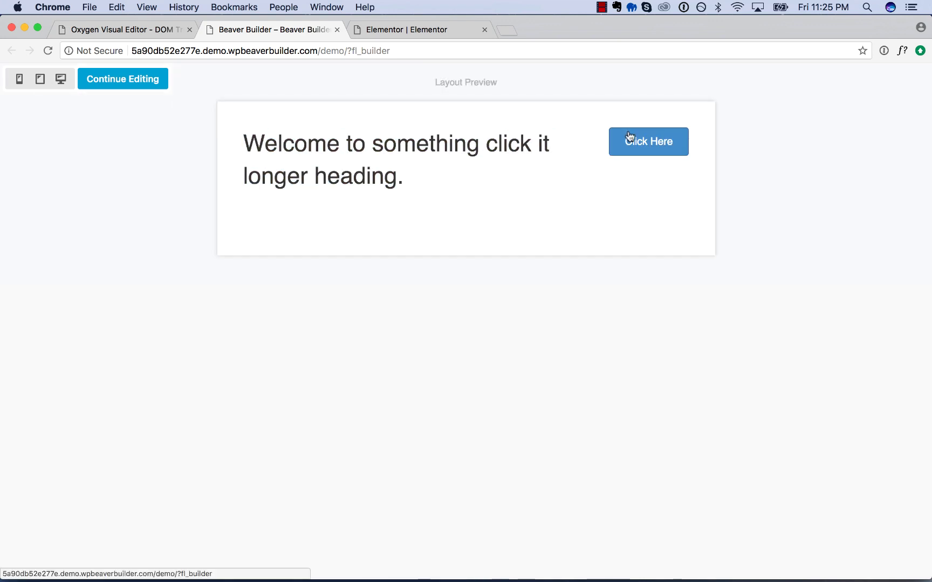
- Examine the heading's wrapping in the tablet preview, glance at the Oxygen section, and resume editing the Beaver Builder layout
triple_click(440, 145)
left_click(445, 172)
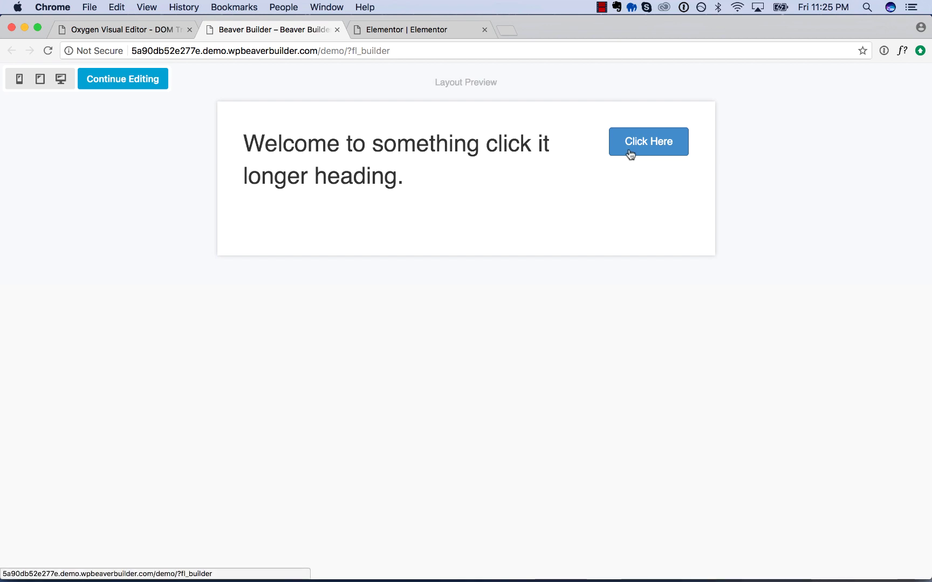
left_click(131, 28)
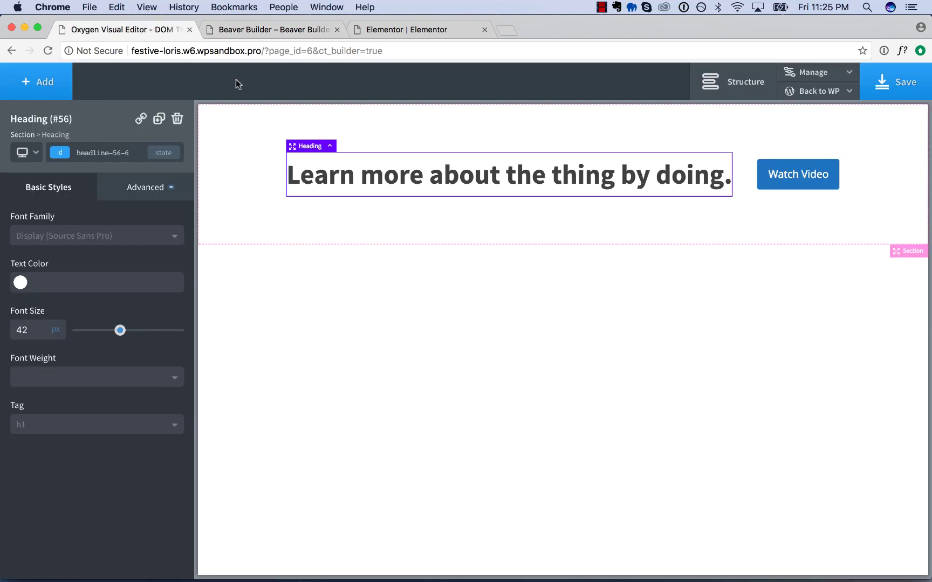
left_click(265, 32)
left_click(118, 85)
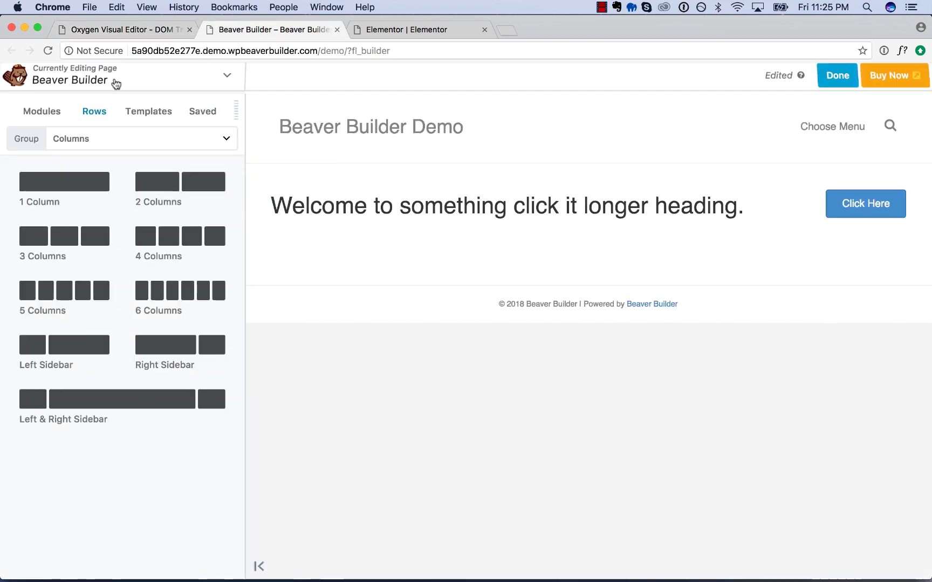
left_click(115, 83)
left_click(563, 208)
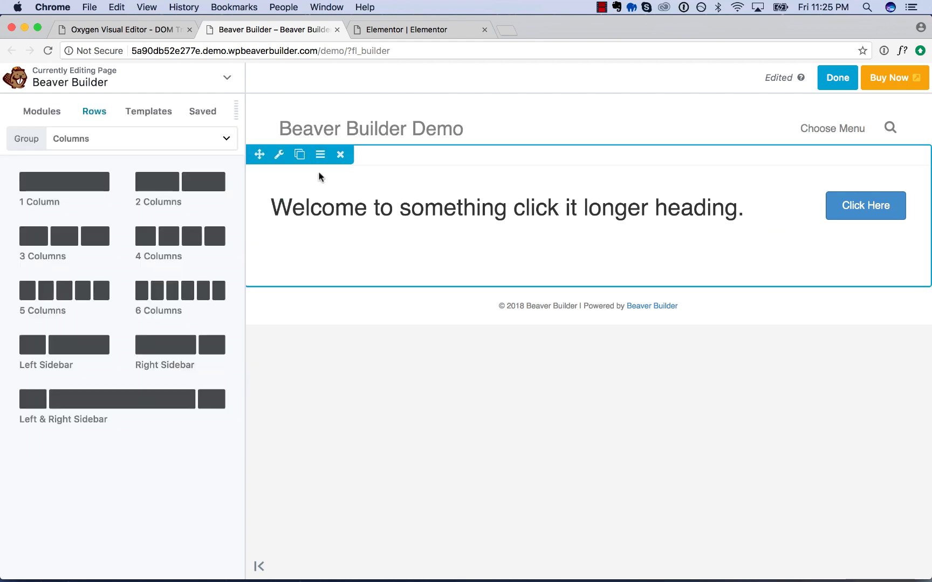
- Open the settings of the column holding the heading and examine its responsive layout options
mouse_move(342, 203)
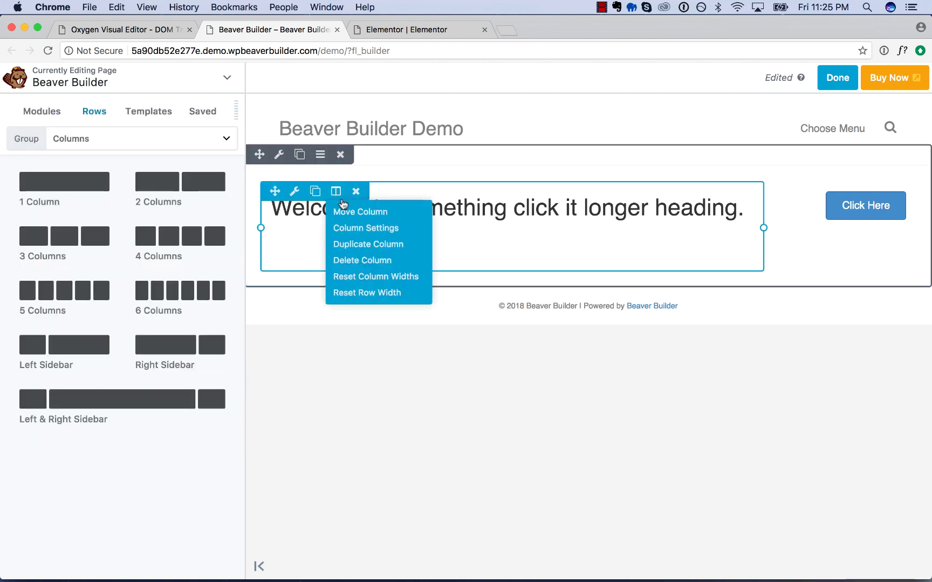
left_click(347, 228)
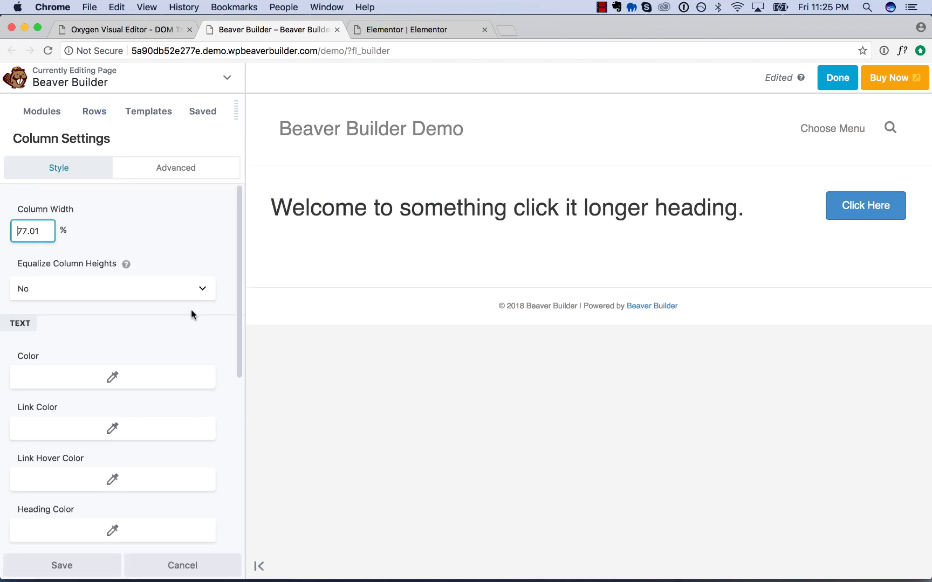
scroll(191, 315, "down", 6)
scroll(190, 260, "up", 6)
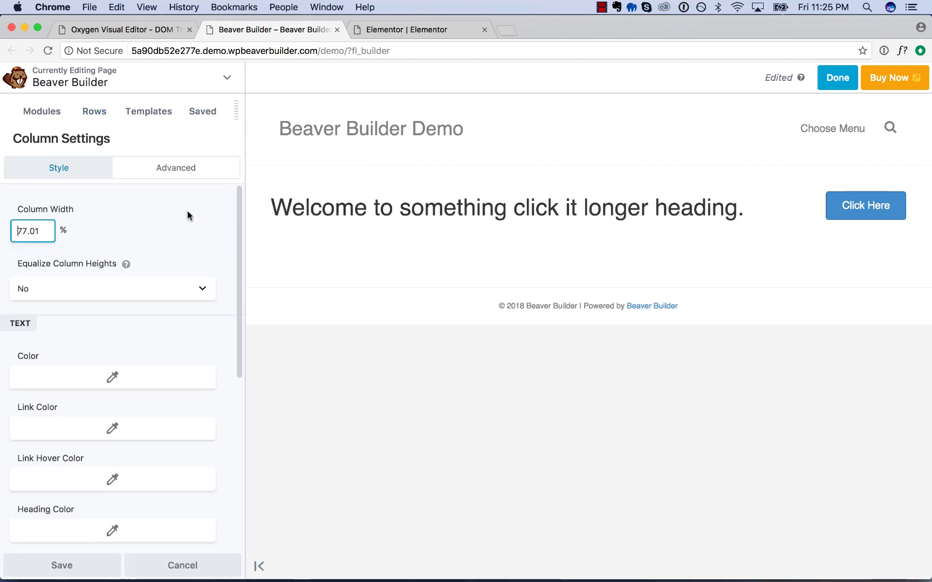
left_click(168, 168)
scroll(214, 327, "down", 3)
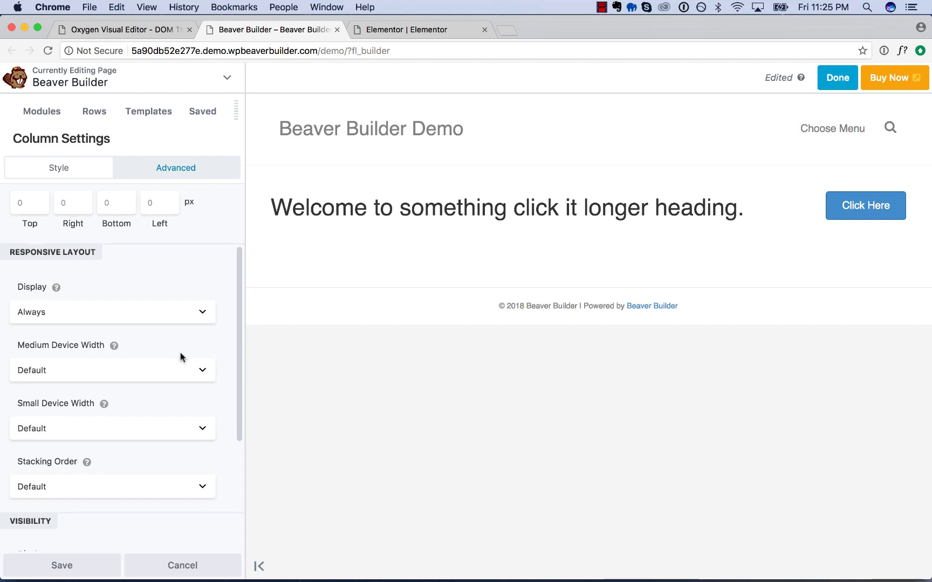
scroll(177, 364, "down", 1)
left_click(133, 340)
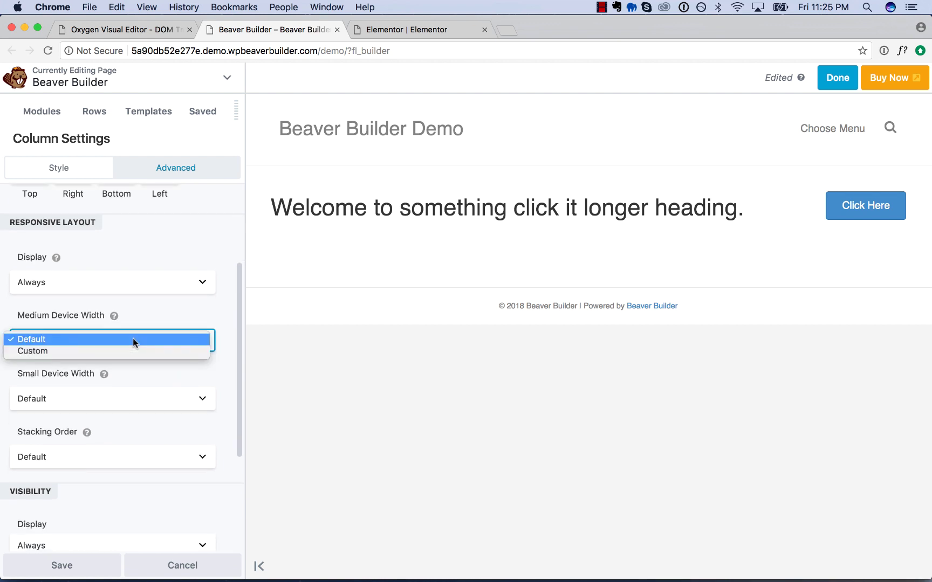
left_click(133, 338)
scroll(152, 323, "down", 6)
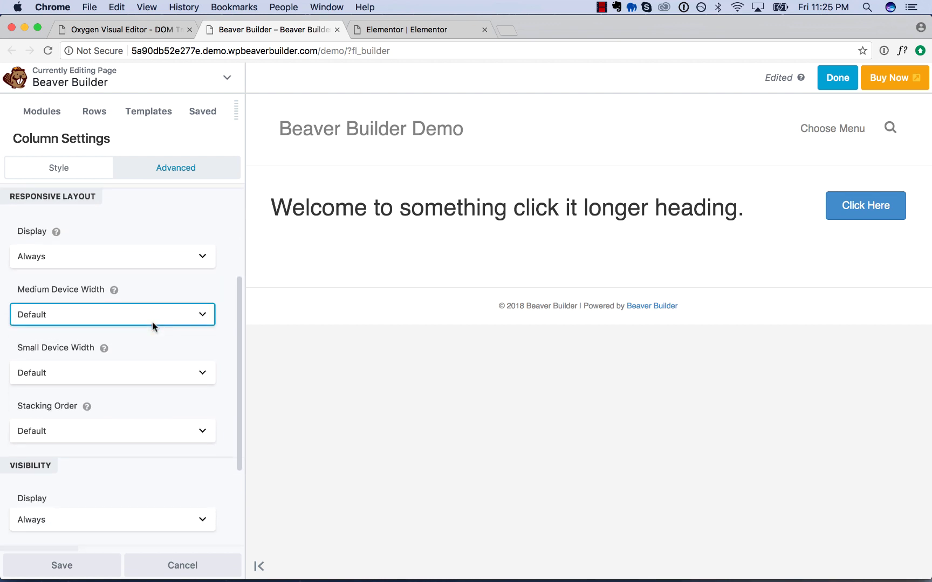
scroll(152, 337, "up", 8)
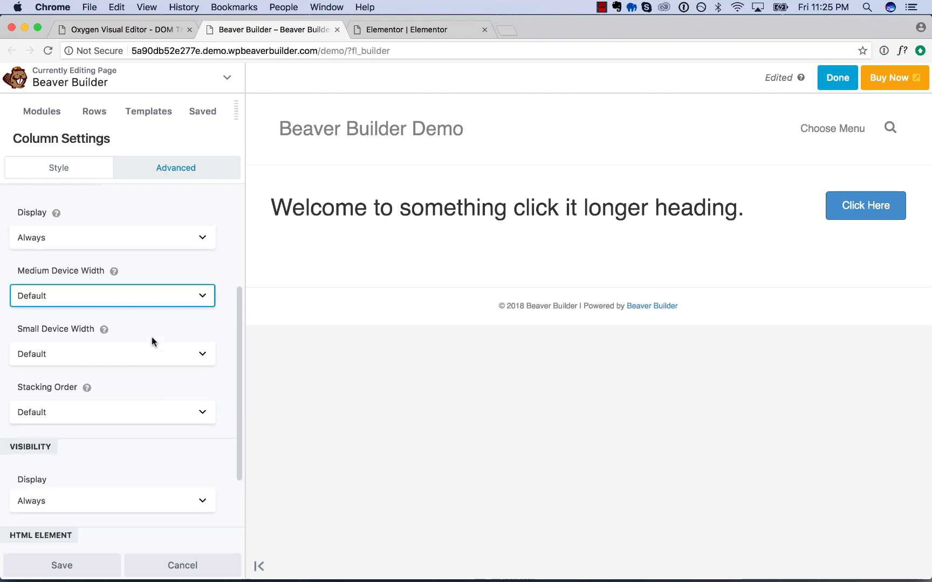
scroll(151, 345, "down", 5)
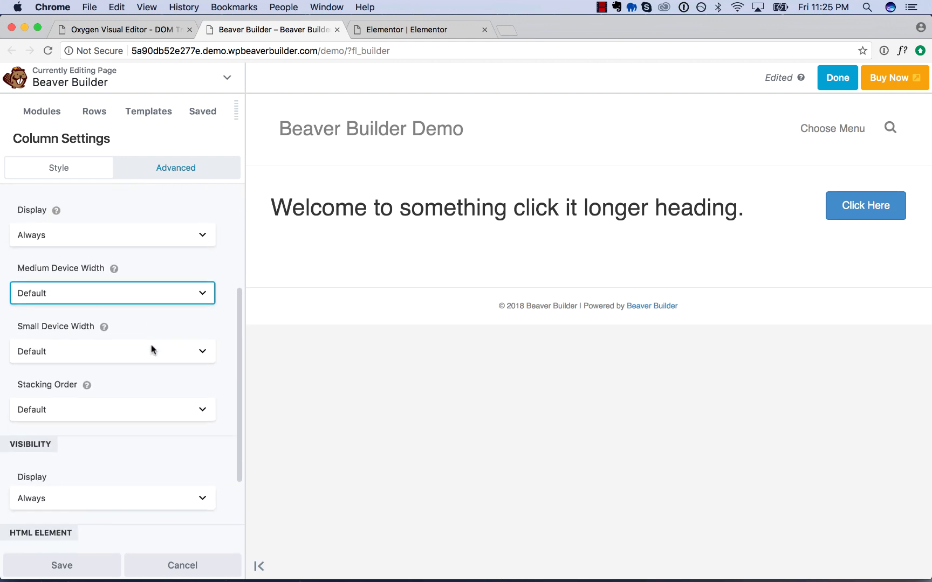
- Set the heading column's medium device width to Custom at 100% and save the column settings
left_click(134, 349)
left_click(129, 336)
left_click(126, 229)
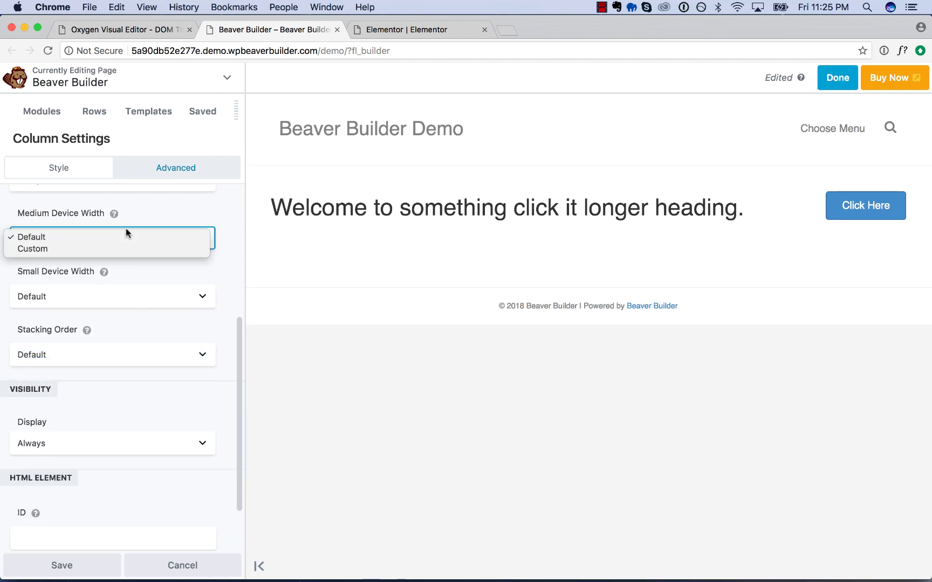
left_click(129, 251)
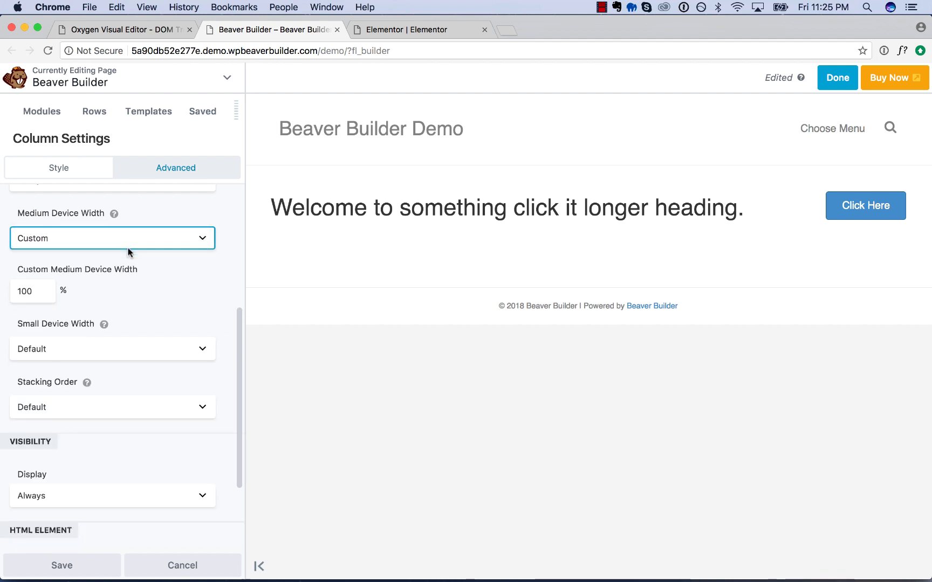
left_click(33, 290)
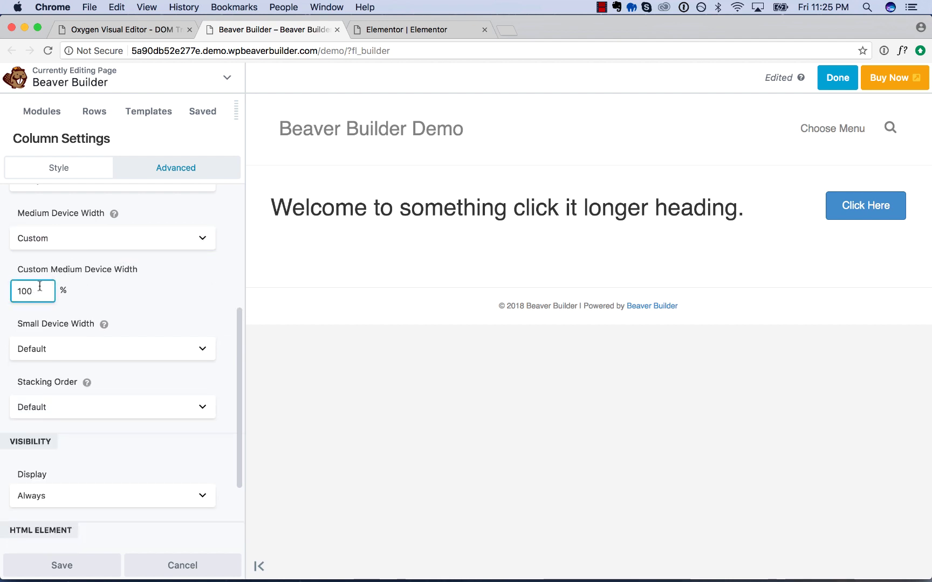
left_click(76, 565)
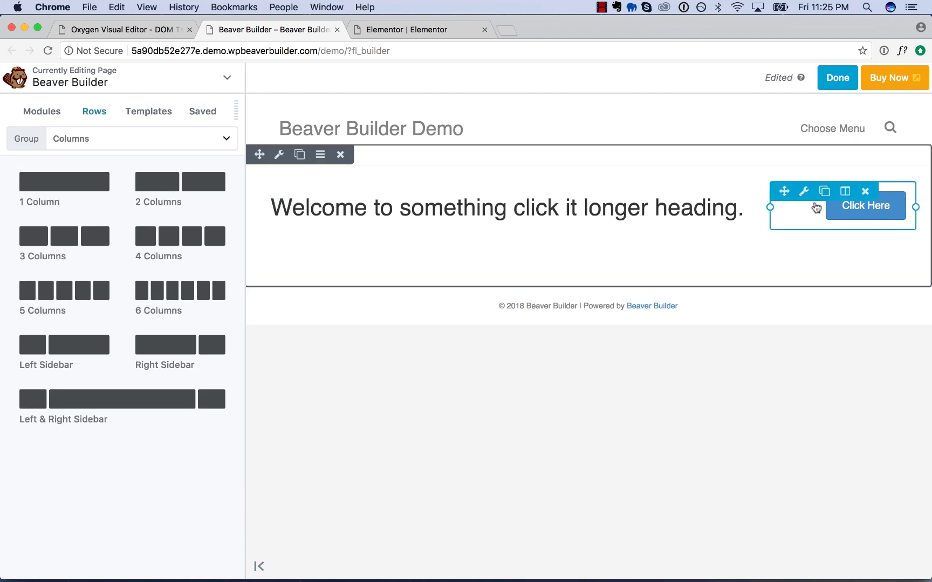
- Preview the Beaver Builder layout at tablet and desktop sizes and examine how the heading and button sit together
left_click(226, 82)
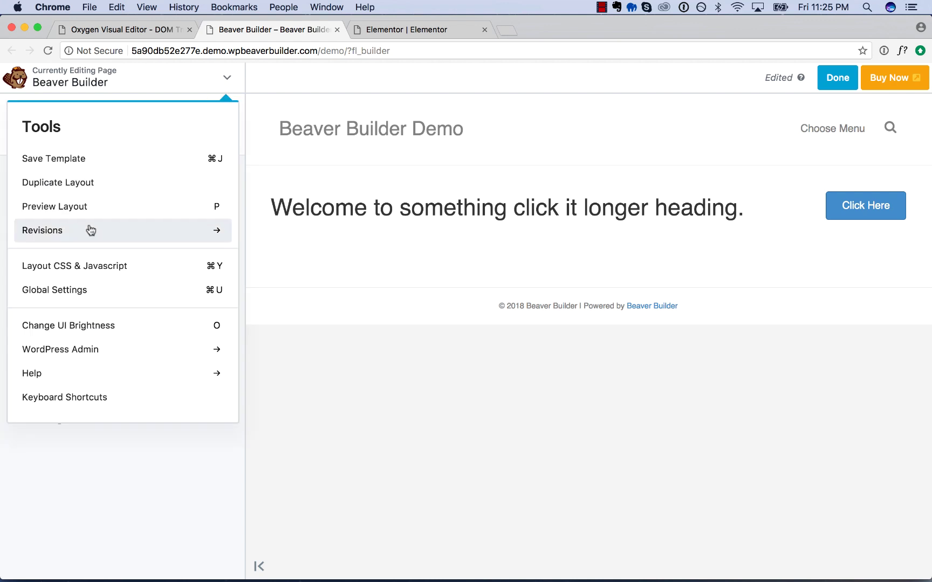
left_click(111, 213)
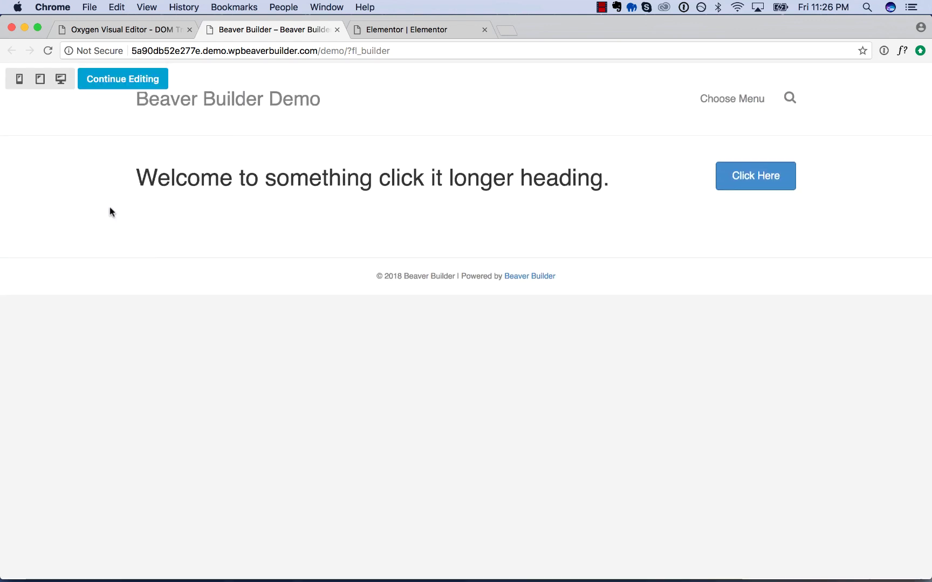
left_click(39, 78)
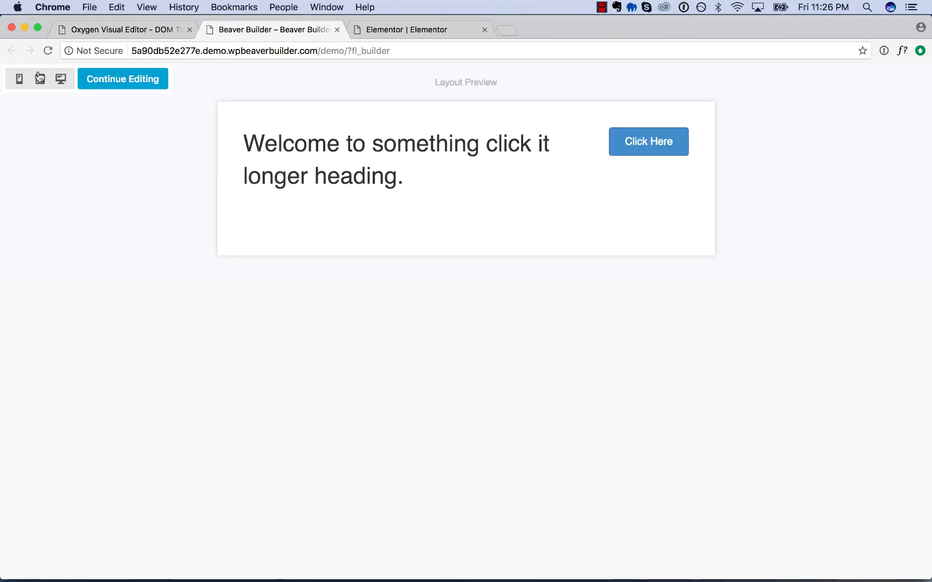
left_click(61, 80)
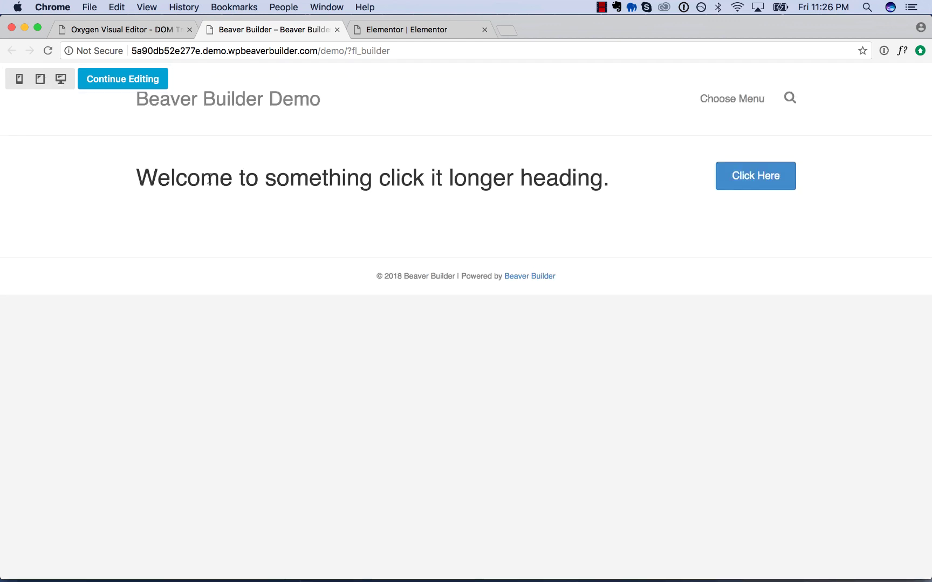
triple_click(467, 185)
left_click(602, 251)
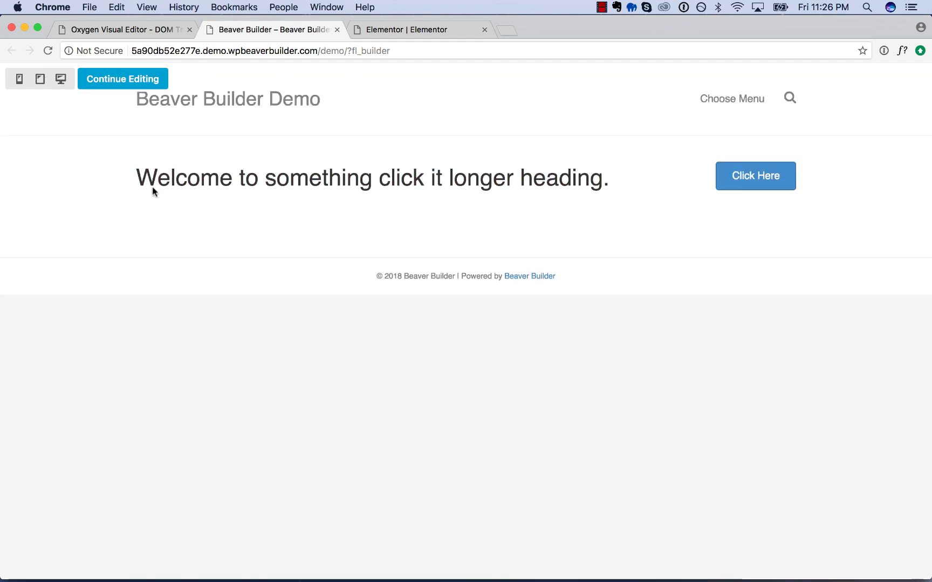
- In Oxygen, left-align the section's vertically stacked elements for screens less than 992px wide
left_click(113, 33)
left_click(252, 203)
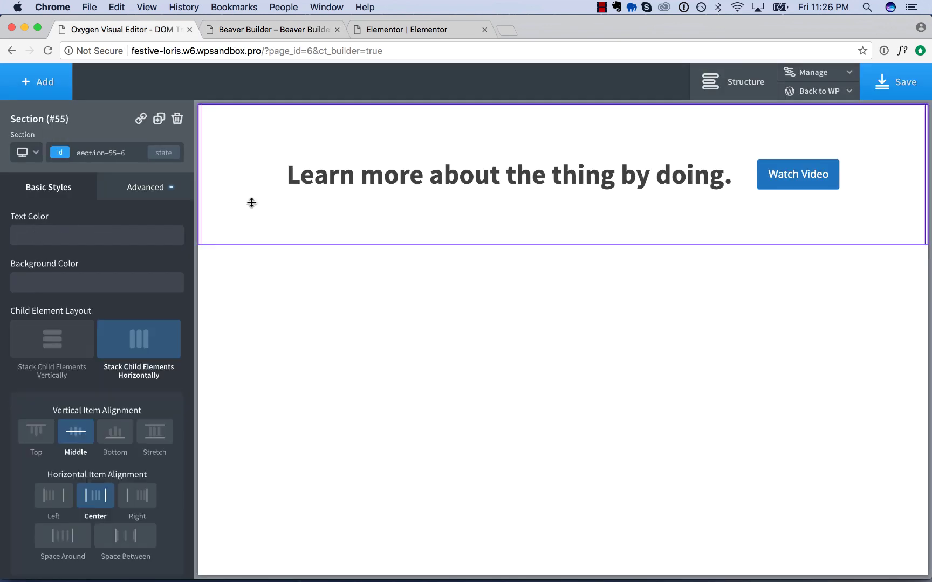
left_click(26, 152)
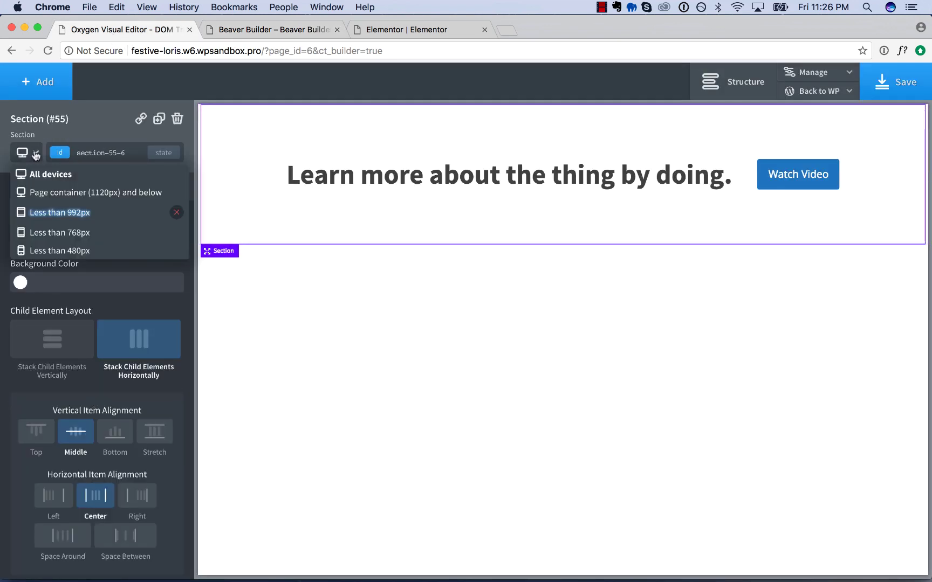
left_click(48, 213)
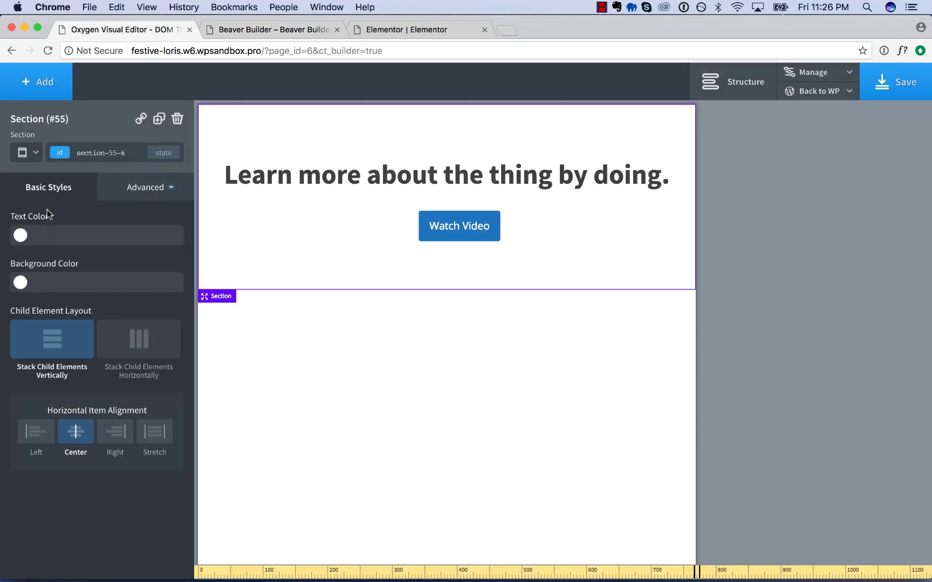
left_click(33, 440)
left_click(110, 438)
left_click(88, 438)
left_click(52, 438)
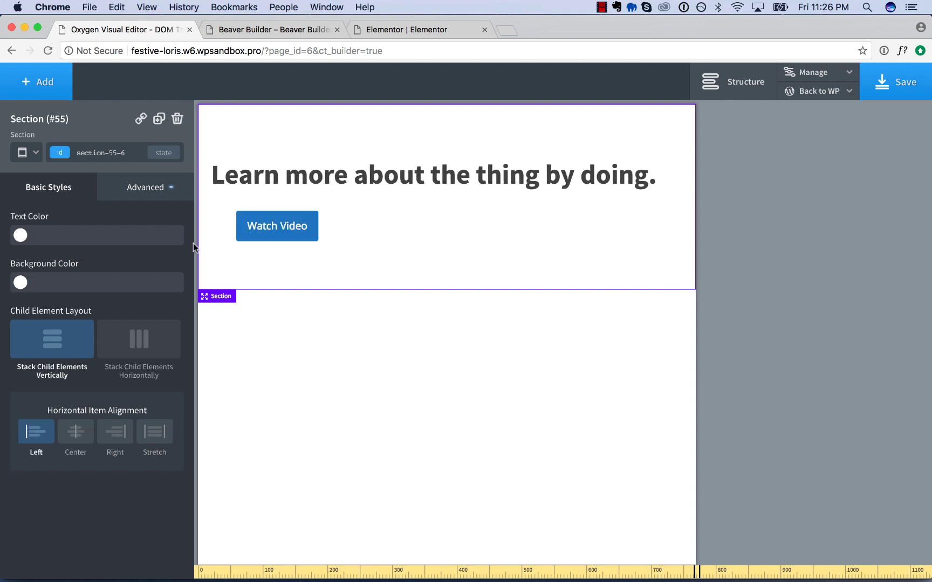
- Set the Watch Video button's left margin to 0 px for screens less than 992px wide
left_click(245, 226)
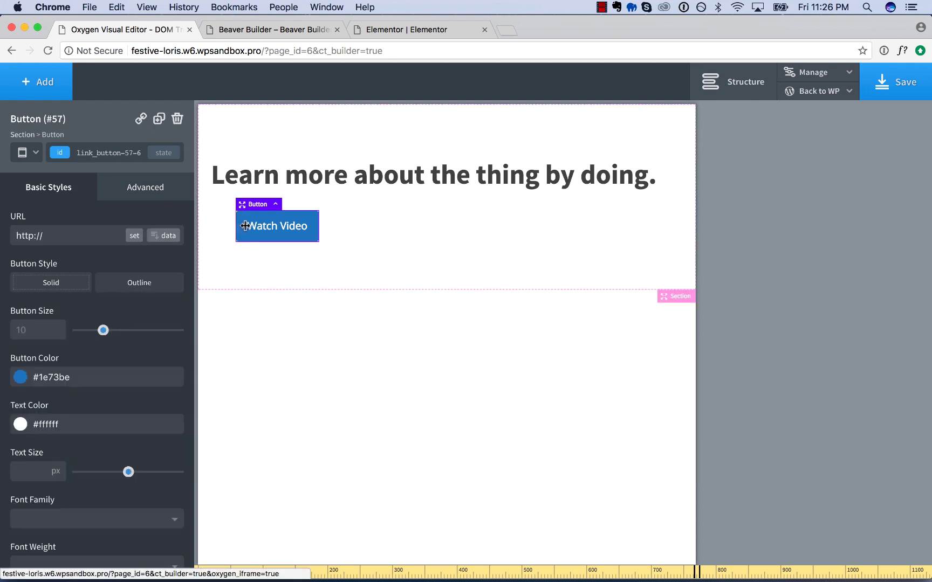
left_click(24, 152)
left_click(97, 174)
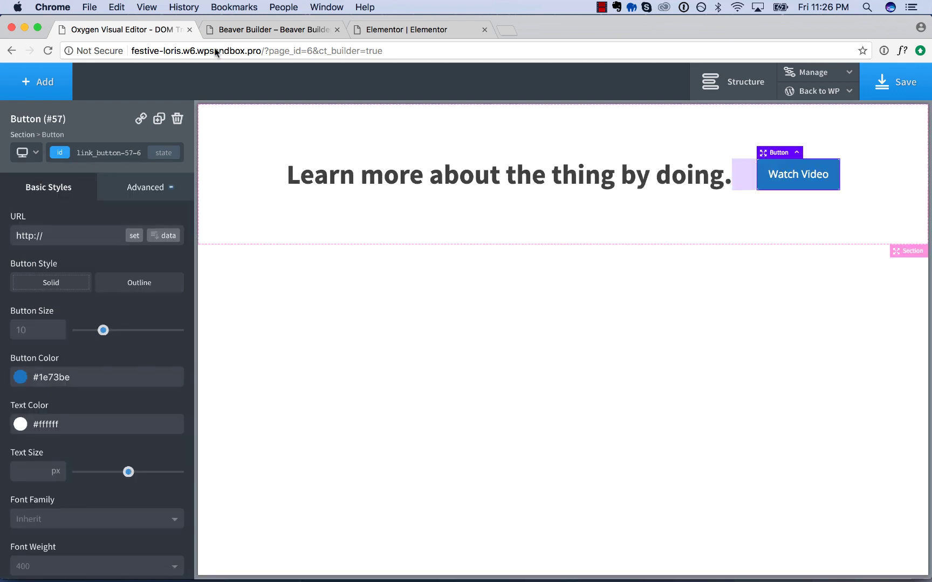
left_click(24, 153)
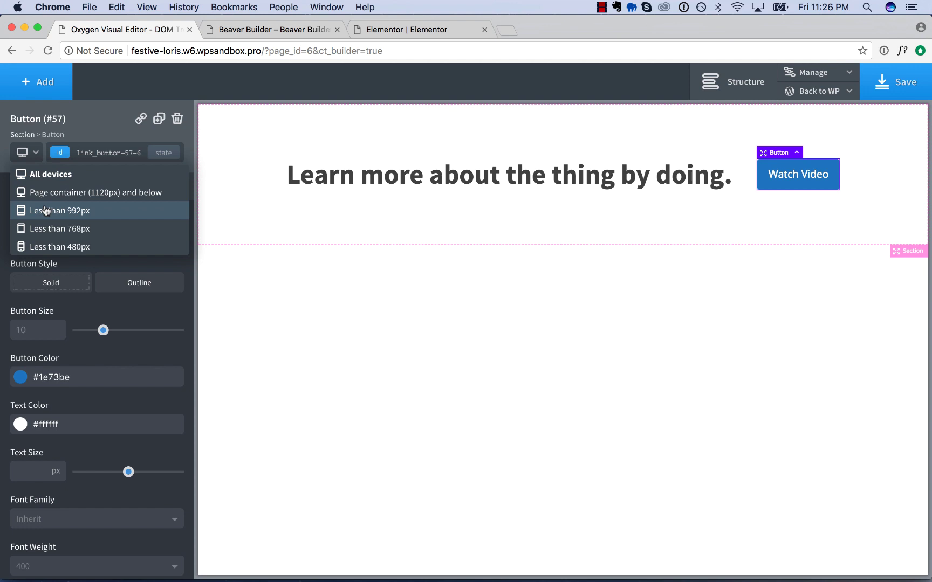
left_click(46, 210)
left_click_drag(227, 223, 207, 224)
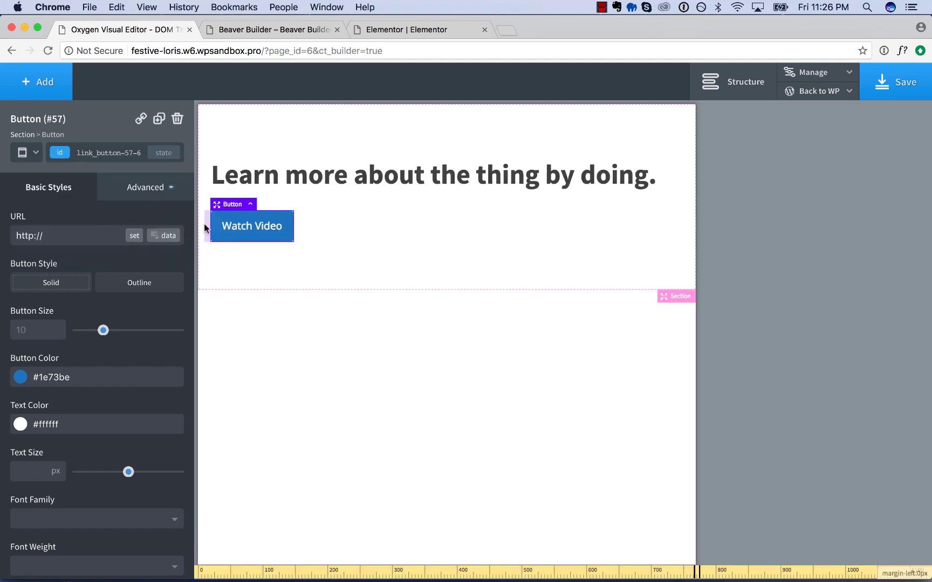
- Return the Oxygen view to all devices and check the heading and button in the desktop layout
left_click(30, 152)
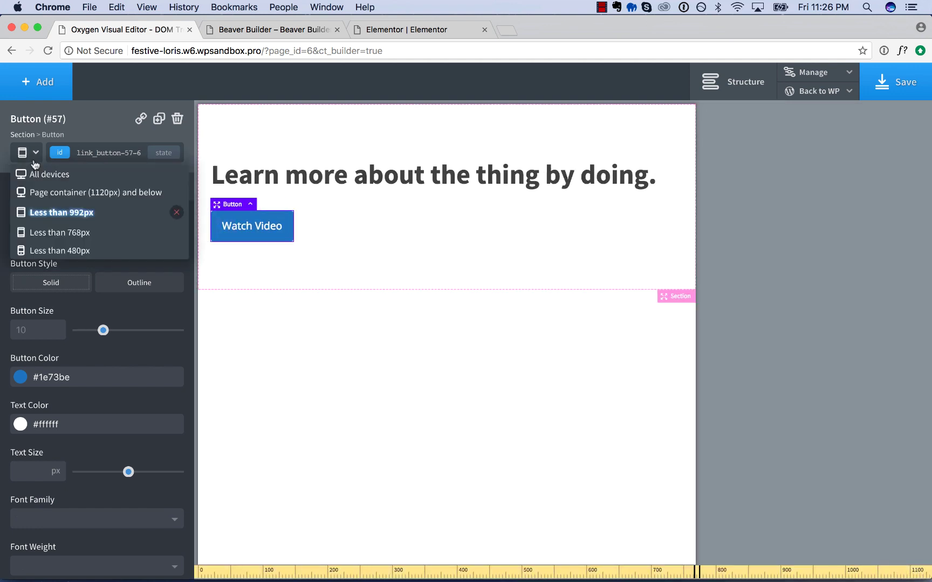
left_click(33, 153)
left_click(33, 154)
left_click(38, 172)
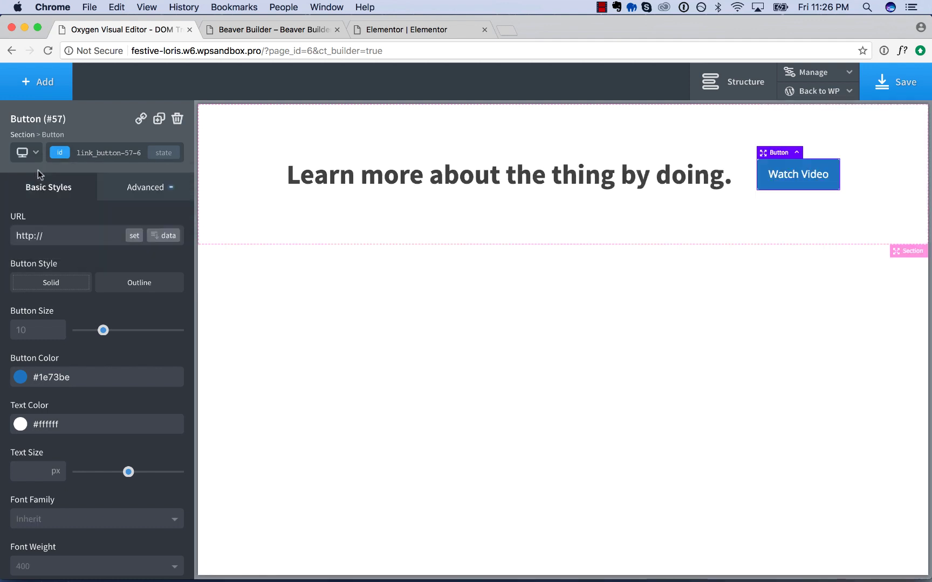
left_click(239, 192)
- Switch to Elementor and set the HTML tag of the heading beside the Click me button to H1
left_click(443, 30)
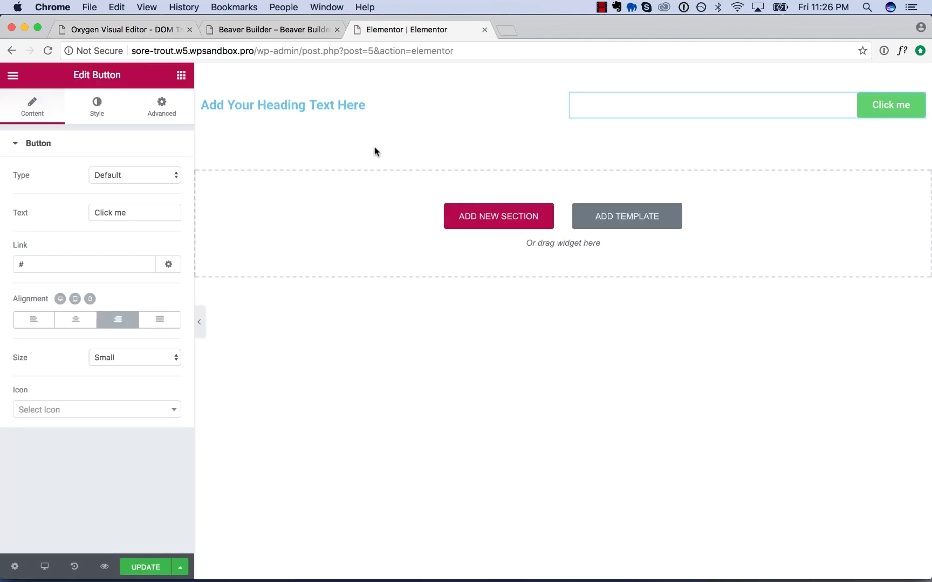
left_click(328, 108)
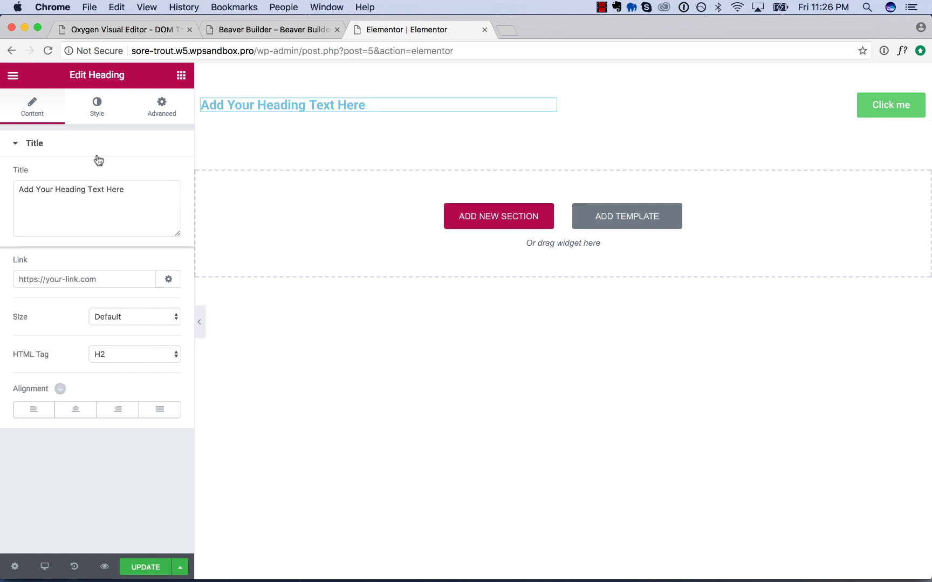
left_click(97, 114)
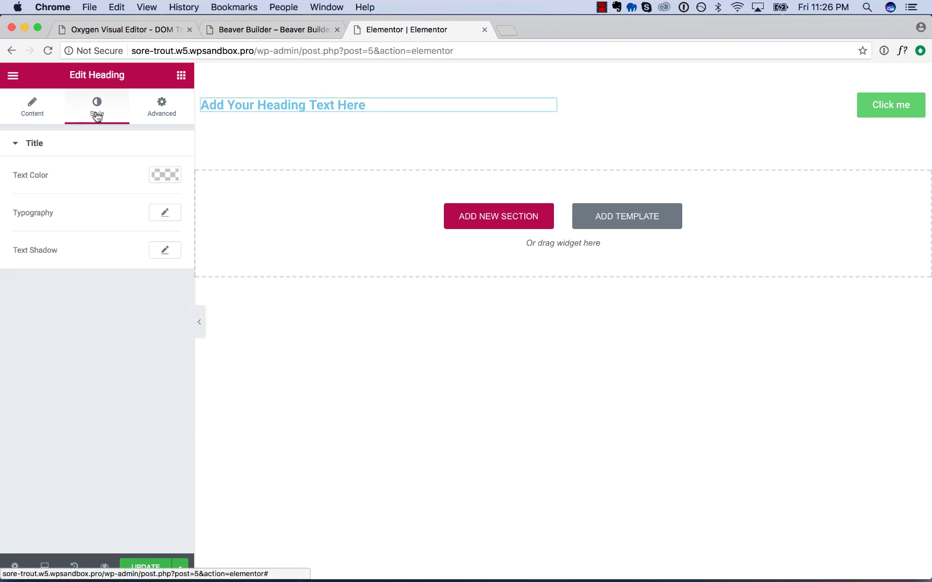
left_click(178, 113)
scroll(114, 285, "down", 2)
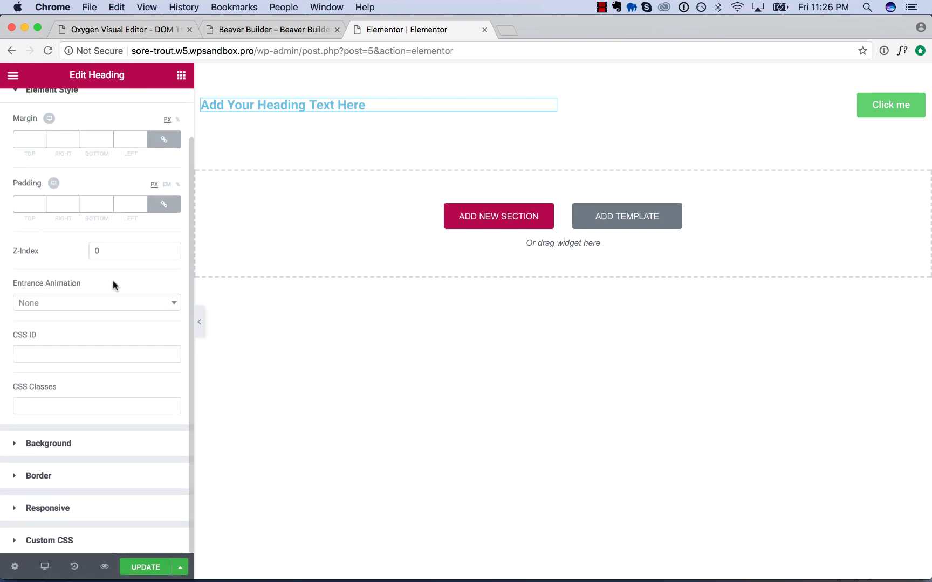
scroll(114, 285, "up", 2)
left_click(31, 110)
left_click(114, 217)
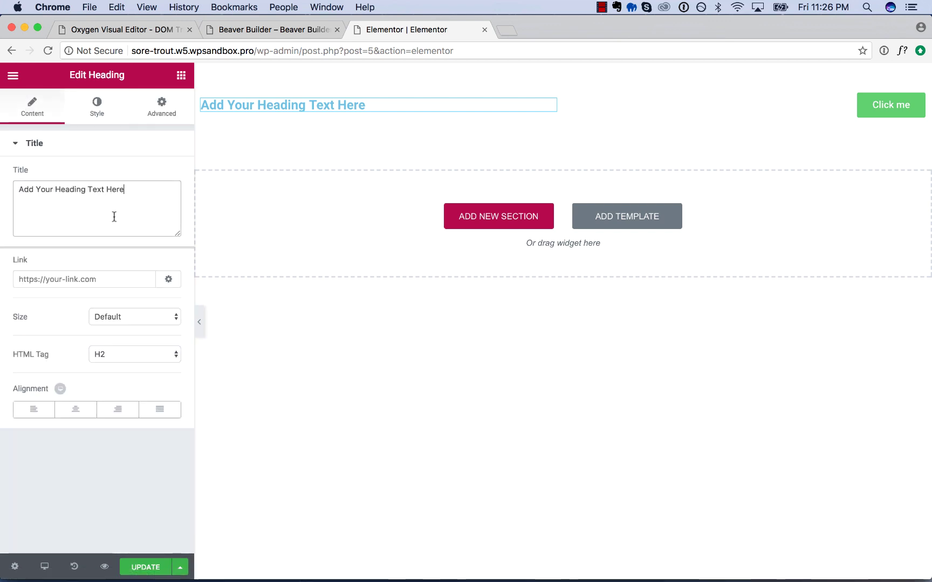
left_click(139, 354)
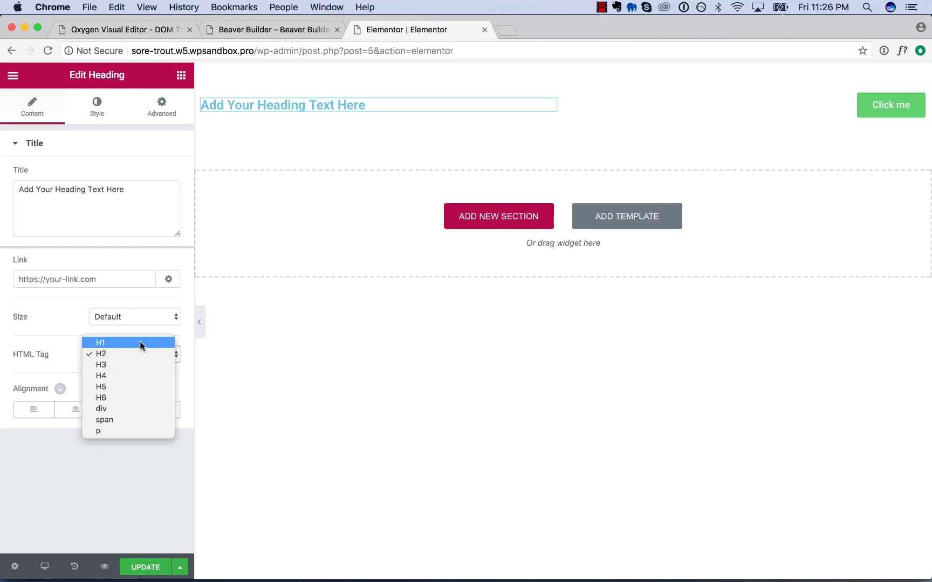
left_click(139, 341)
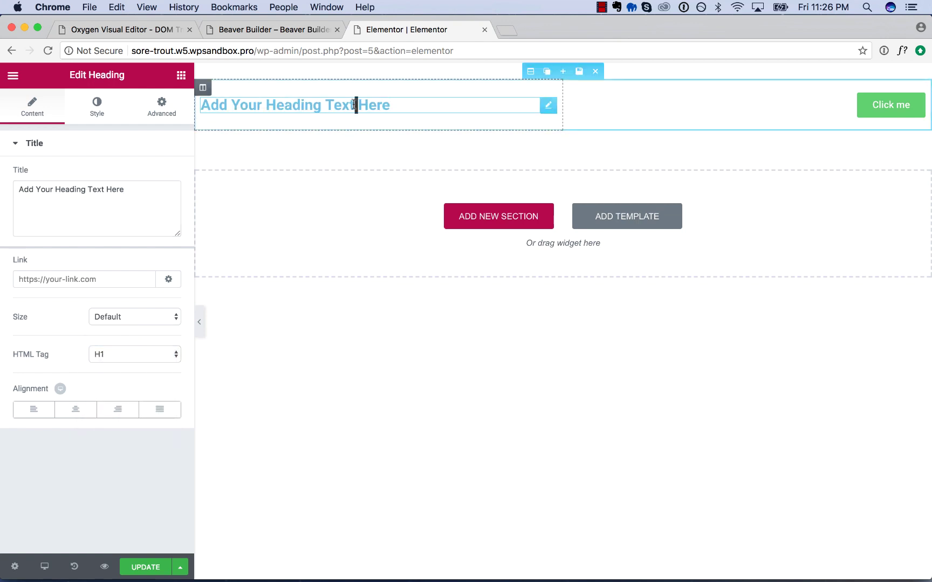
- Set the heading's font size to 54 px and widen its column until the text fits on one line
triple_click(356, 104)
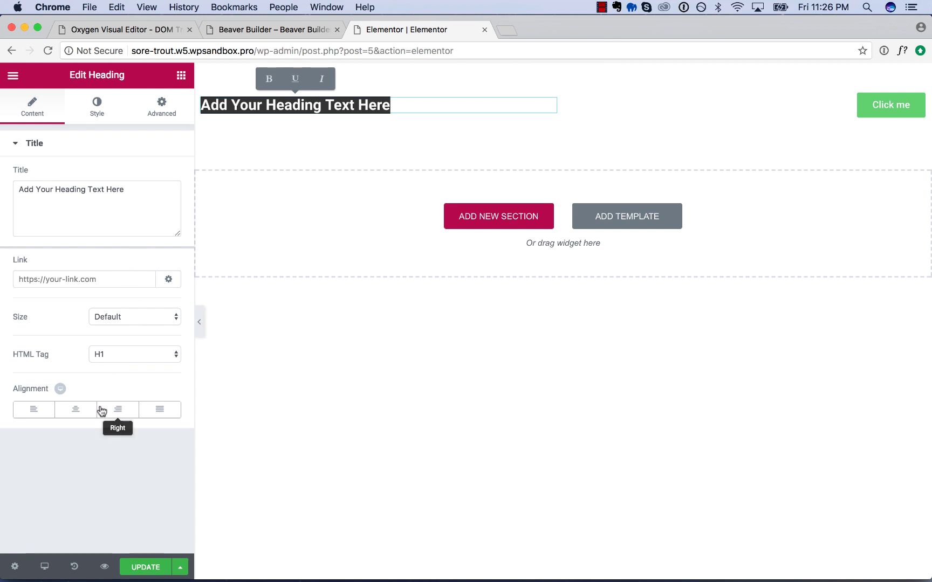
left_click(87, 98)
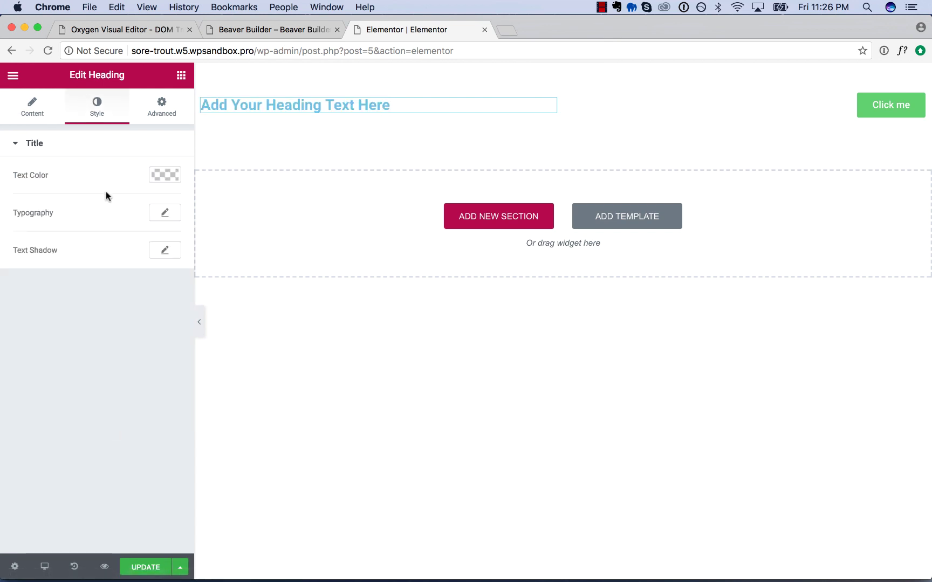
left_click(165, 213)
left_click_drag(23, 293, 50, 293)
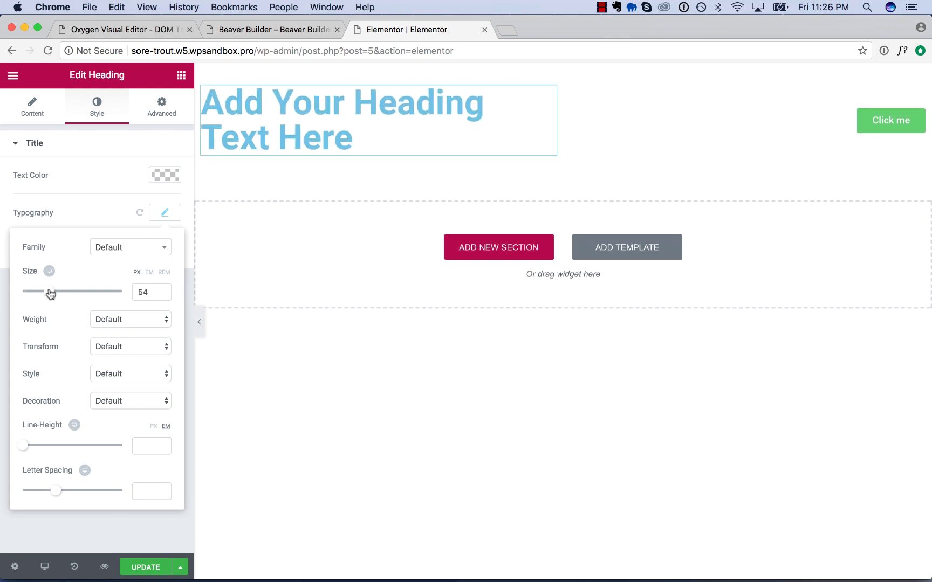
left_click(593, 129)
left_click_drag(562, 123, 707, 129)
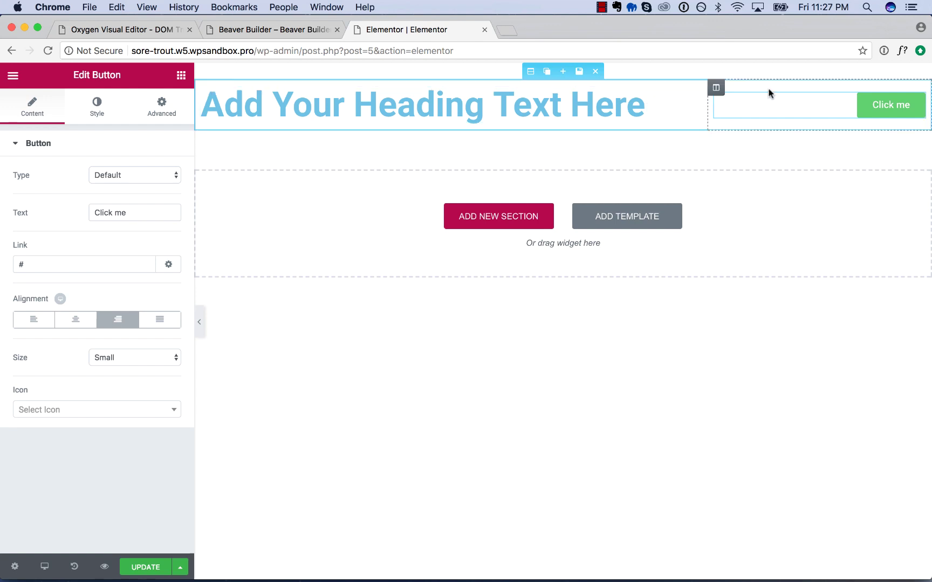
- Preview the layout at tablet size and set the heading column's tablet width to 100%
left_click(51, 568)
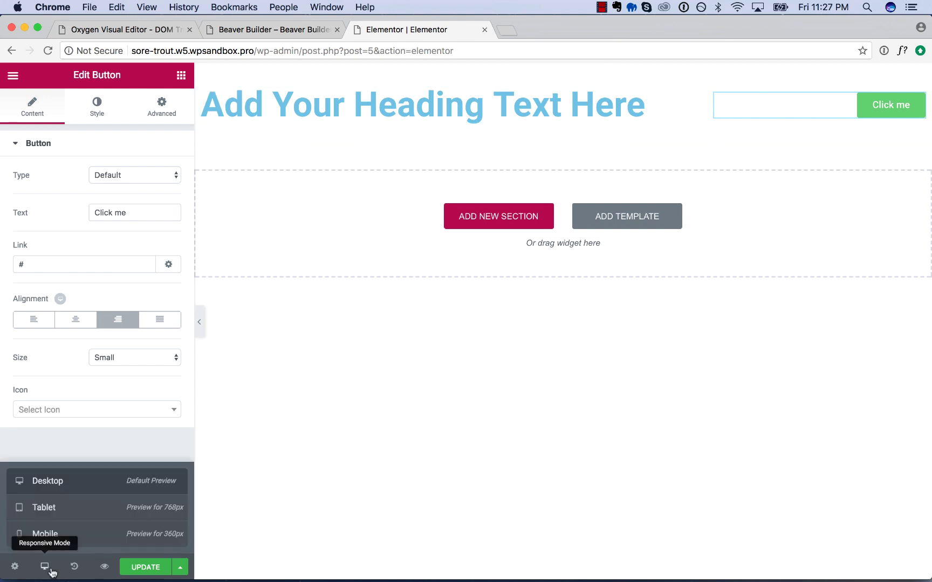
left_click(74, 516)
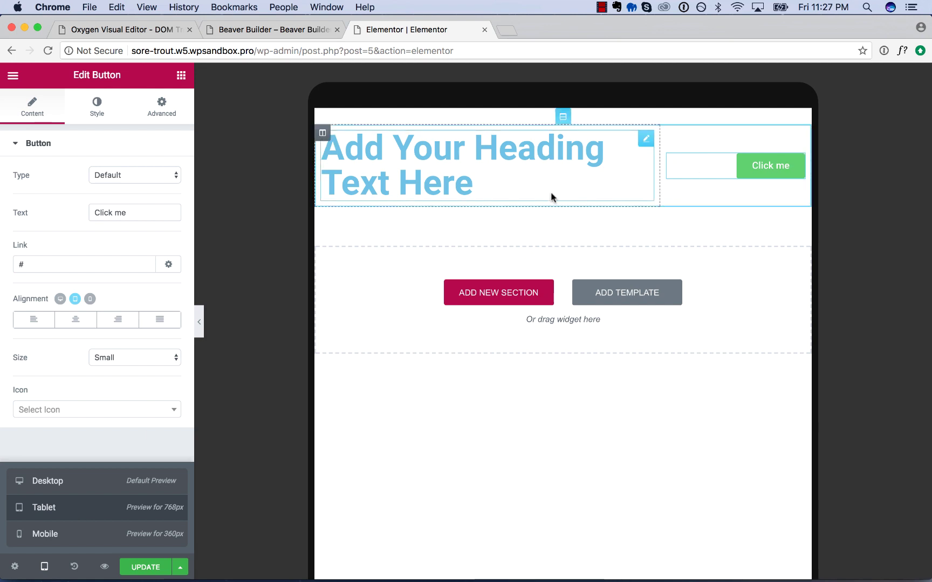
left_click(322, 133)
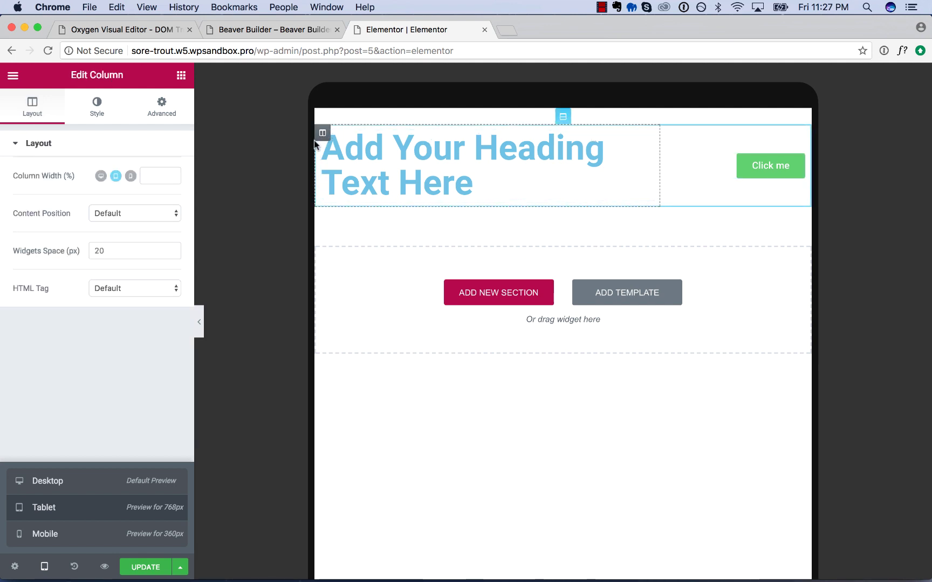
left_click(148, 175)
type("1")
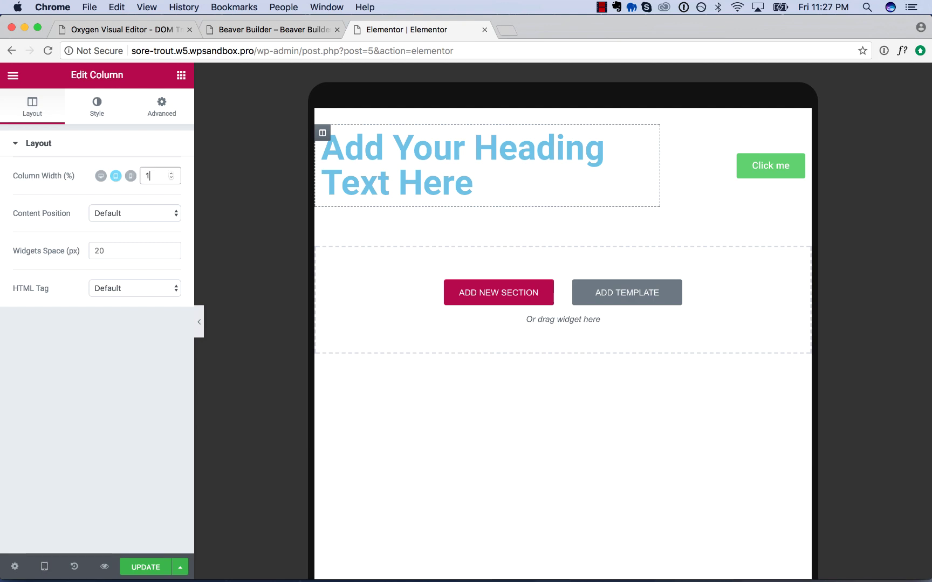
type("00")
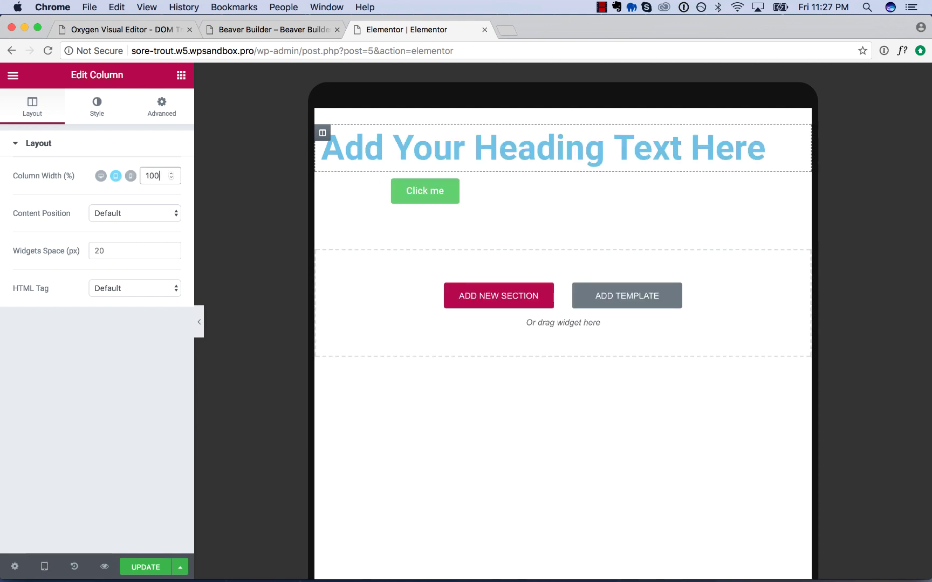
- Set the tablet width of the Click me button's column to 100%
left_click(387, 201)
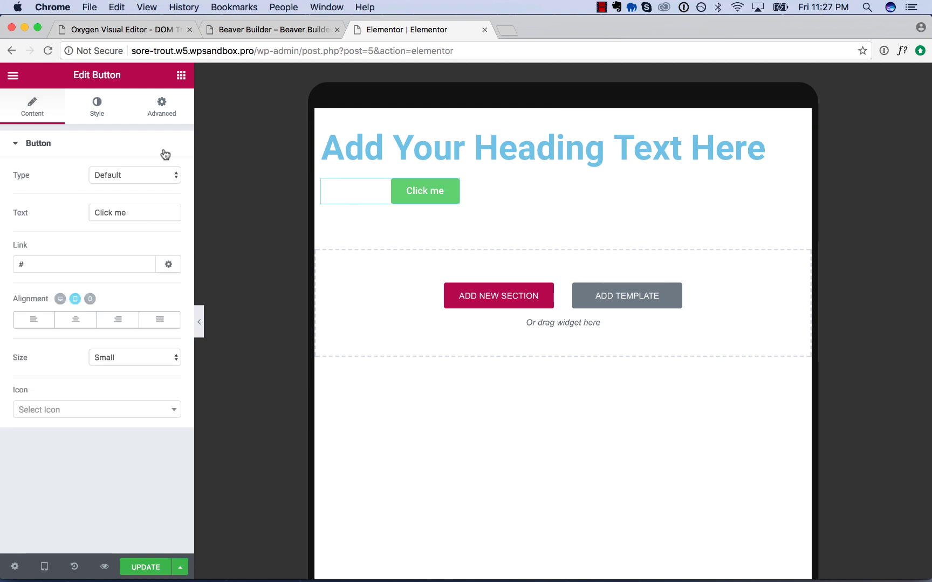
left_click(323, 181)
left_click(148, 176)
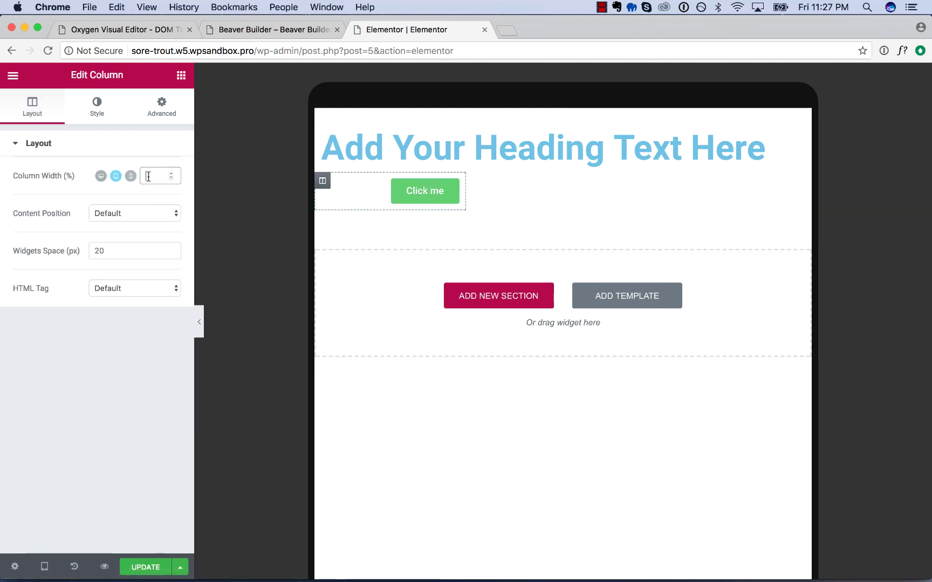
type("100")
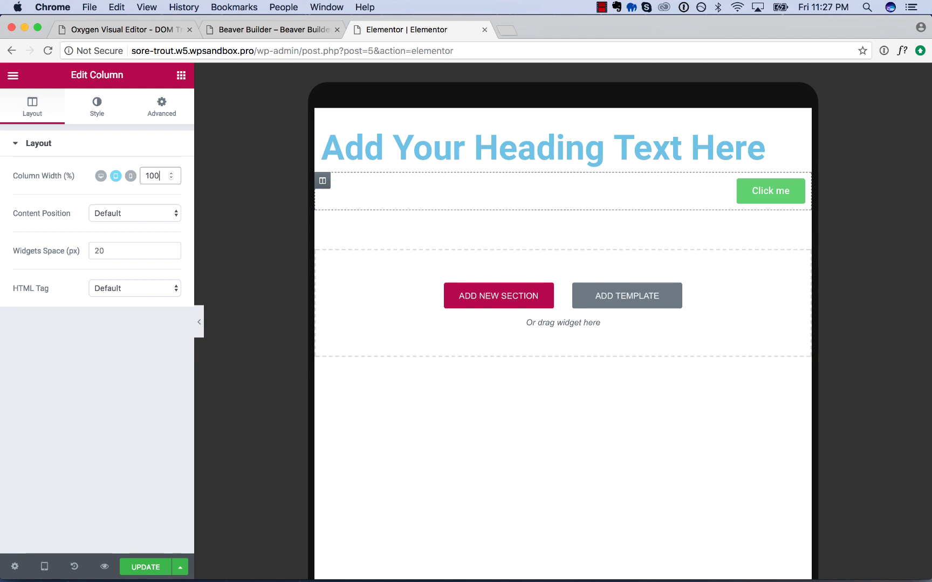
- Try the Middle content position on the button's column and restore it to Default
left_click(179, 213)
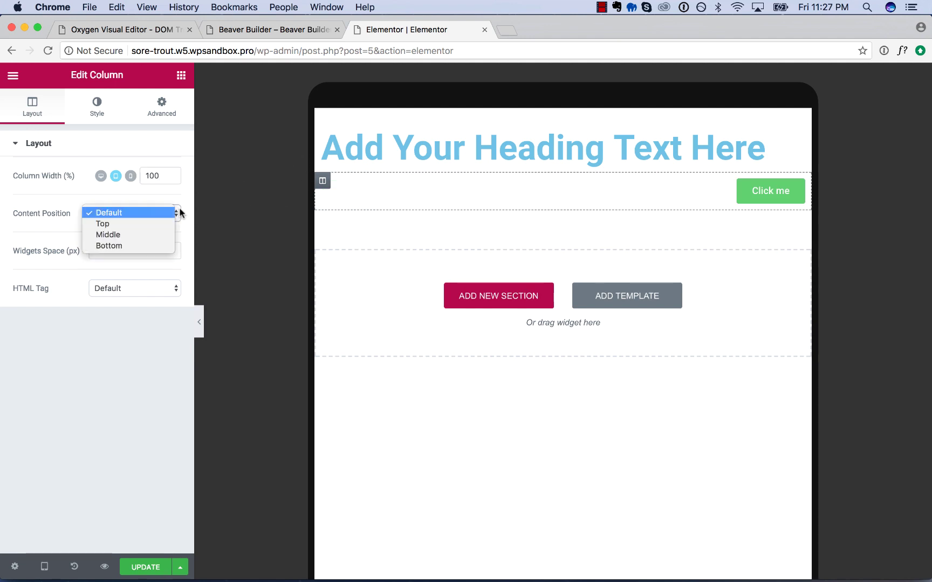
left_click(148, 235)
left_click(146, 214)
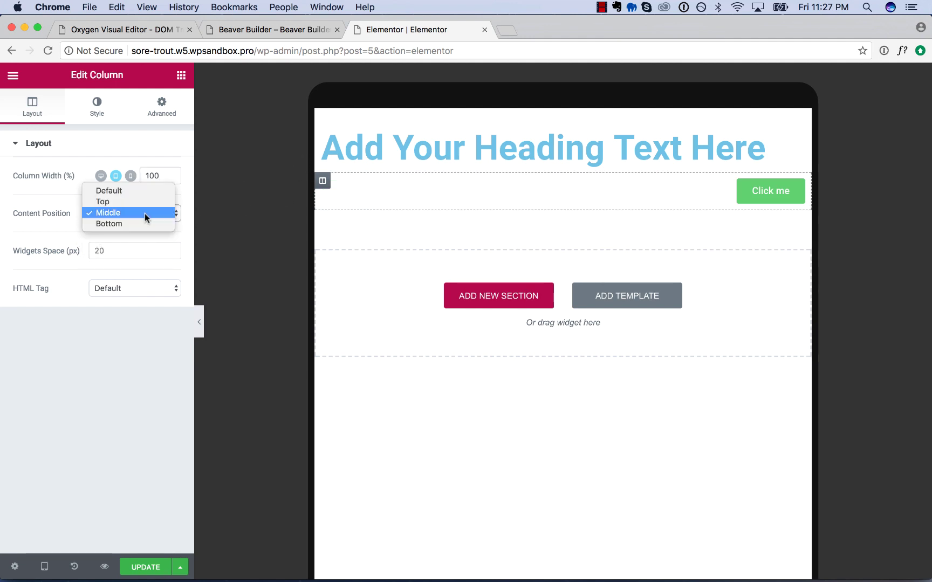
left_click(132, 190)
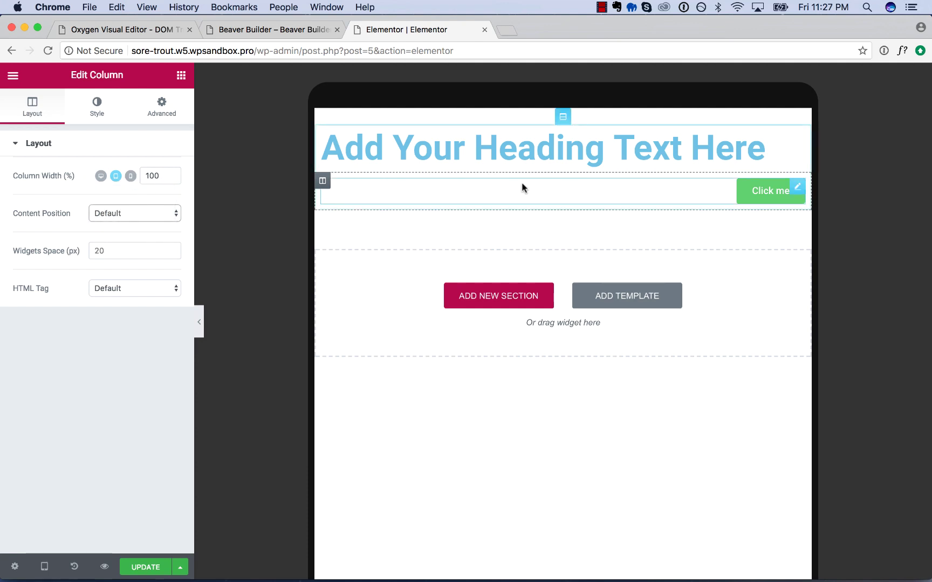
- Center-align the Click me button for the tablet view
left_click(748, 195)
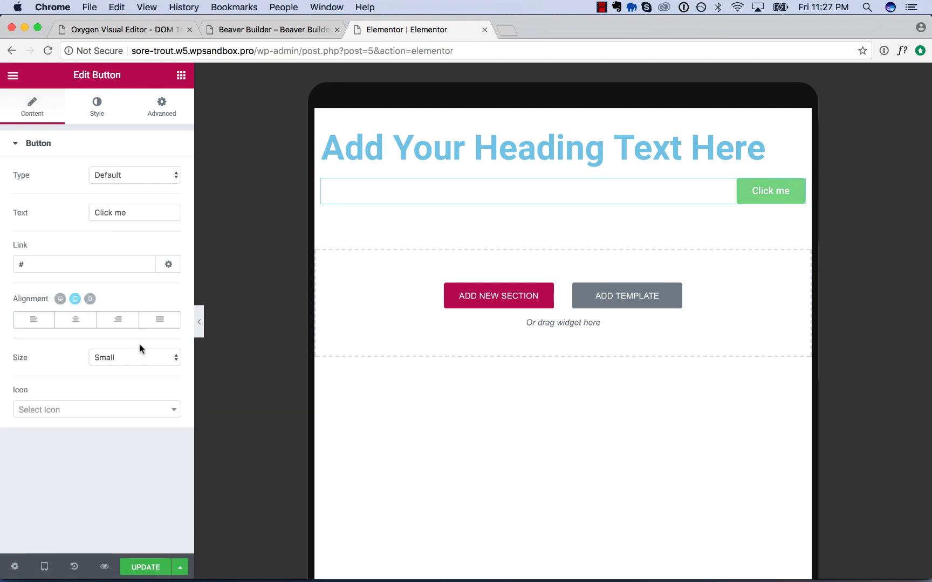
left_click(76, 319)
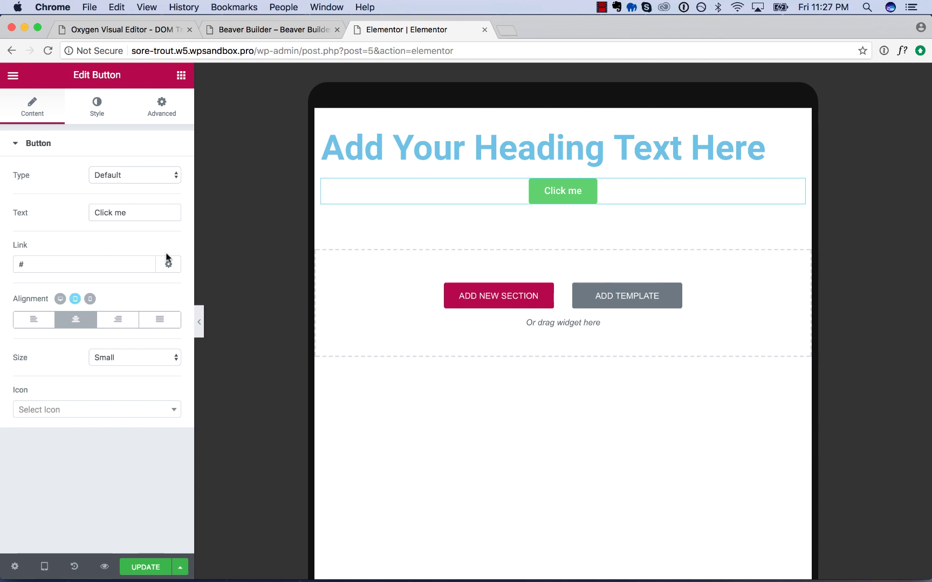
- Switch to Oxygen, try stacking the section's child elements vertically on all devices and restore the horizontal layout
left_click(129, 22)
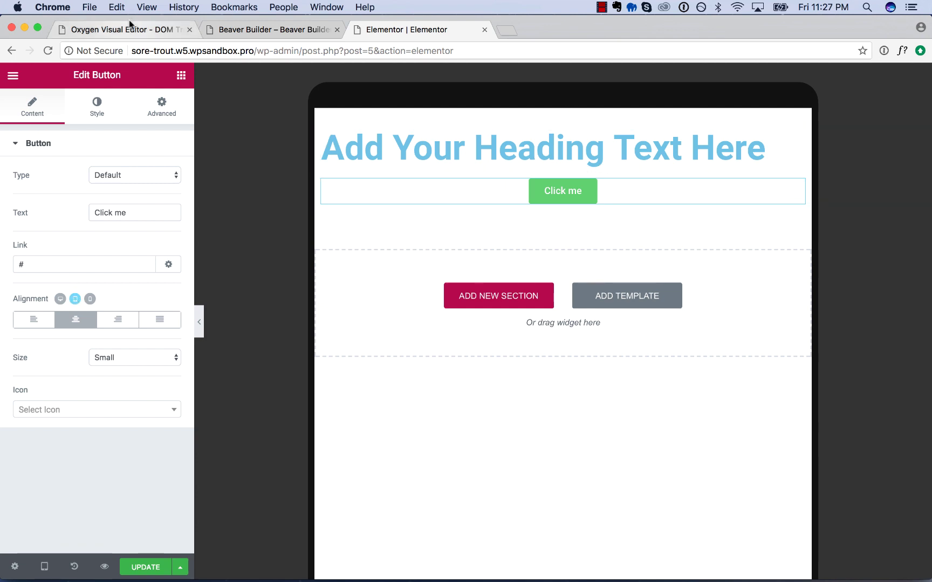
left_click(54, 356)
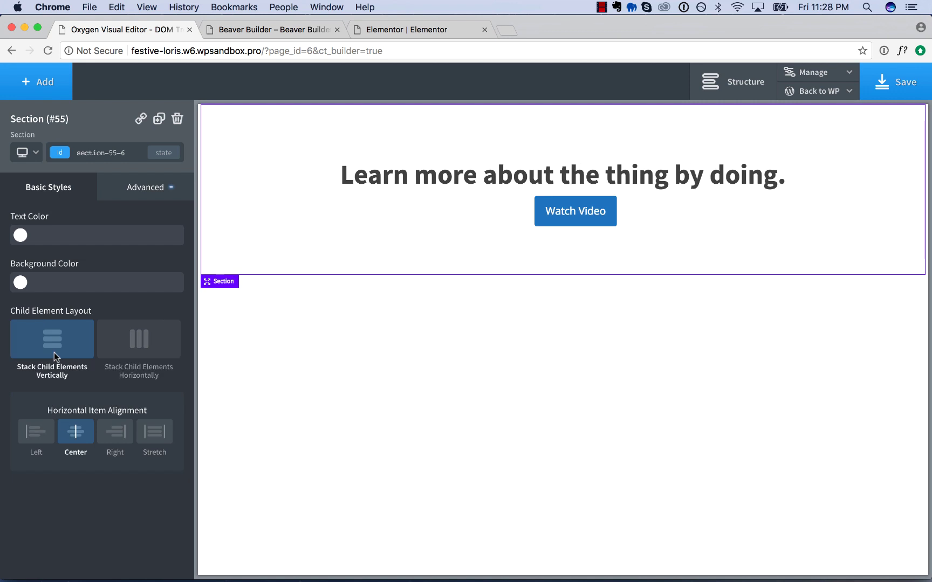
left_click(136, 346)
- In Oxygen, center the section's stacked elements for screens less than 992px wide and return the view to all devices
left_click(27, 153)
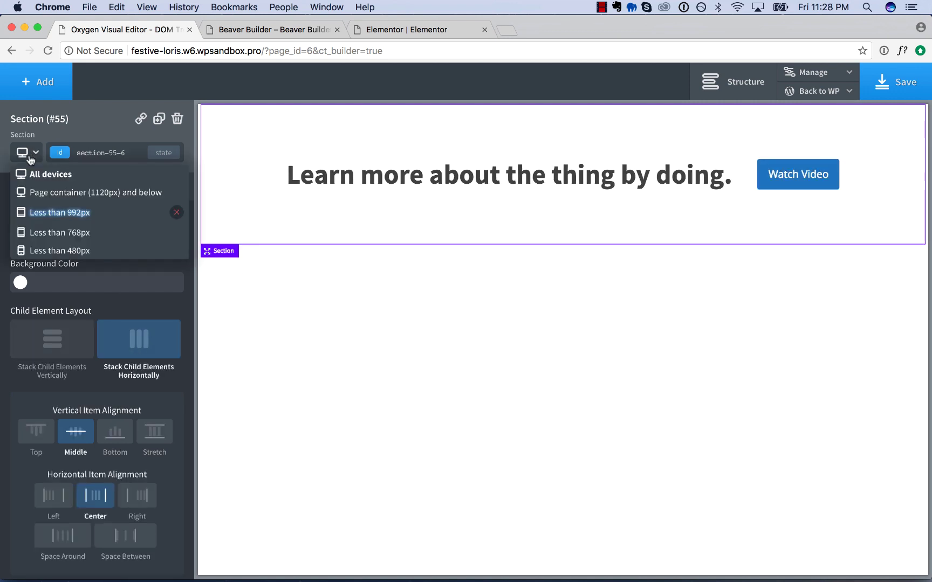
left_click(50, 203)
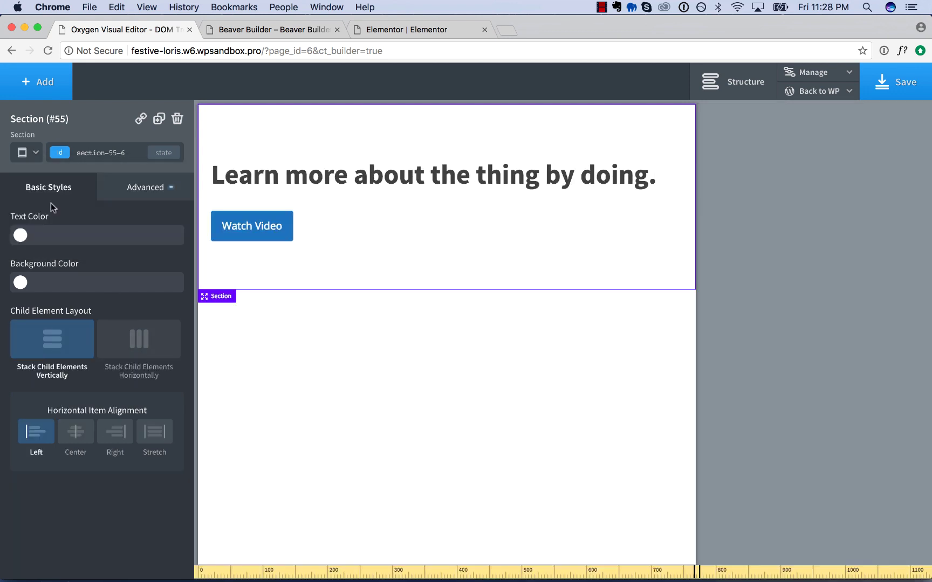
left_click(75, 434)
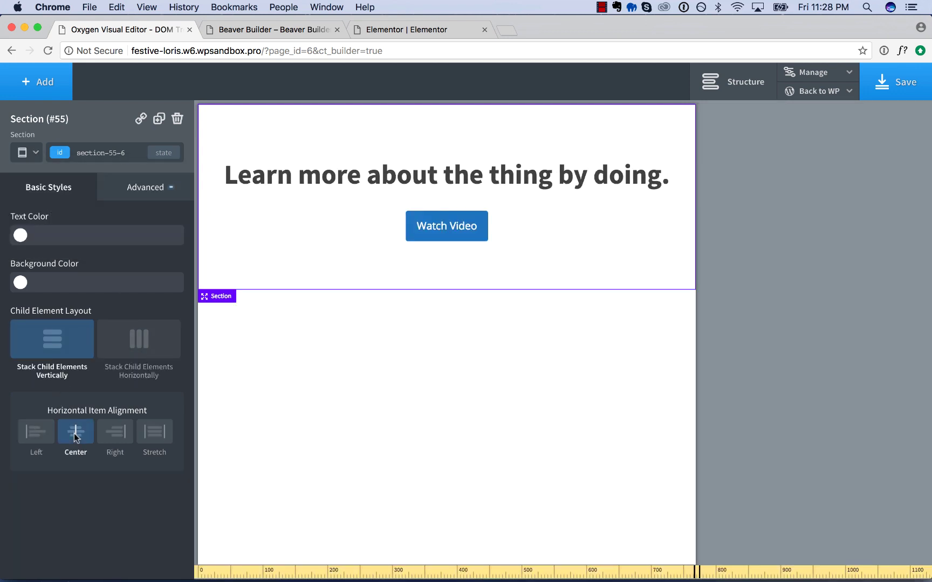
left_click(29, 154)
left_click(35, 168)
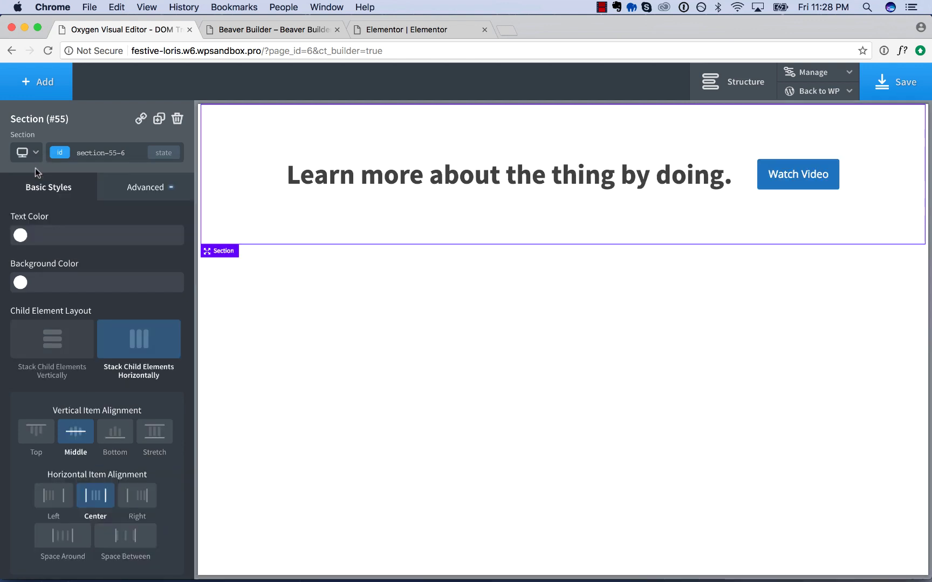
- View the Beaver Builder and Elementor layouts for comparison and return to Oxygen
left_click(233, 30)
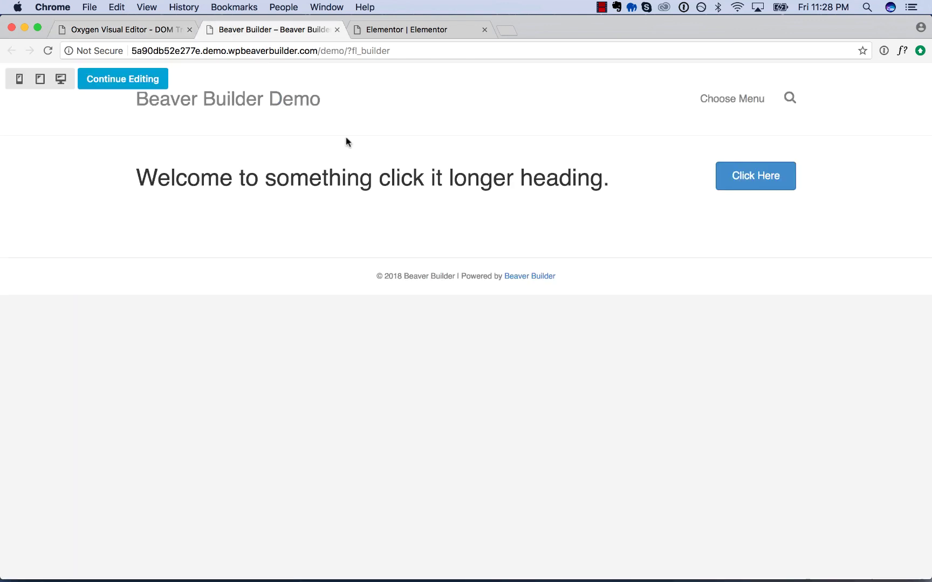
left_click(439, 29)
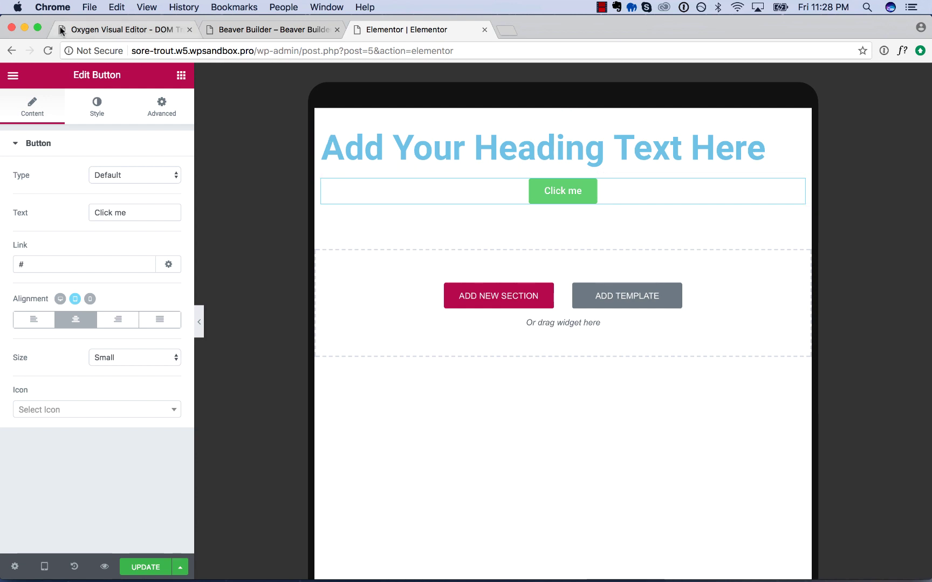
left_click(84, 31)
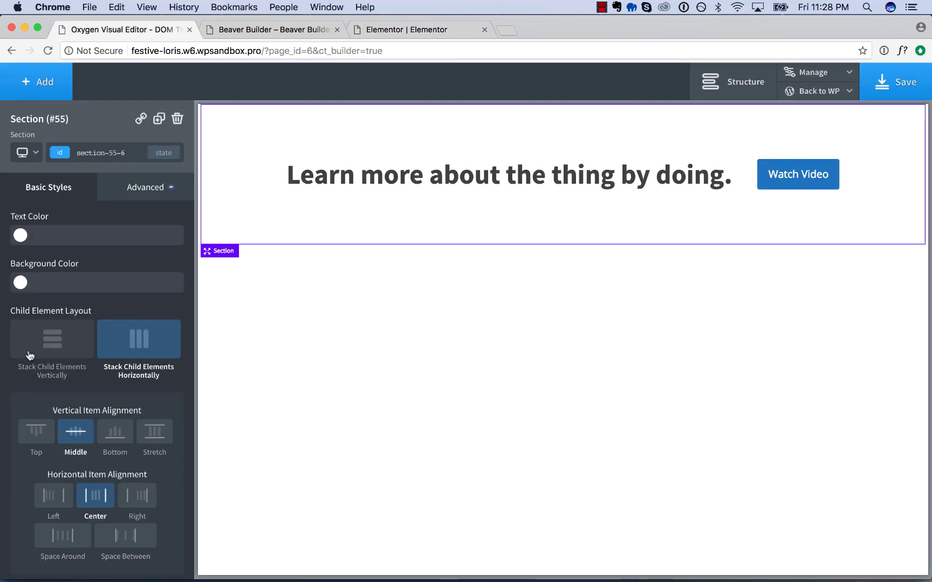
- Toggle the section's child elements between vertical and horizontal stacking, ending on the horizontal layout
left_click(50, 344)
left_click(106, 340)
scroll(97, 551, "down", 1)
scroll(98, 551, "up", 1)
left_click(57, 326)
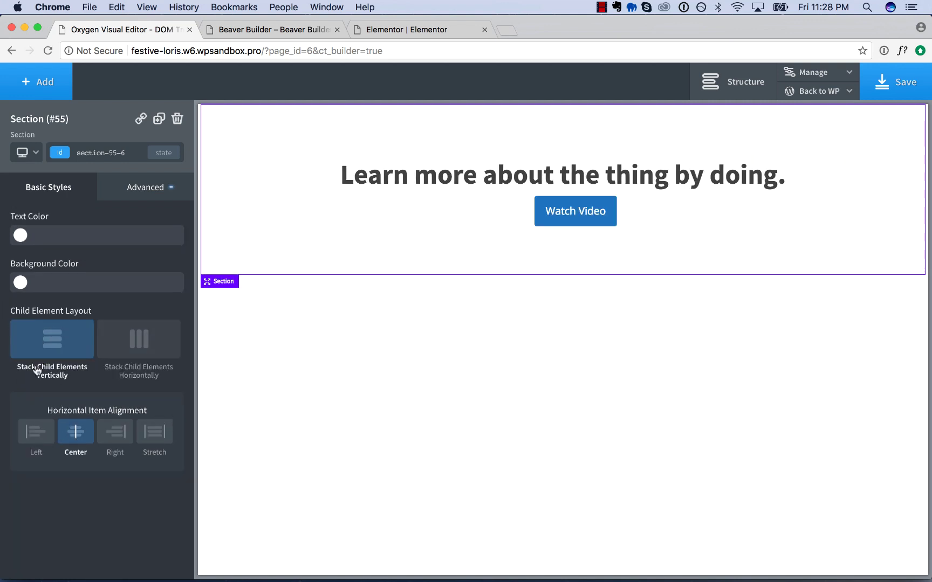
left_click(114, 346)
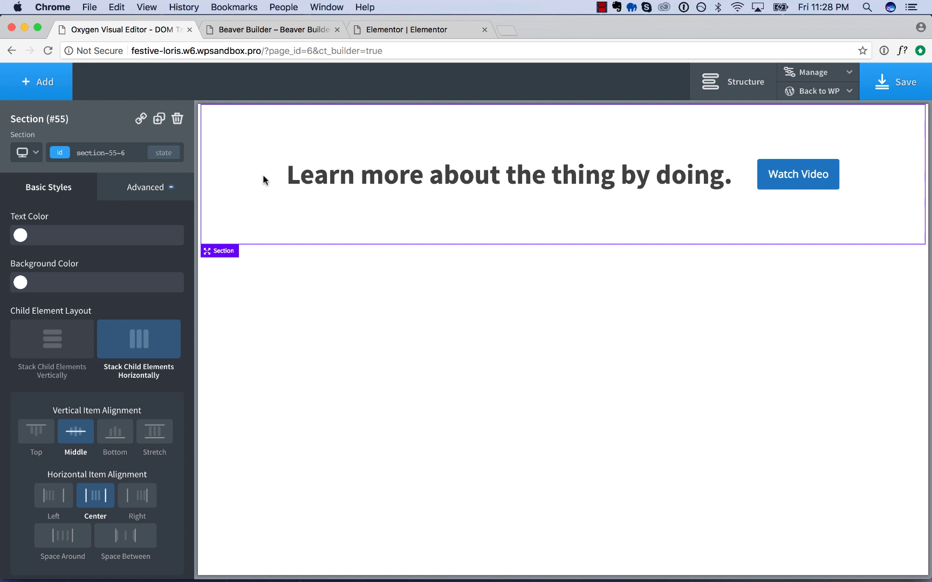
- Delete the existing heading-and-button section and add a new section containing a heading
left_click(179, 121)
left_click(37, 89)
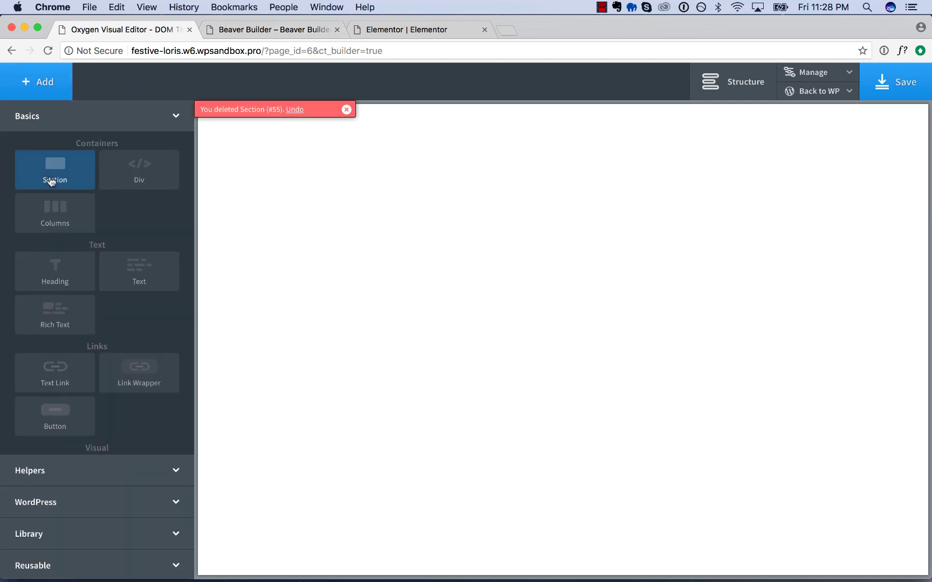
left_click(51, 182)
left_click(37, 81)
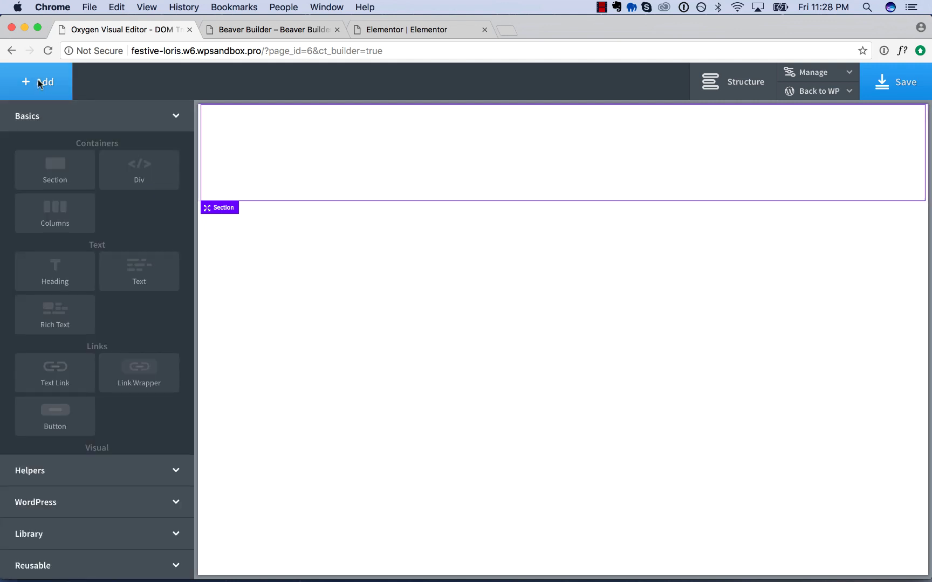
left_click(53, 271)
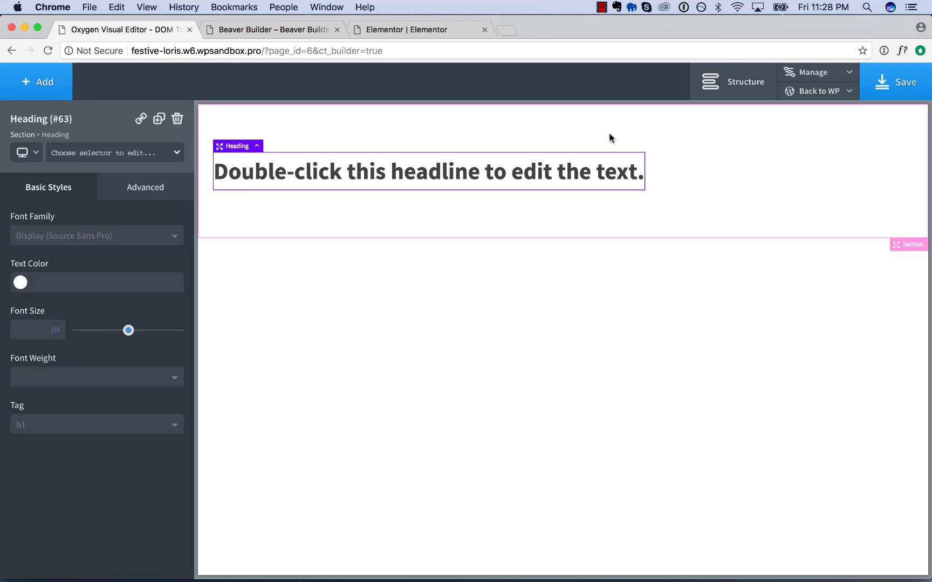
- Add a video beneath the heading and set its aspect ratio to 21:9 (Cinematic widescreen)
left_click(43, 84)
scroll(116, 436, "down", 5)
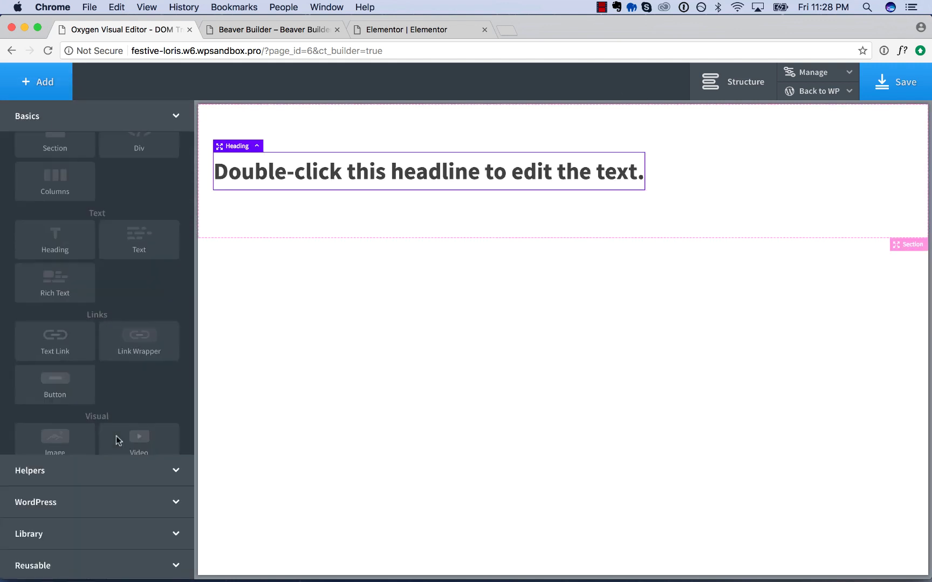
left_click(141, 330)
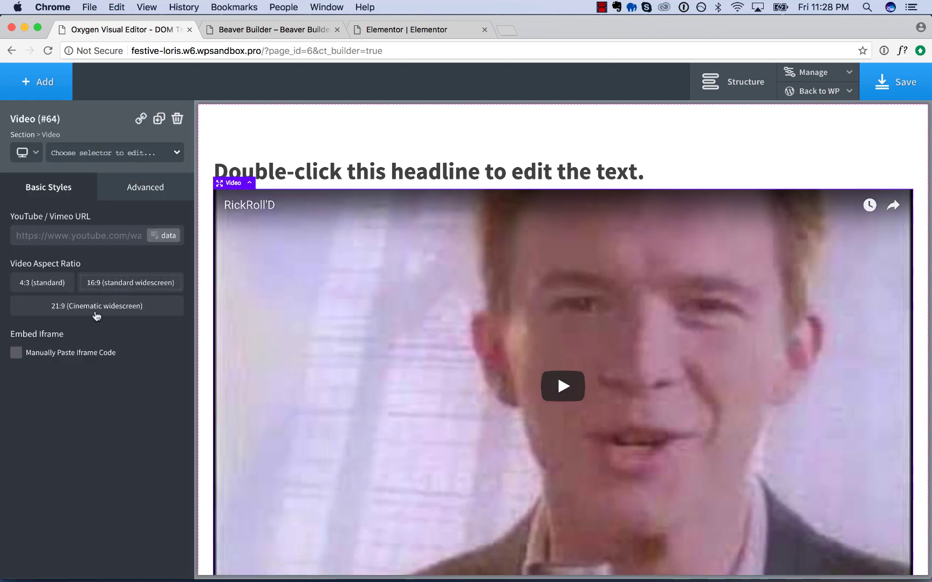
left_click(96, 311)
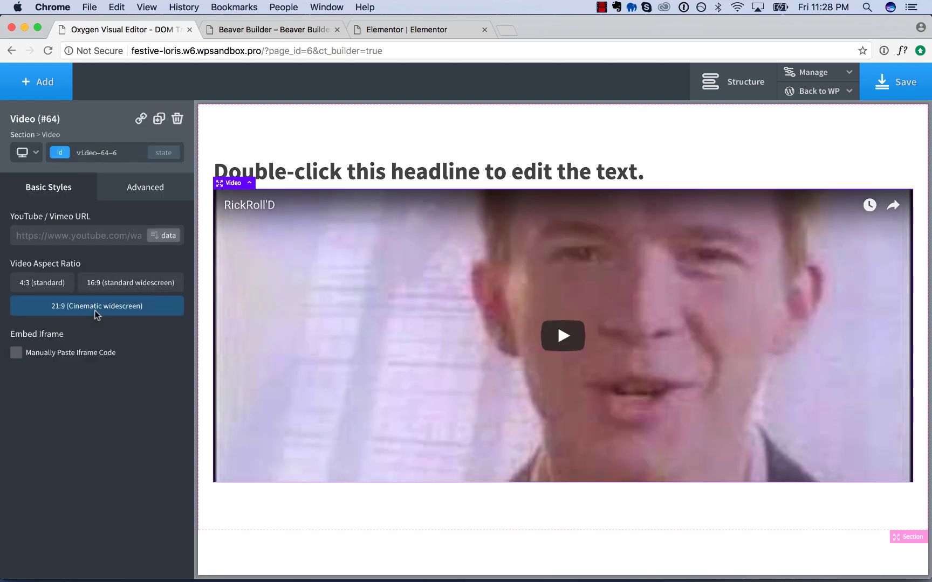
- Stack the new section's child elements vertically and center them horizontally
left_click(56, 94)
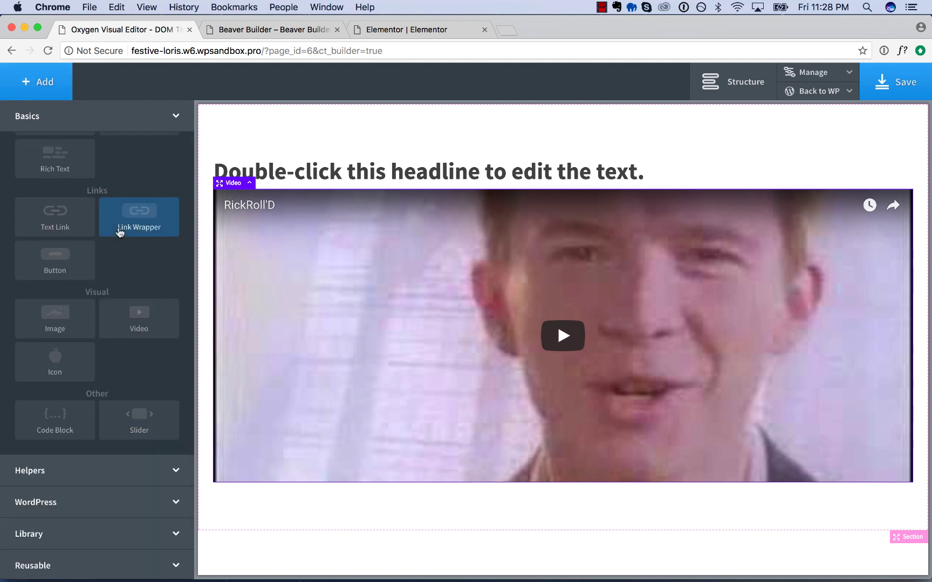
scroll(120, 233, "up", 3)
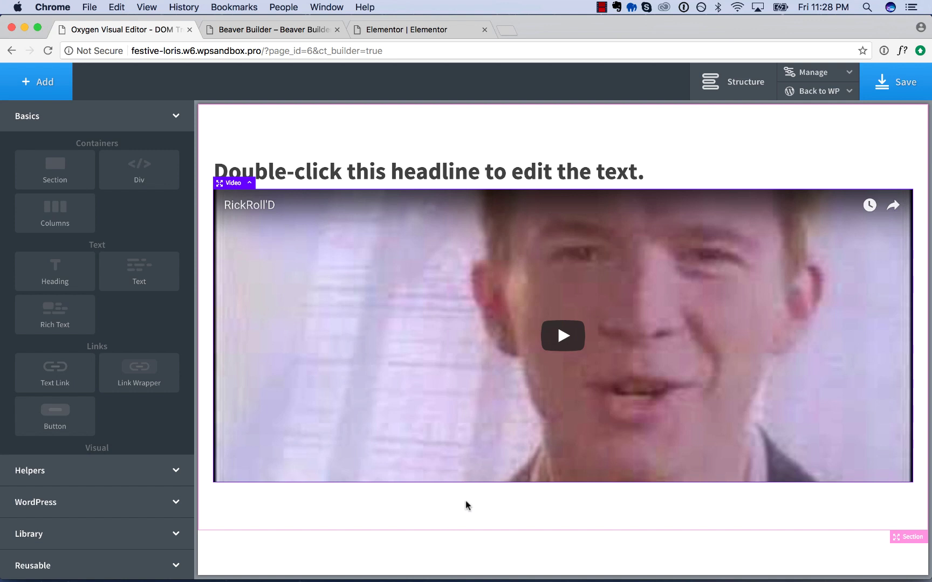
left_click(747, 505)
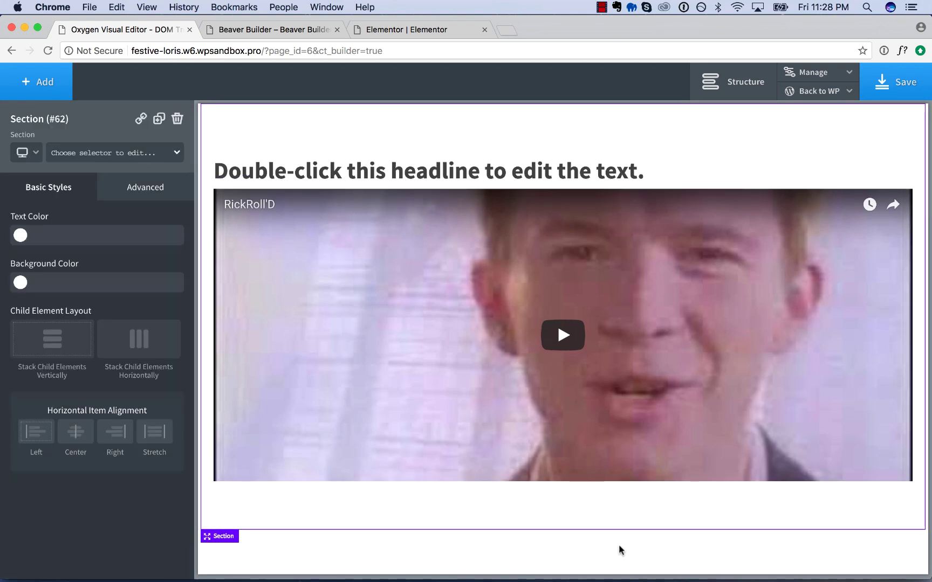
left_click(50, 343)
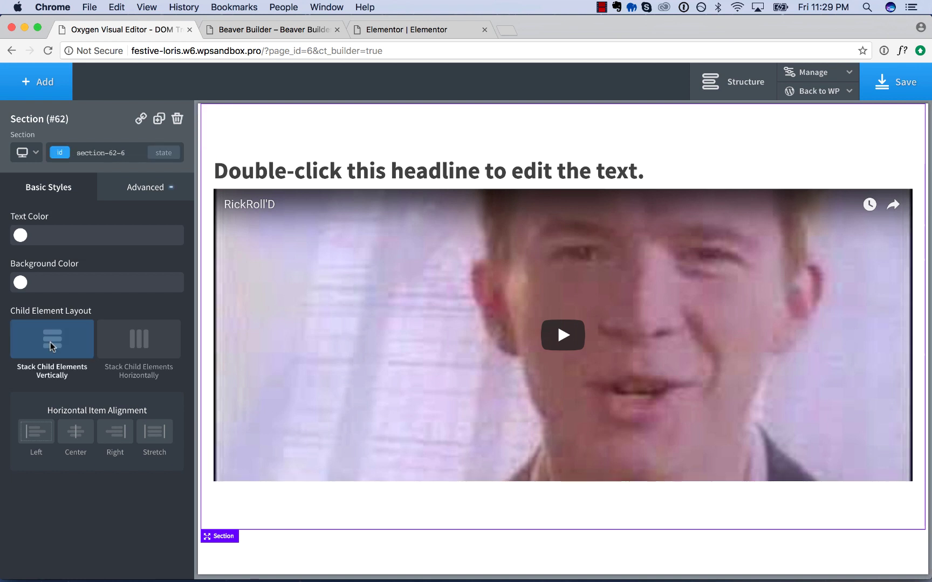
left_click(70, 433)
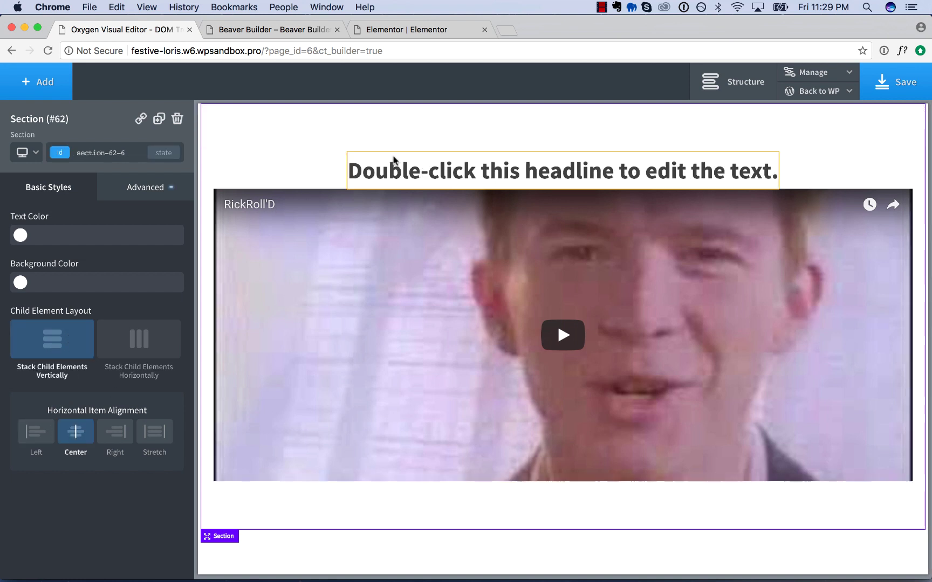
- Add a div beneath the video in the section, with a top margin separating the two
left_click(51, 87)
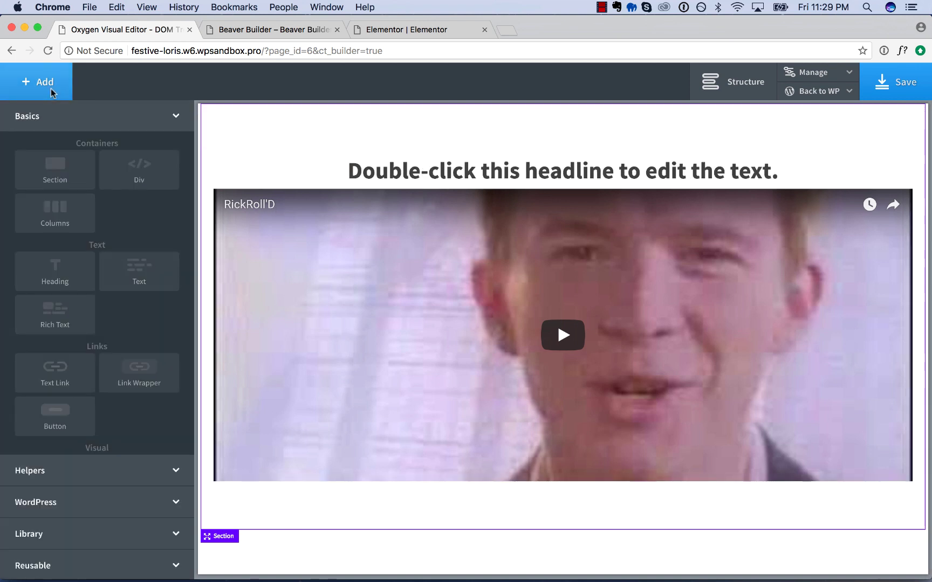
left_click(121, 170)
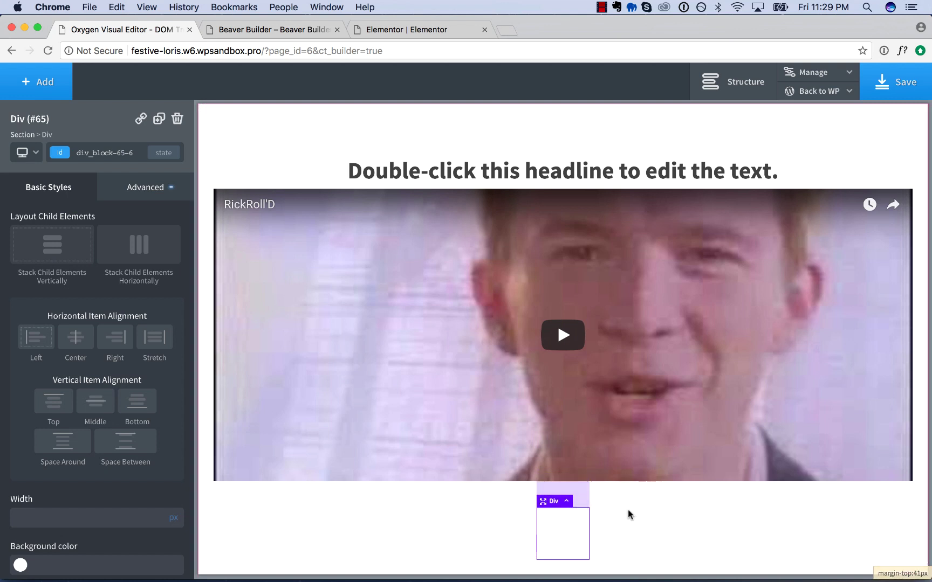
scroll(629, 513, "down", 2)
- Add a button inside the div, duplicate it, and stack the div's child elements horizontally
left_click(30, 85)
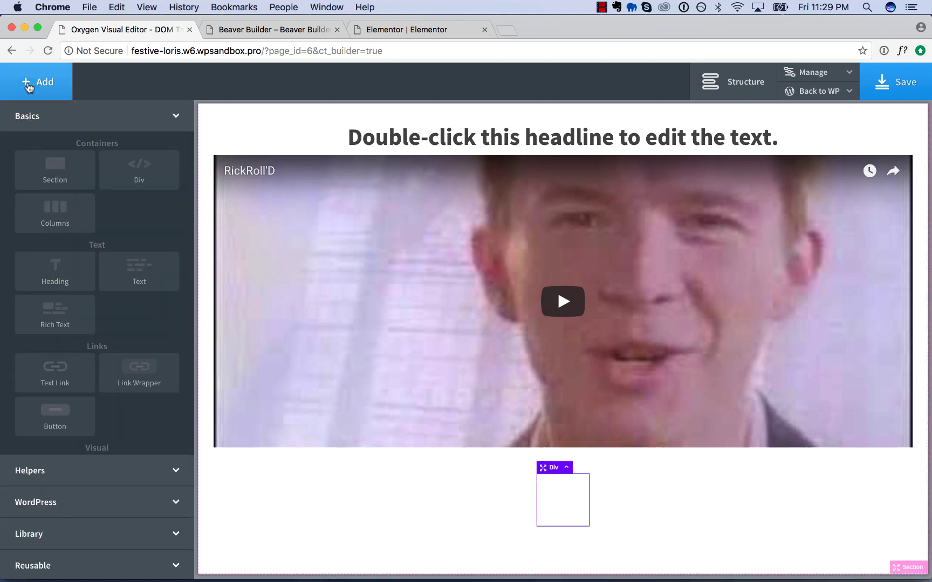
left_click(55, 415)
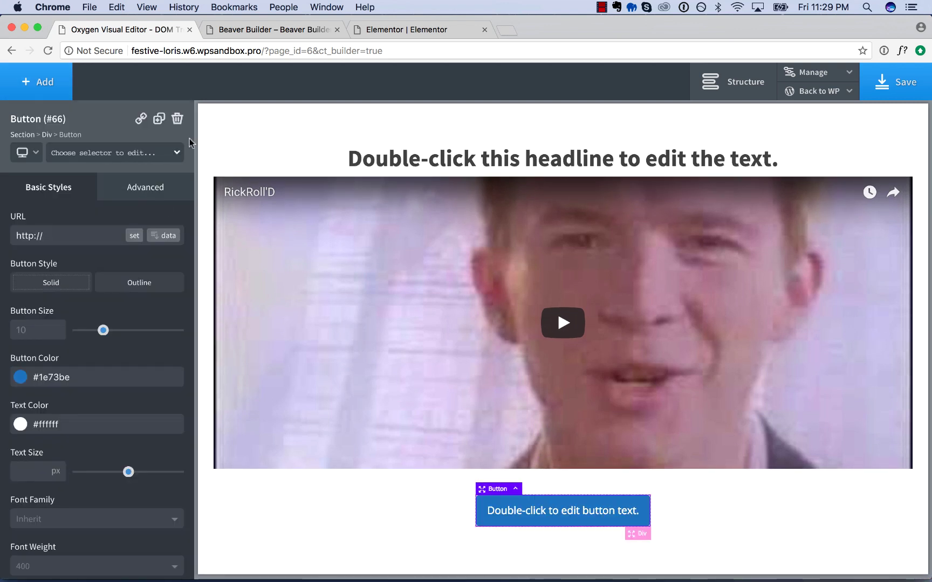
left_click(158, 119)
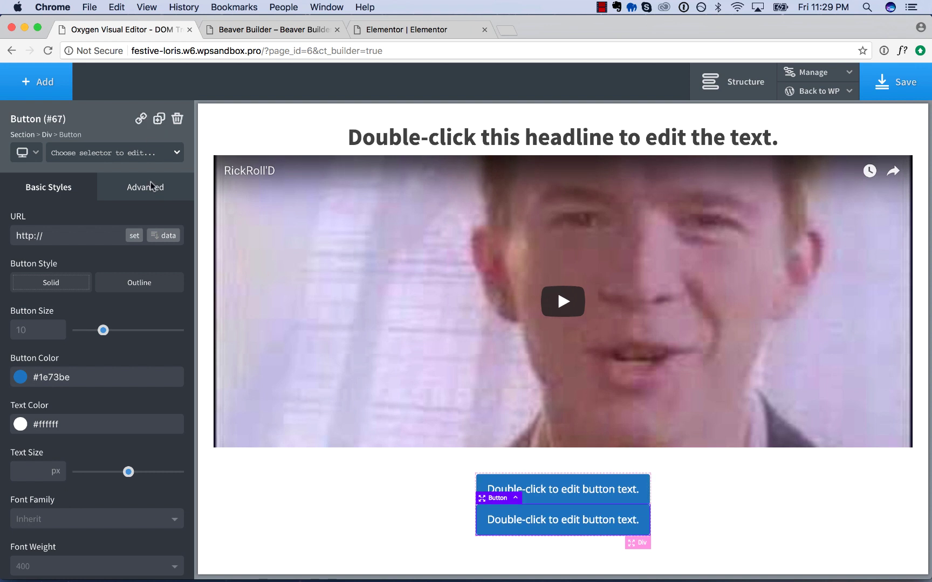
left_click(515, 499)
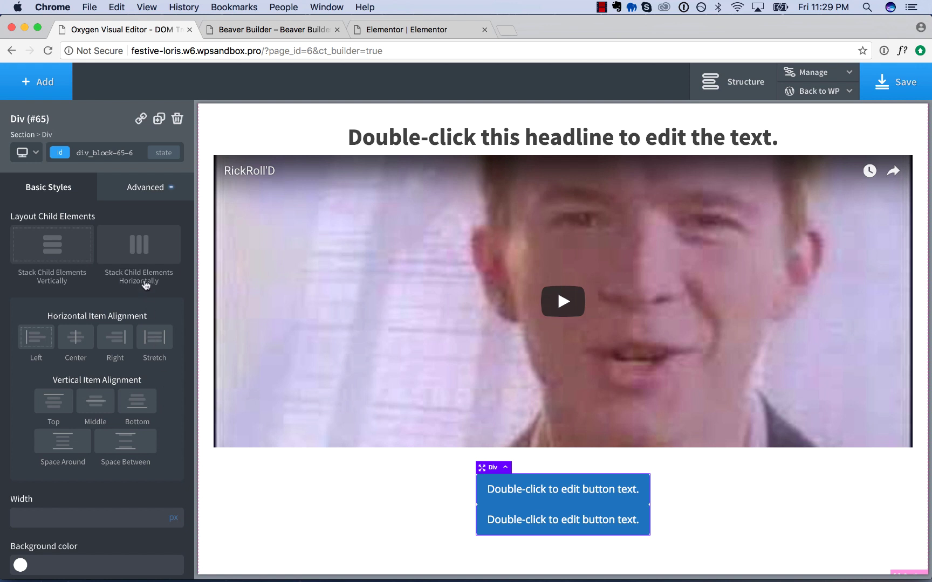
left_click(128, 251)
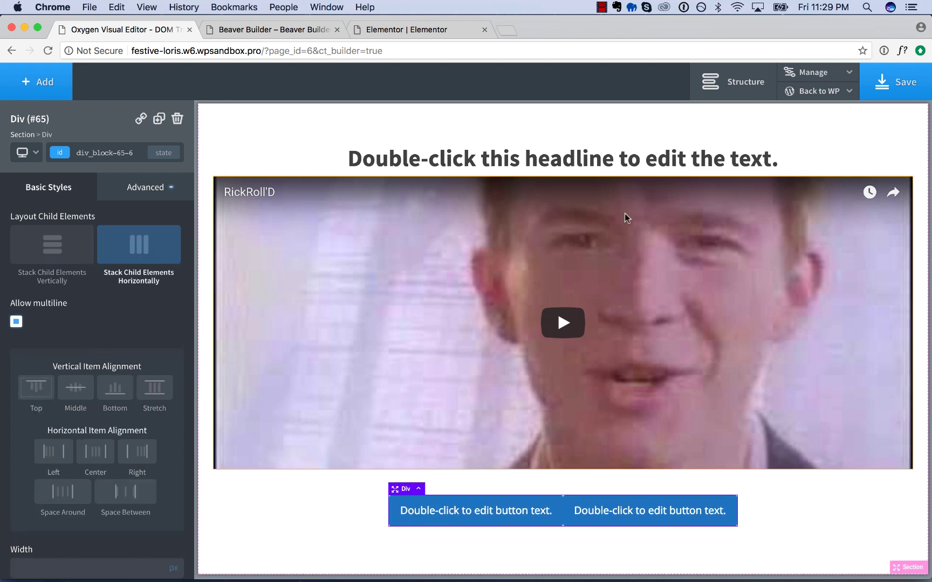
- Set the second button's color to purple #8224e3
left_click(581, 512)
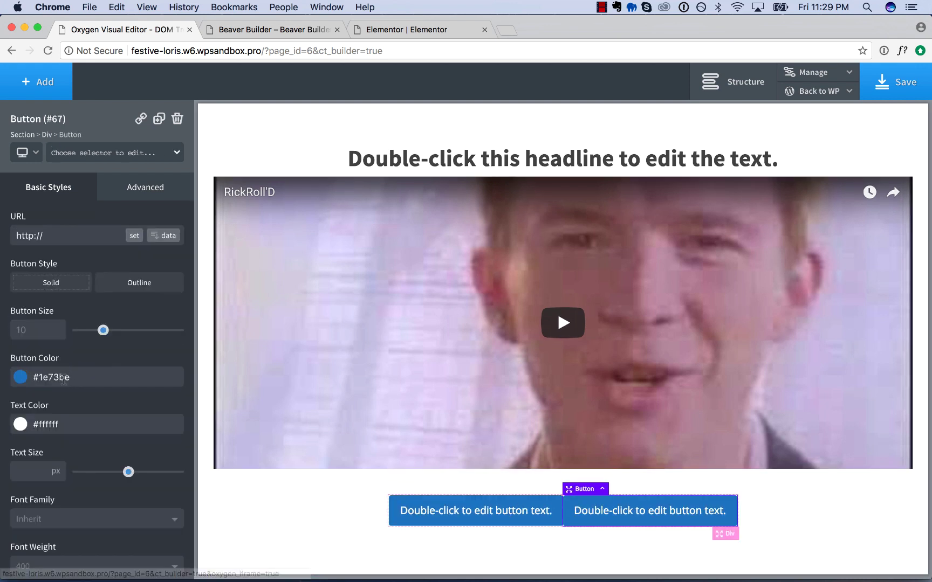
left_click(63, 379)
left_click(102, 493)
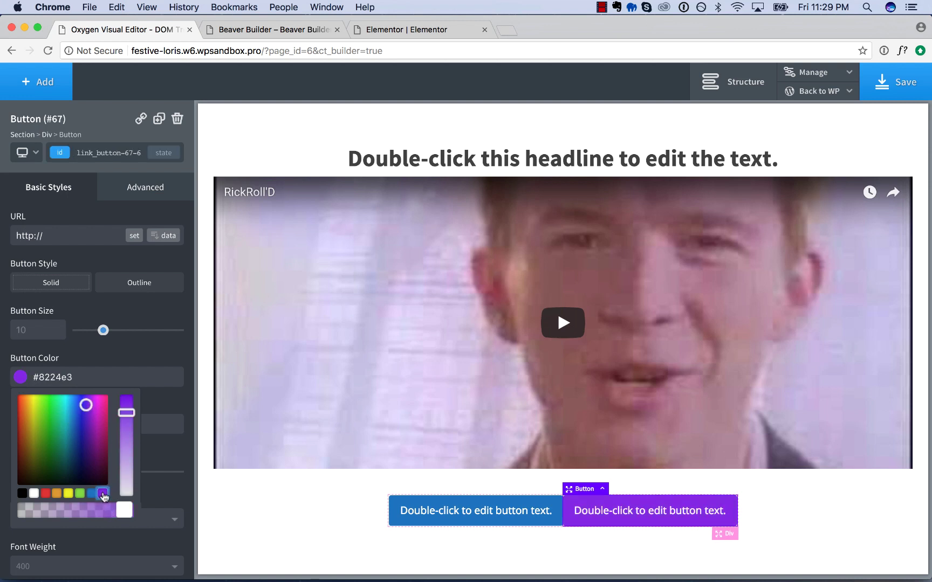
- Add a horizontal gap between the two buttons and vertical space between the heading and the video
left_click(517, 498)
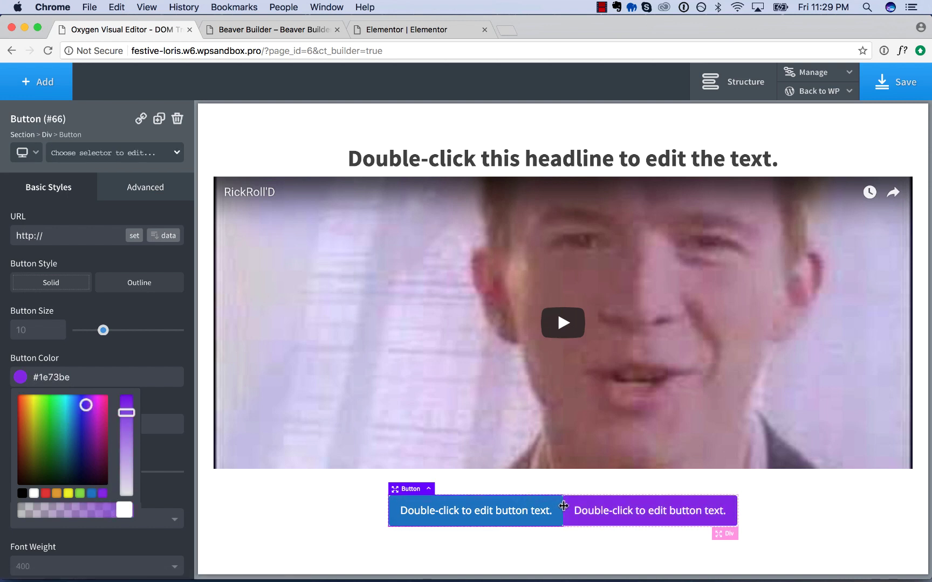
left_click(593, 174)
left_click_drag(591, 176, 589, 205)
left_click(818, 133)
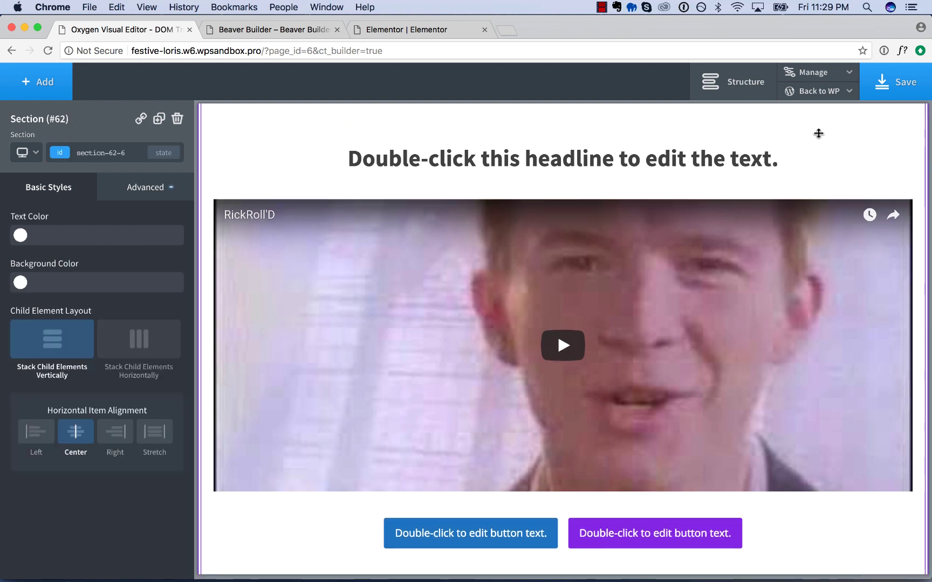
- For screens less than 768px wide, stack the div's two buttons vertically
scroll(754, 243, "down", 2)
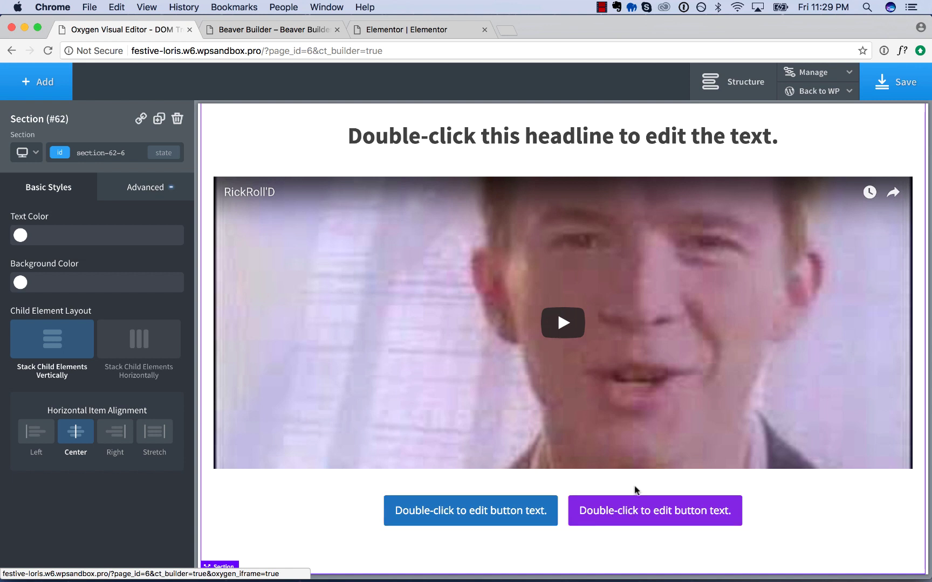
left_click(24, 152)
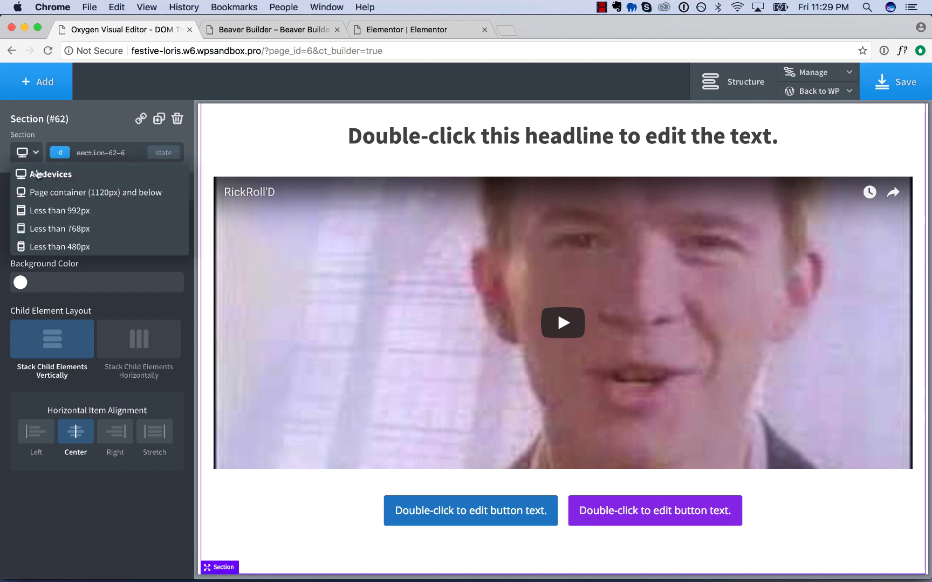
left_click(73, 226)
left_click(431, 438)
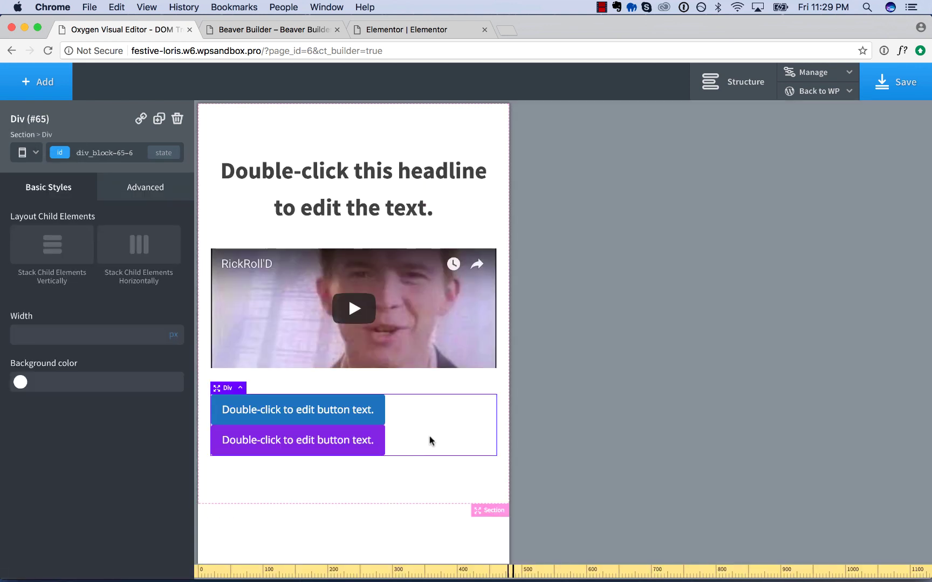
left_click(70, 246)
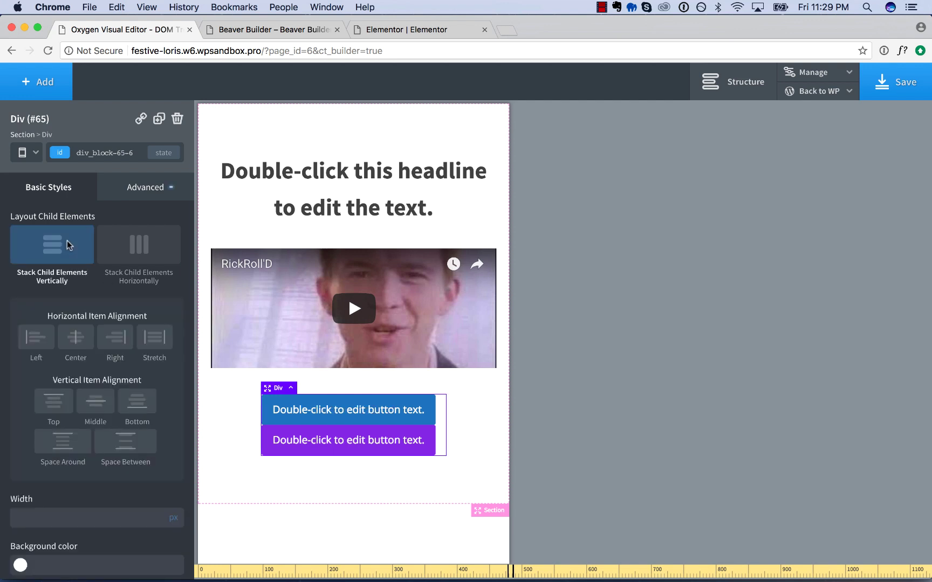
- In the less-than-768px view, remove the first button's side offset and add vertical space between the two buttons
left_click(430, 419)
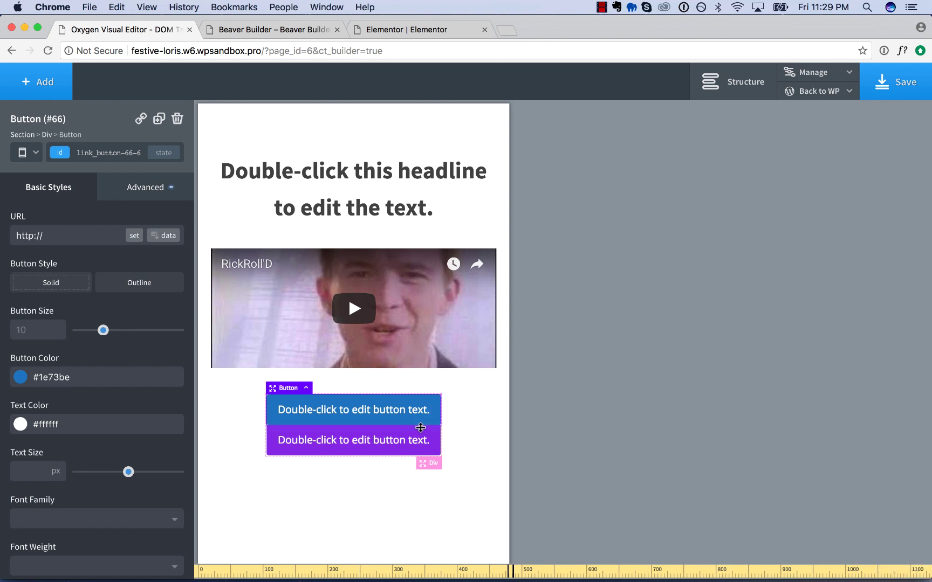
left_click_drag(421, 428, 423, 440)
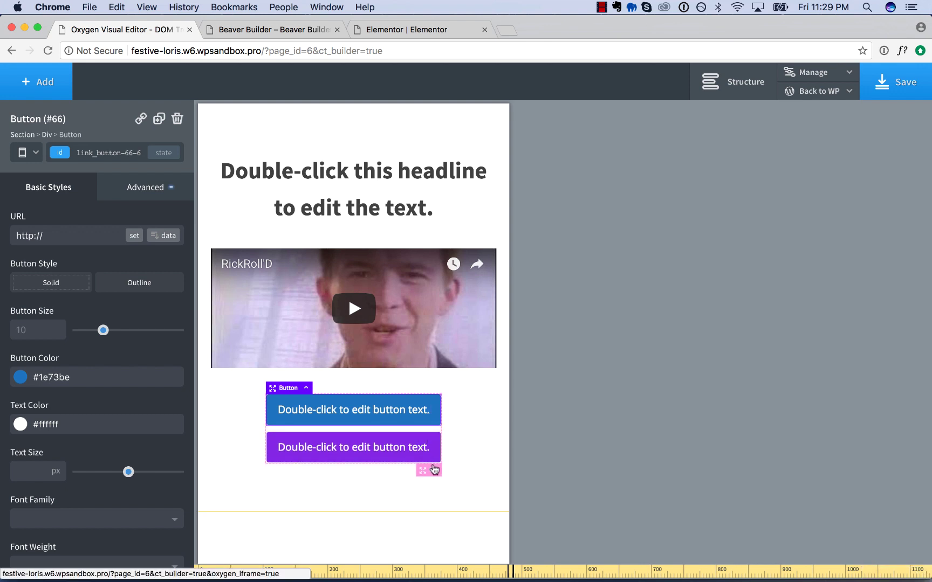
left_click(476, 450)
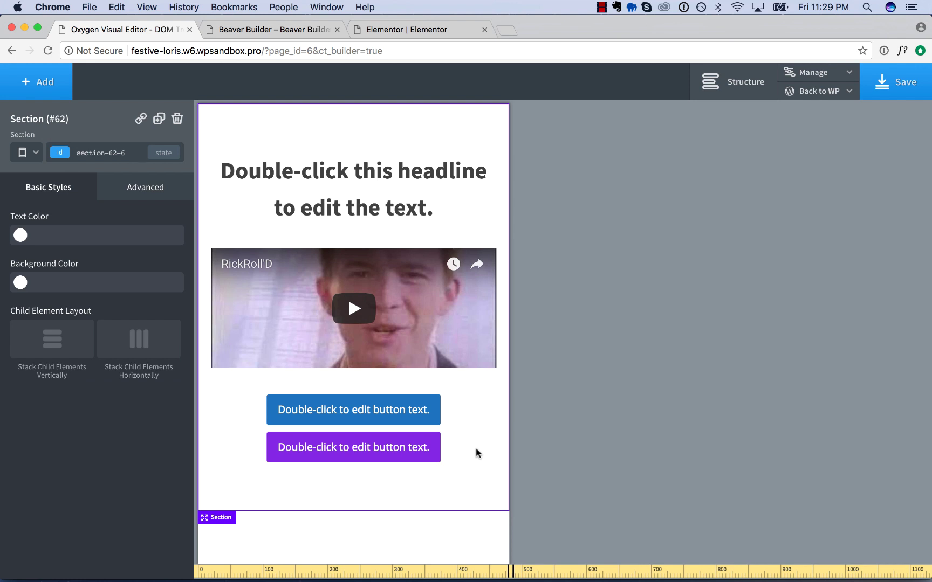
- Compare the section's layout on all devices with the less-than-768px view, ending on all devices
left_click(22, 152)
left_click(37, 175)
left_click(22, 152)
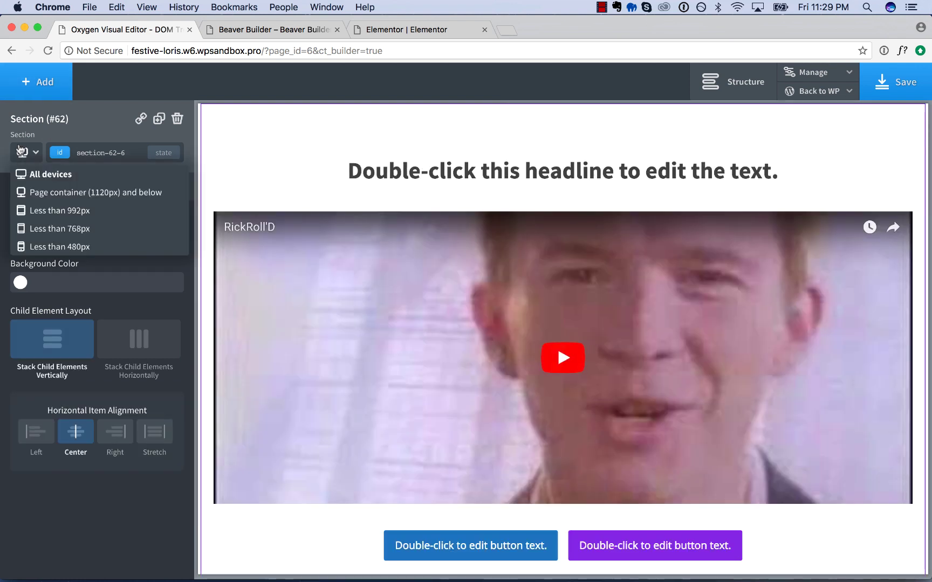
left_click(42, 225)
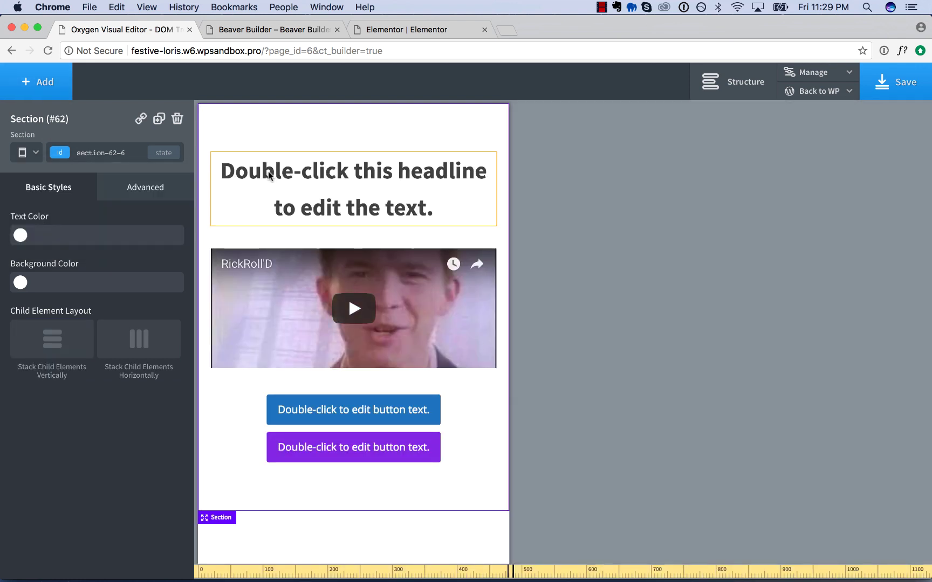
left_click(22, 152)
left_click(40, 175)
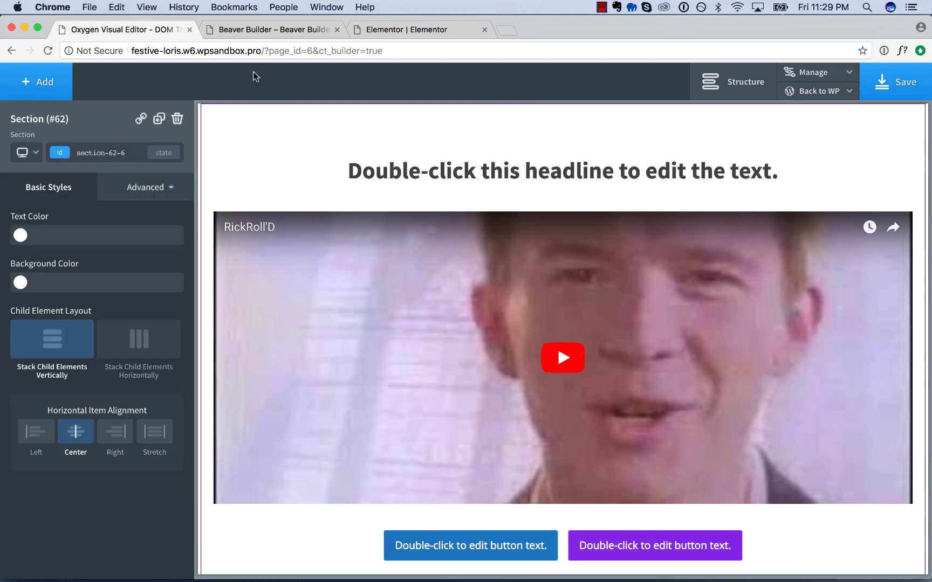
- Compare the Beaver Builder page with the Oxygen video section, ending on the Beaver Builder page
left_click(256, 30)
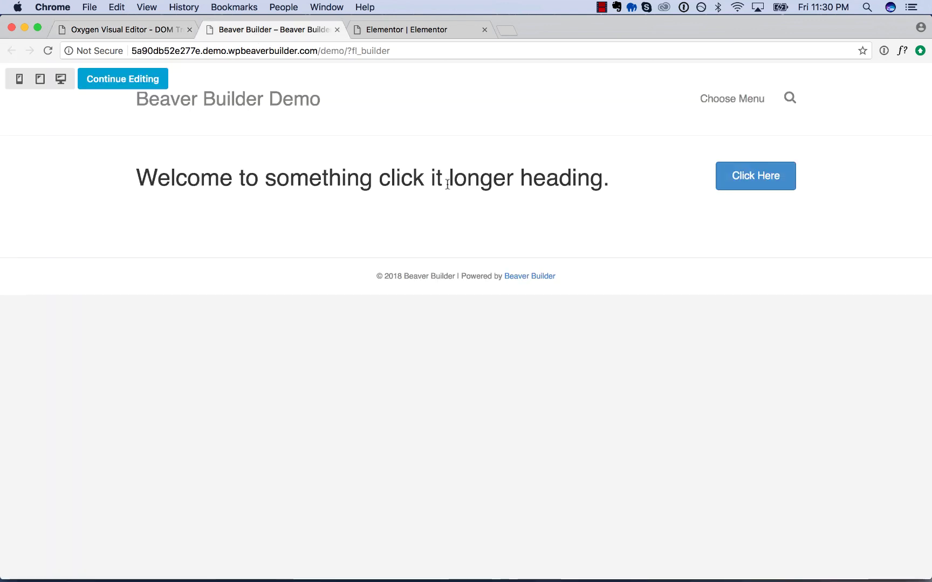
left_click(150, 30)
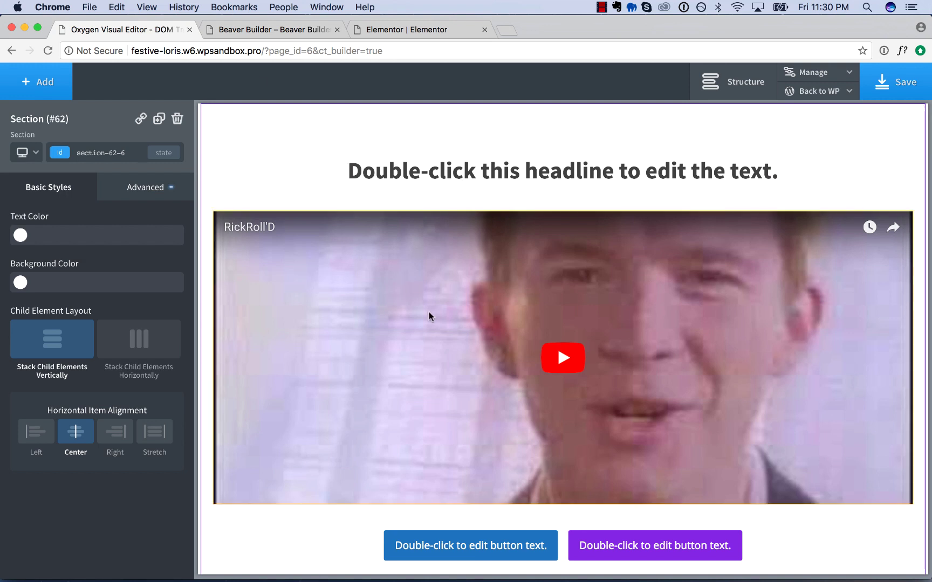
left_click(275, 32)
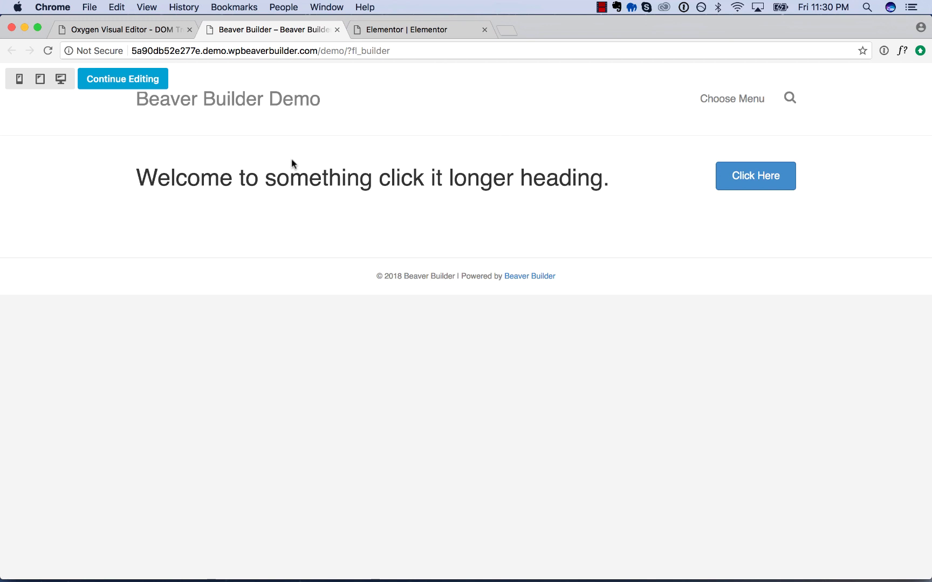
- Compare the Oxygen video section with the Elementor heading and button page, ending on the Oxygen section
left_click(148, 29)
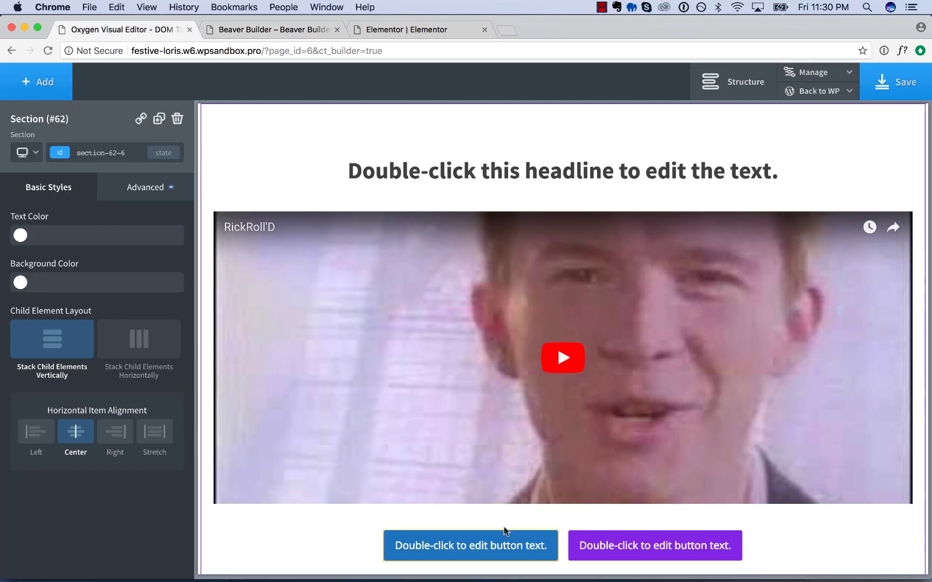
left_click(455, 32)
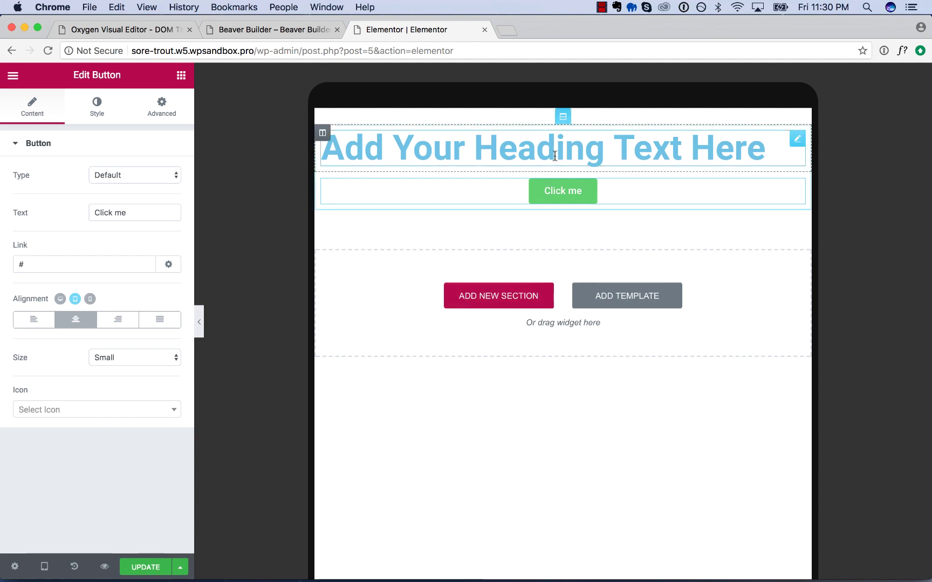
left_click(137, 33)
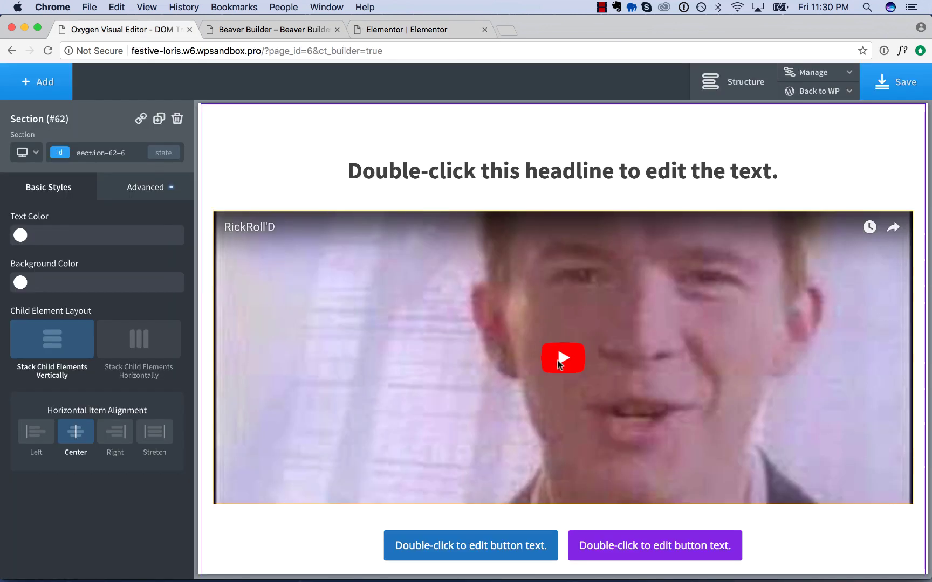
scroll(608, 357, "down", 1)
scroll(842, 522, "up", 1)
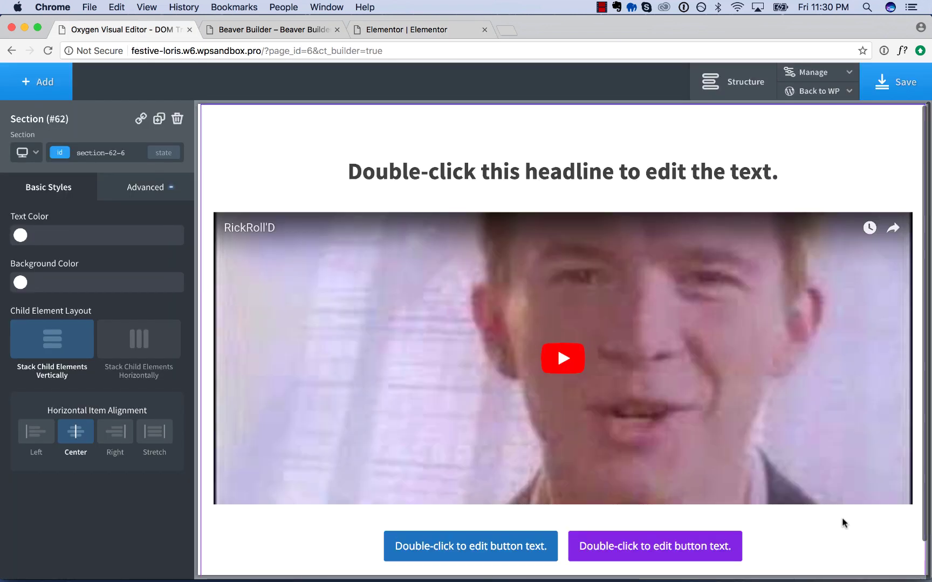
- Compare the button div's child element layout between the less-than-768px view and all devices, ending on all devices
left_click(24, 153)
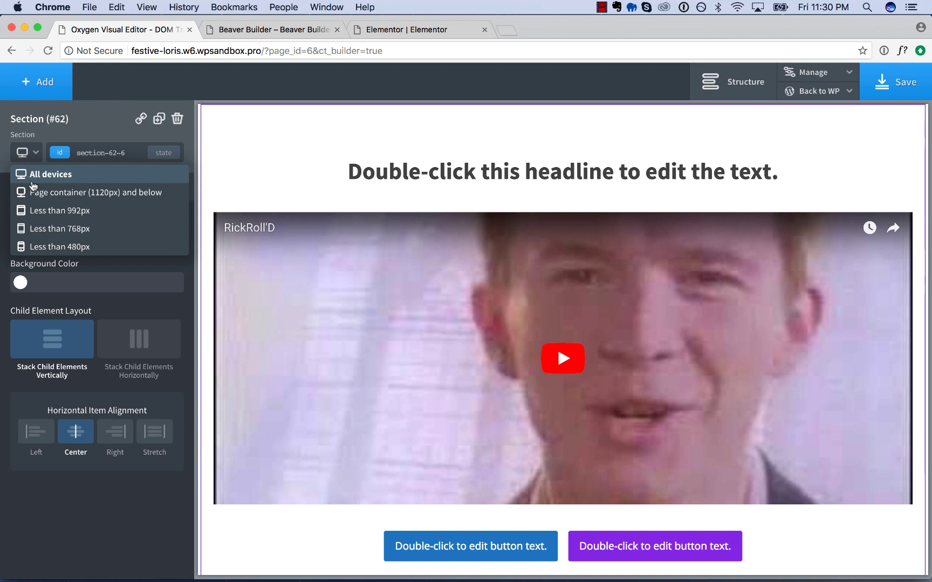
left_click(50, 228)
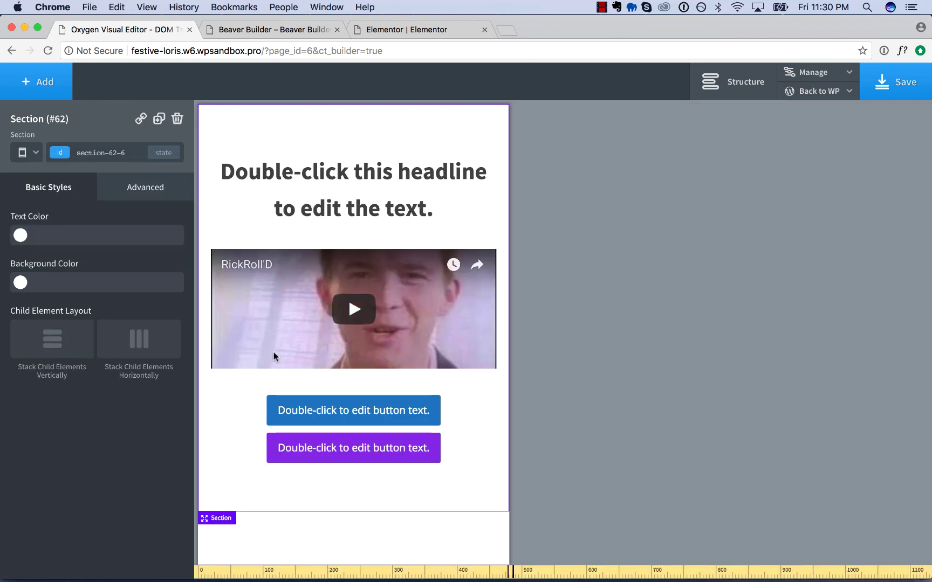
left_click(404, 430)
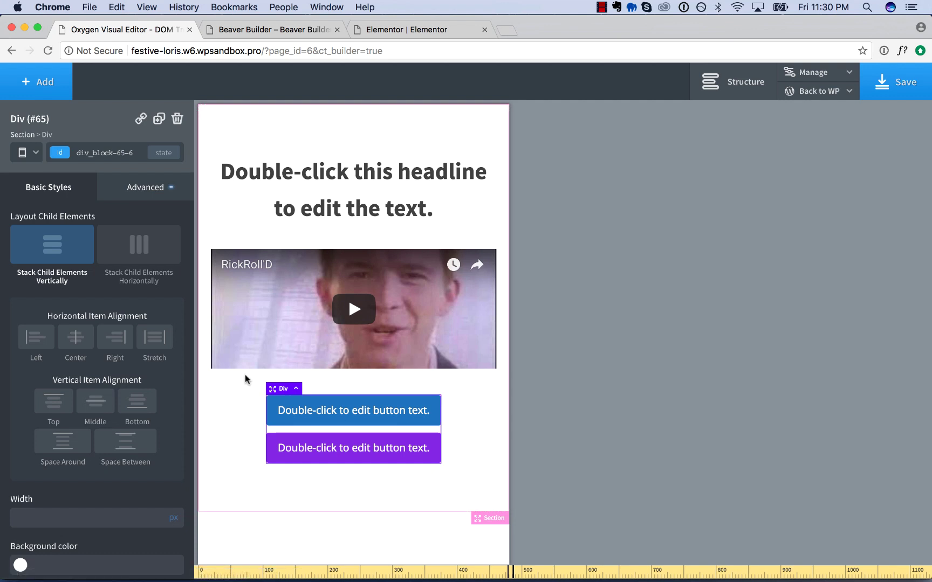
left_click(27, 152)
left_click(54, 175)
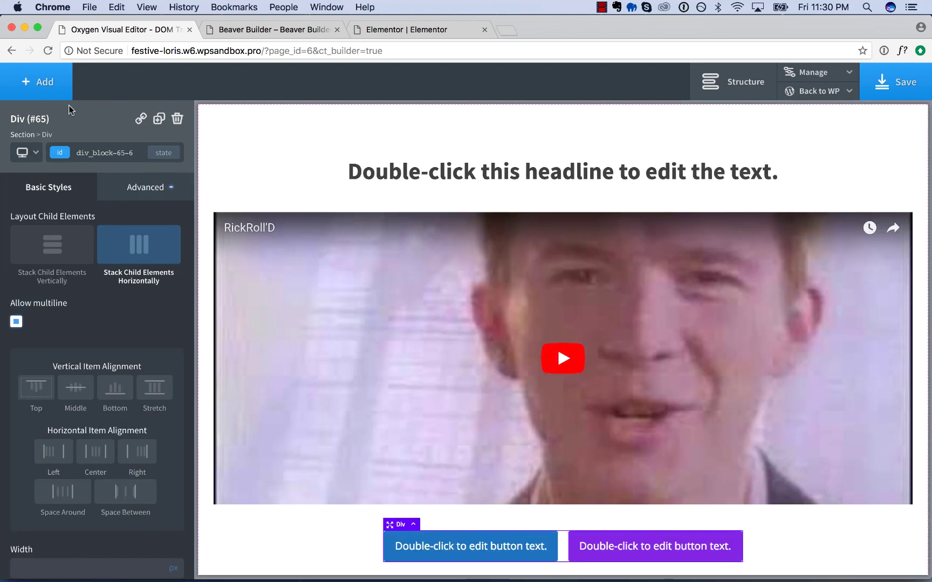
left_click(22, 151)
left_click(67, 224)
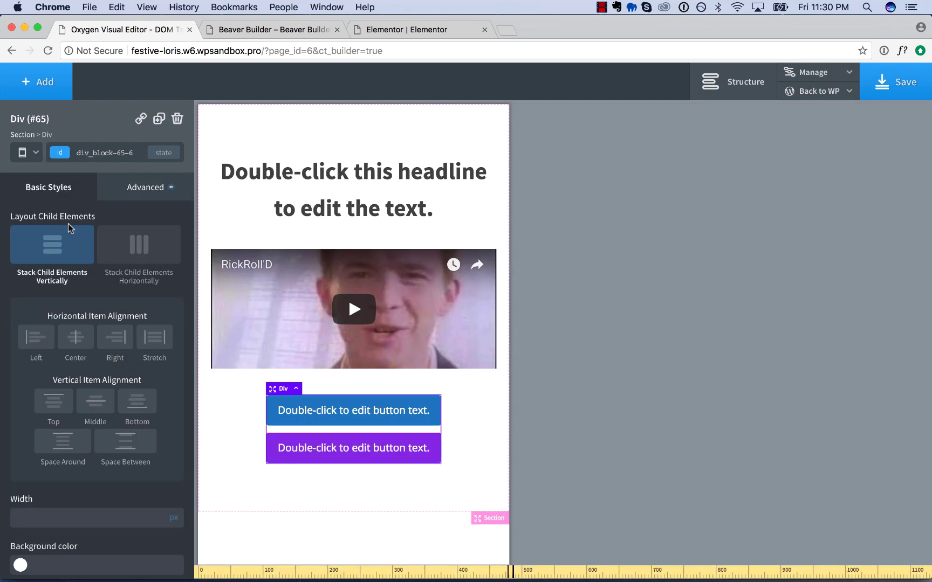
left_click(30, 157)
left_click(48, 176)
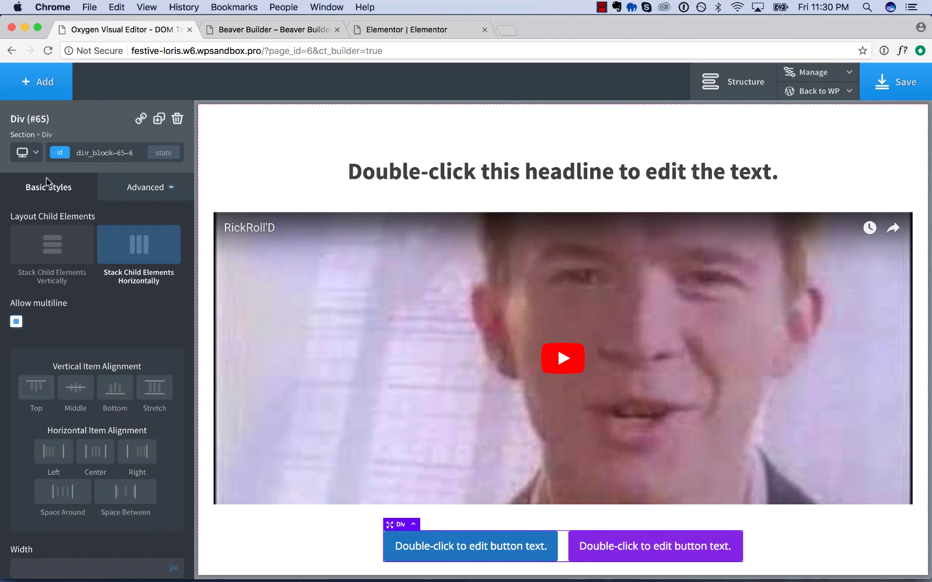